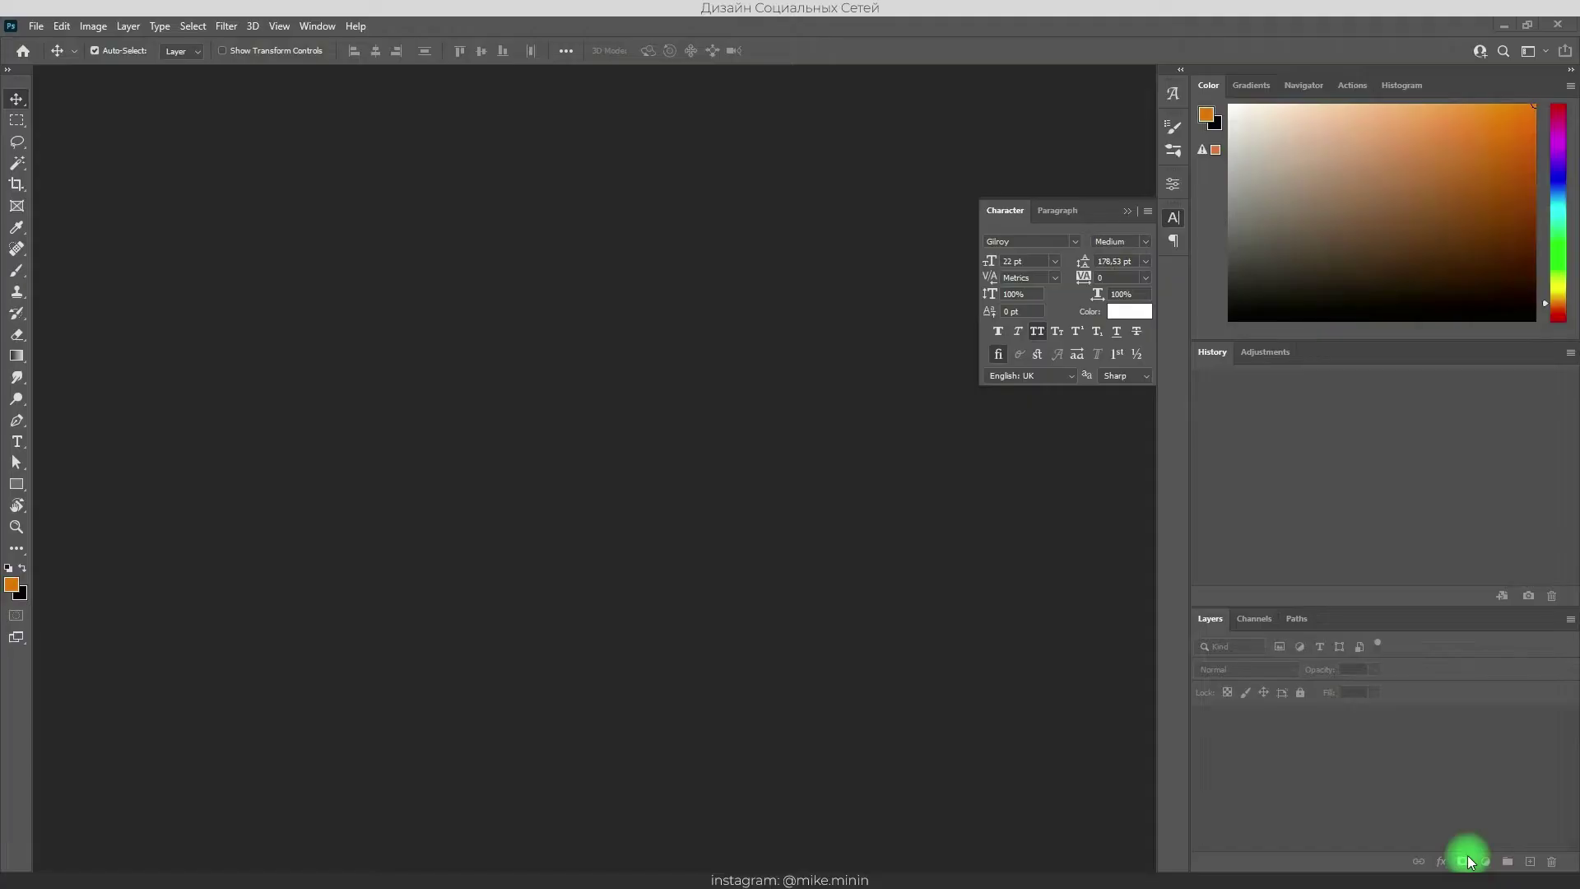
- Open the File menu from the menu bar over the empty workspace
left_click(36, 26)
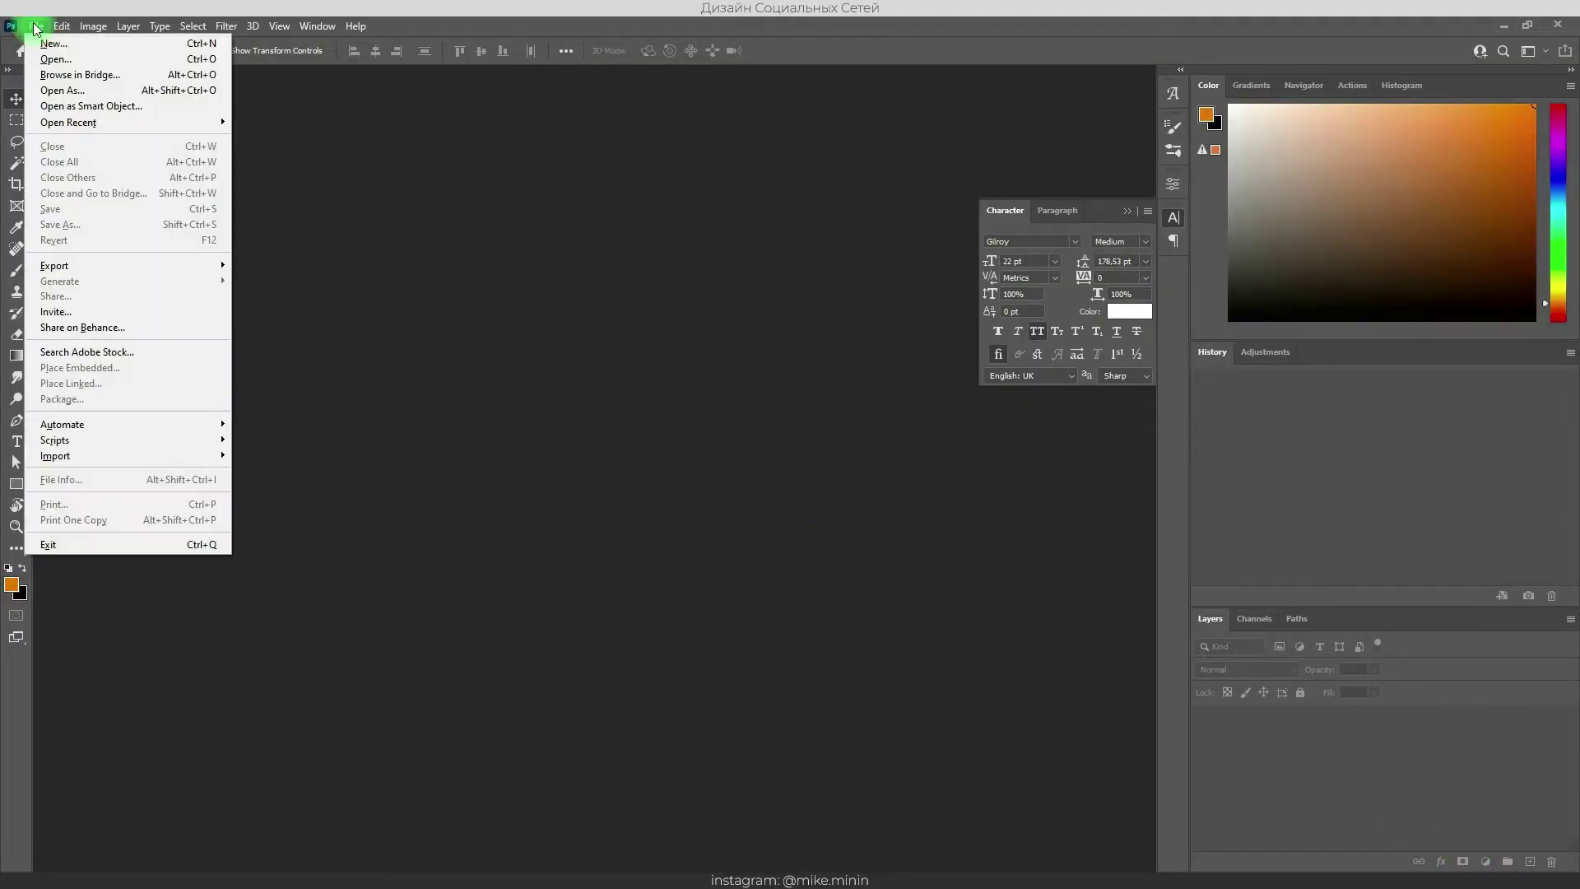
- Create a 1080 × 1350 px, 72 ppi document named 'Fake 3D Text Effect' with a black background
left_click(47, 45)
type("Fake 3D Text Effect")
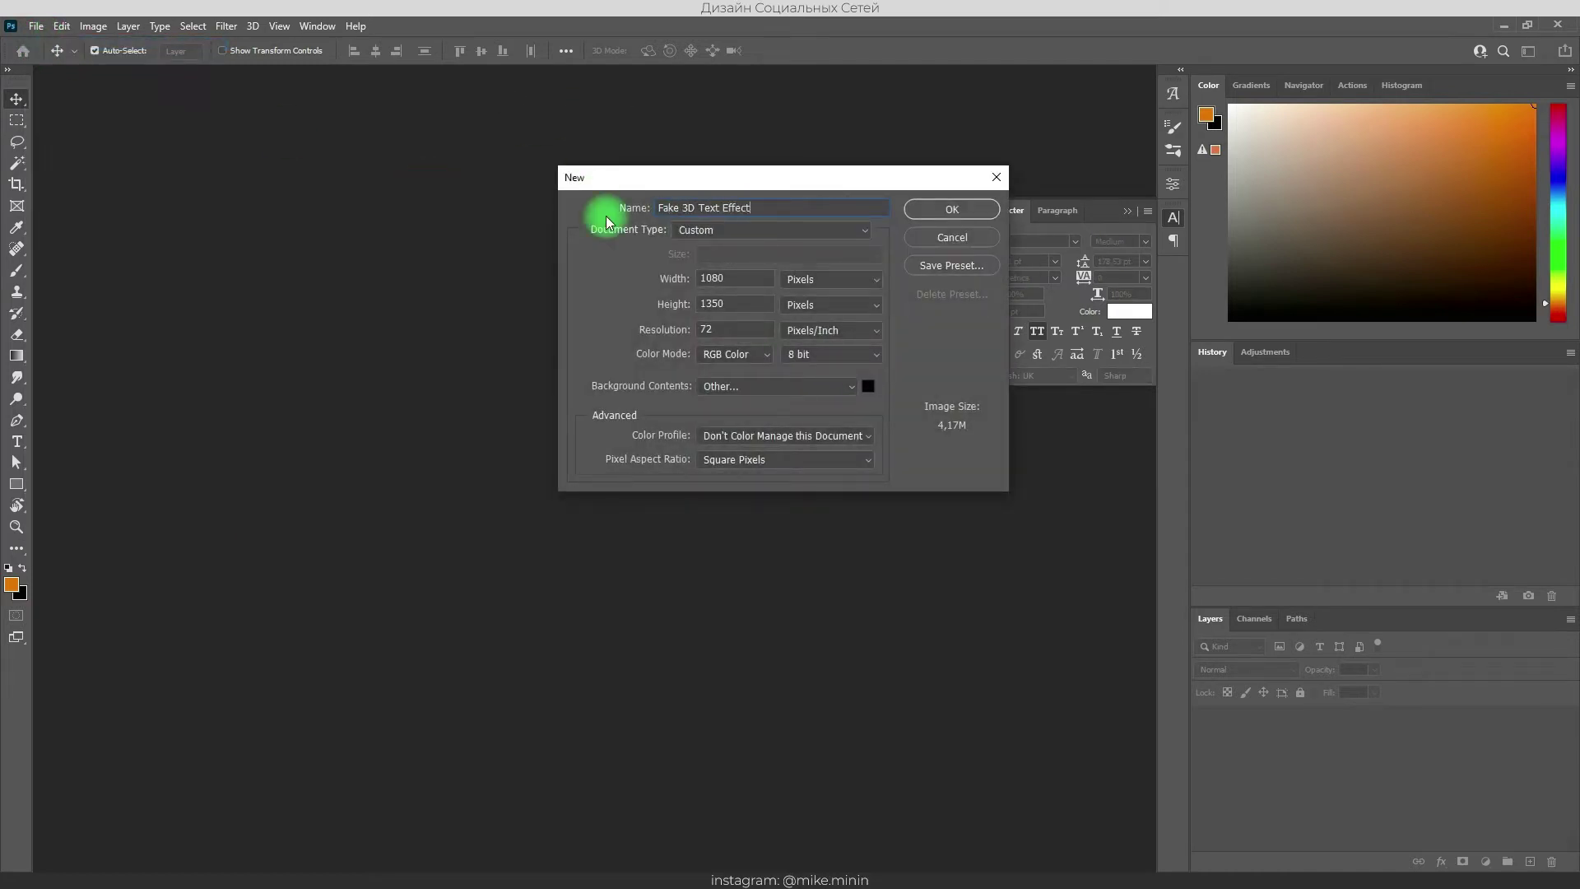
left_click(728, 304)
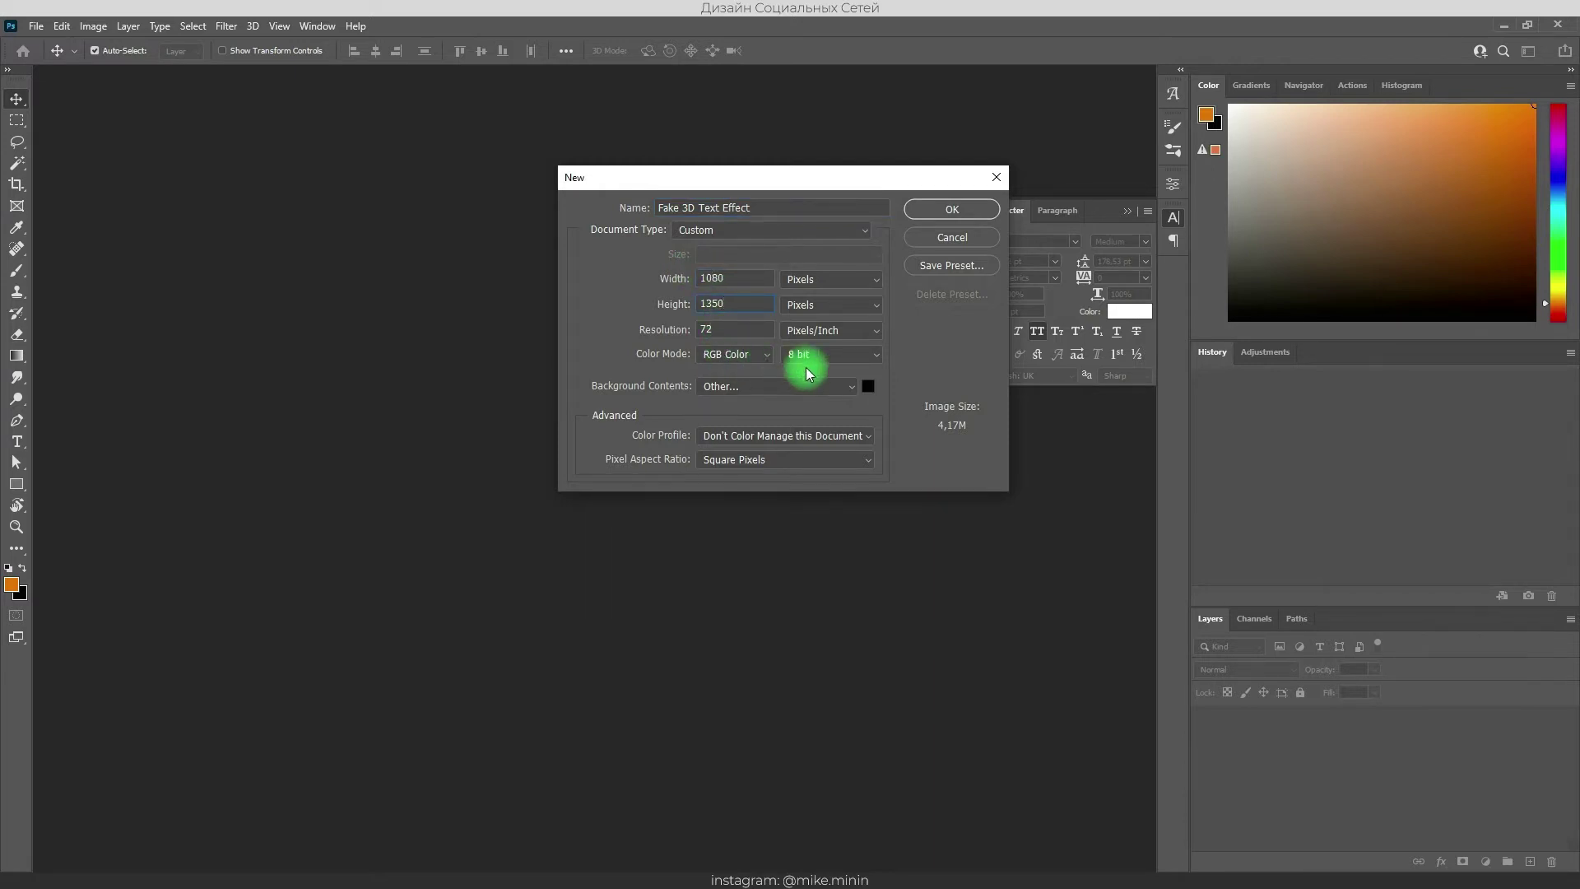
left_click(945, 214)
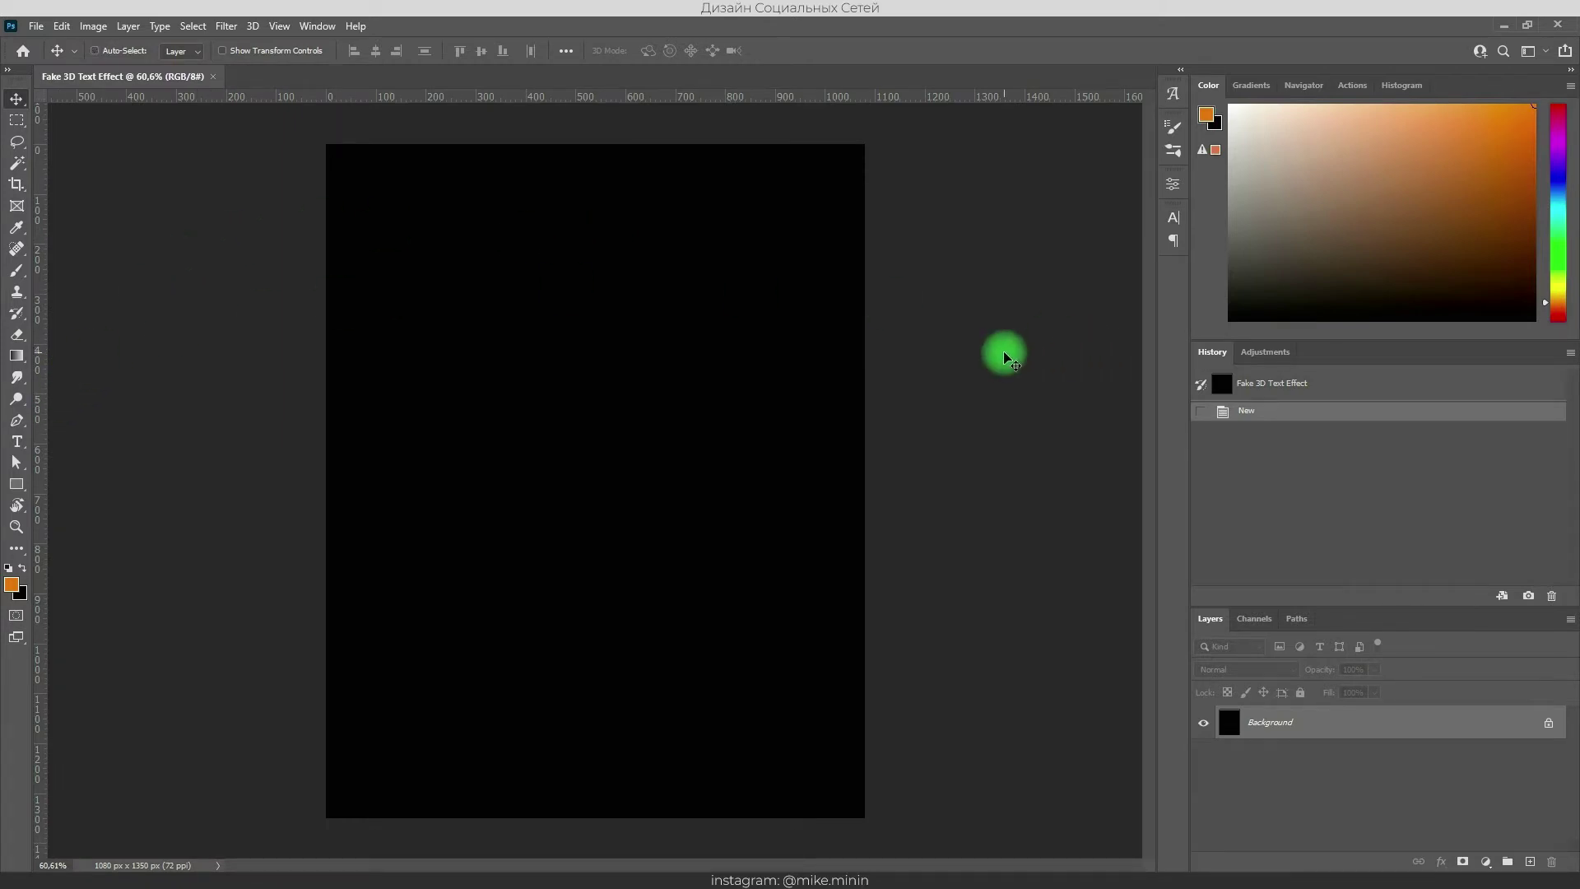
- Add a layer named Gradient BG and fill it with a dark-to-blue linear gradient
key("ctrl+shift+n")
type("Gradient BG")
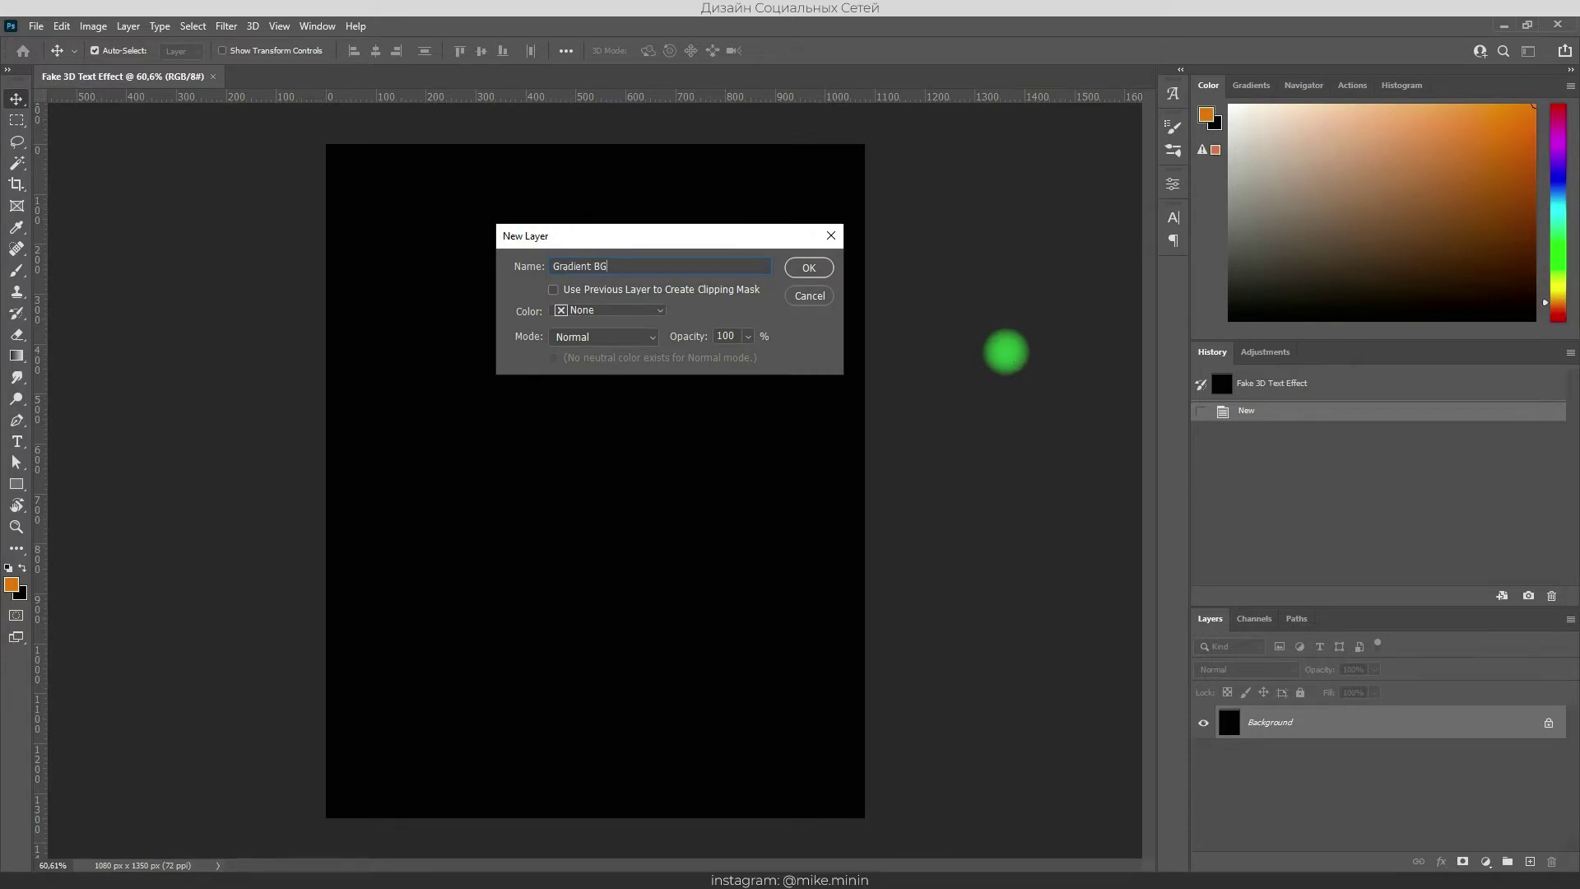
key("Return")
key("g")
left_click(120, 51)
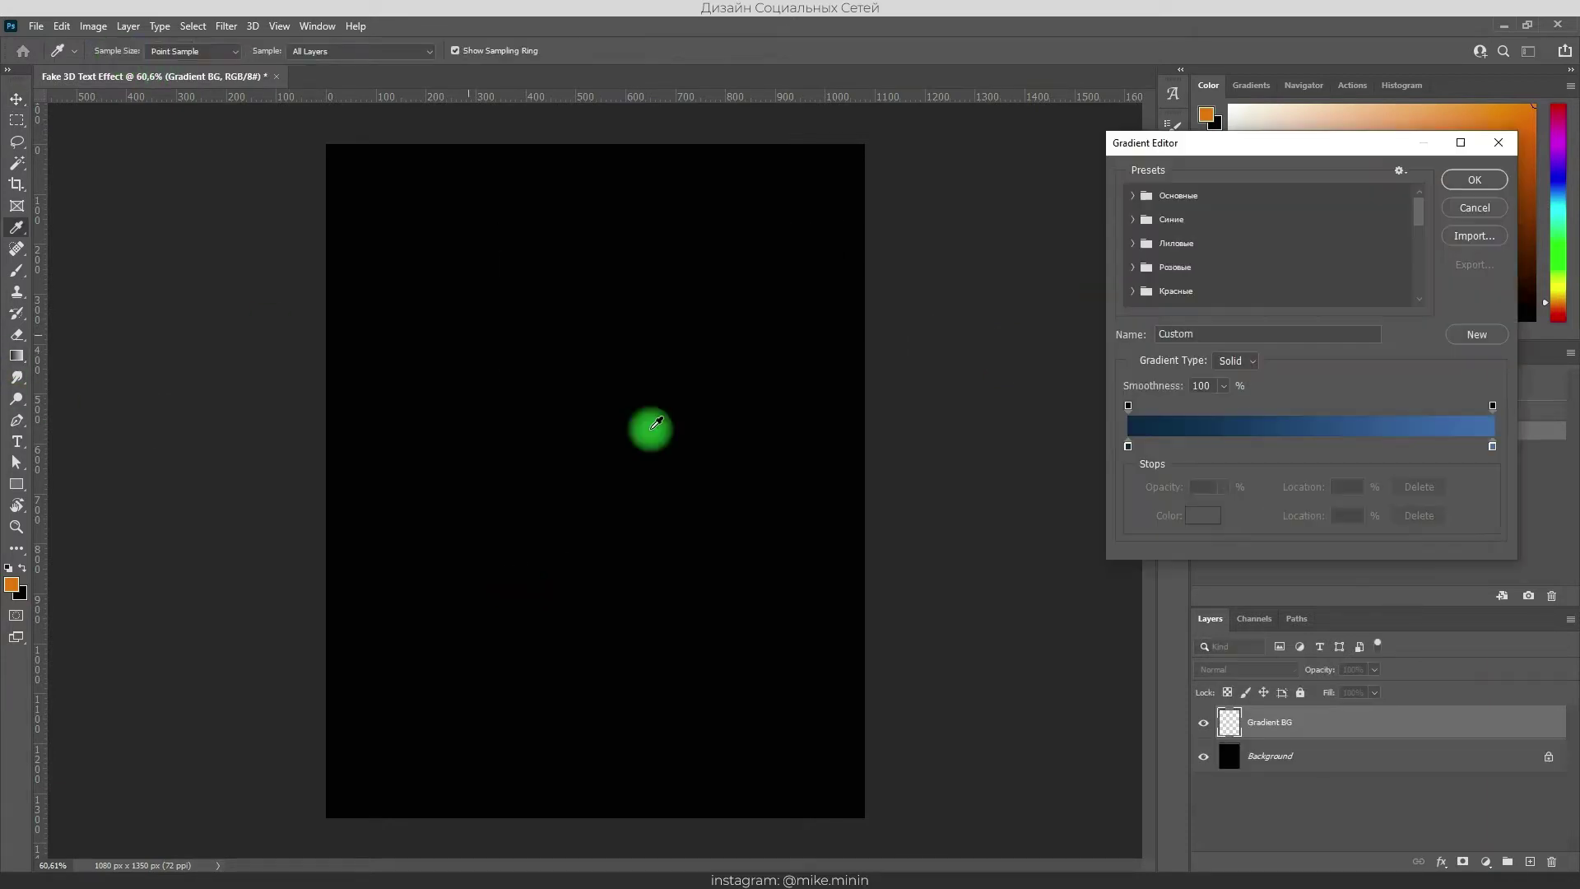
key("Return")
mouse_move(425, 729)
left_mouse_down()
mouse_move(822, 204)
mouse_move(688, 388)
left_mouse_up()
scroll(822, 204, "down", 3)
left_click_drag(860, 402, 387, 546)
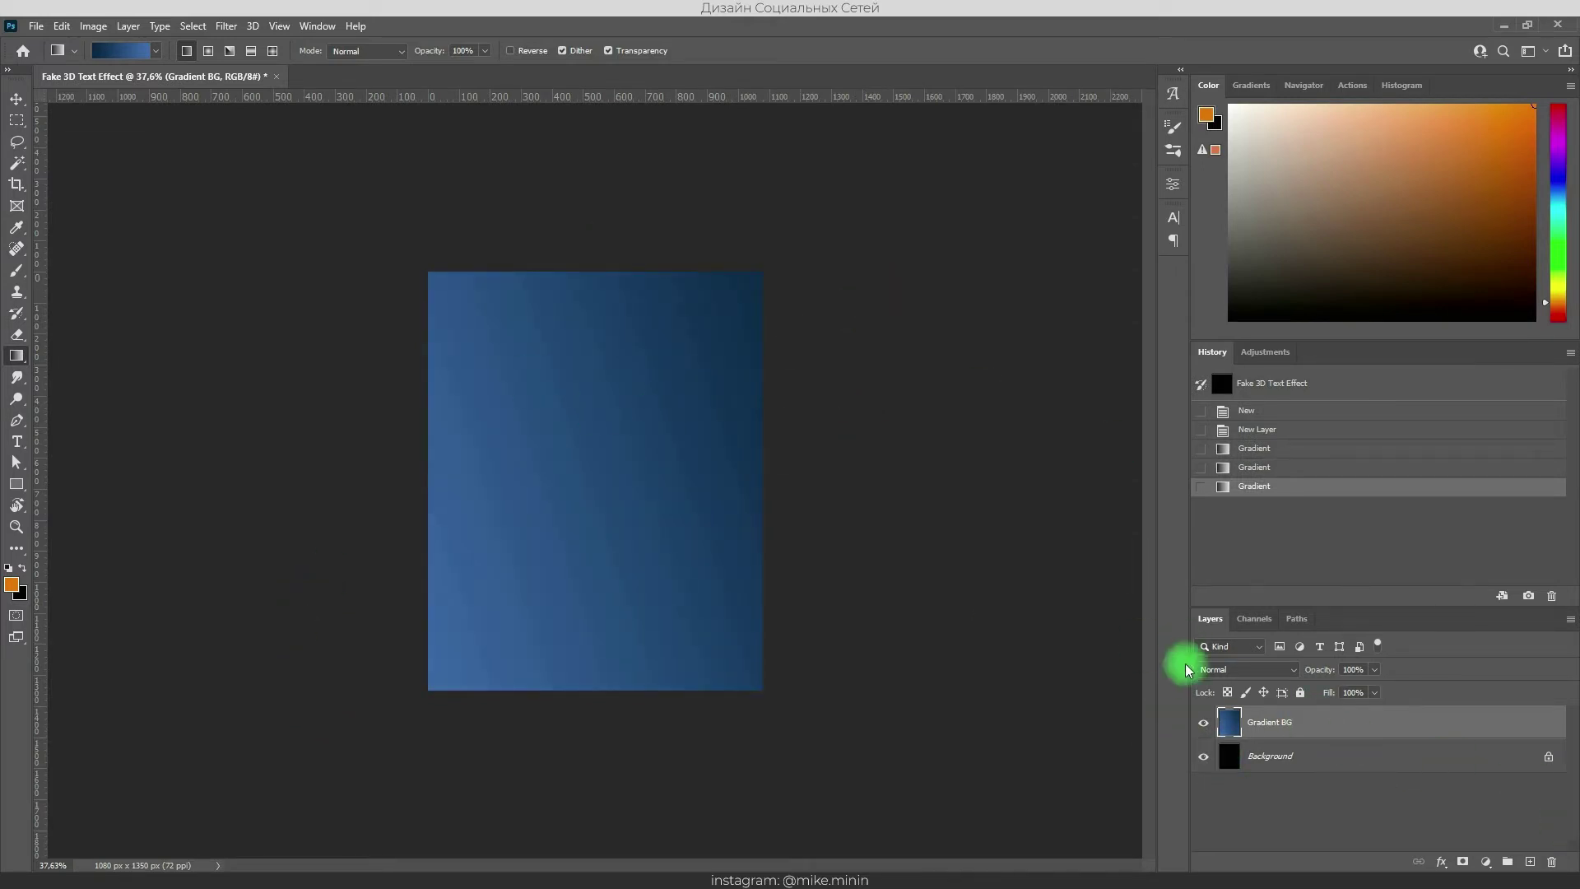
- Lower the Gradient BG layer opacity to 30% and zoom the view in
left_click(1354, 670)
type("35")
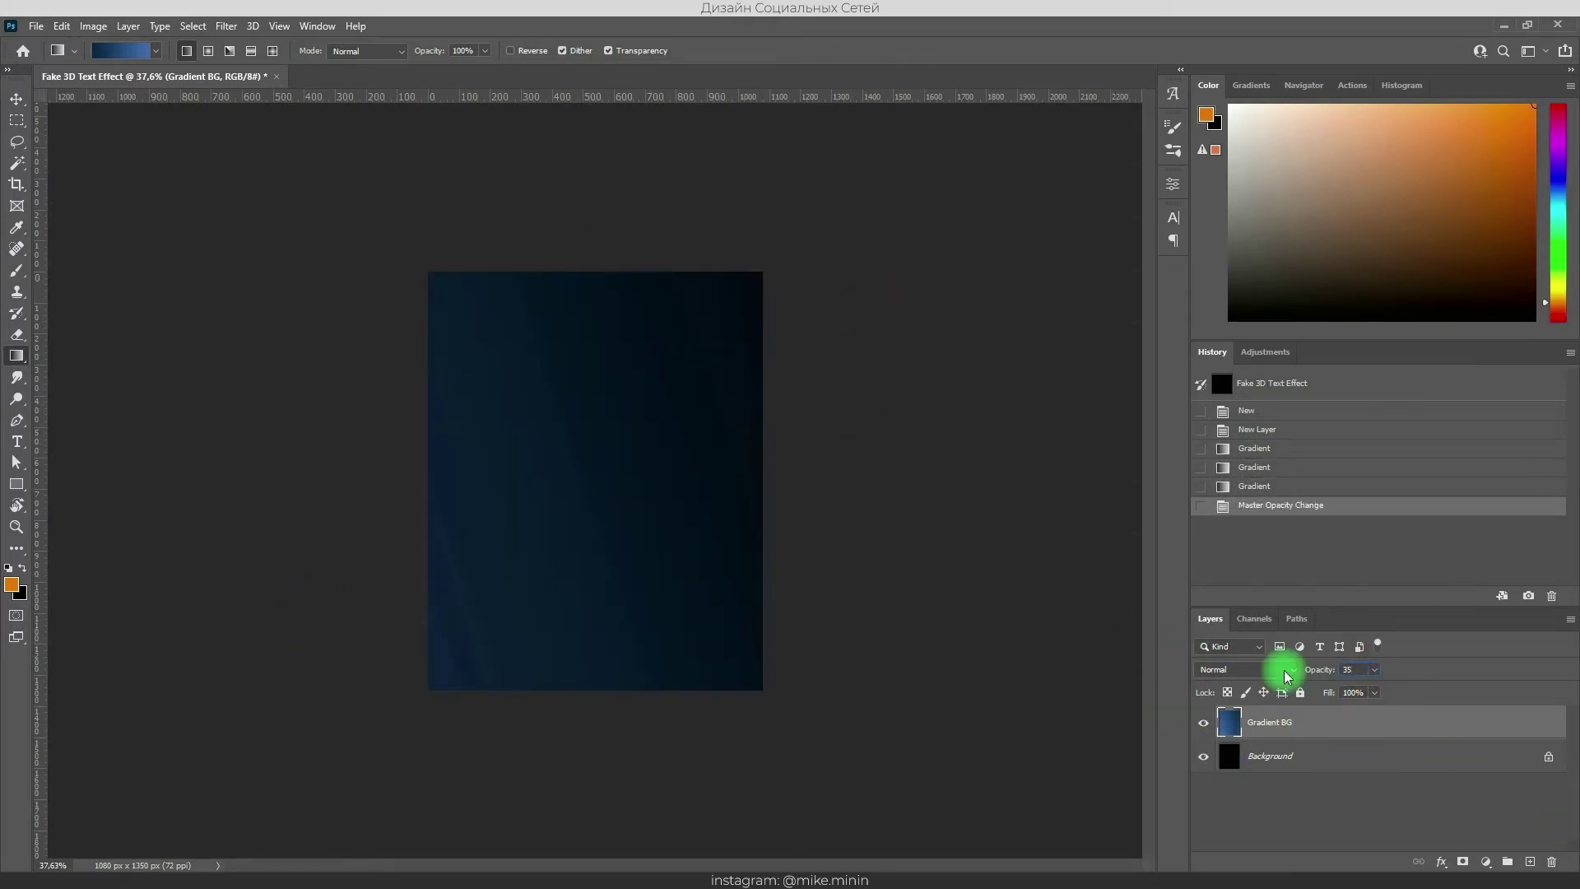
key("BackSpace")
type("0")
left_click(17, 98)
key("ctrl+plus")
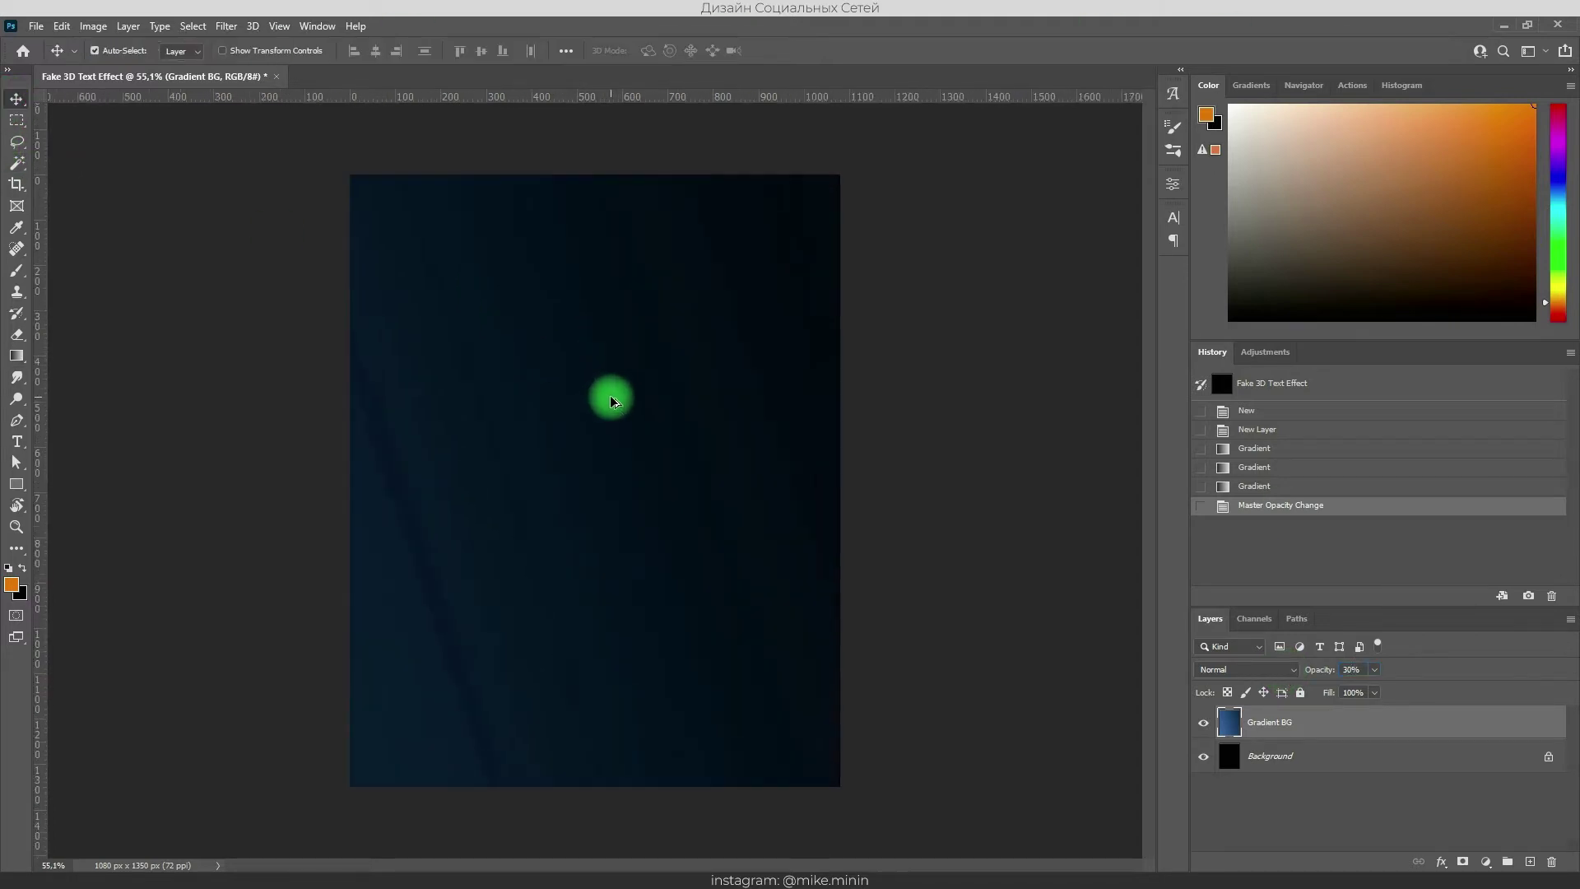
key("ctrl+plus")
scroll(536, 325, "up", 2)
scroll(550, 374, "down", 3)
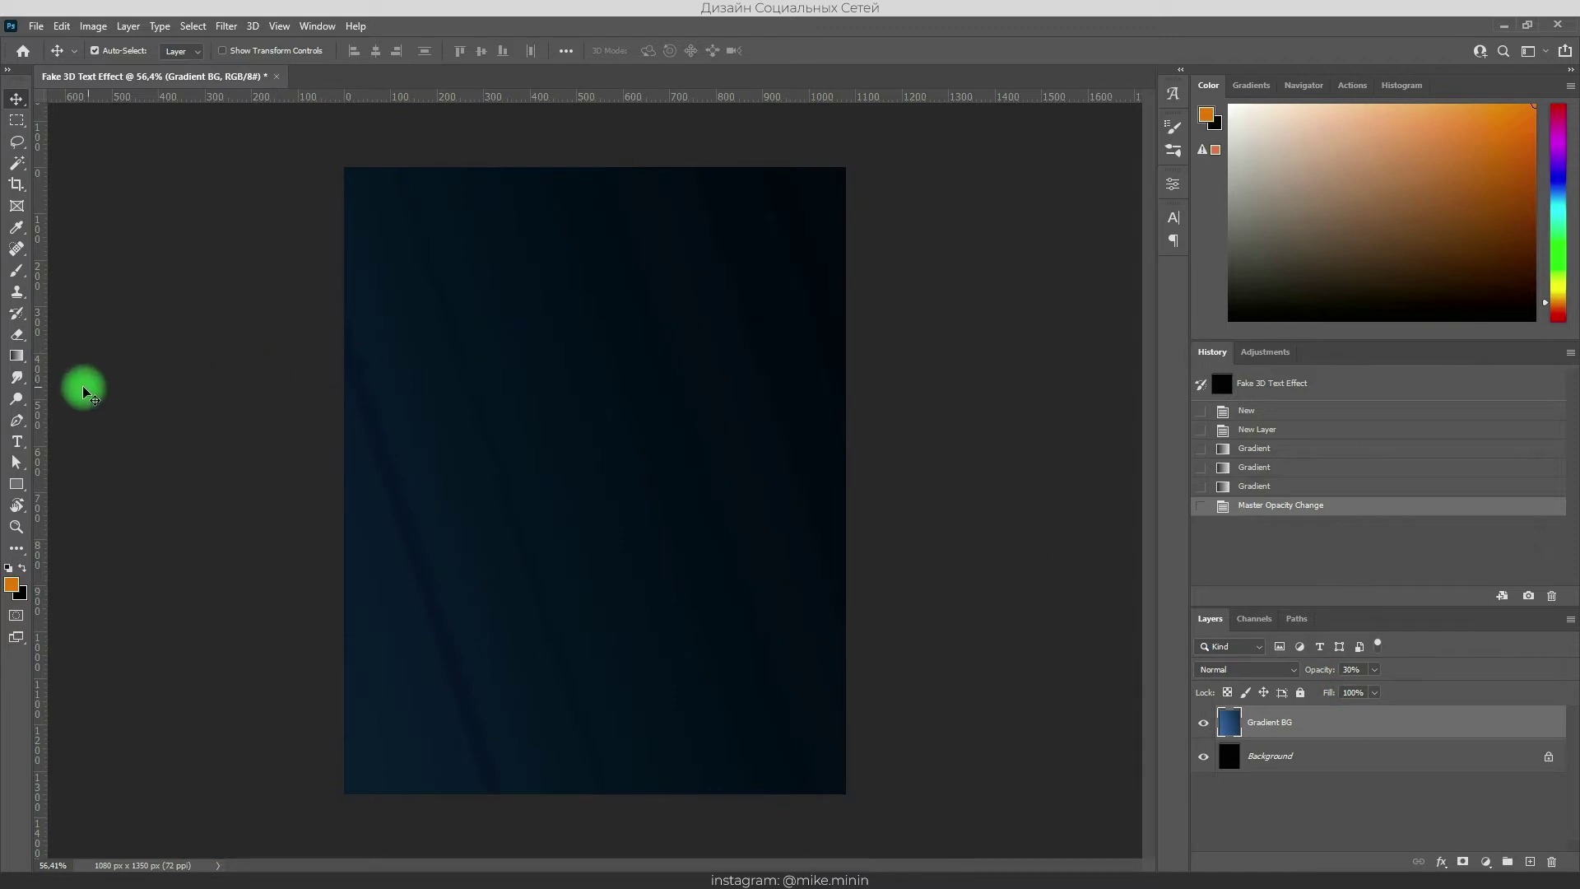
- Set up the Type tool with magenta colour, Gilroy Black weight and 48 pt size
left_click(17, 443)
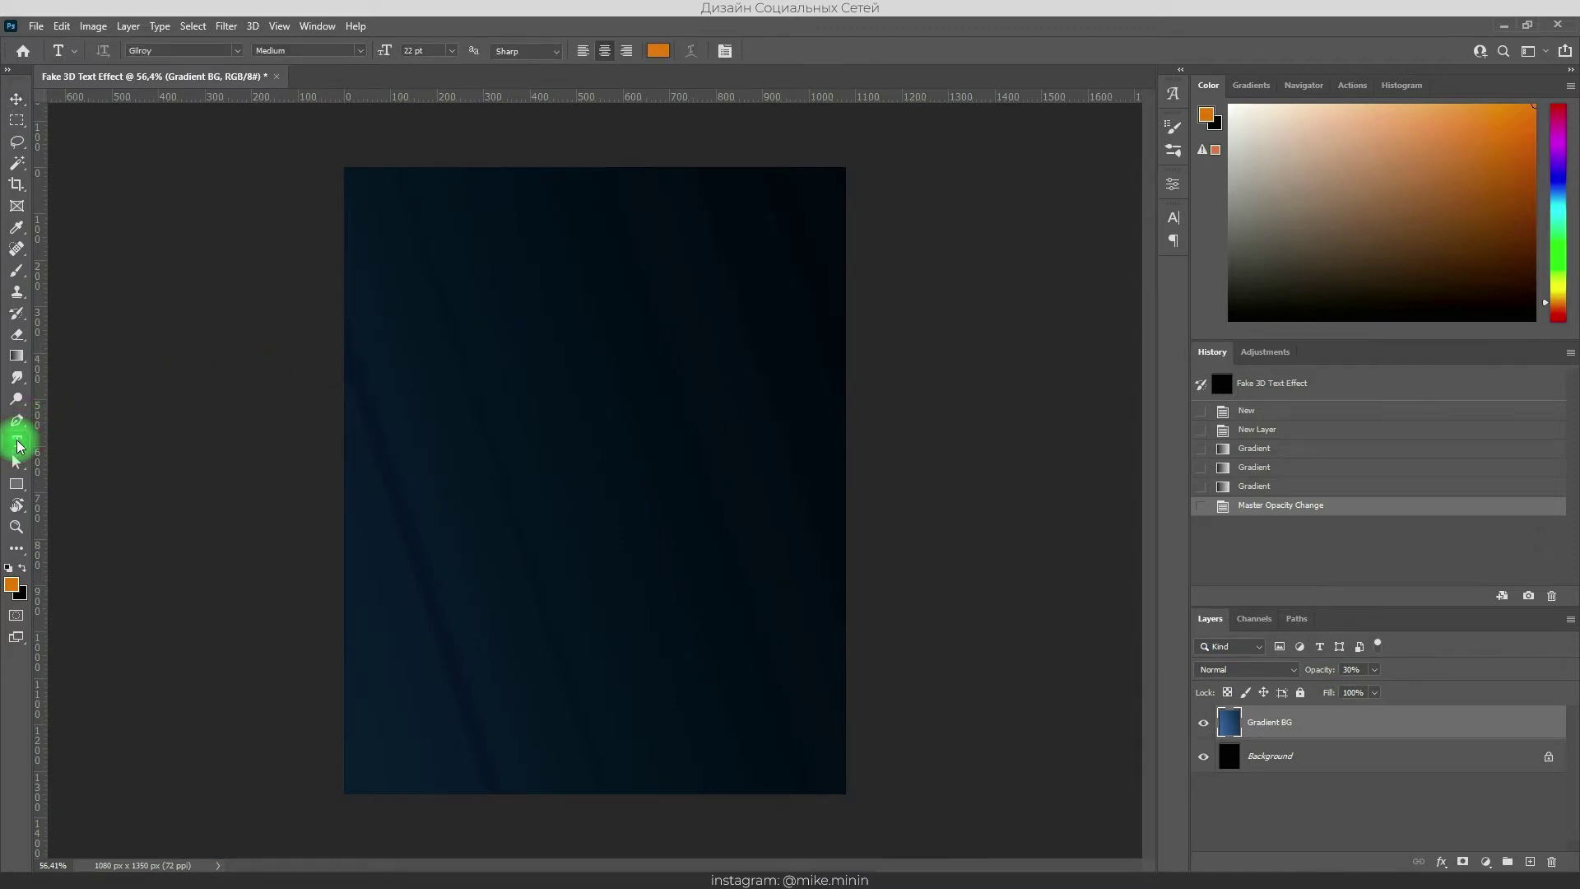
left_click(655, 52)
left_click(1335, 451)
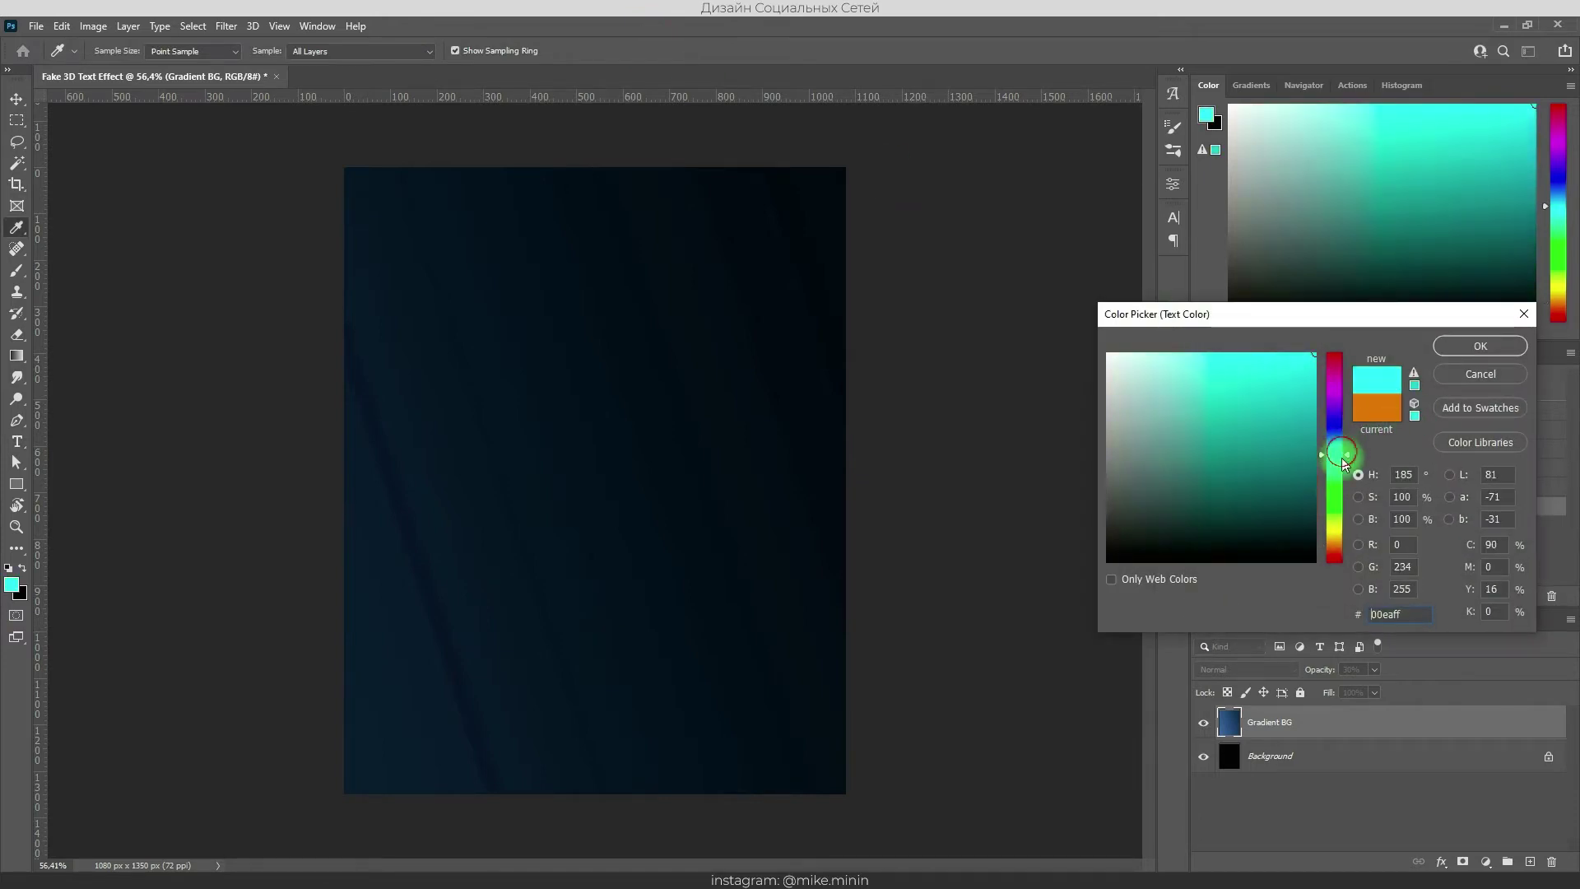
left_click(1336, 382)
left_click(1478, 347)
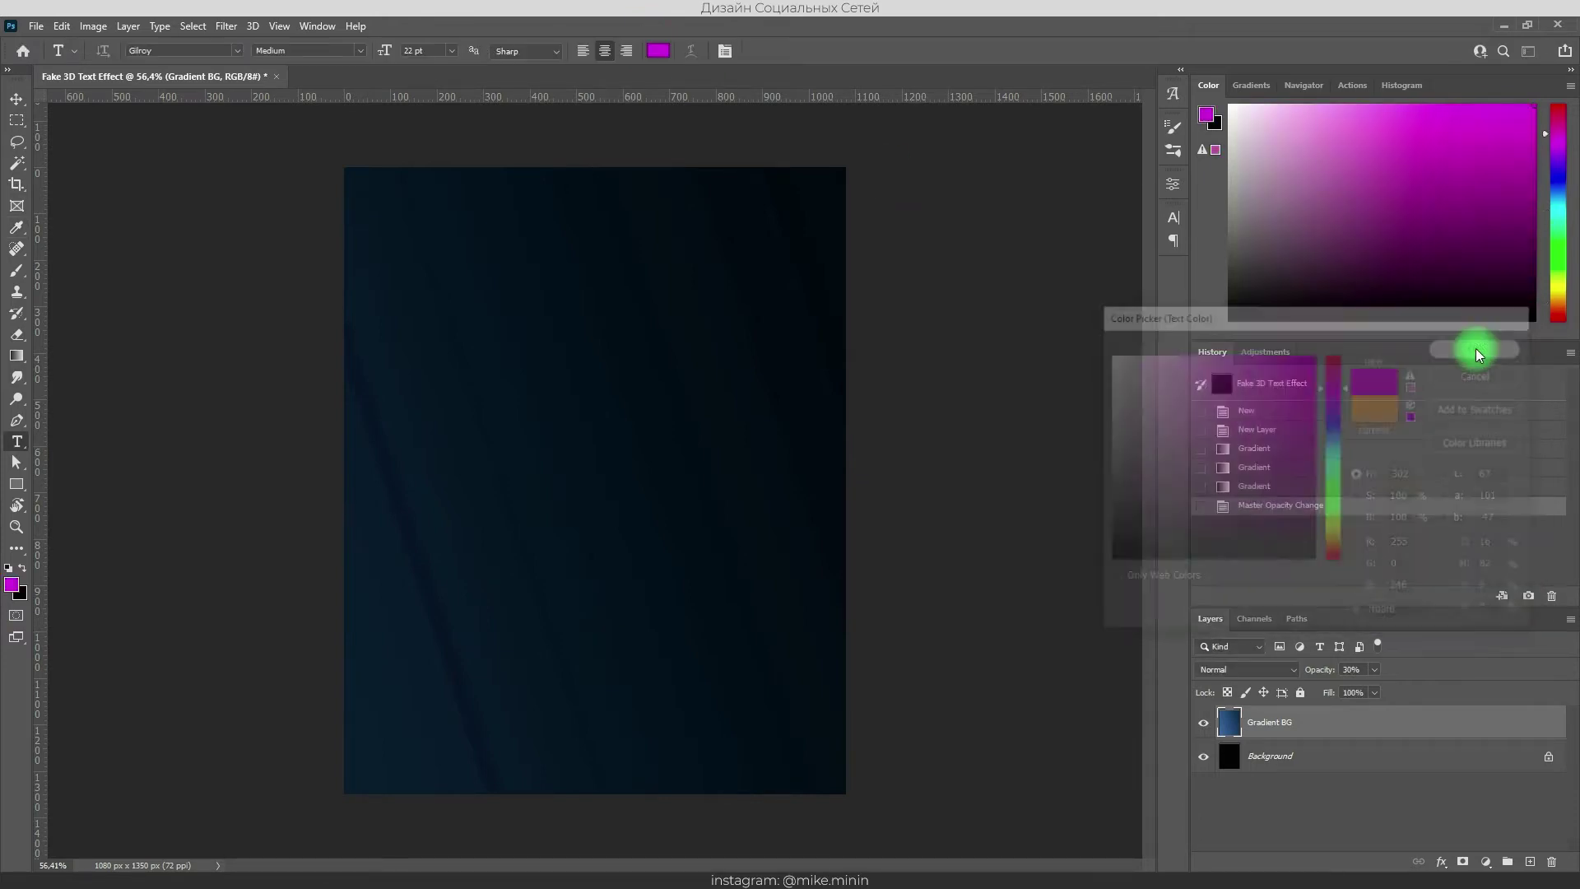
left_click(354, 50)
left_click(300, 252)
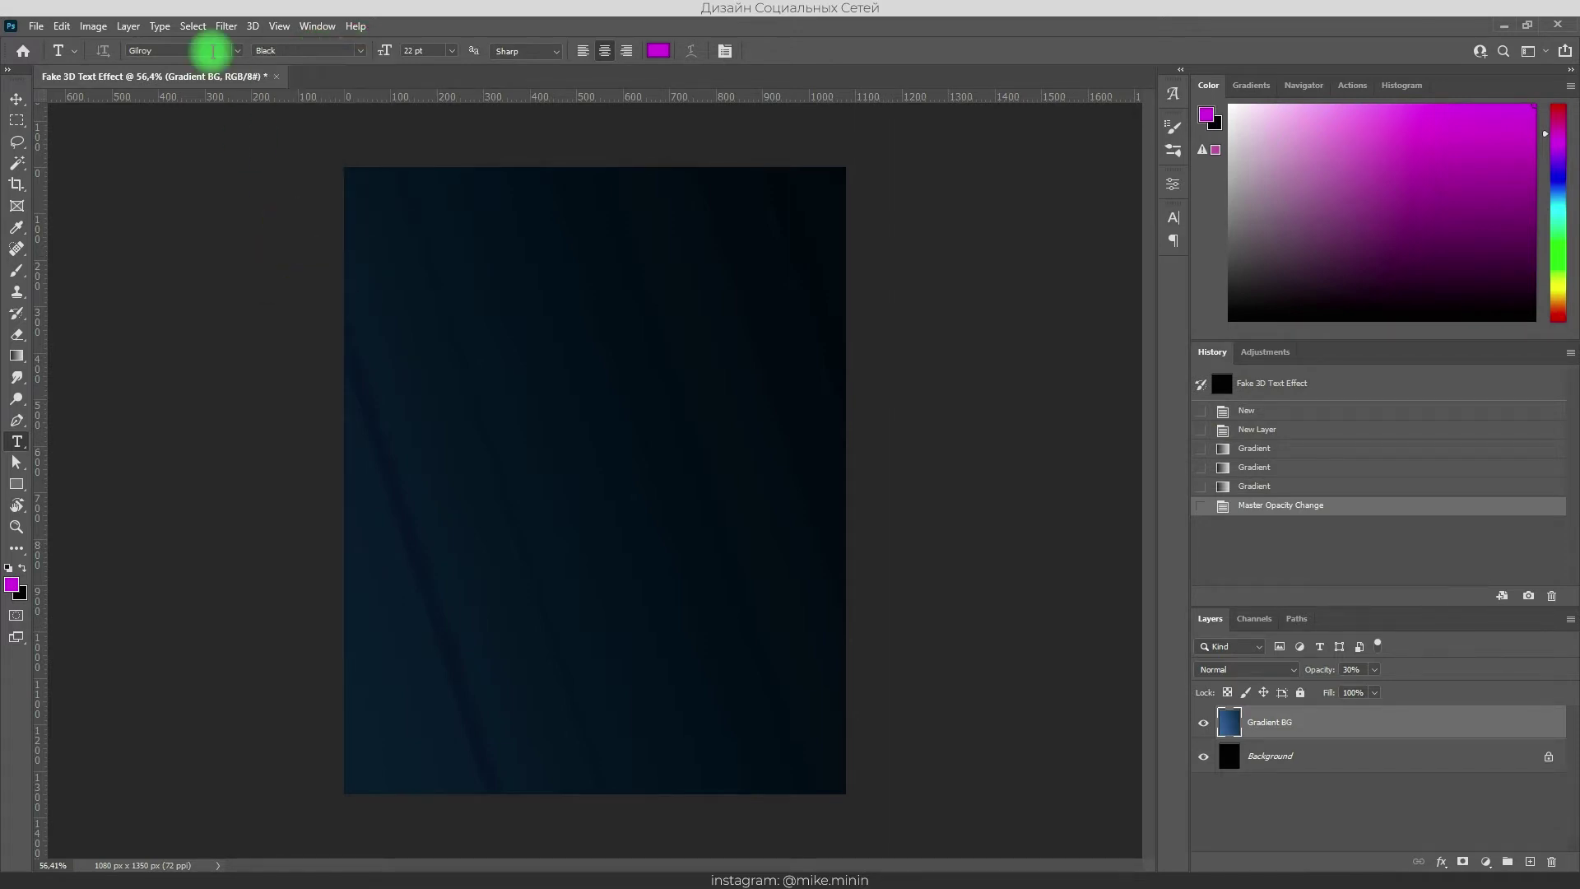
left_click(451, 54)
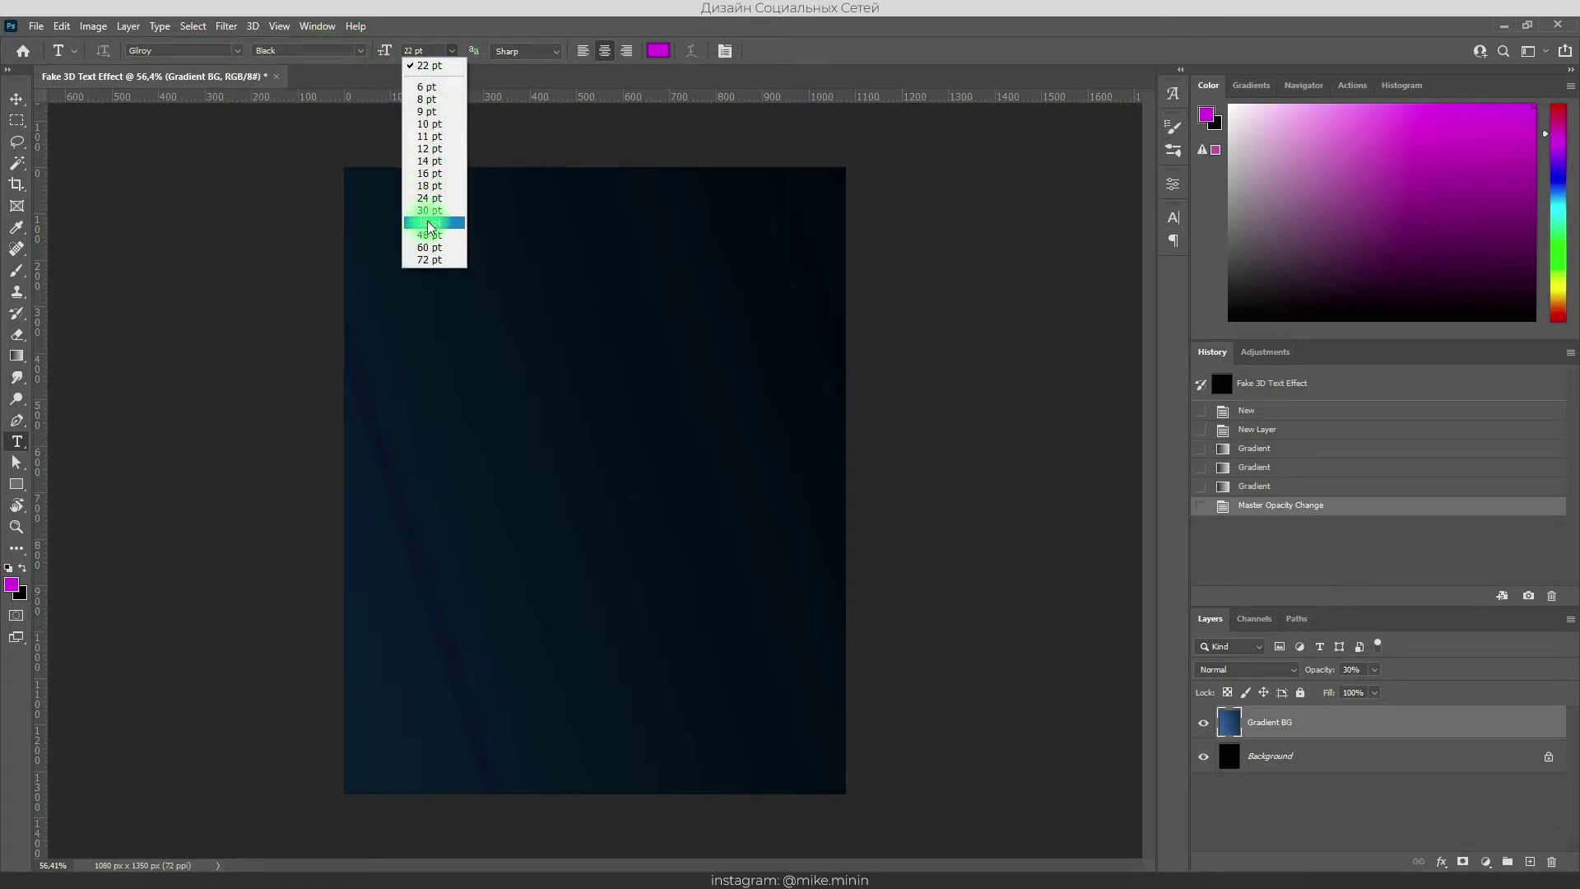
left_click(427, 239)
- Type 'ТЕКСТ' and '3D ЭФФЕКТ' on two lines and enlarge it to 142 pt
left_click(500, 420)
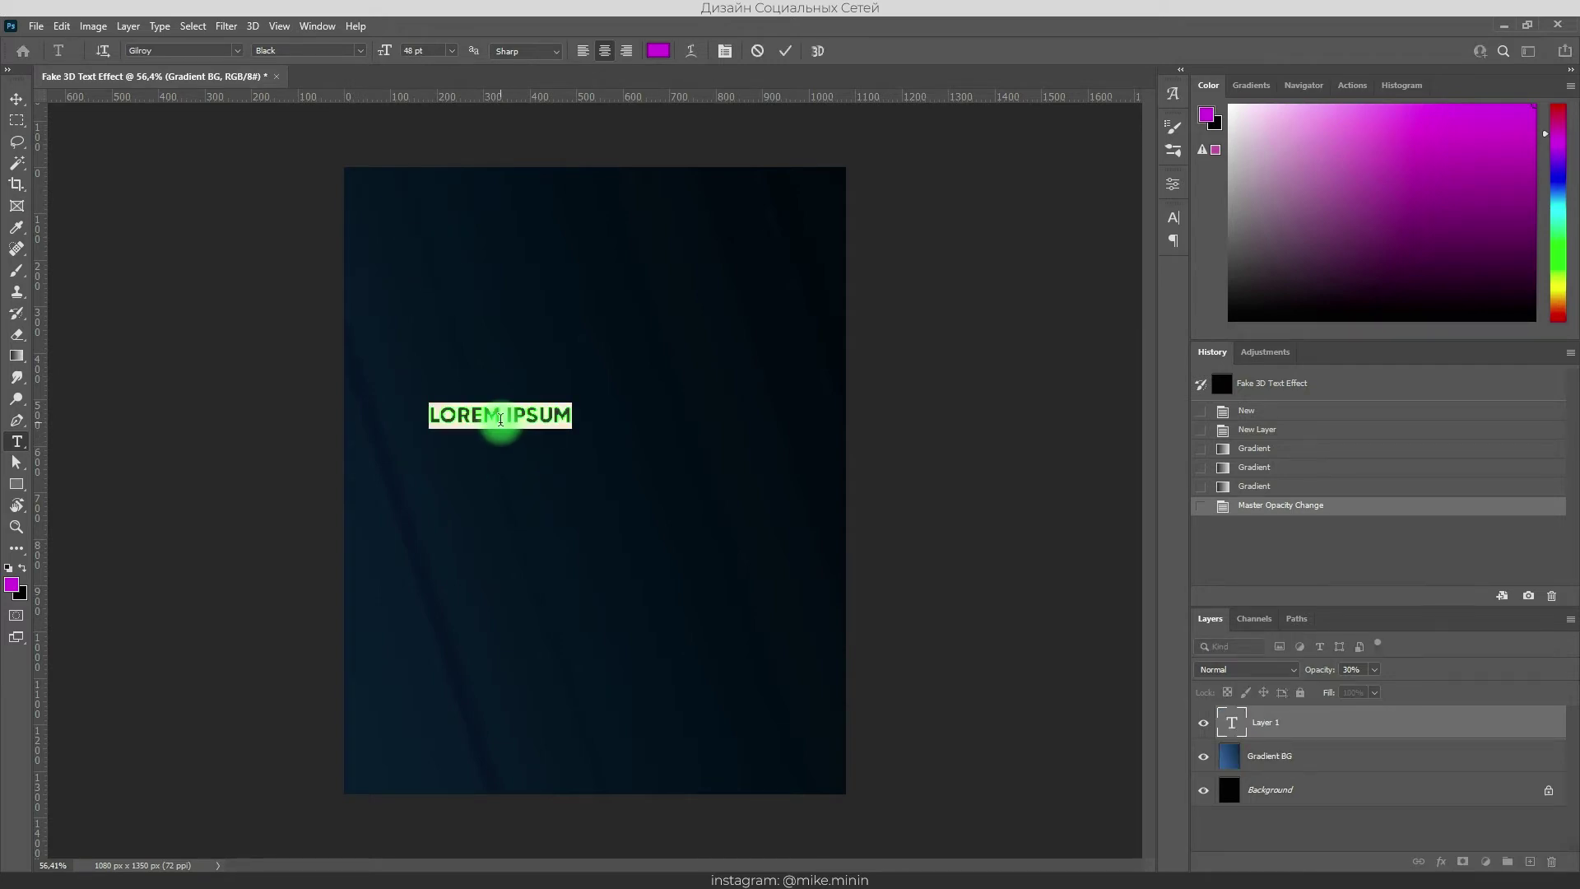
type("ТЕКСТ")
key("Return")
key("Return")
key("Return")
type("3D ЭФФЕКТ")
key("ctrl+a")
left_click(724, 50)
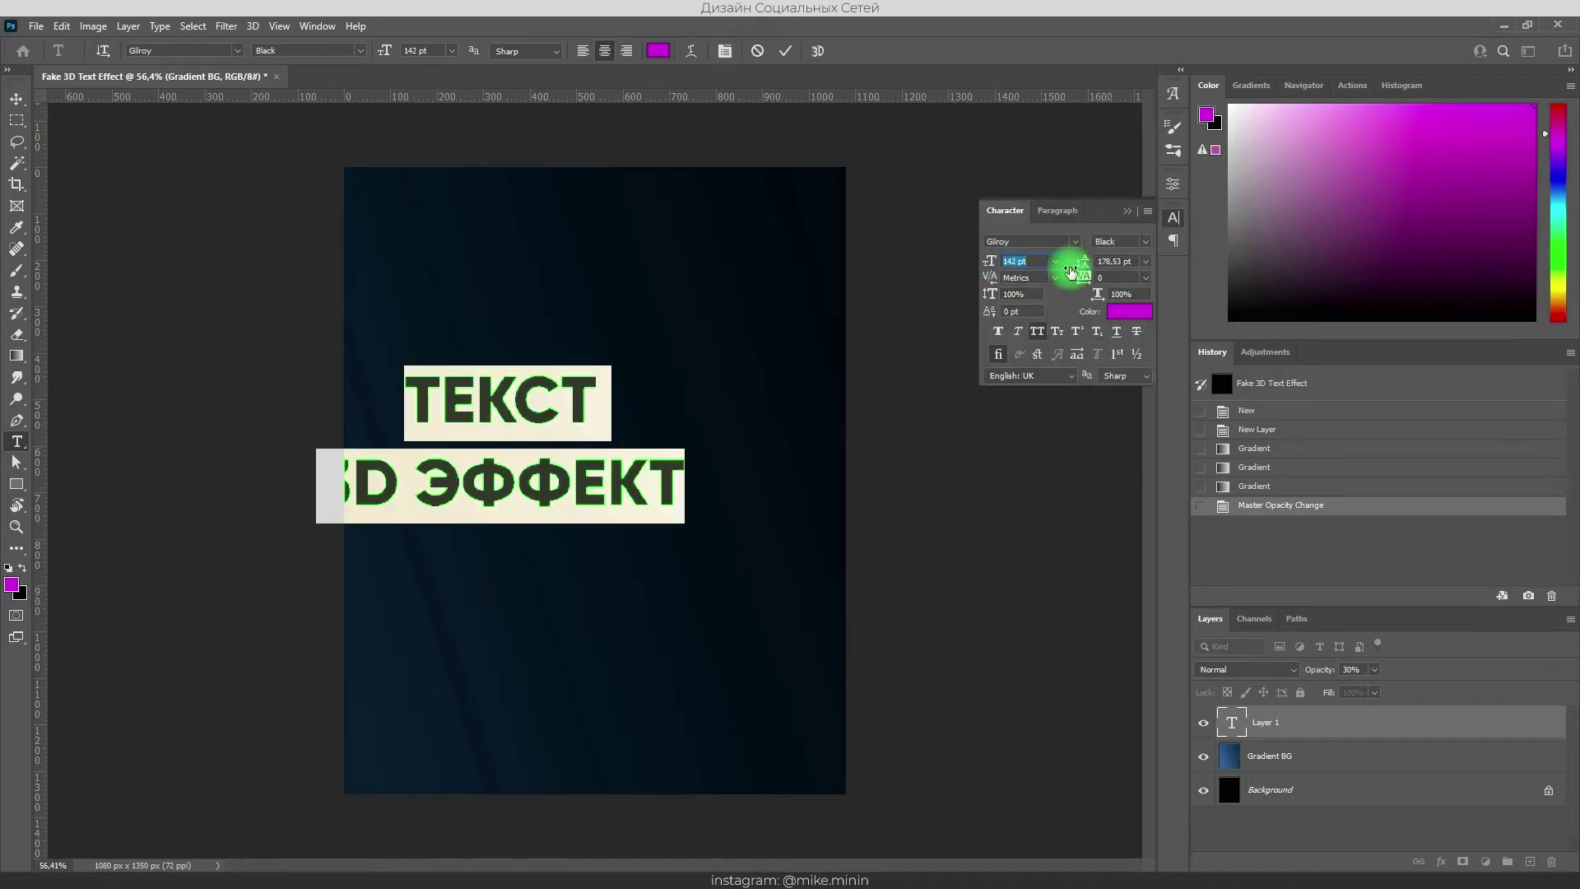
left_click(785, 50)
- Centre the text horizontally and vertically on the canvas and shrink it slightly
key("ctrl+a")
left_click(375, 51)
left_click(481, 51)
key("ctrl+d")
double_click(1231, 721)
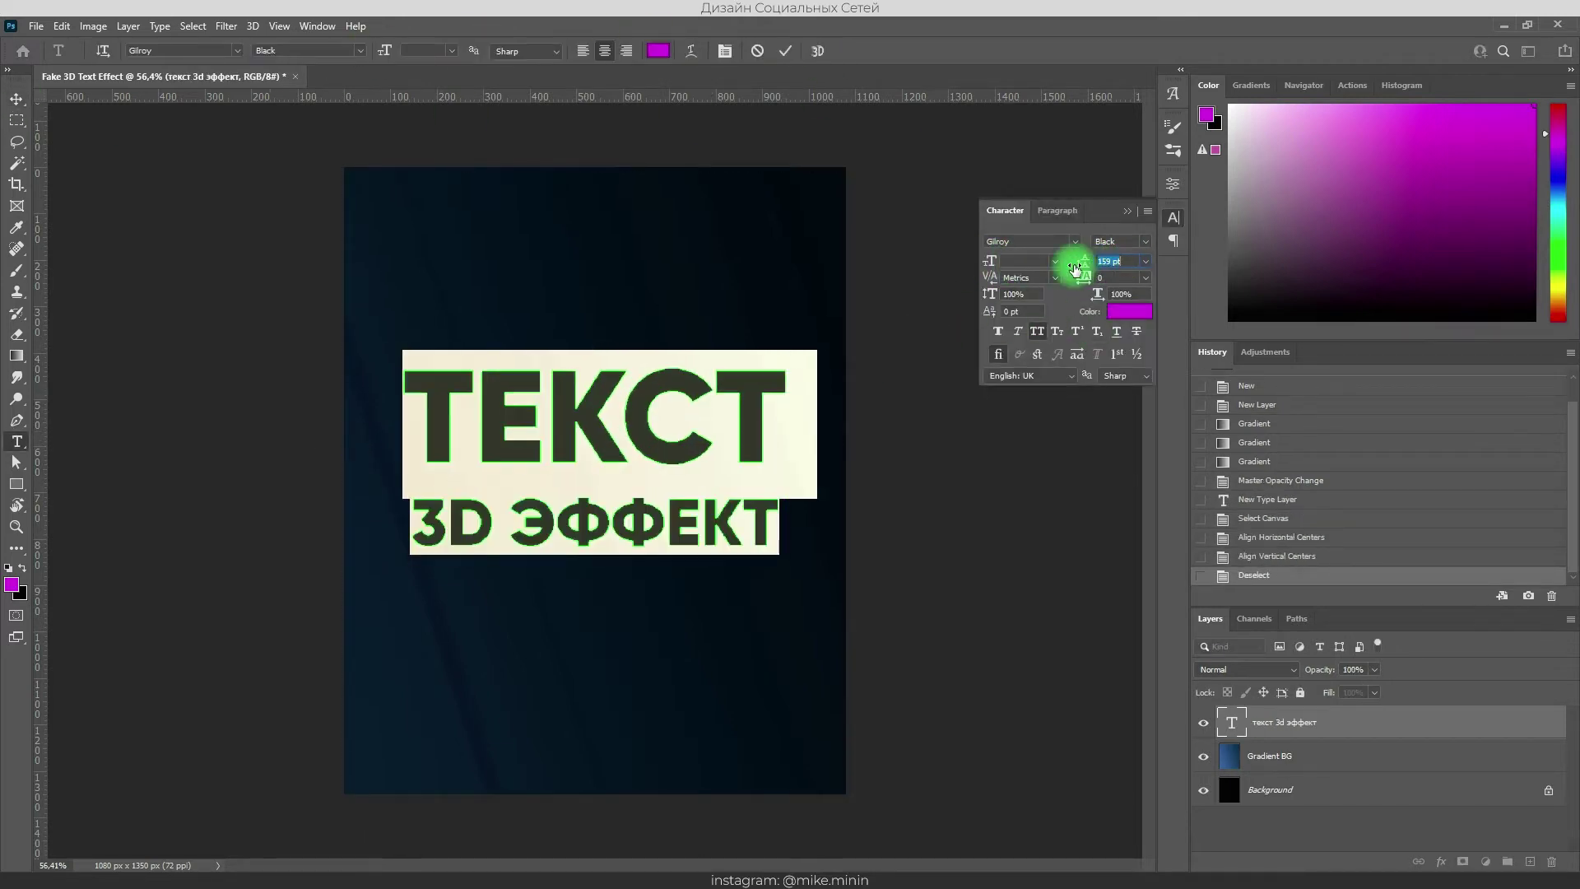
key("ctrl+Return")
key("ctrl+t")
left_click_drag(782, 346, 768, 374)
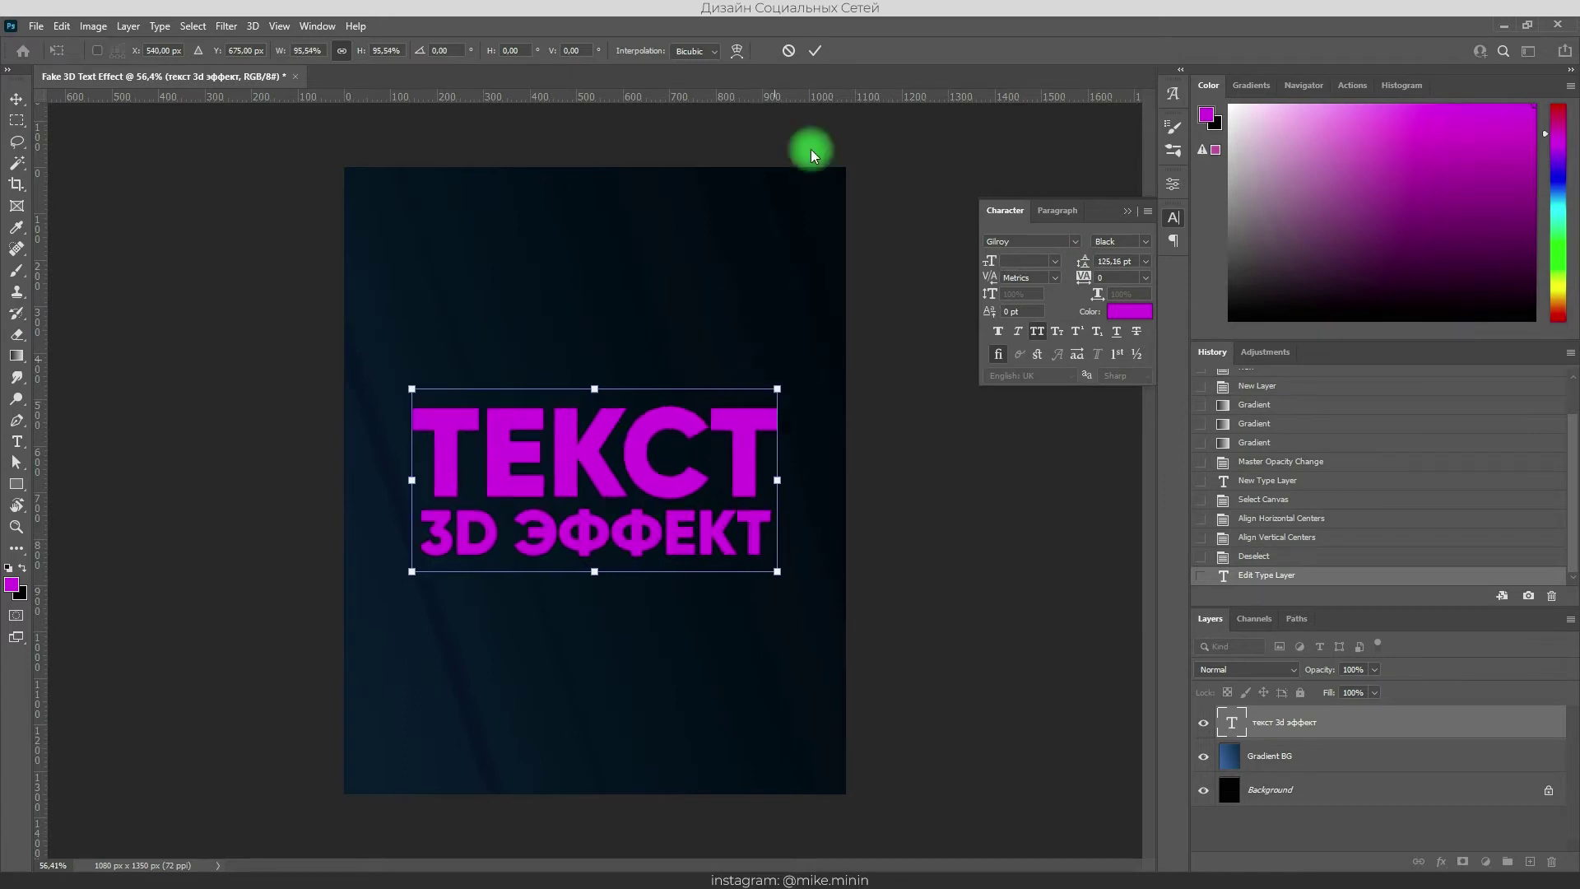
- Apply the resize, rasterize the text layer, and start pulling its top-left corner up
key("Return")
left_click(1128, 212)
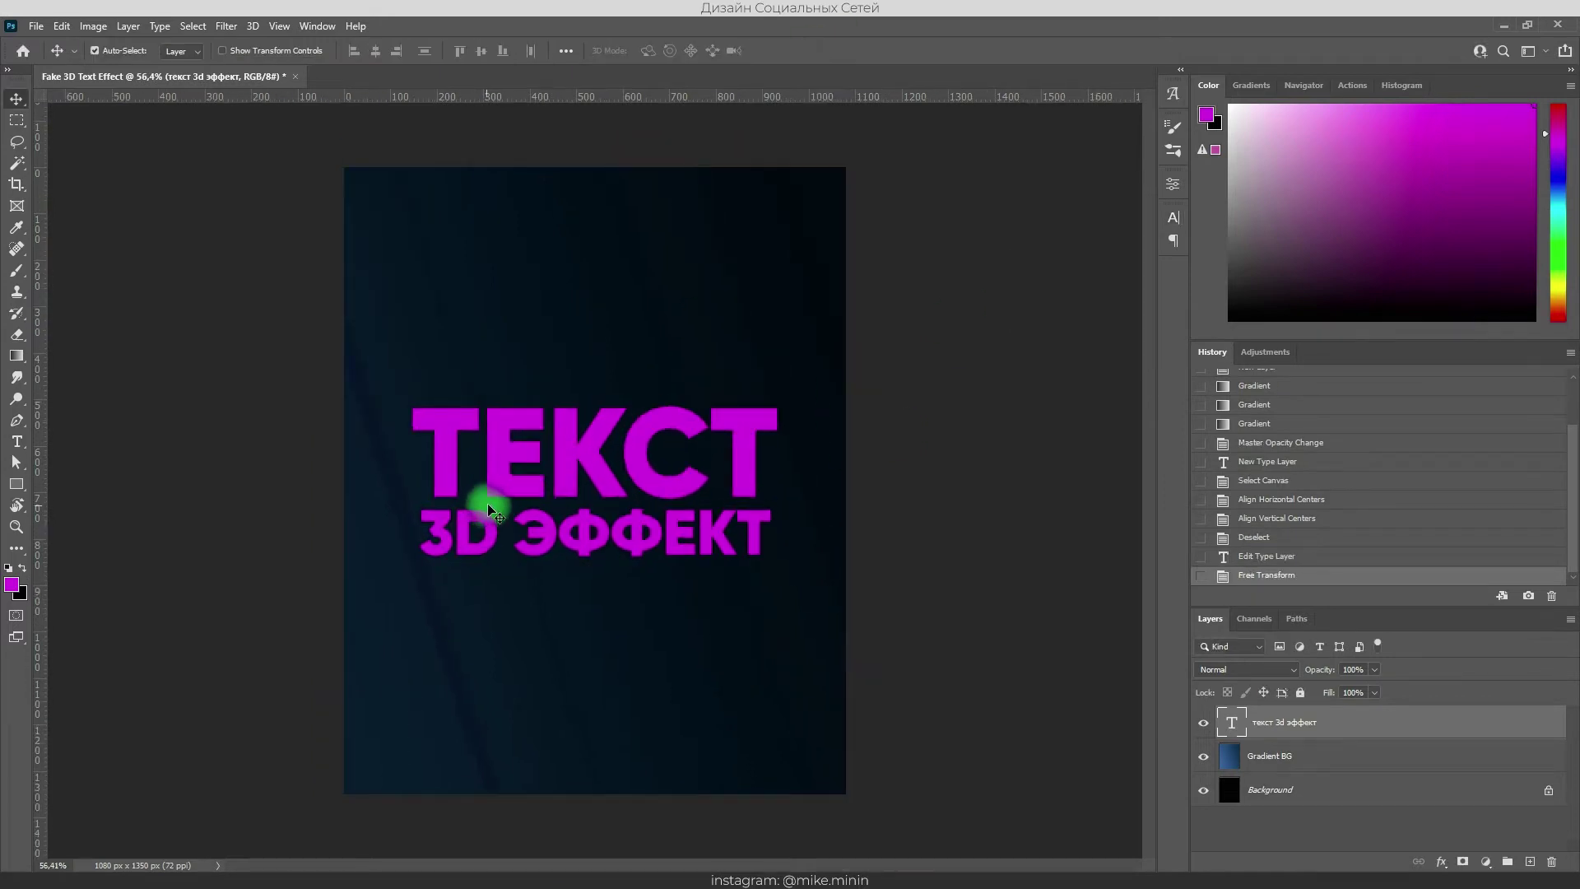
right_click(1371, 722)
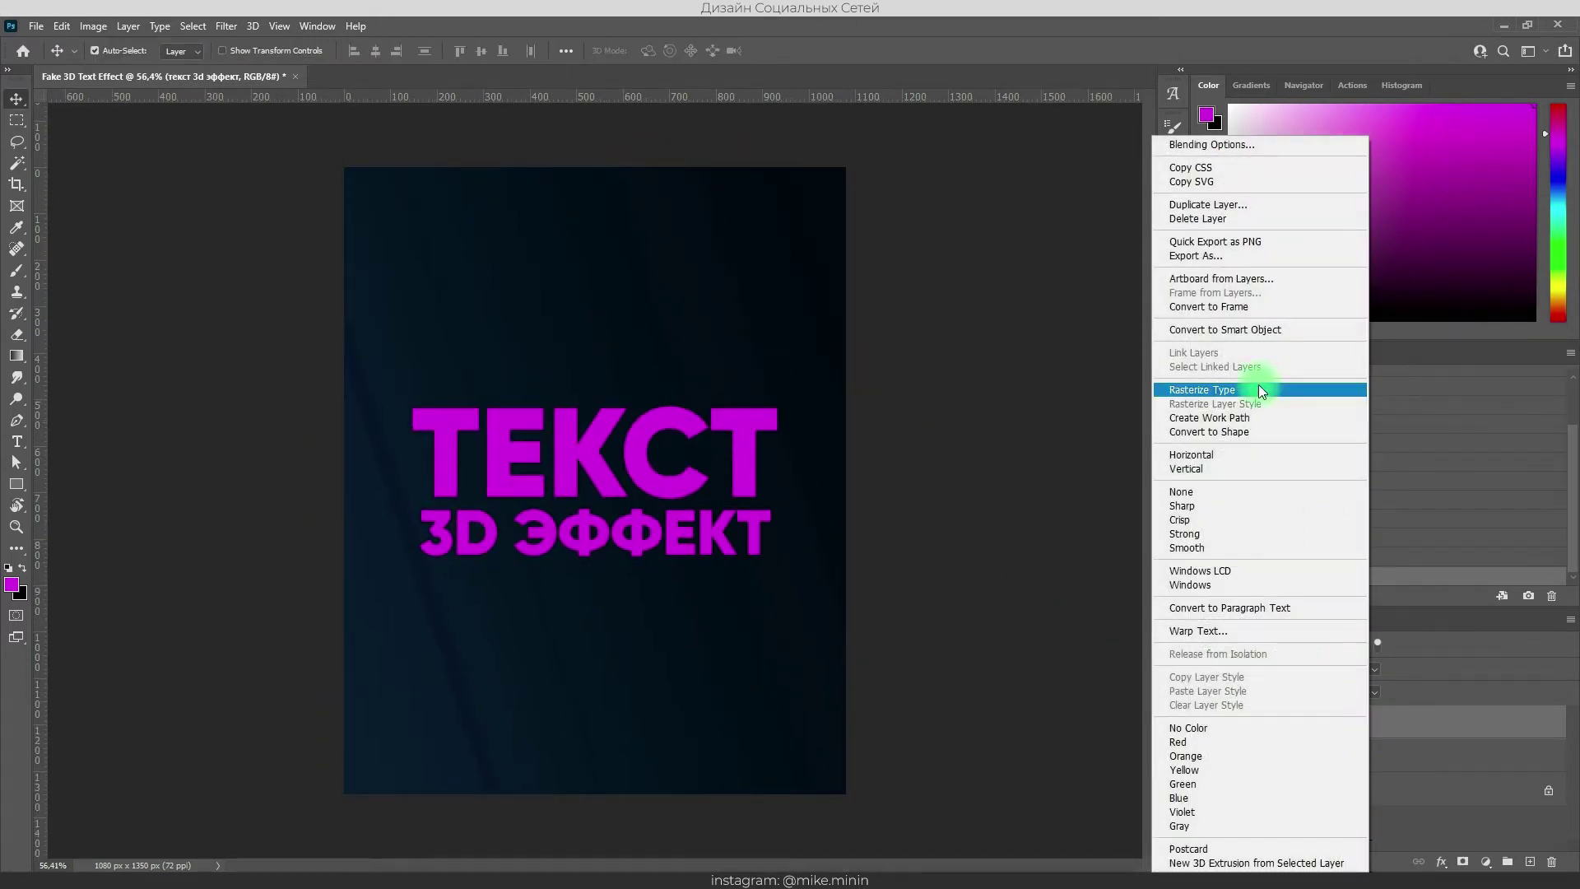
left_click(1259, 388)
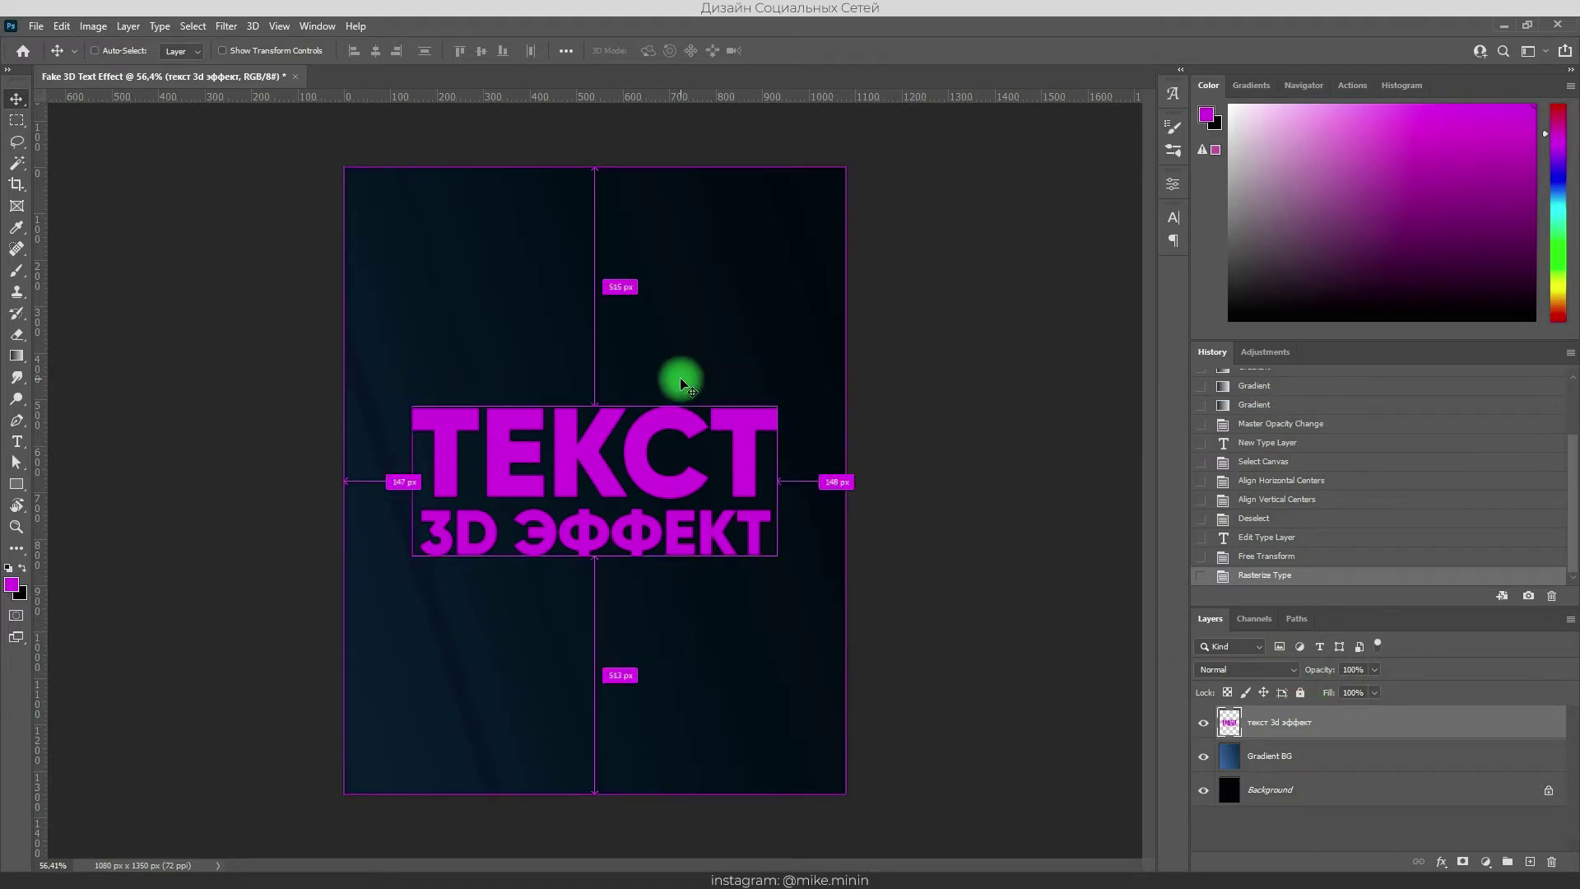
key("ctrl+t")
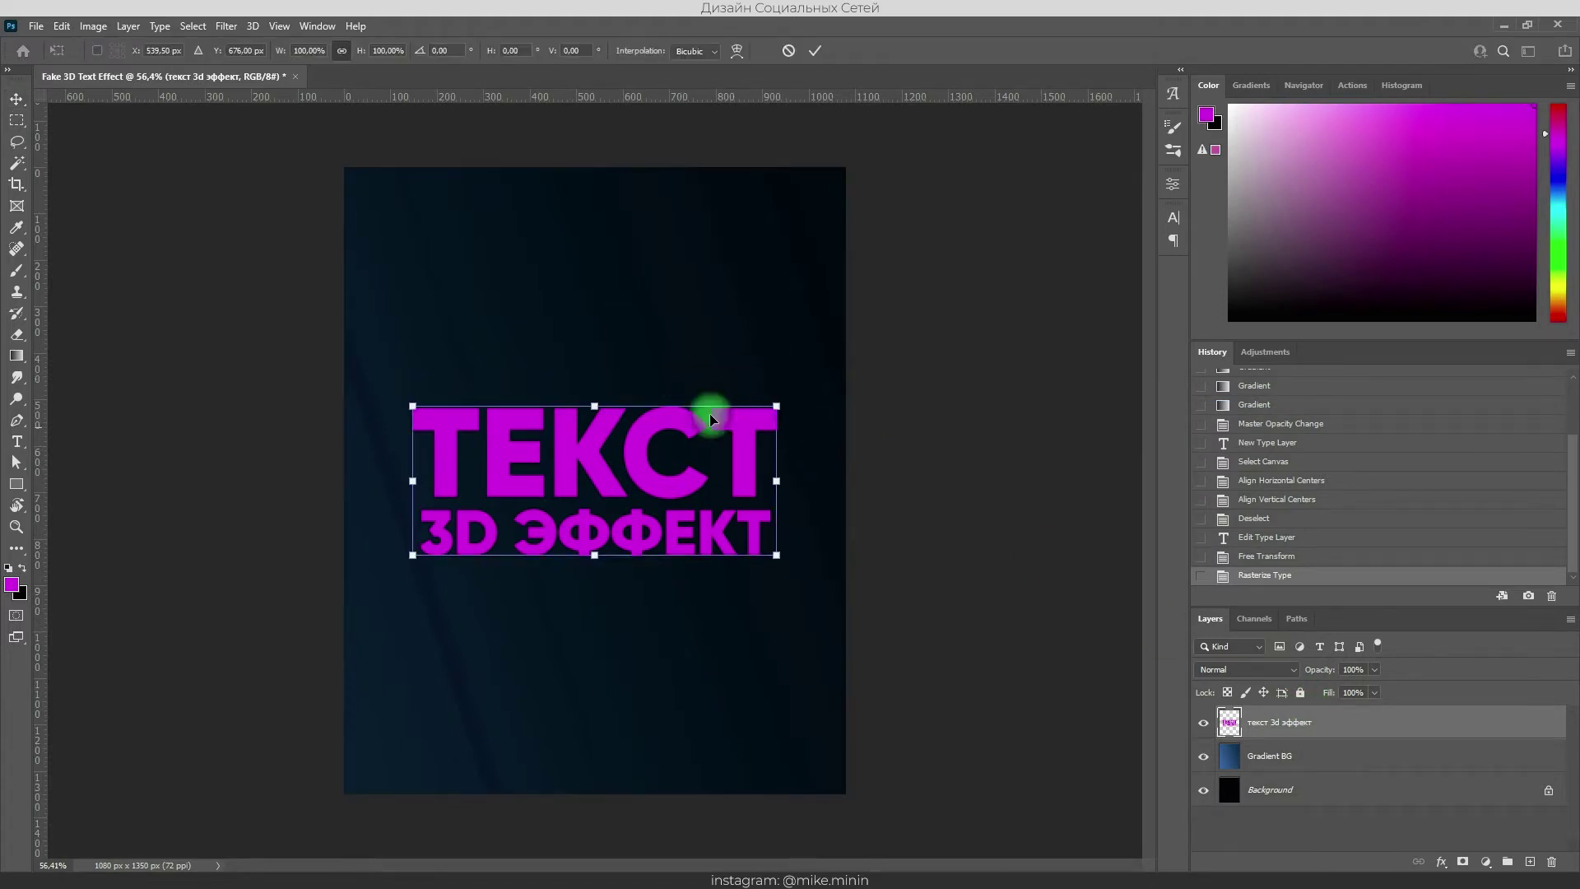
left_click_drag(411, 406, 404, 314)
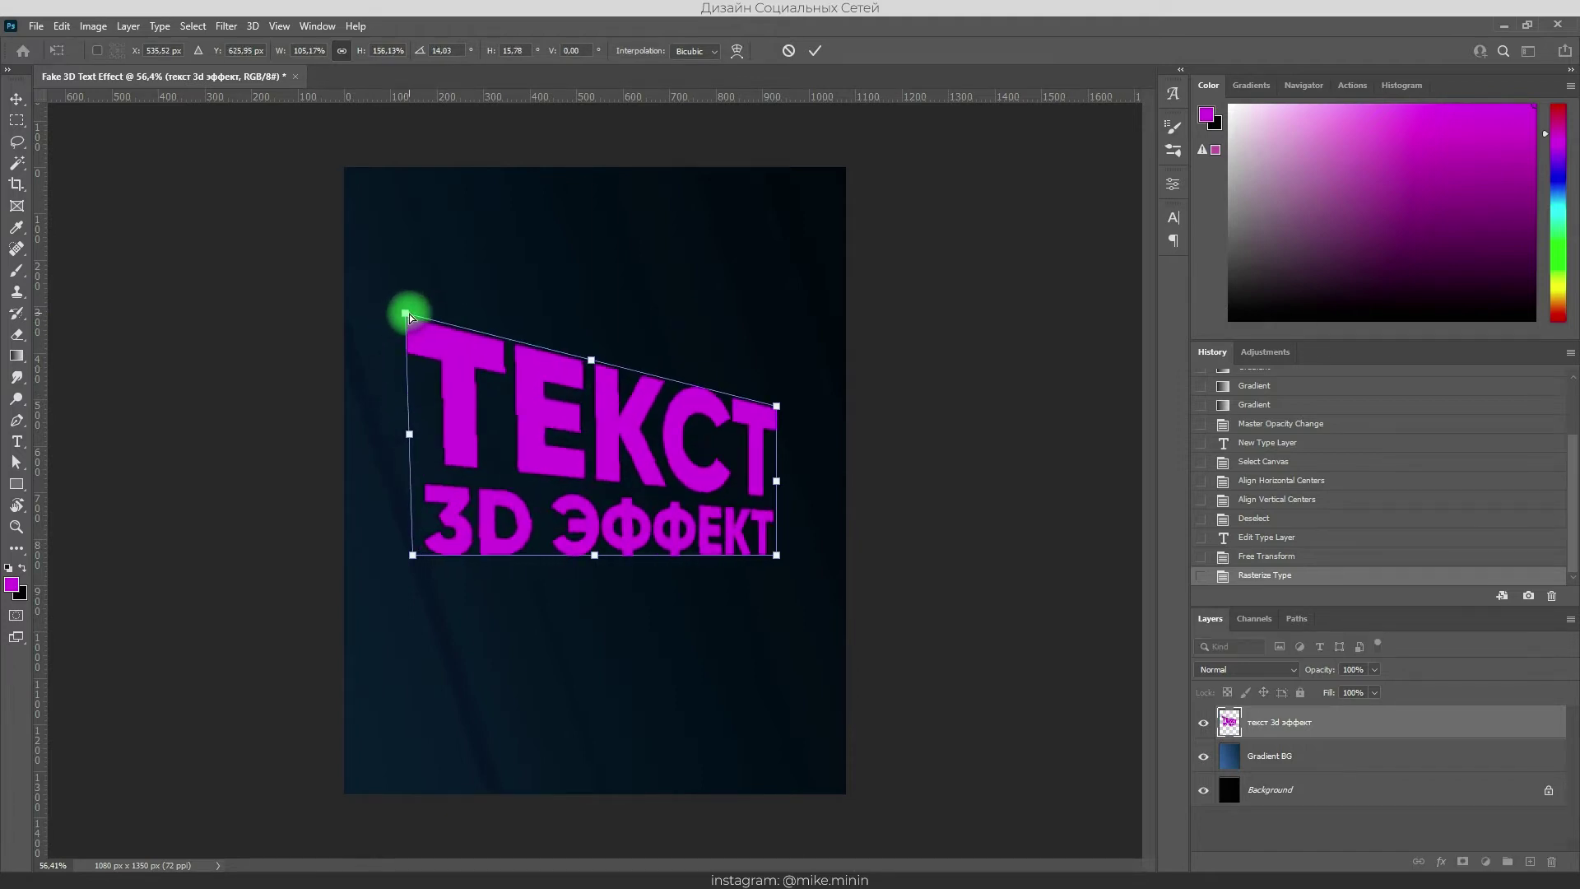
- Distort all four corners of the text into a tilted perspective, reposition it, and commit
key("ctrl+z")
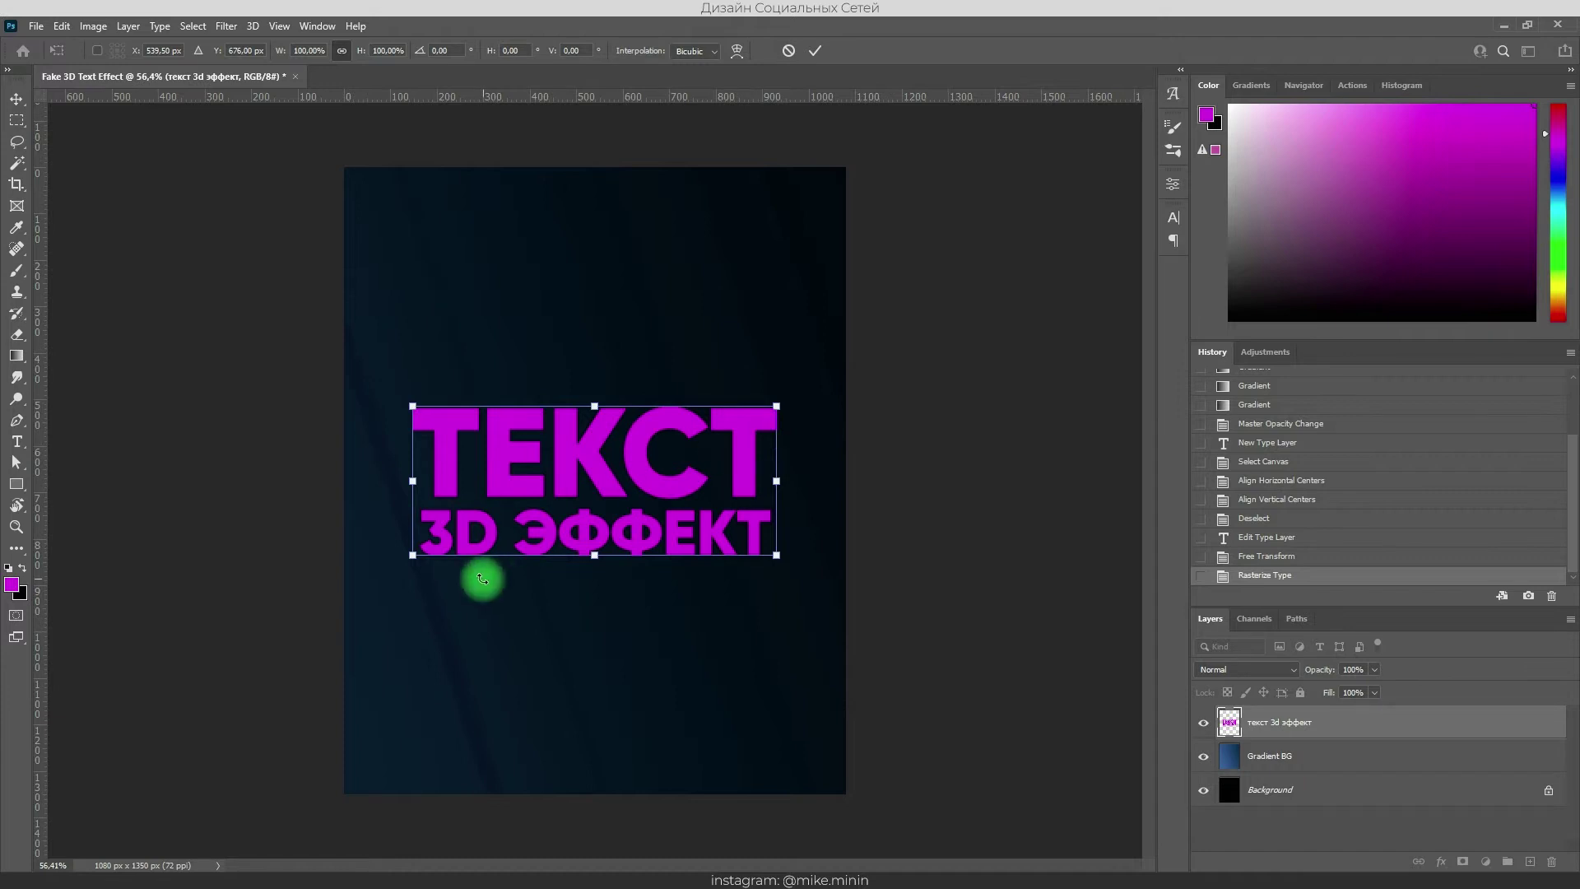
left_click_drag(413, 560, 445, 588)
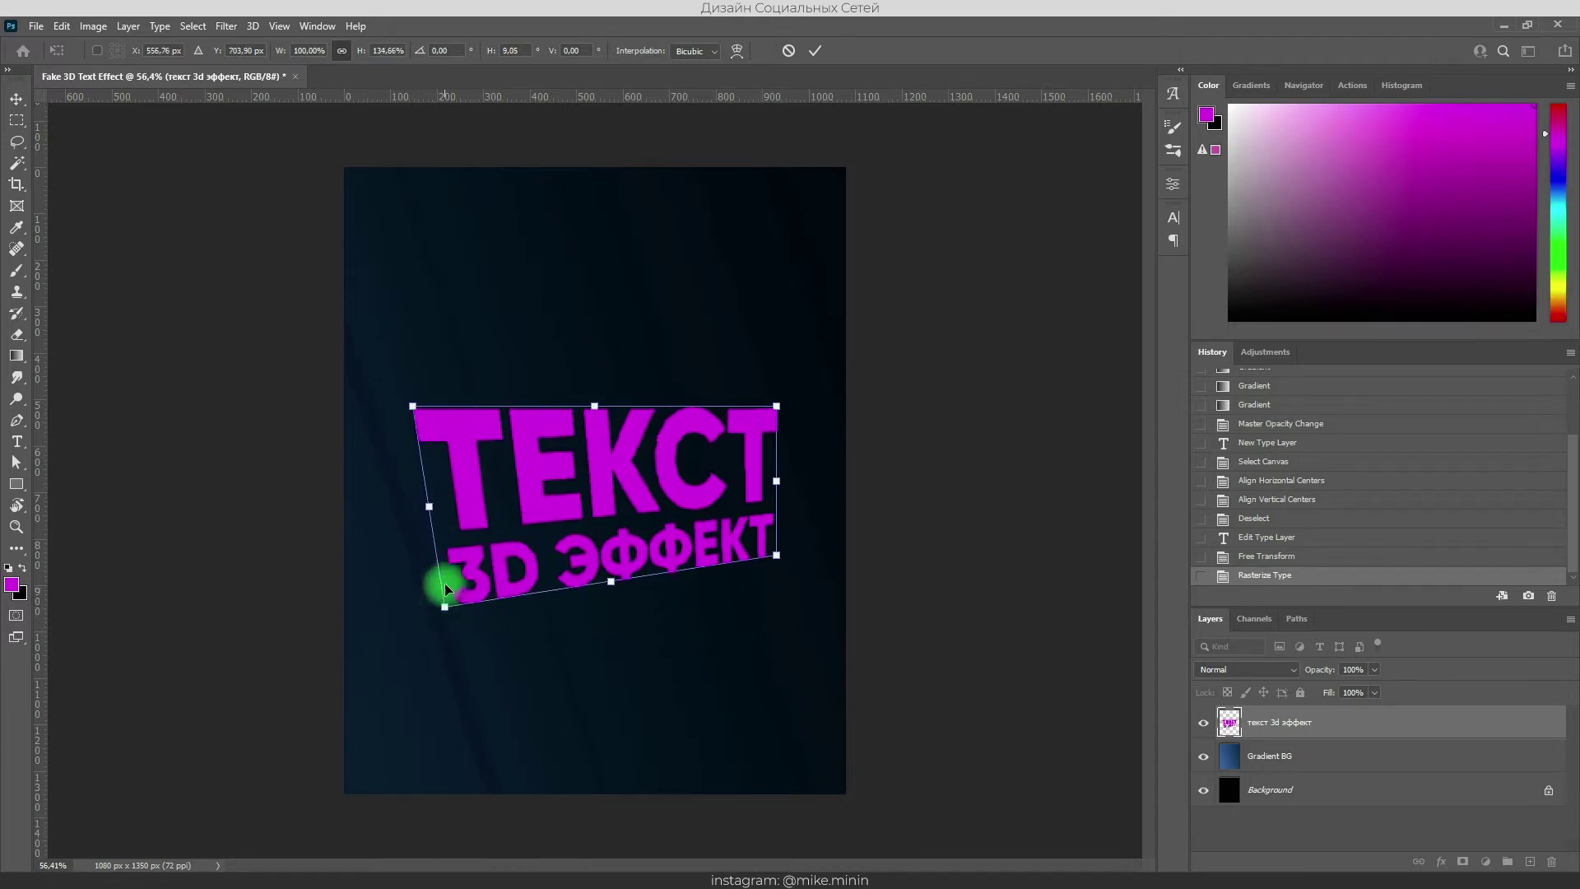
left_click_drag(418, 413, 416, 362)
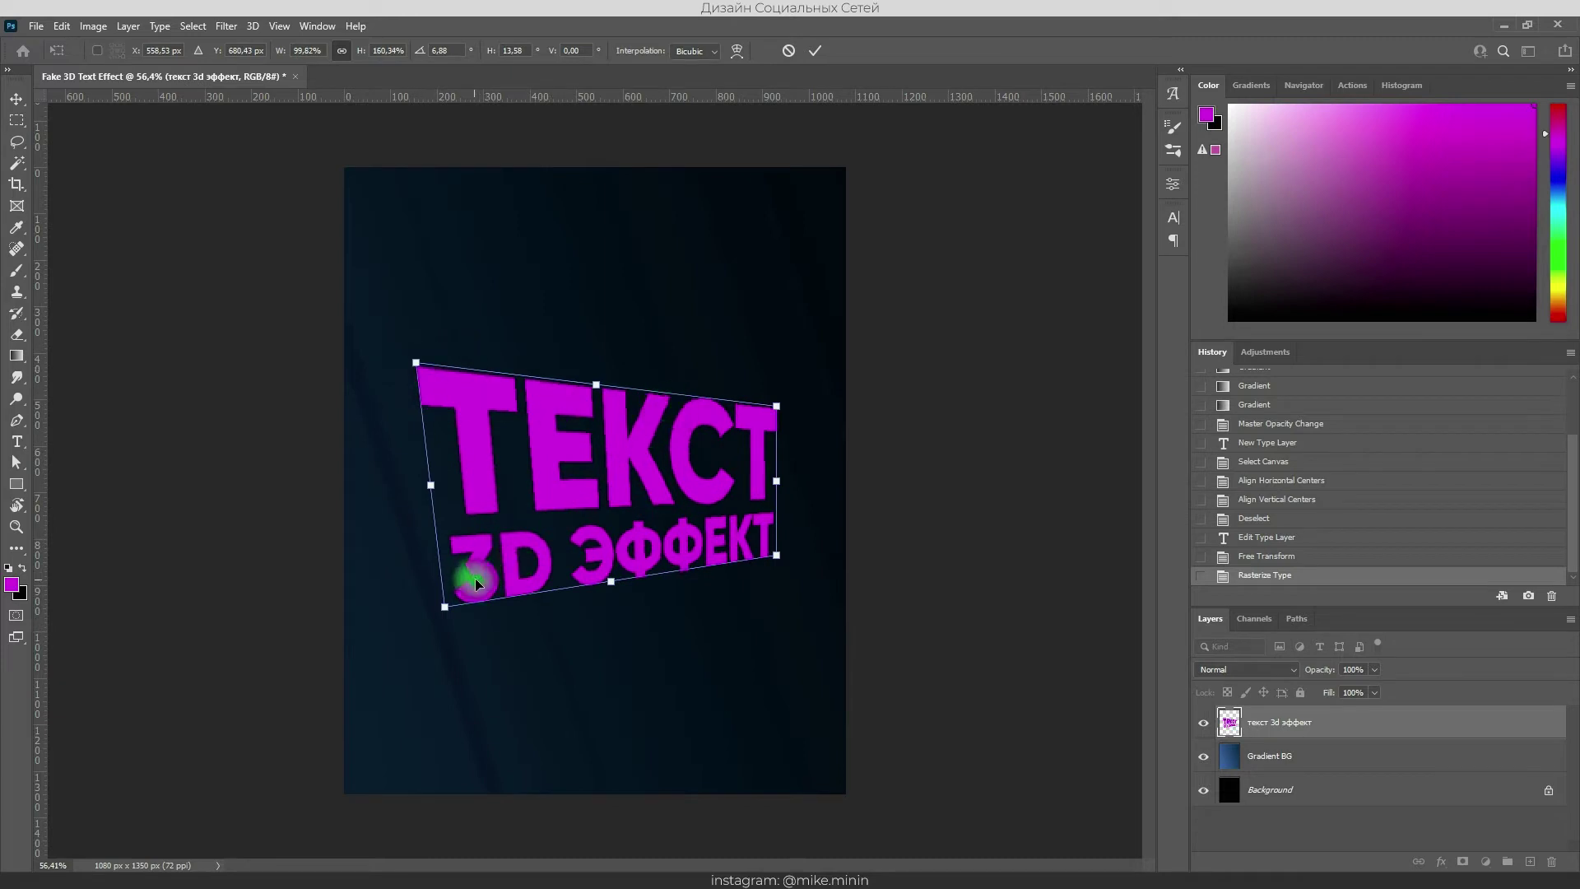
mouse_move(781, 405)
left_mouse_down()
mouse_move(724, 375)
mouse_move(736, 404)
left_mouse_up()
left_click_drag(413, 362, 411, 384)
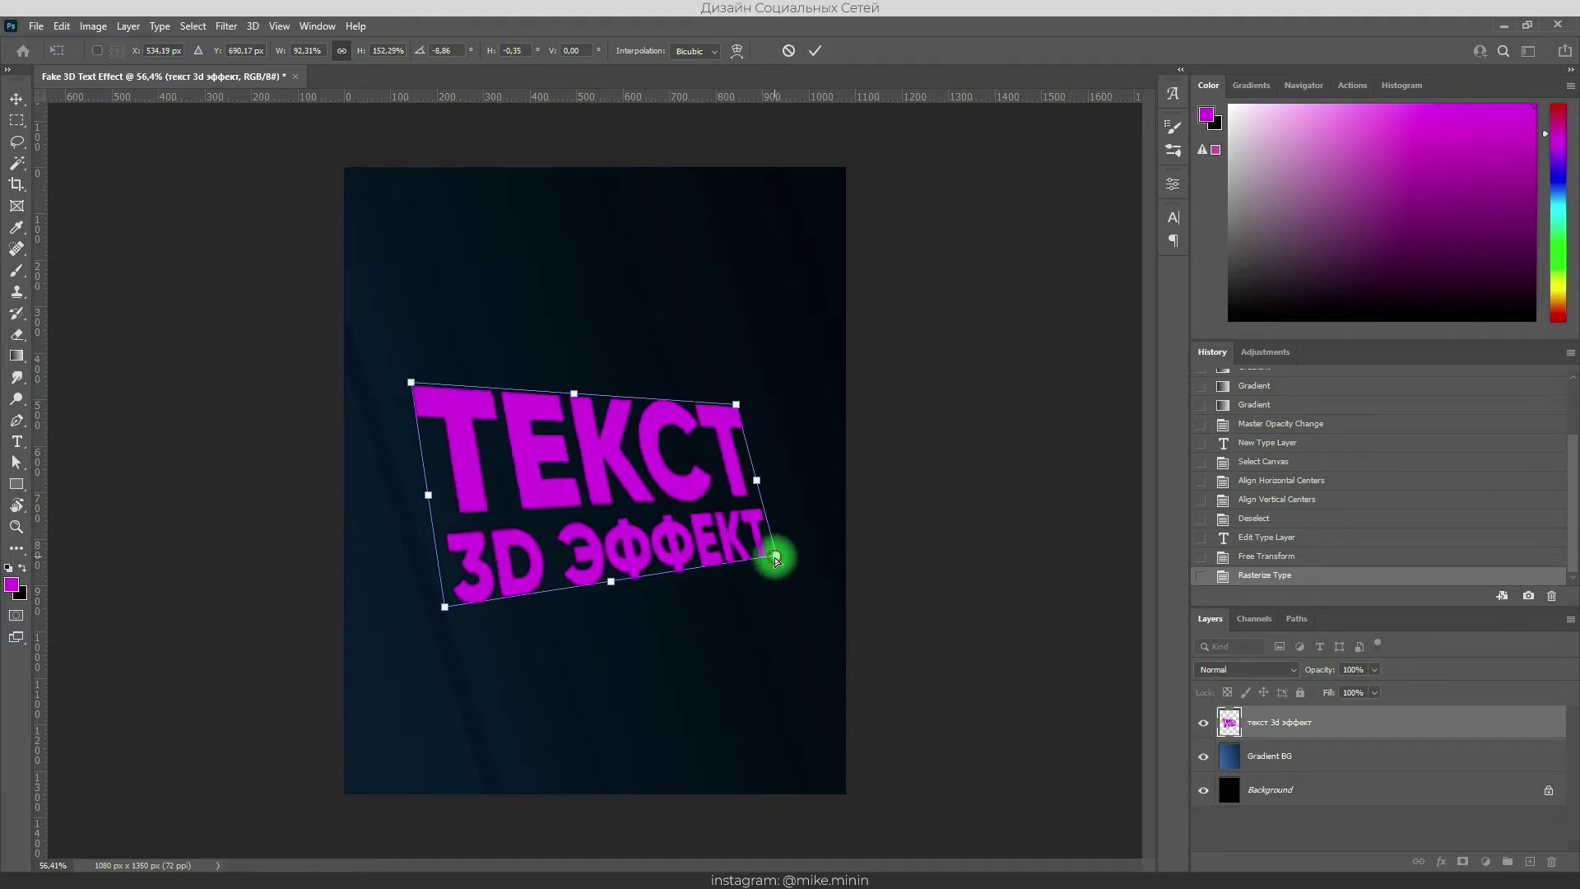
left_click_drag(776, 560, 755, 528)
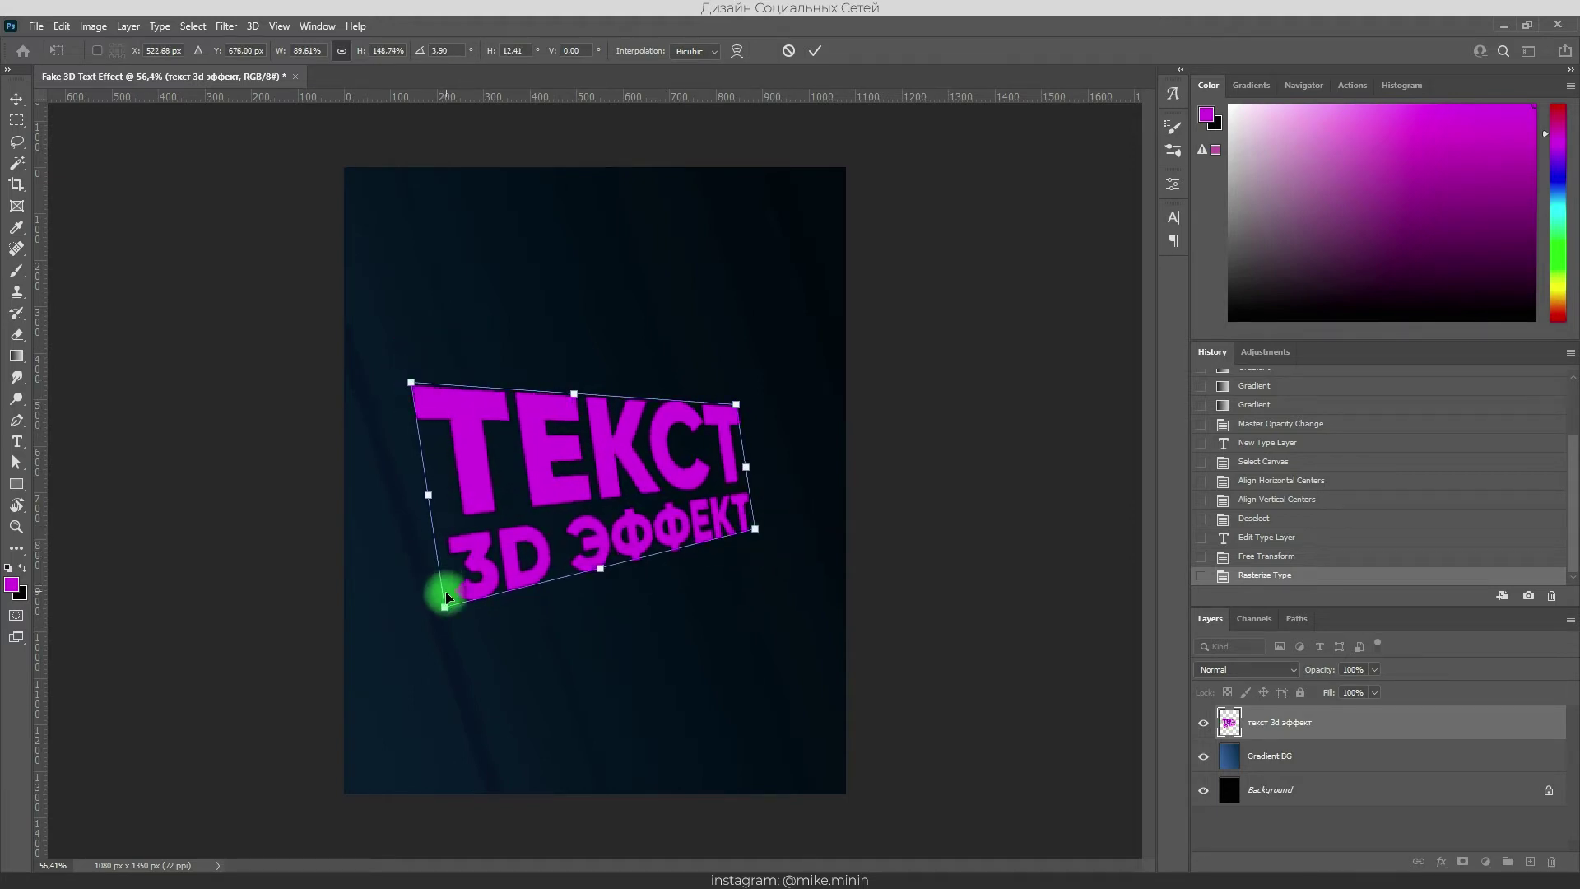
left_click_drag(445, 607, 465, 620)
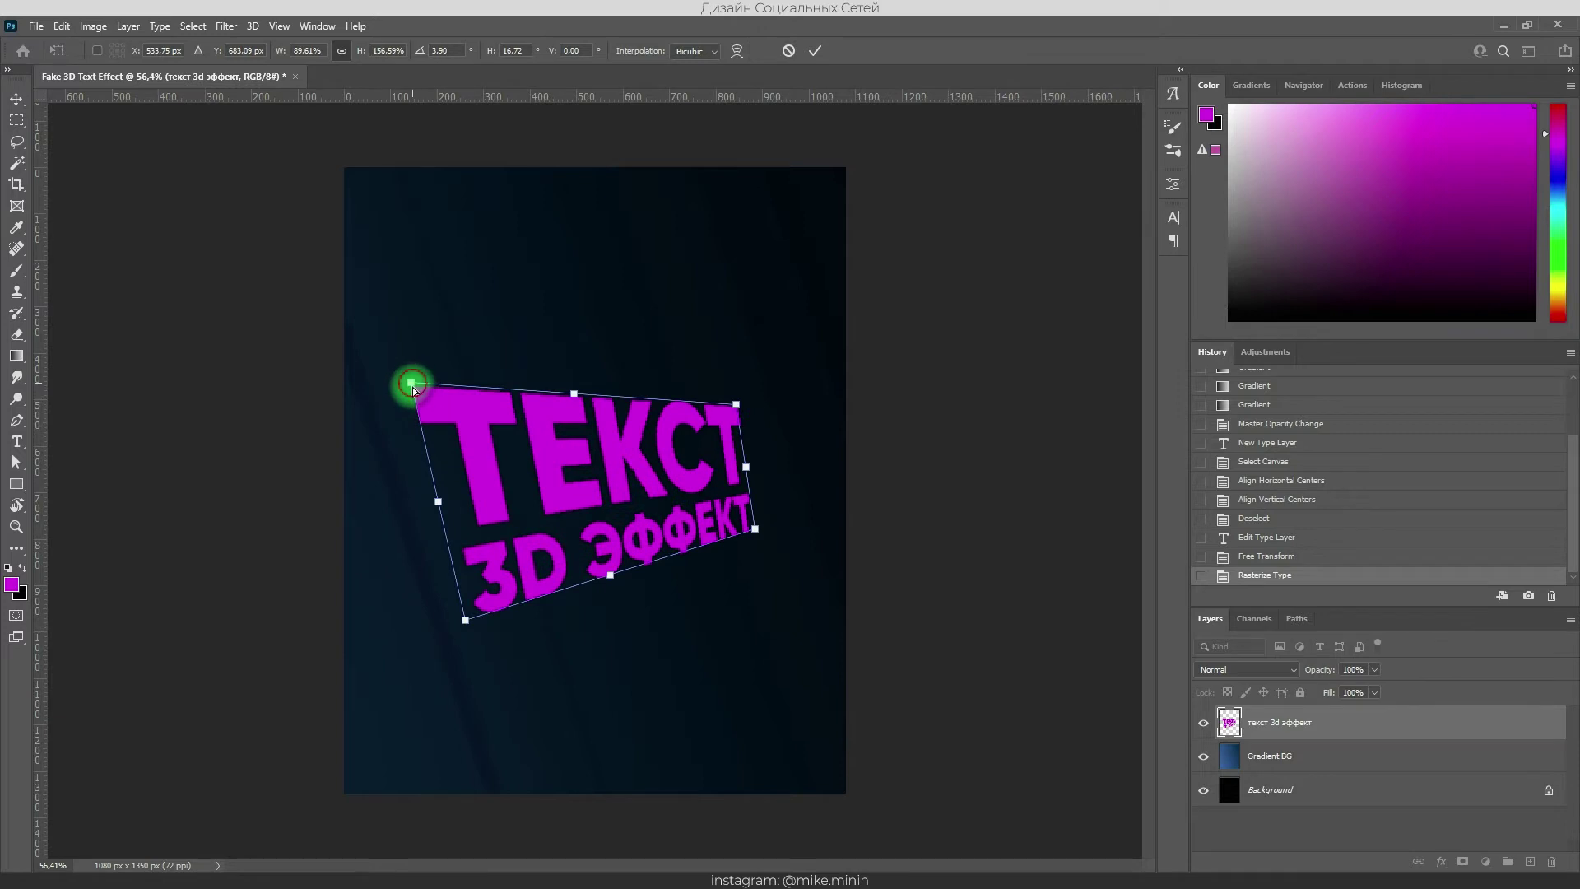
left_click_drag(413, 385, 423, 392)
left_click_drag(748, 410, 715, 415)
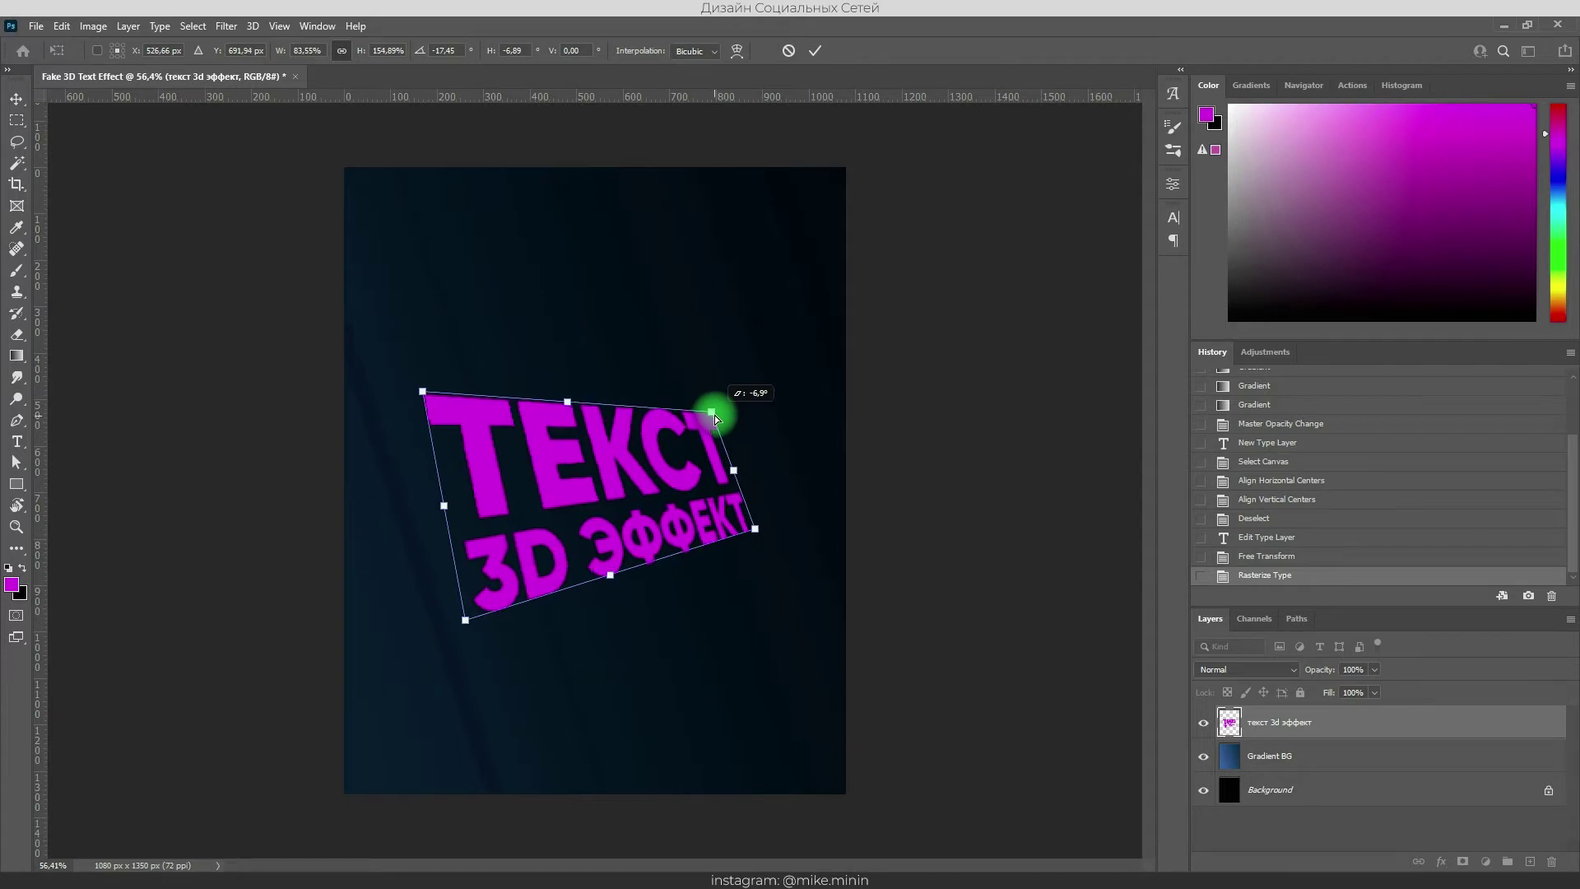
left_click_drag(623, 454, 641, 445)
left_click(811, 53)
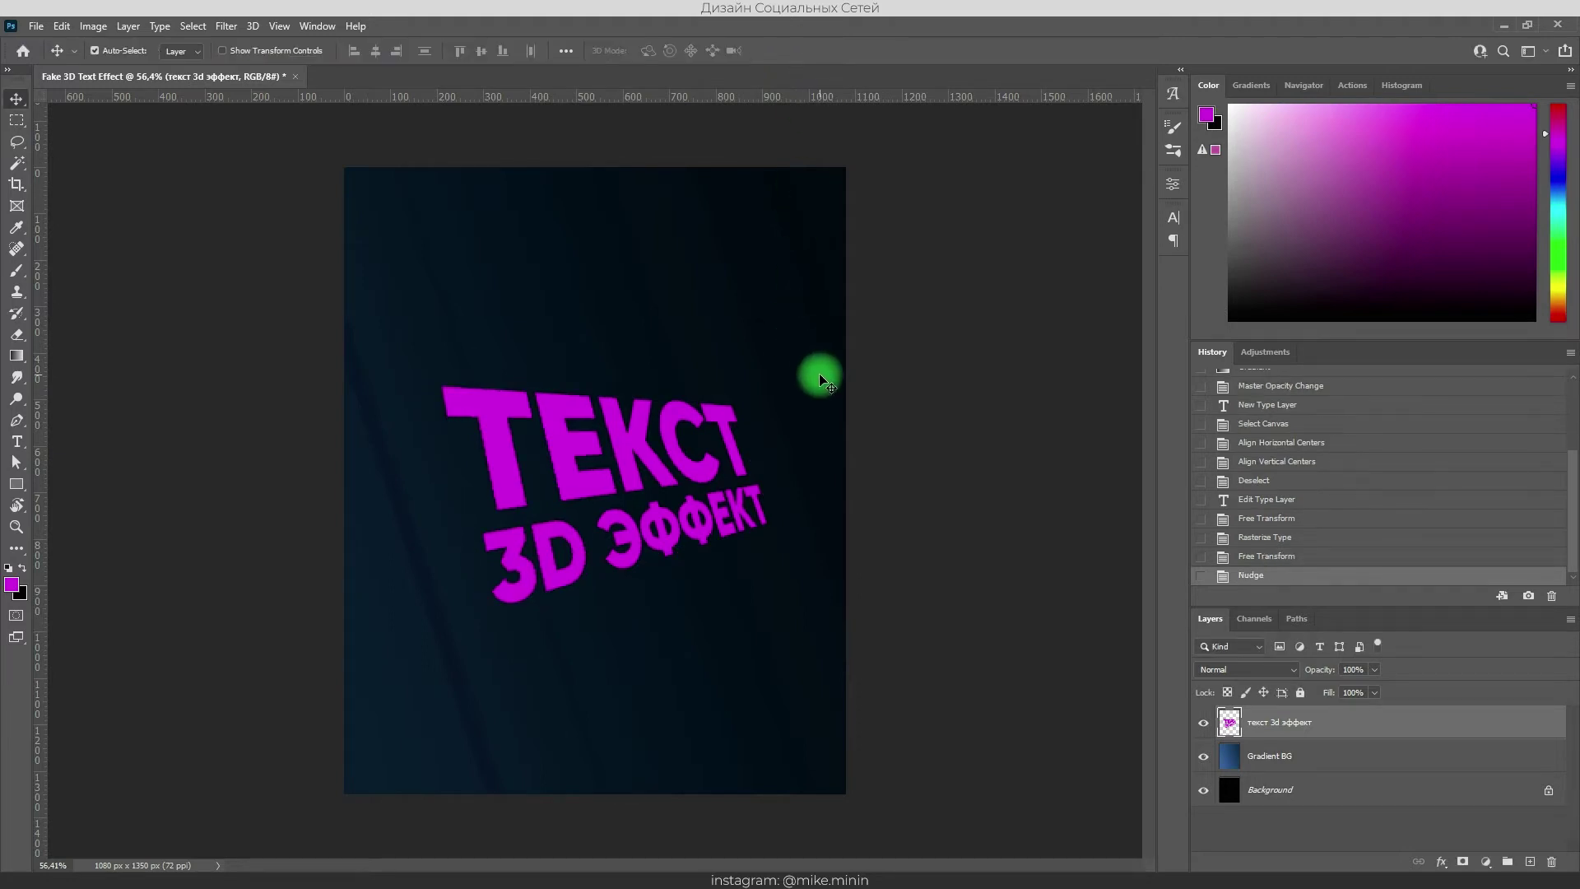
- Nudge the text left and refine its bottom-edge perspective with Free Transform
key("shift+Left")
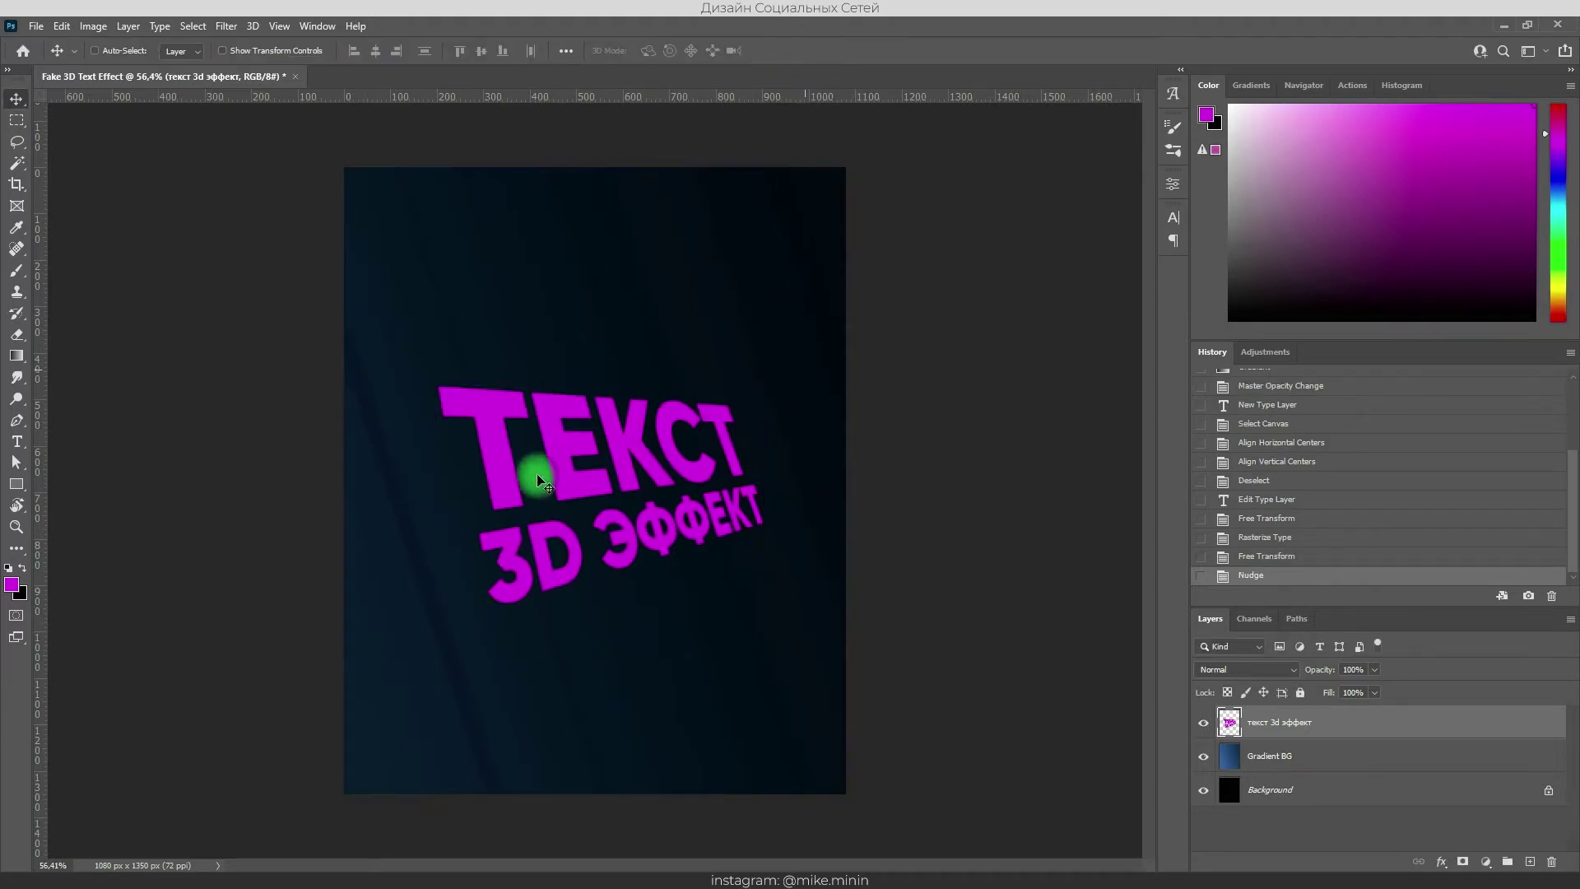
key("ctrl+t")
left_click_drag(438, 607, 439, 598)
left_click_drag(758, 600, 761, 590)
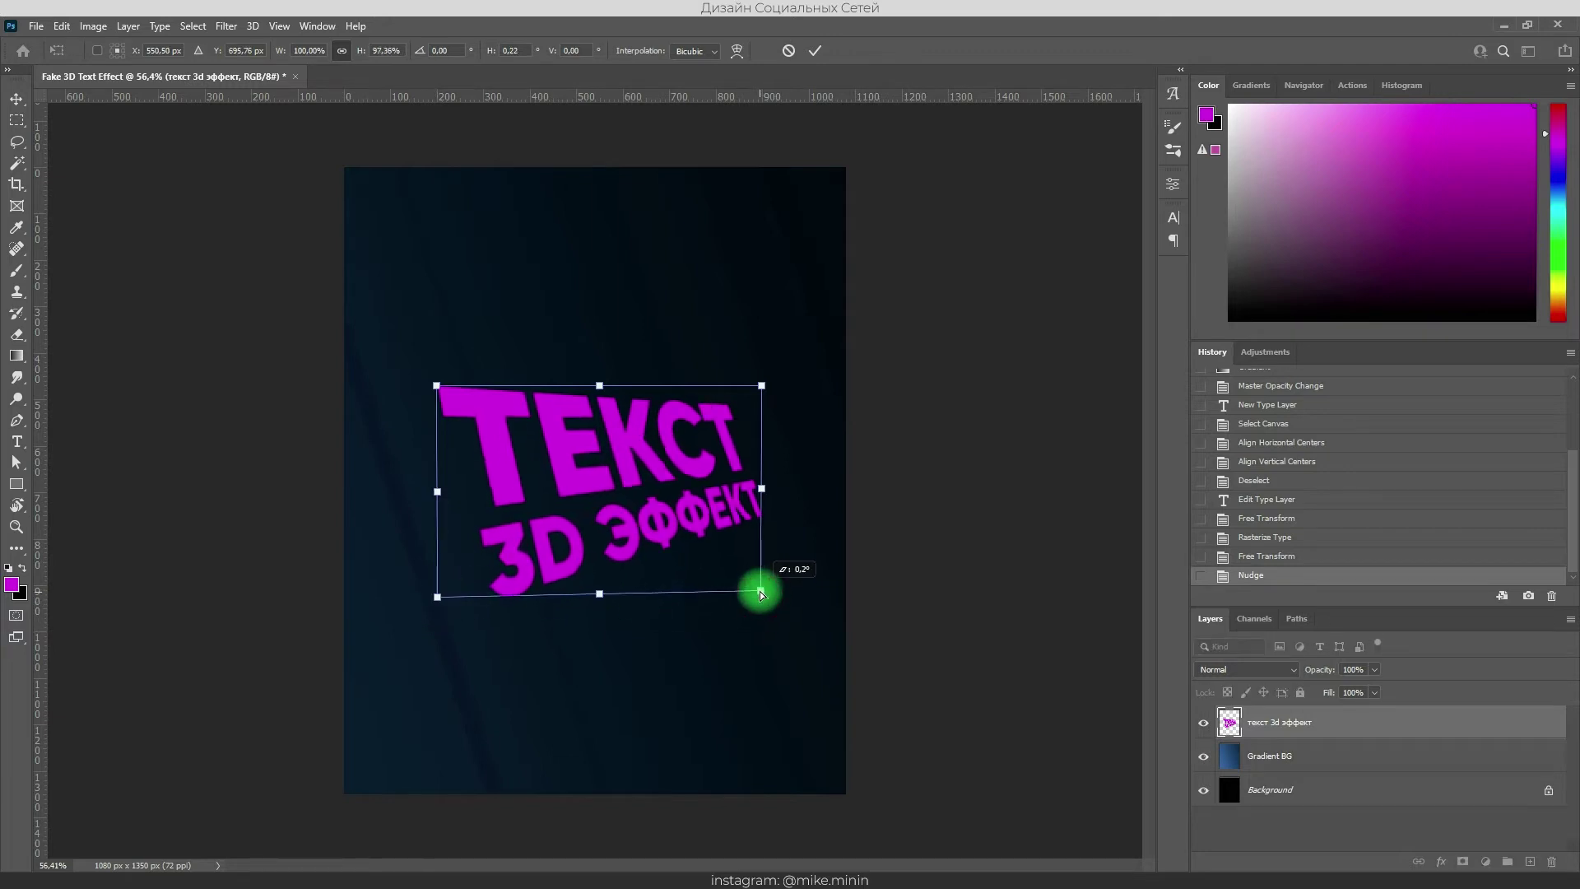
left_click_drag(436, 599, 440, 605)
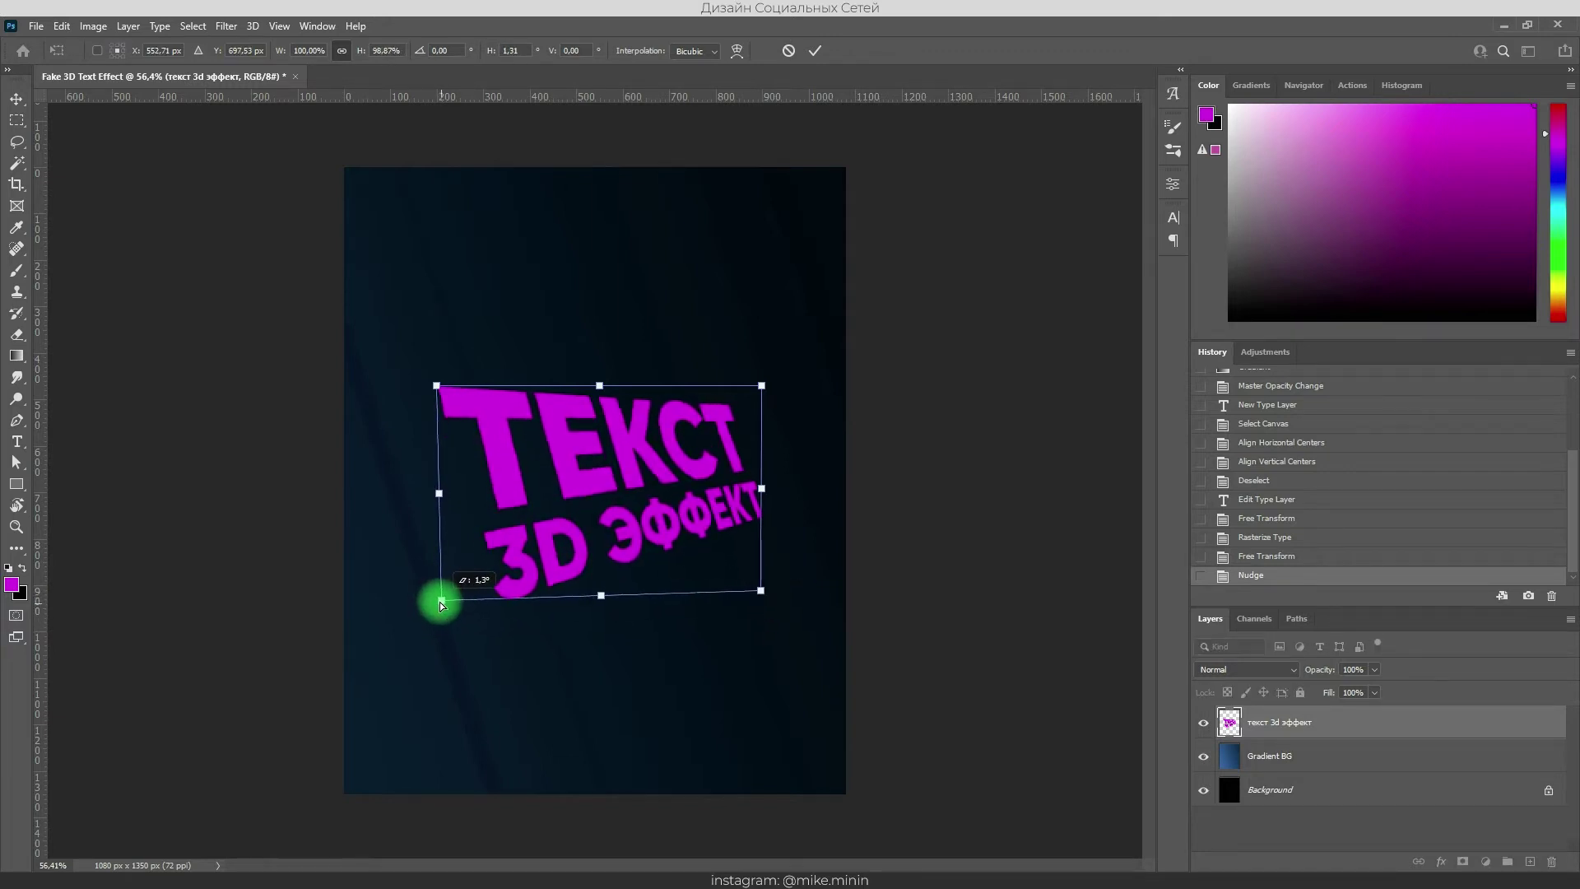
left_click(815, 50)
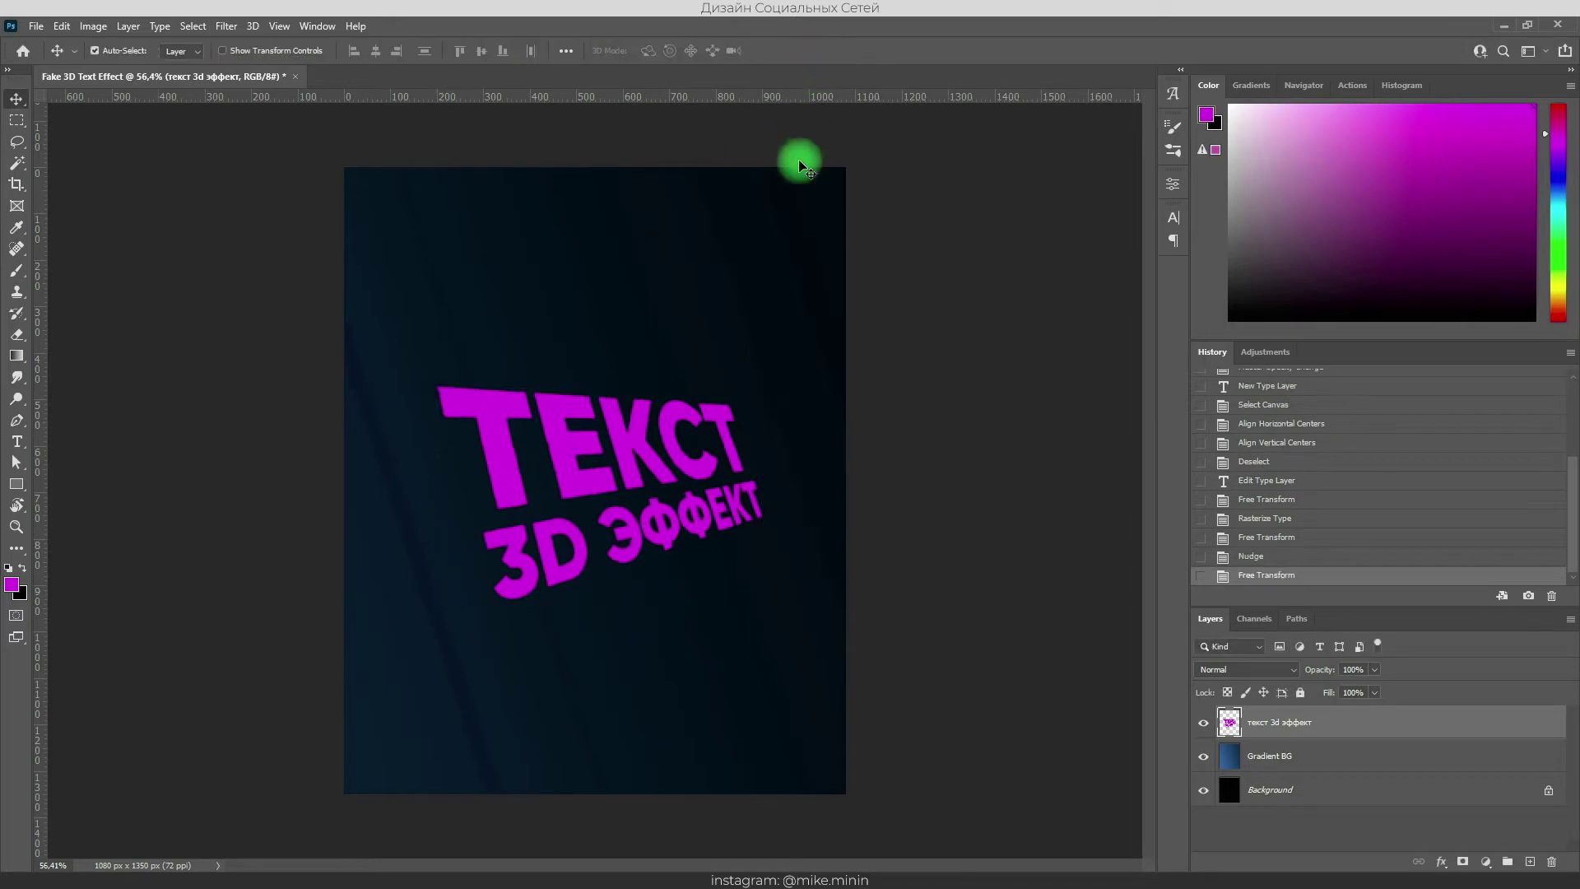
- Shift the text about 10 px left with the Move tool
left_click_drag(669, 423, 662, 427)
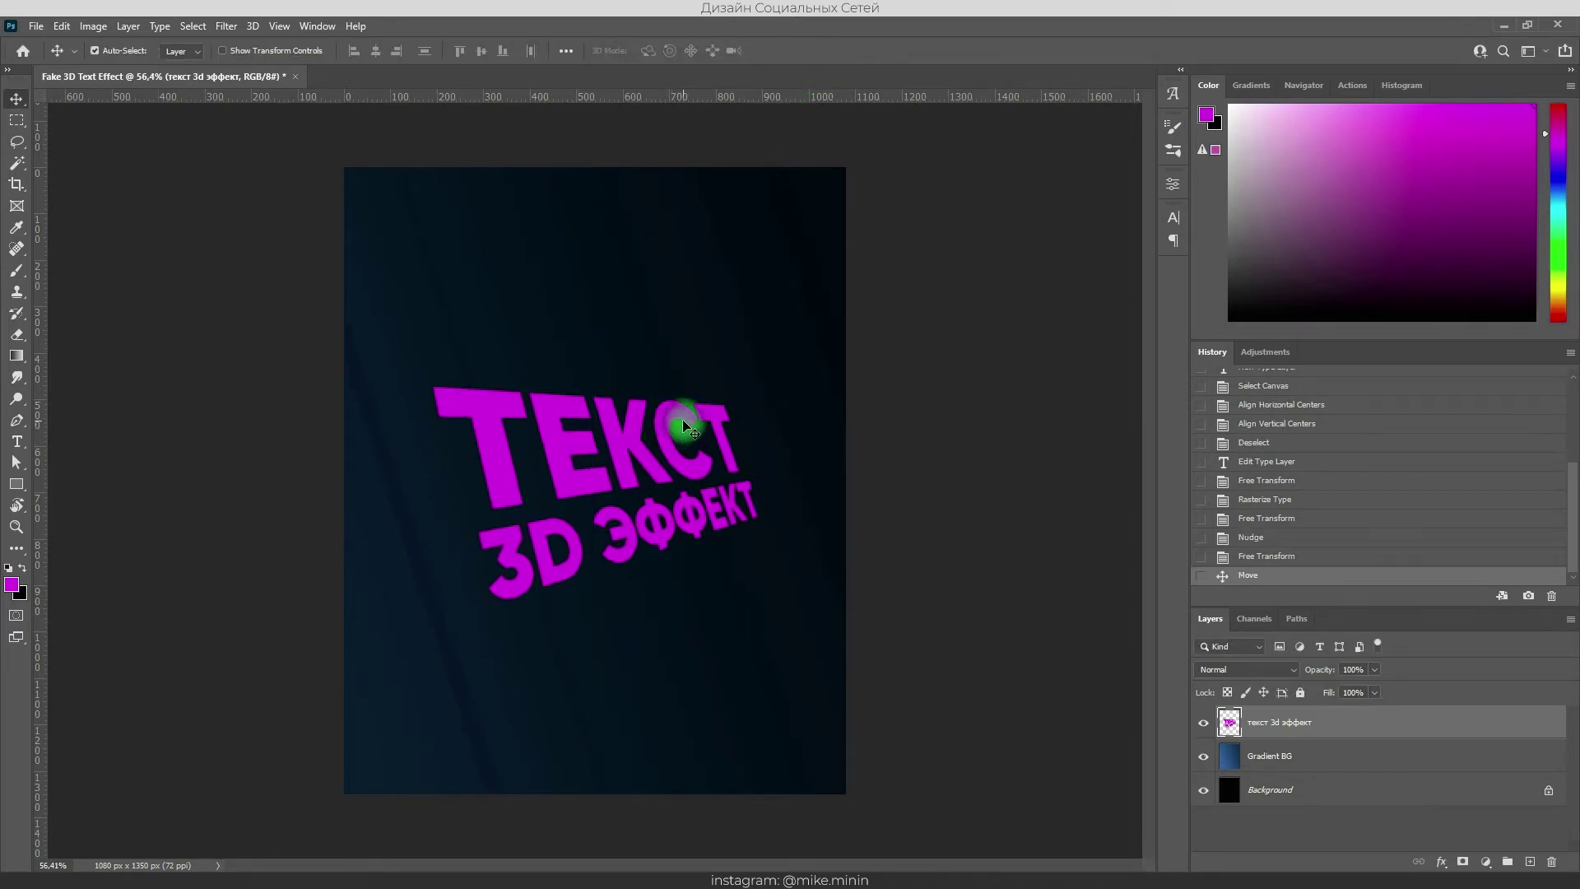
scroll(585, 420, "up", 3)
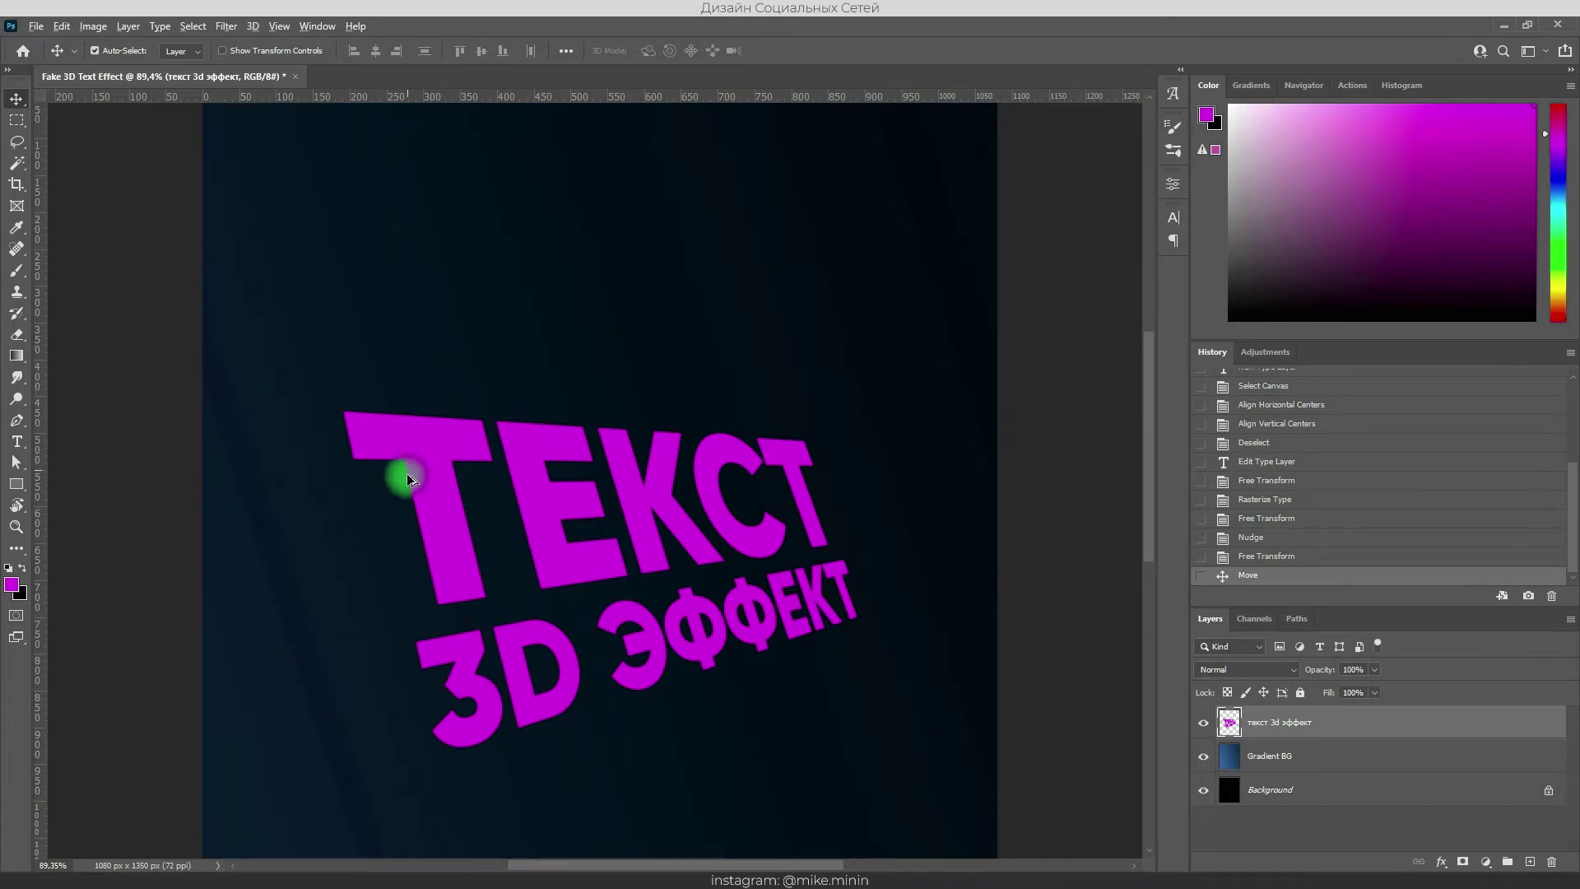
scroll(458, 473, "up", 3)
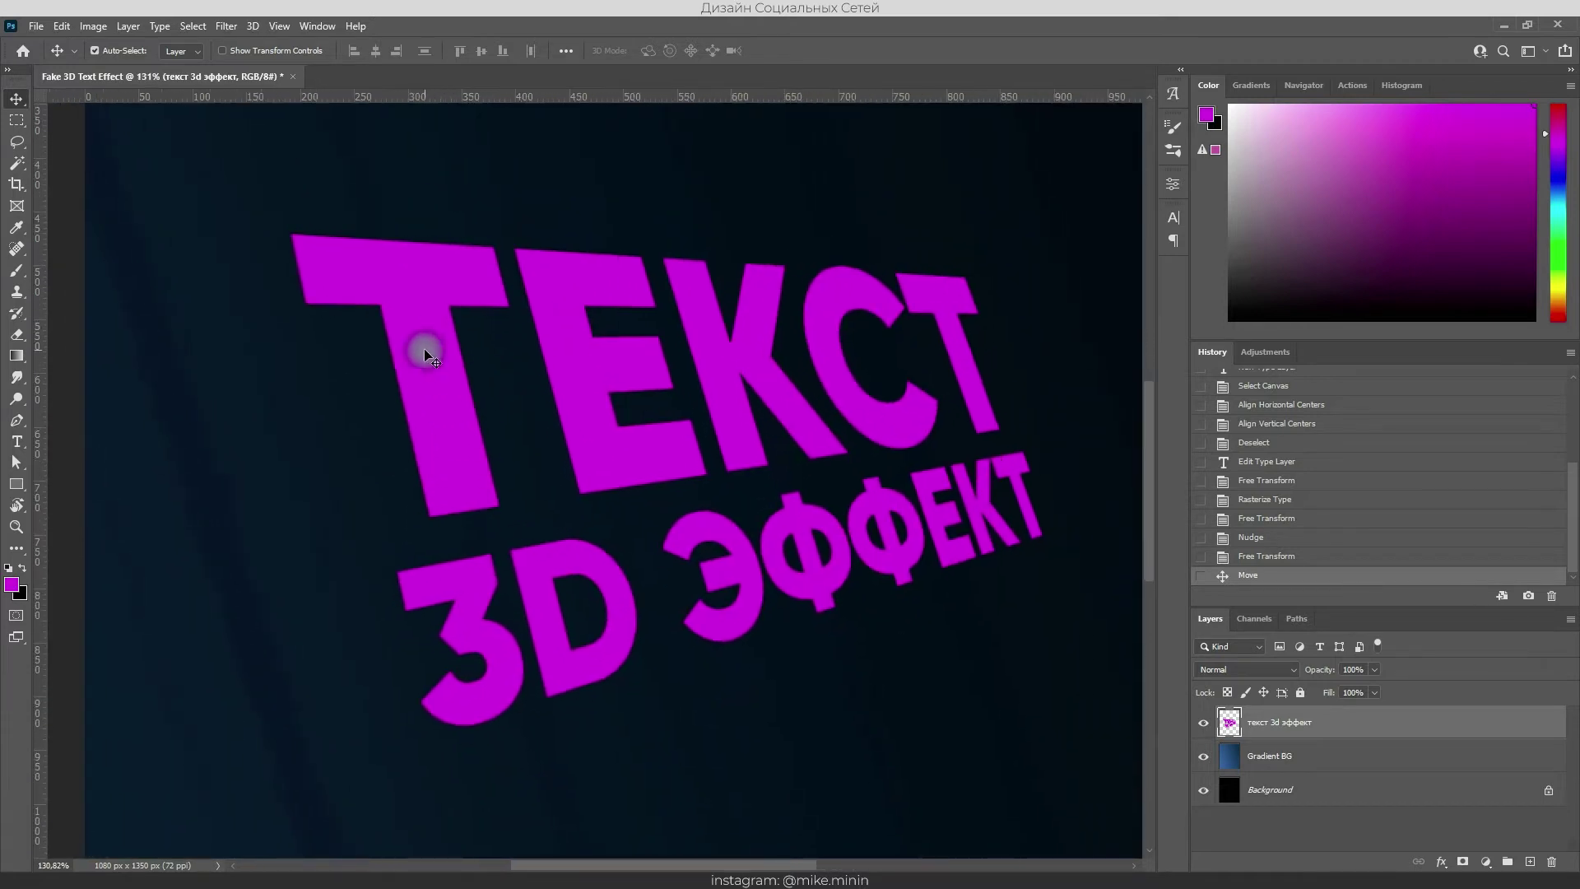
scroll(446, 363, "down", 2)
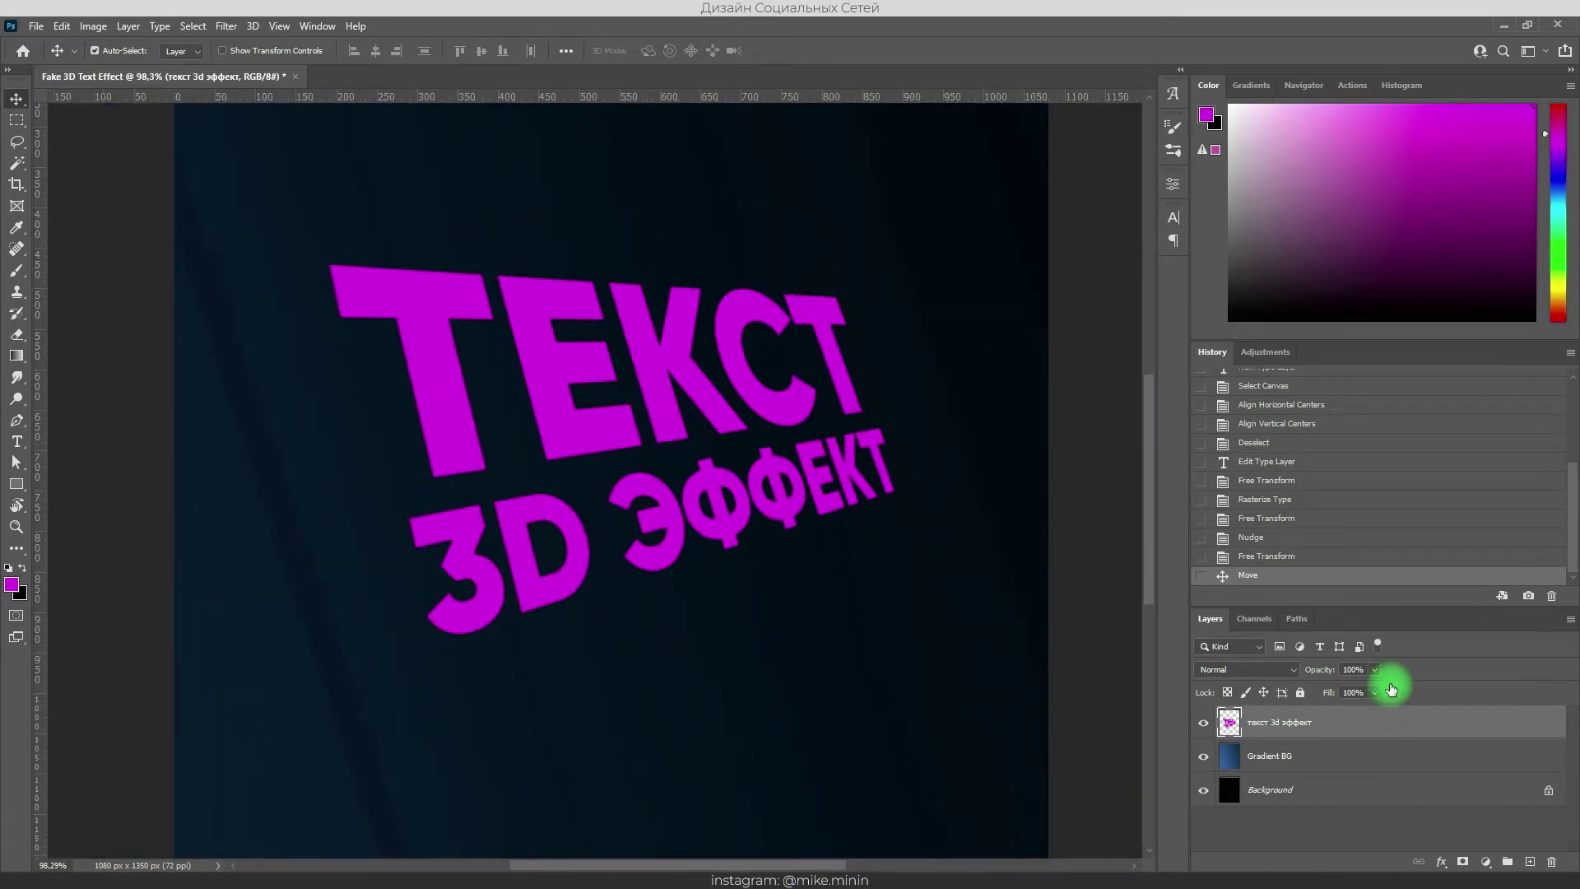
- Add an Inner Bevel Bevel & Emboss to the text and turn off Use Global Light
double_click(1409, 723)
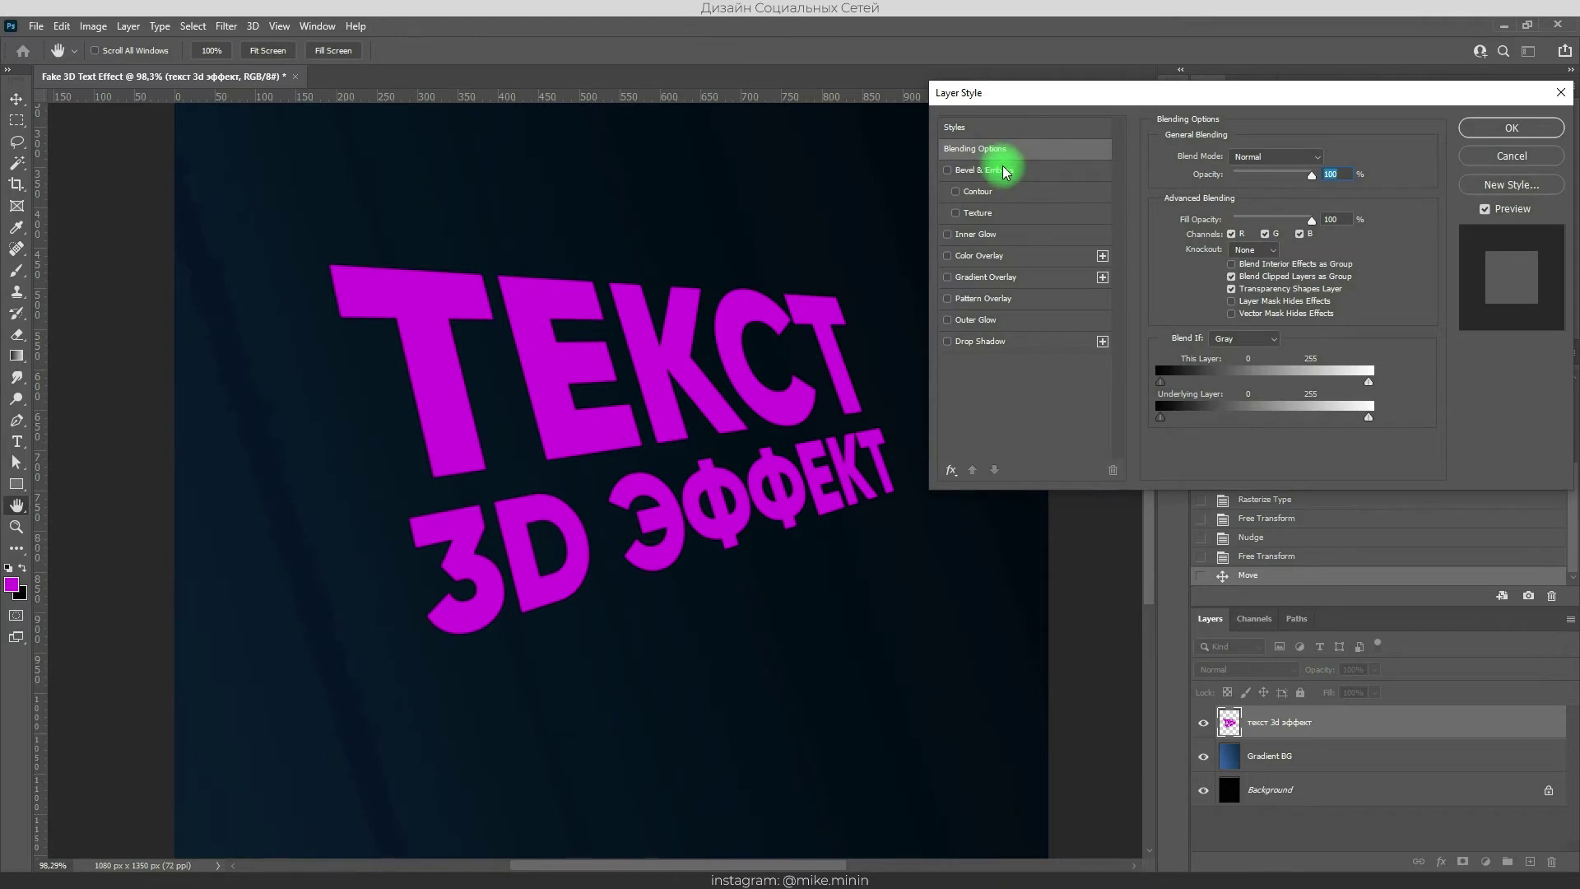
left_click(957, 169)
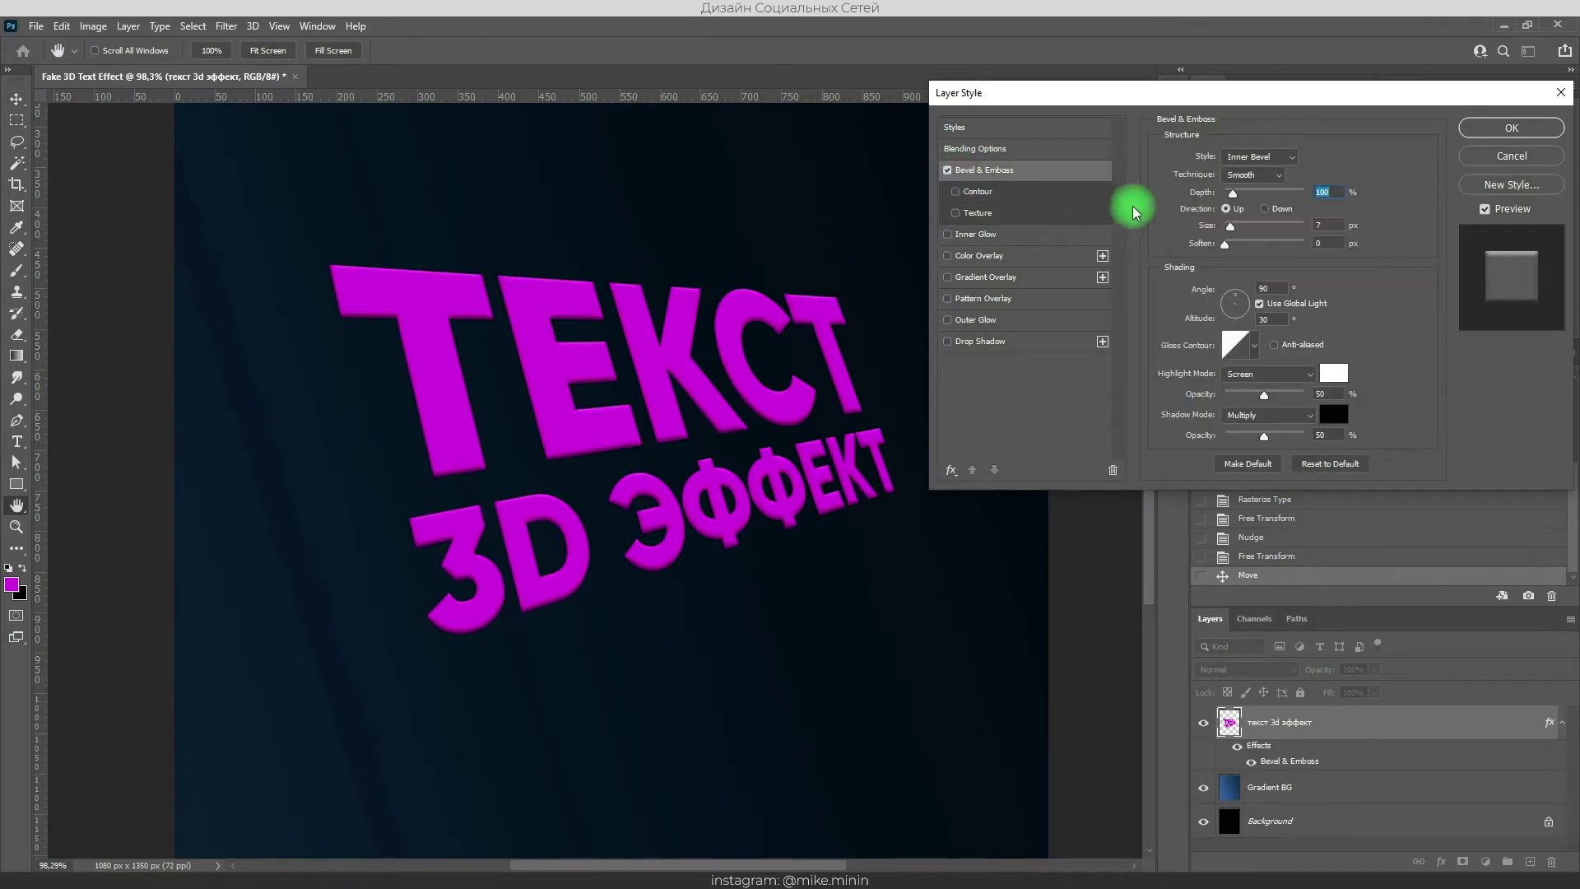
left_click(1250, 157)
left_click(1248, 184)
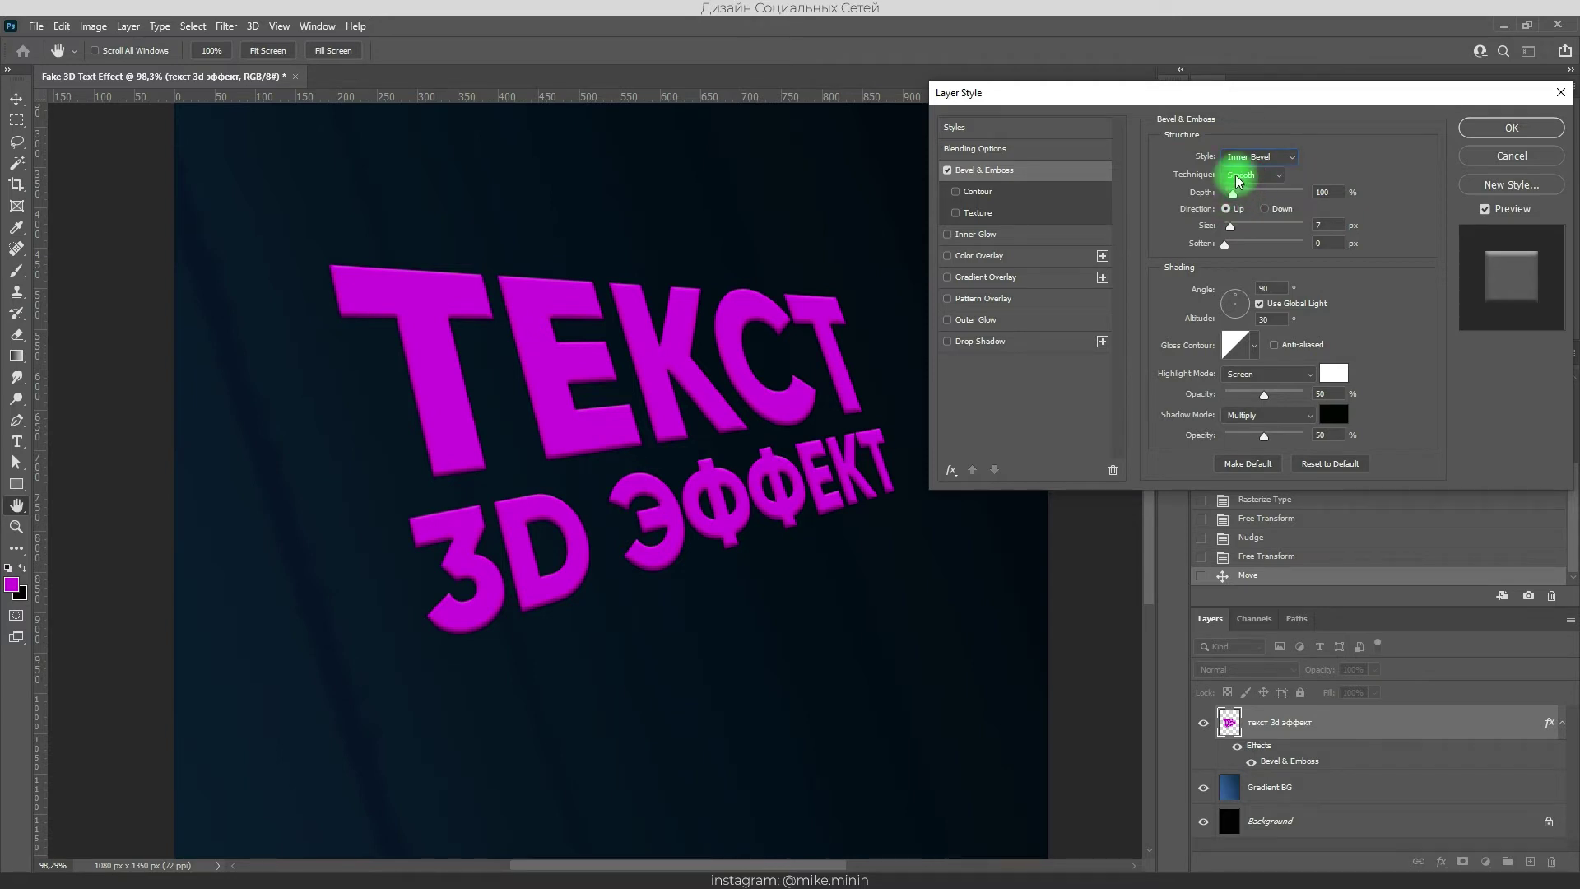
left_click_drag(1238, 233, 1234, 233)
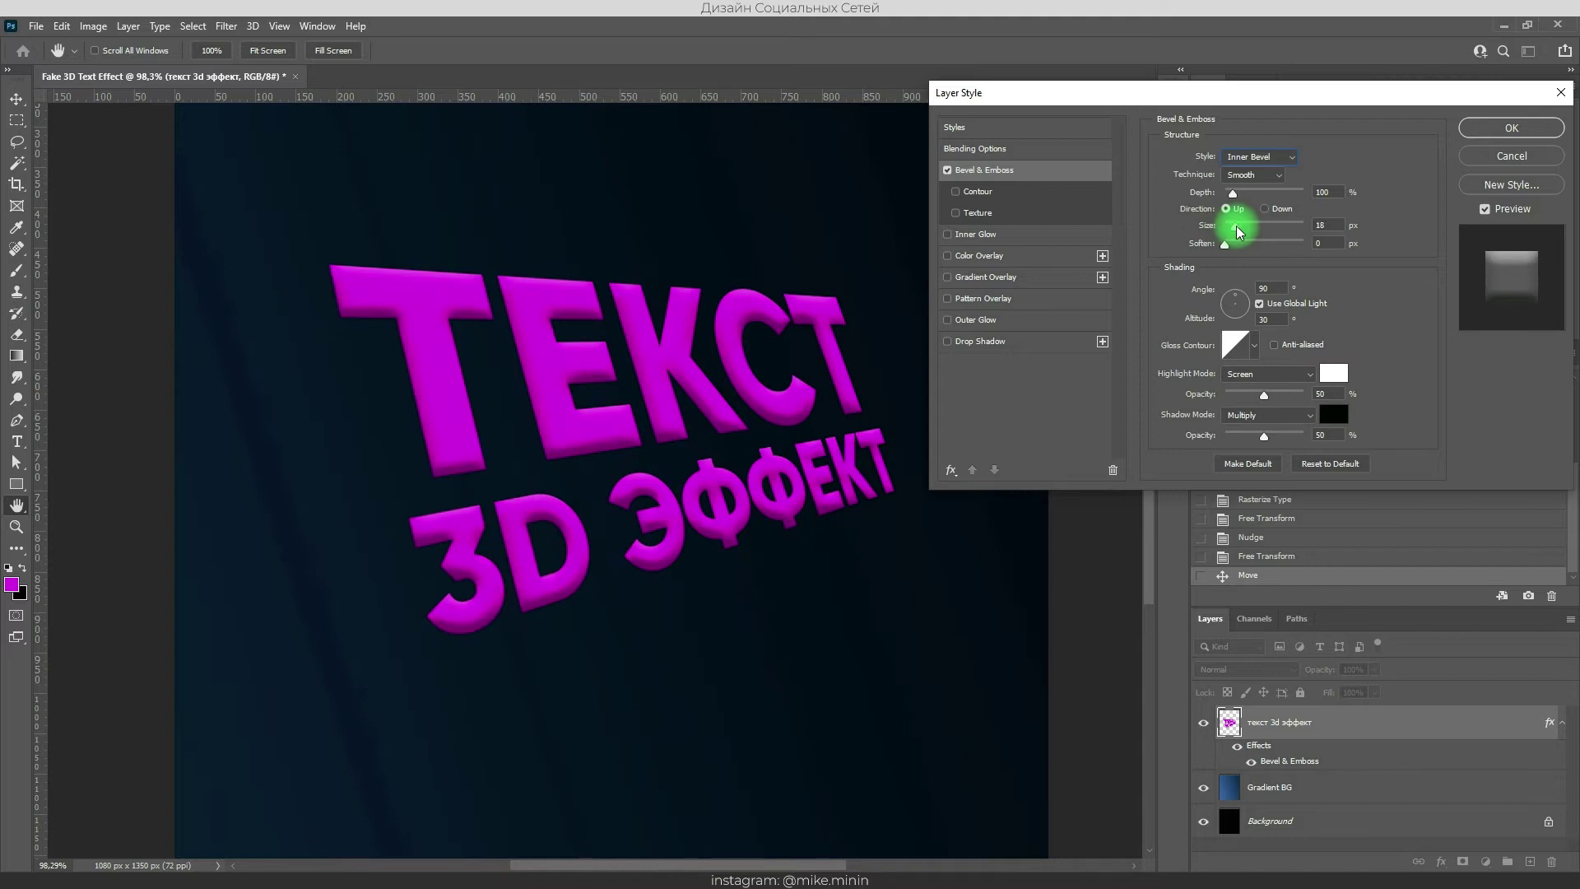
left_click(1260, 305)
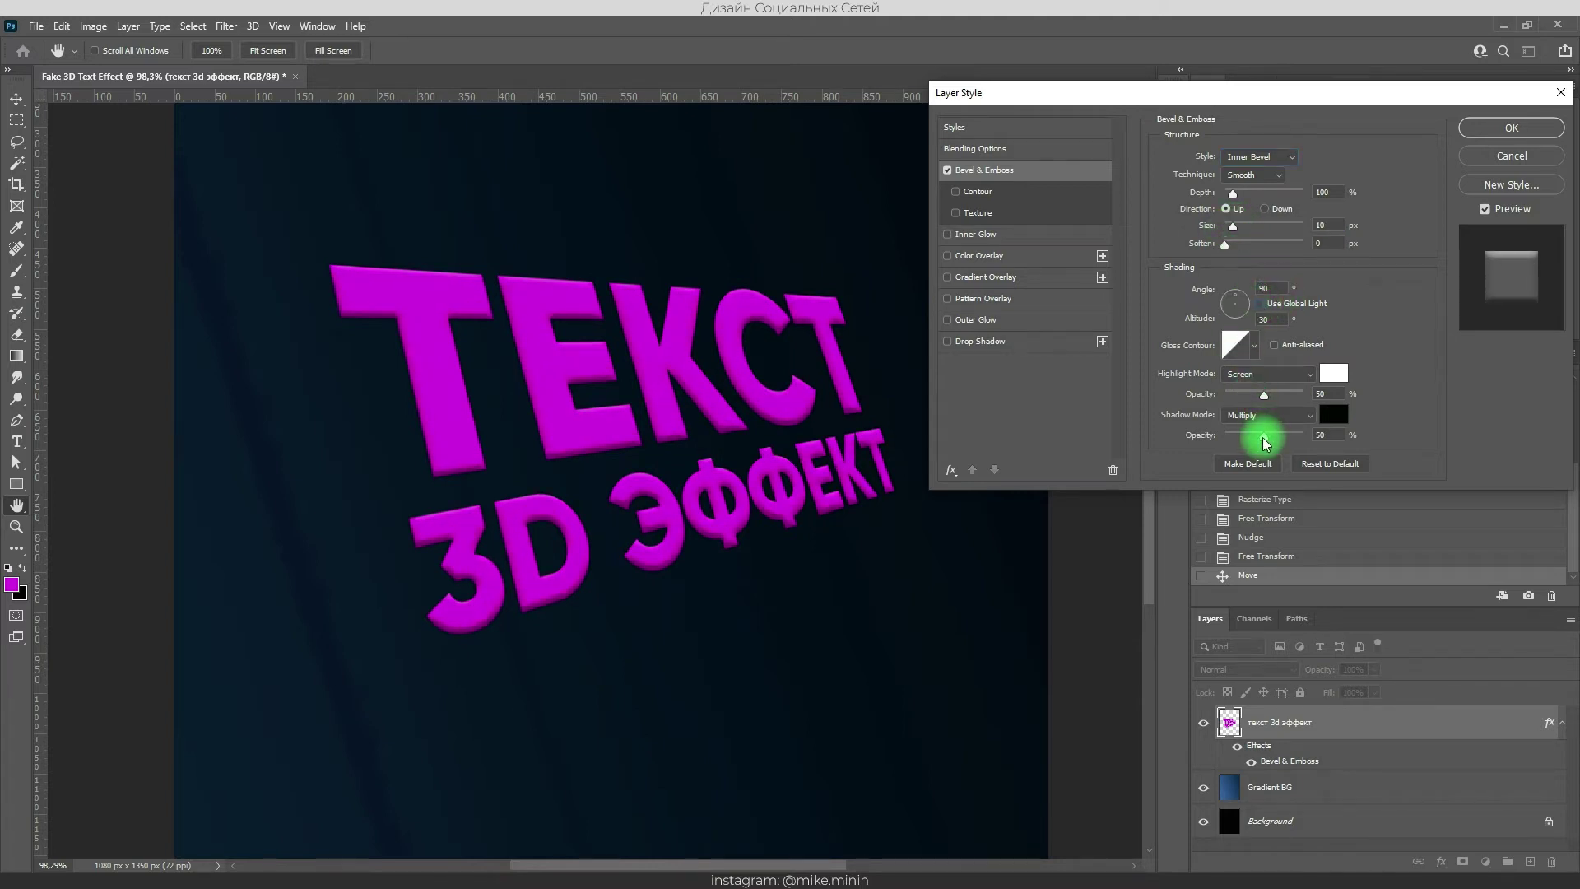
- Set bevel shadow opacity 0, Normal 100% highlight, -147° angle, size 4, and apply
mouse_move(1265, 436)
left_mouse_down()
mouse_move(1226, 435)
mouse_move(1300, 395)
left_mouse_up()
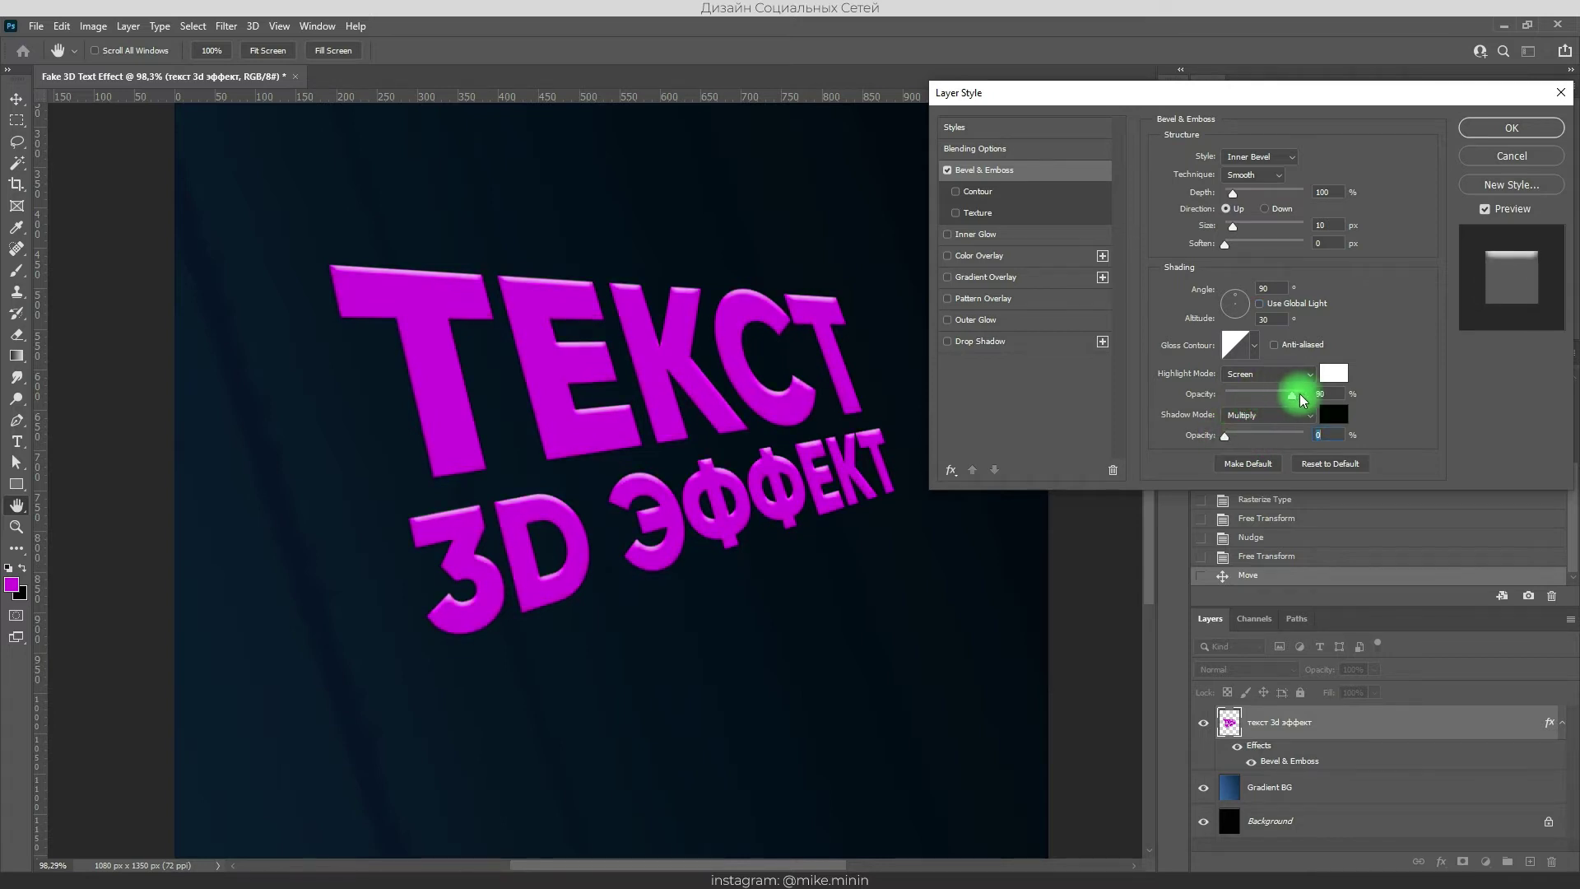
left_click(1304, 375)
left_click(1262, 387)
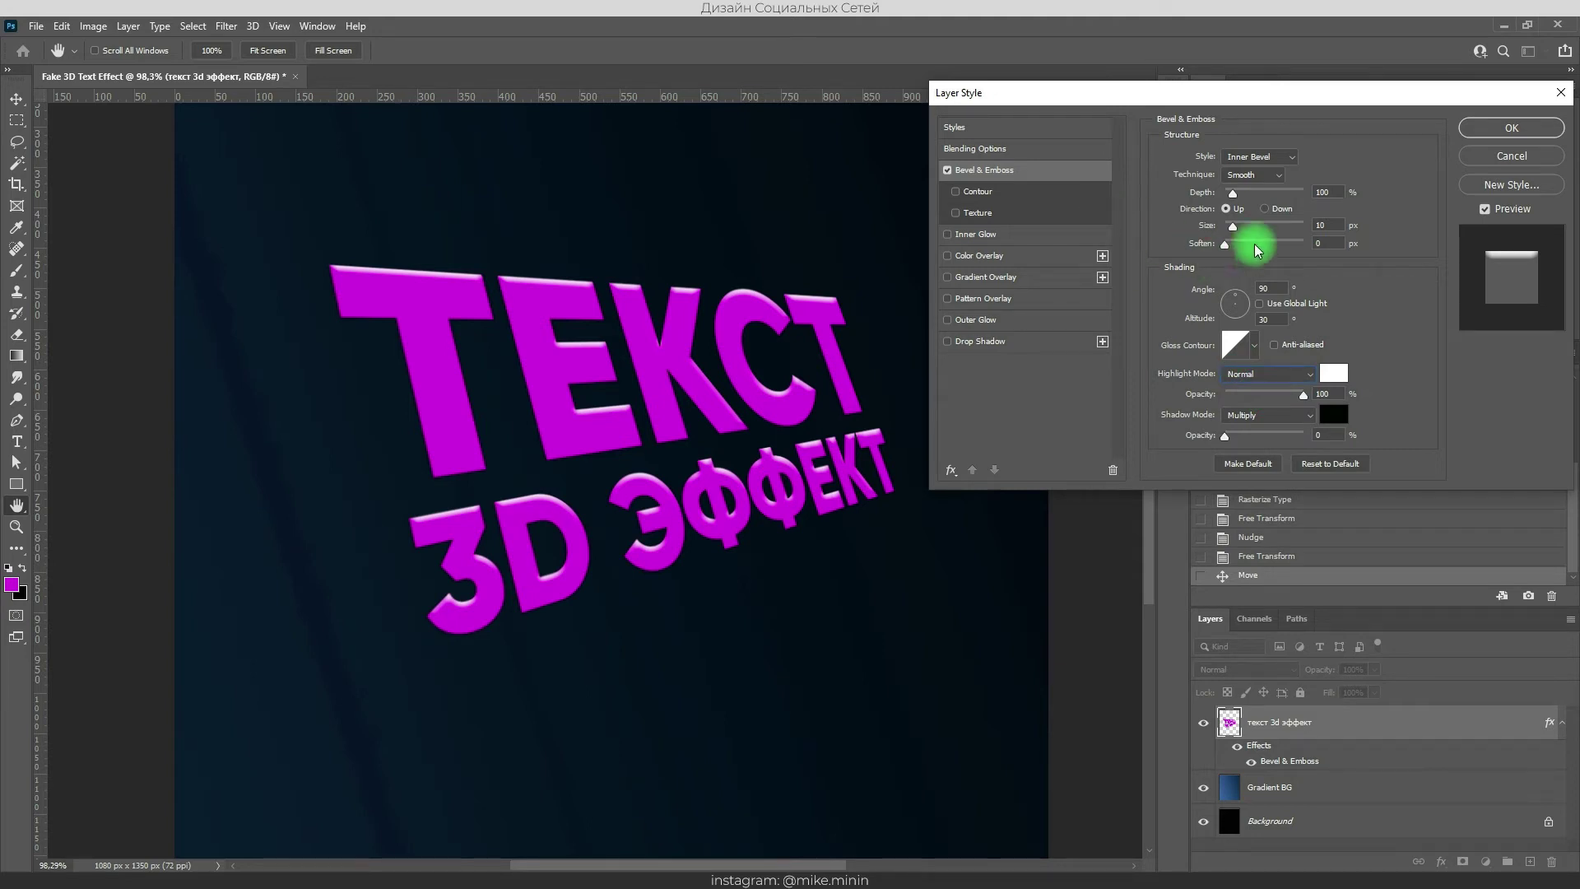
left_click_drag(1237, 300, 1228, 312)
double_click(1322, 224)
type("2")
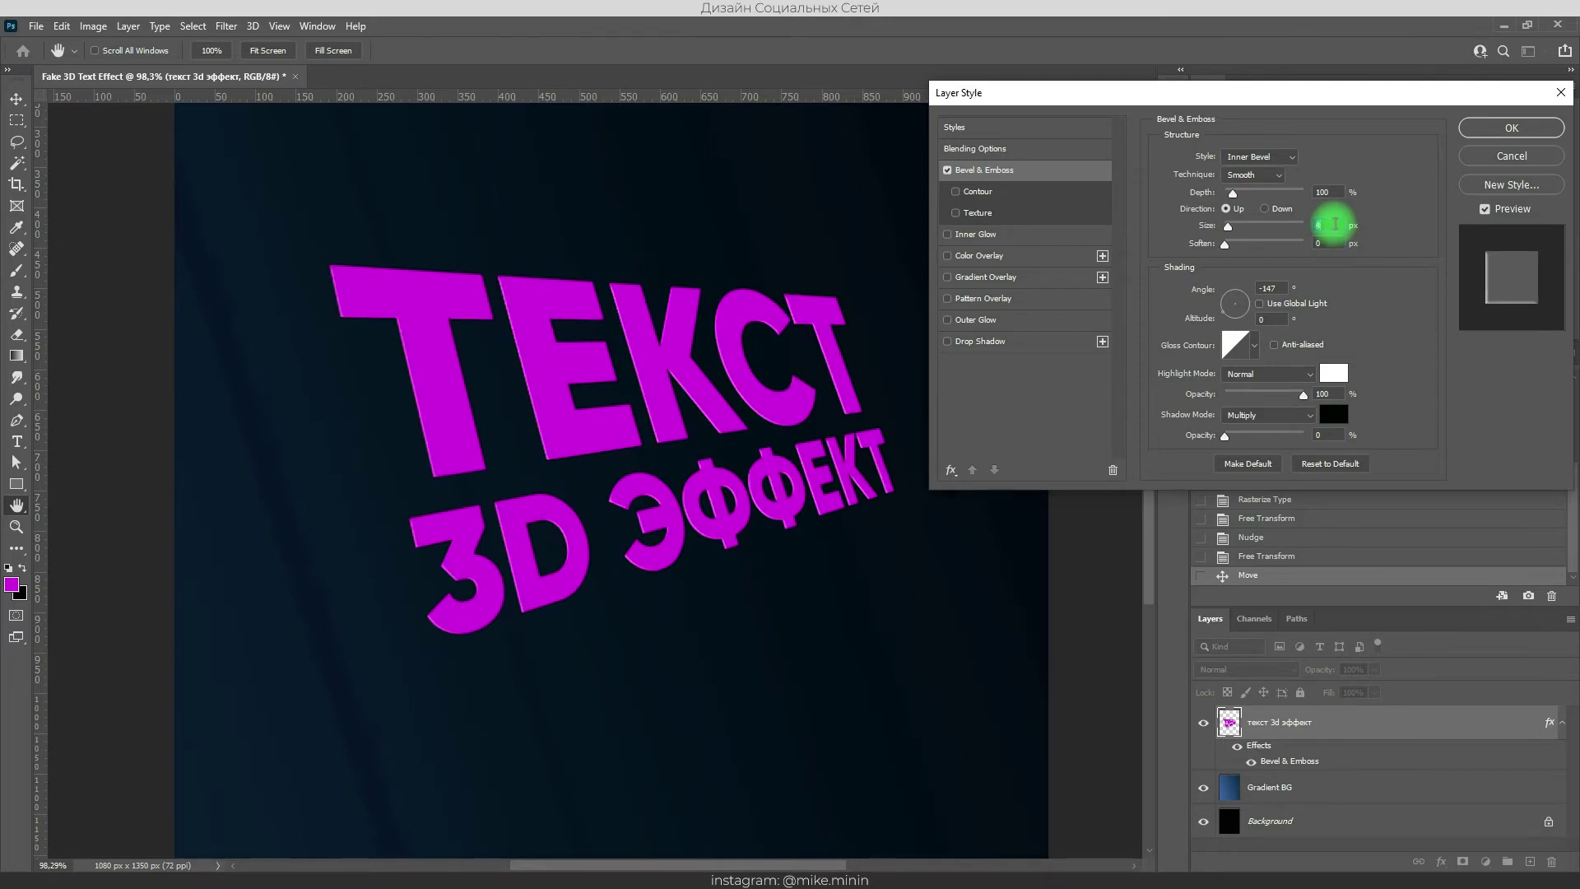
double_click(1333, 224)
type("3")
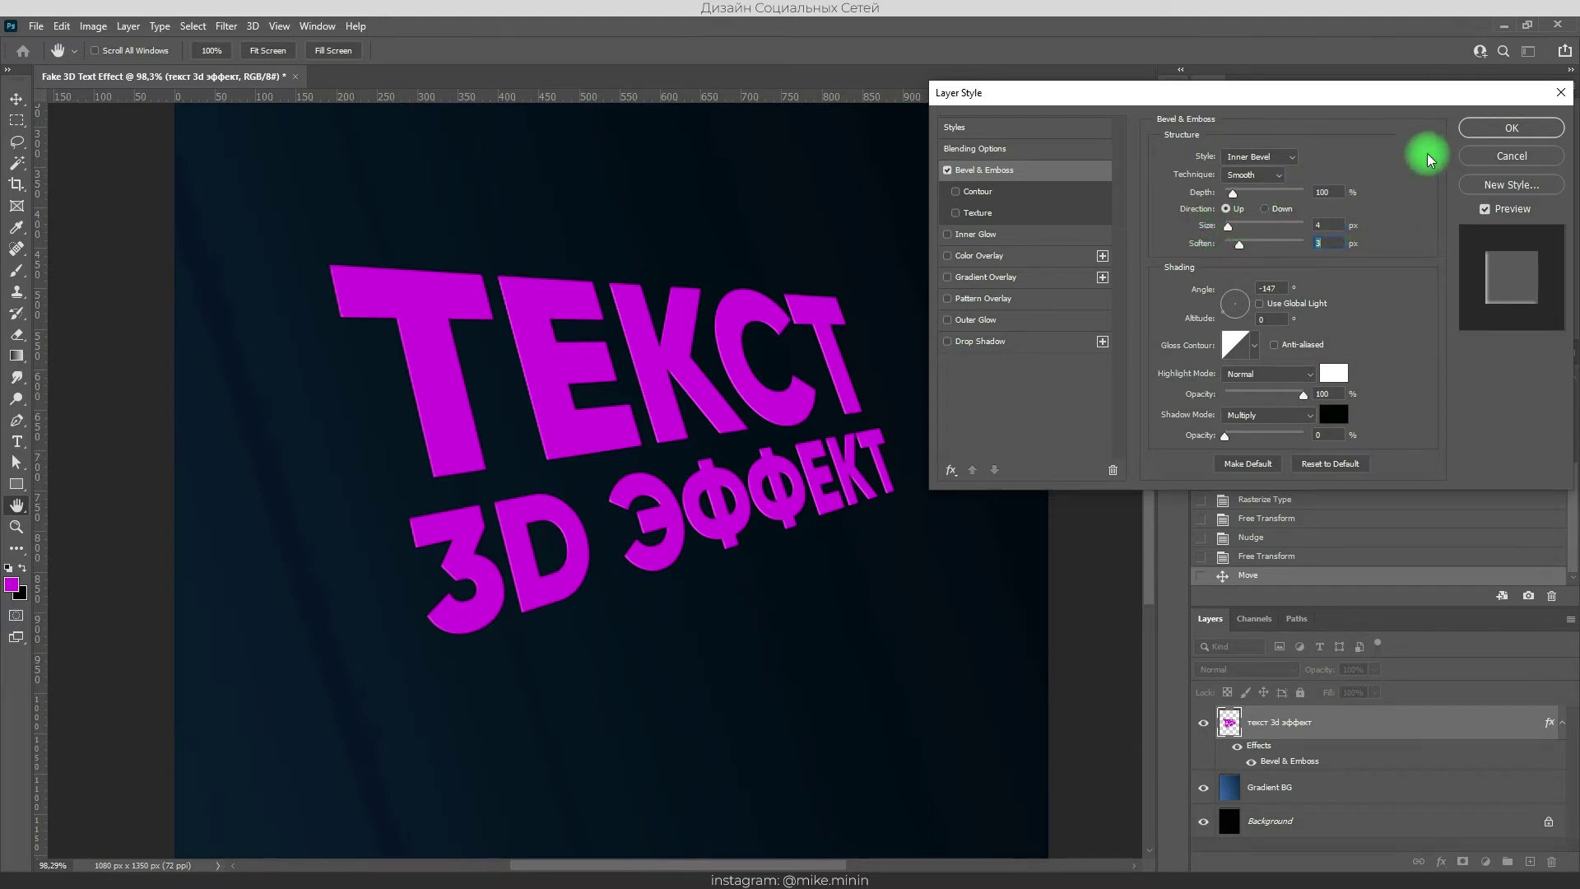
left_click(1512, 128)
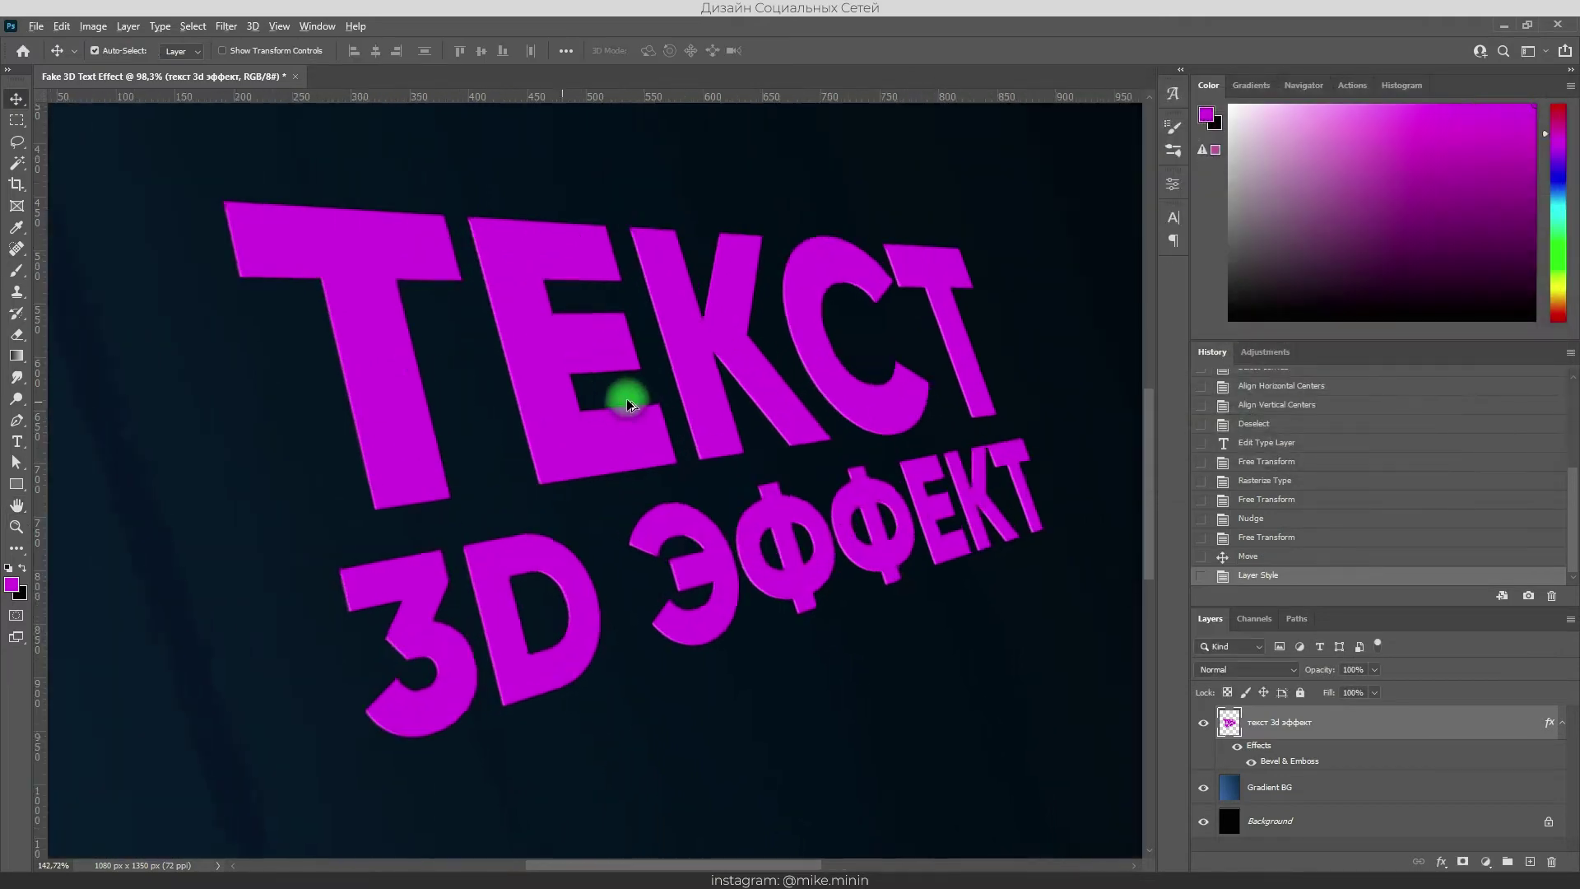
- Duplicate the bevelled text layer and clear the copy's layer style
scroll(667, 403, "up", 3)
scroll(719, 422, "down", 1)
scroll(720, 424, "down", 1)
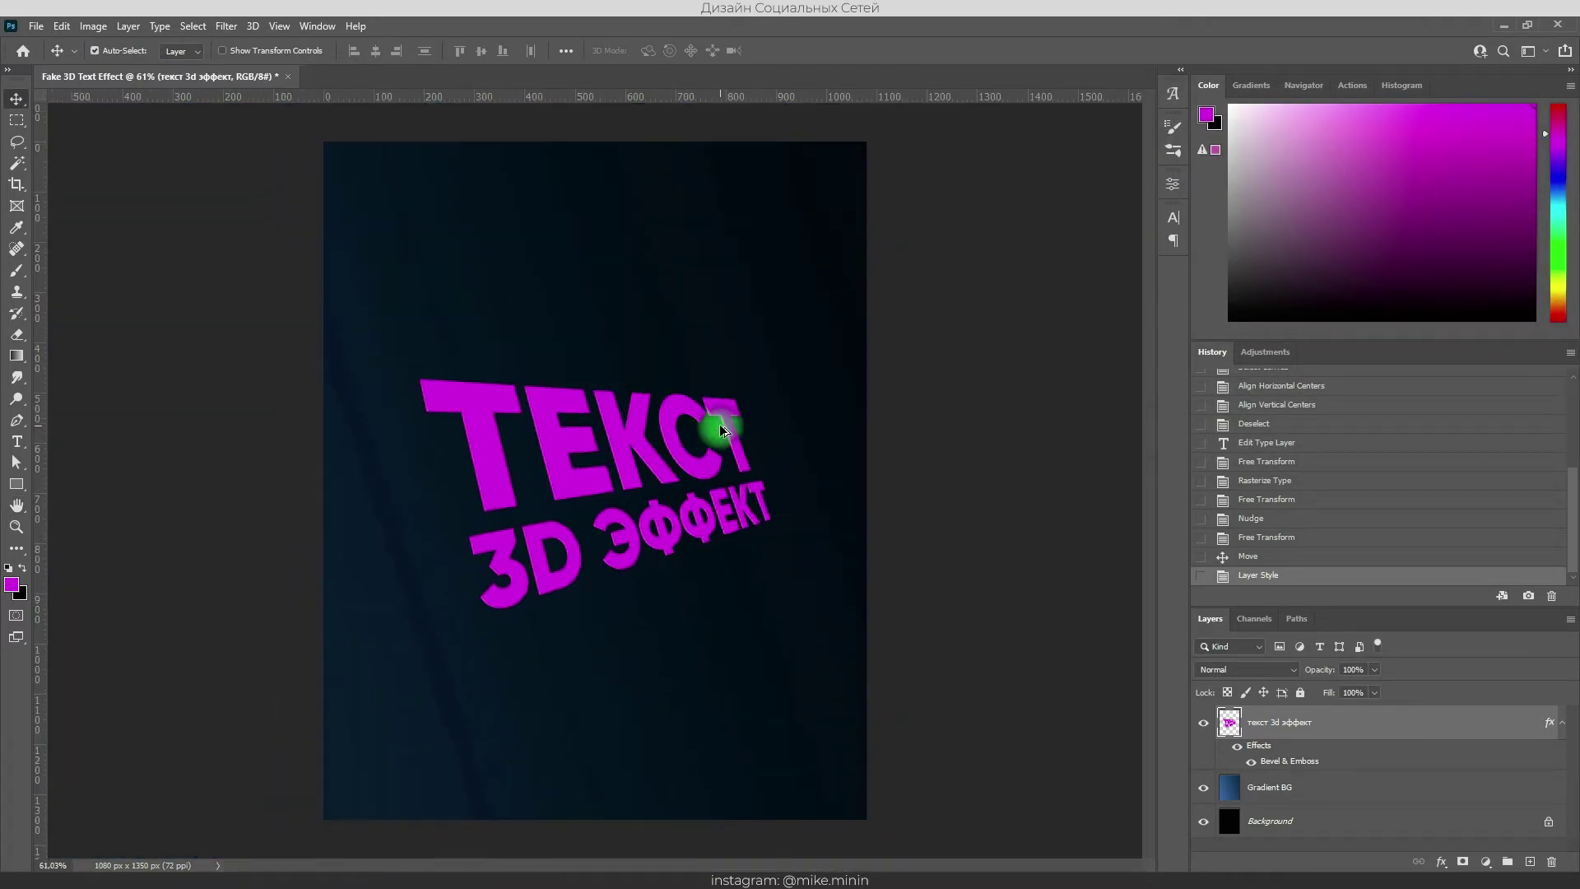
scroll(719, 423, "up", 2)
left_click_drag(626, 453, 669, 484)
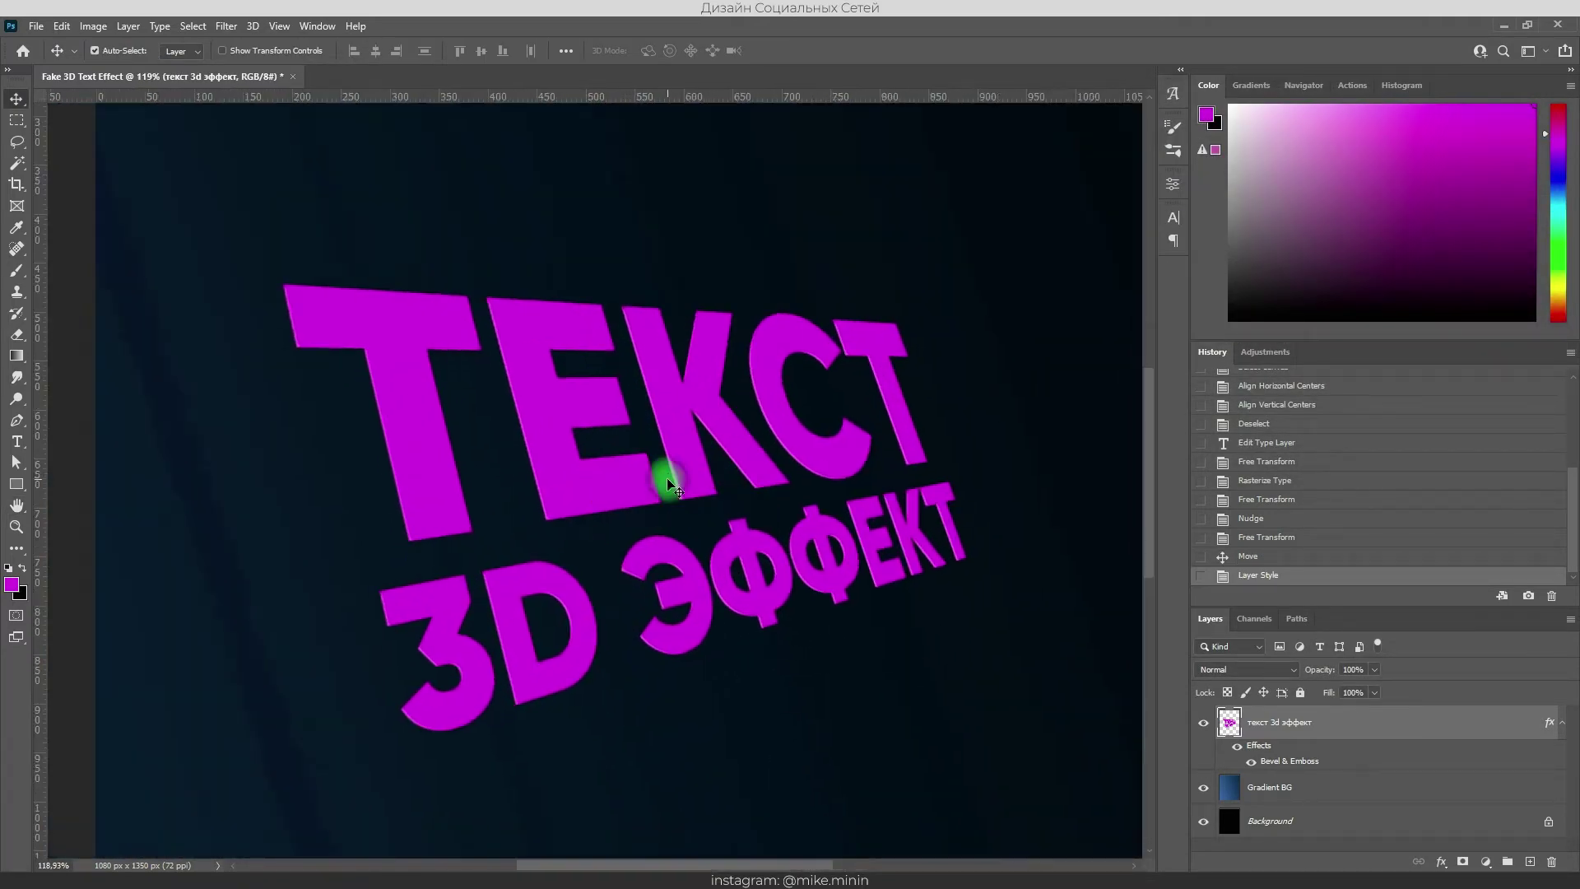
key("ctrl+j")
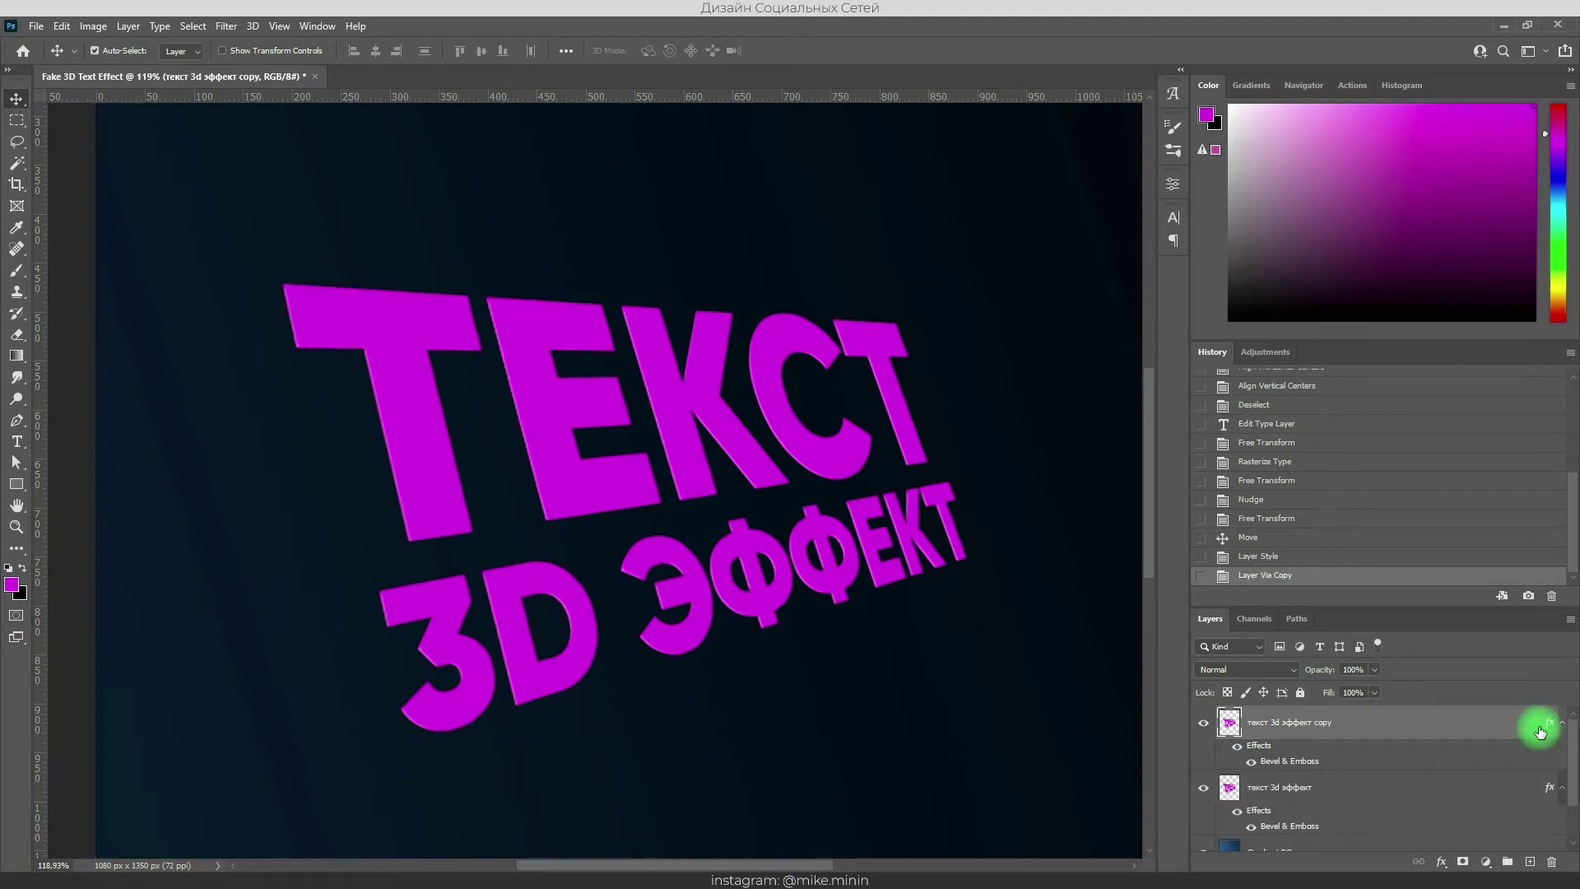
right_click(1527, 723)
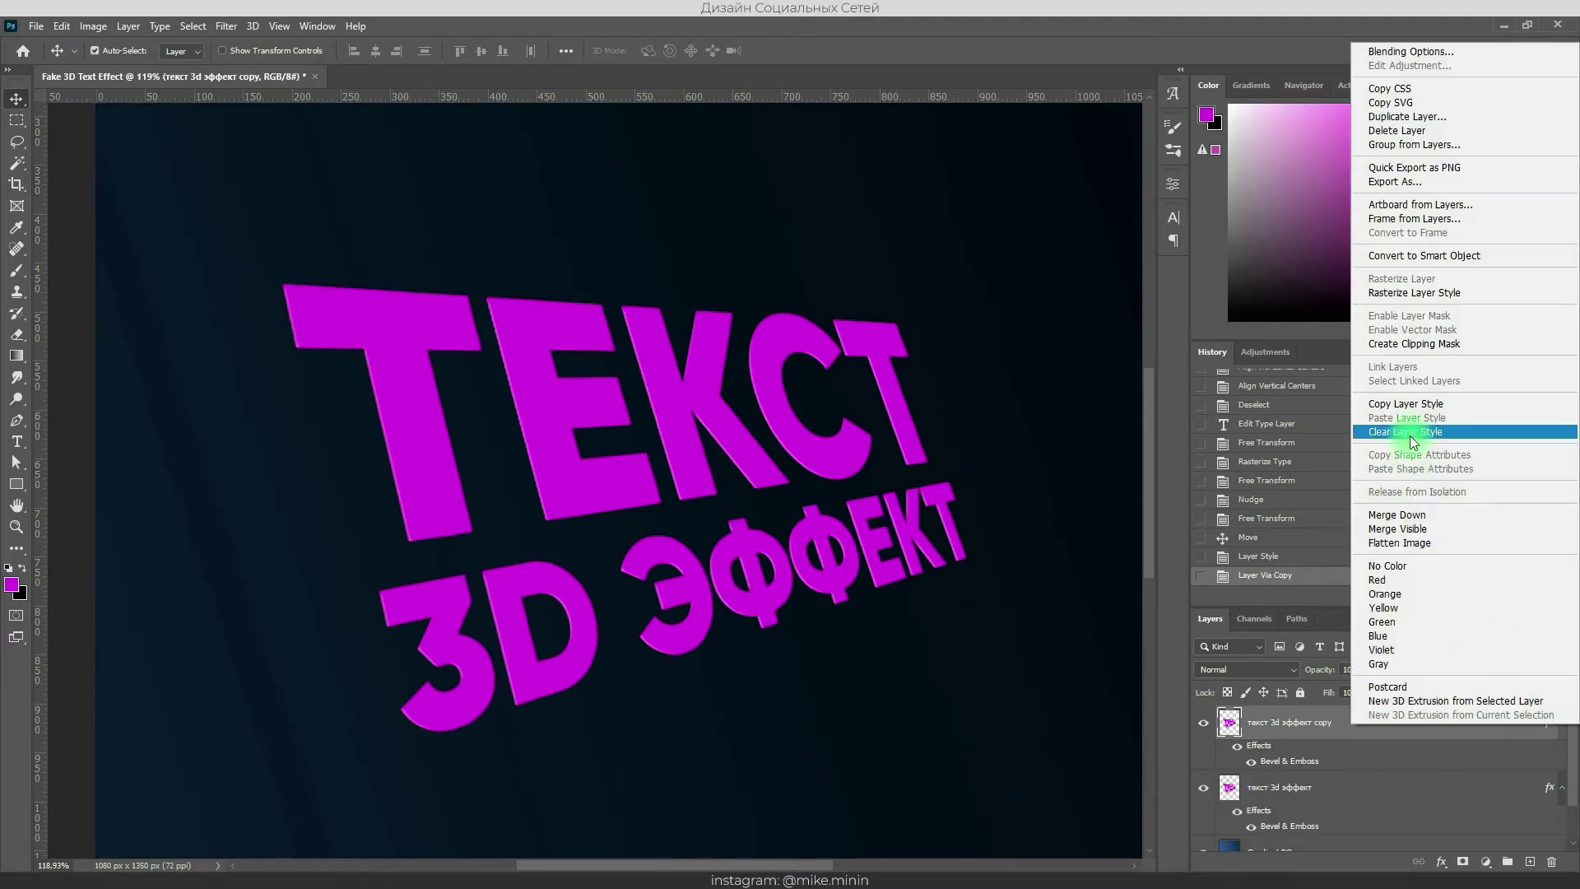
left_click(1410, 434)
- Move the effect-free copy beneath the original and start renaming it тень 1
left_click_drag(1429, 723, 1391, 805)
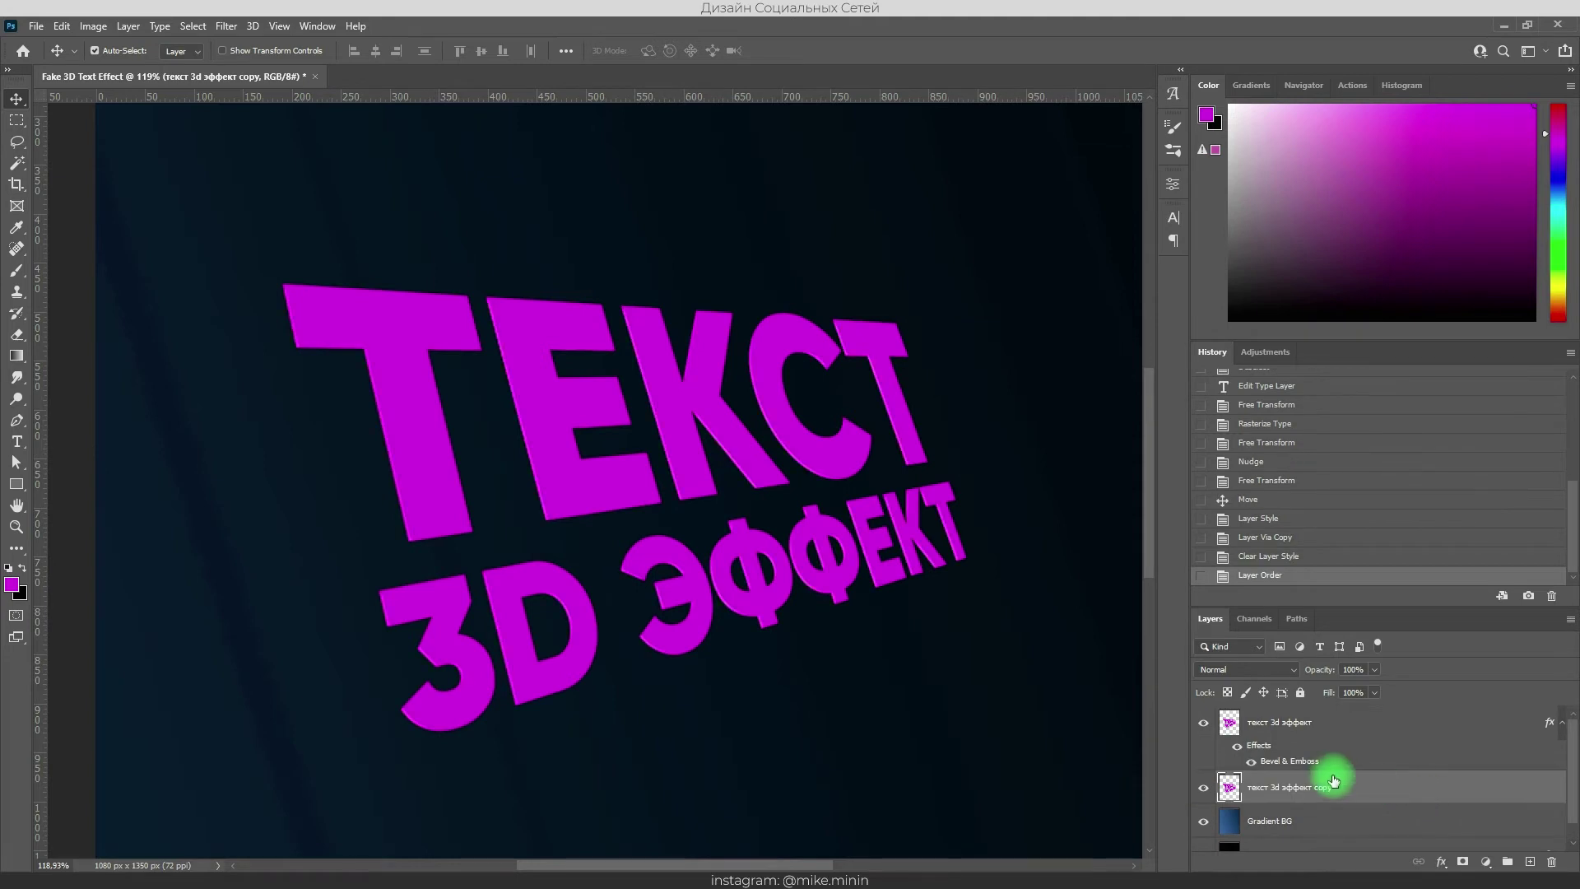
left_click(1561, 723)
double_click(1276, 756)
type("тень")
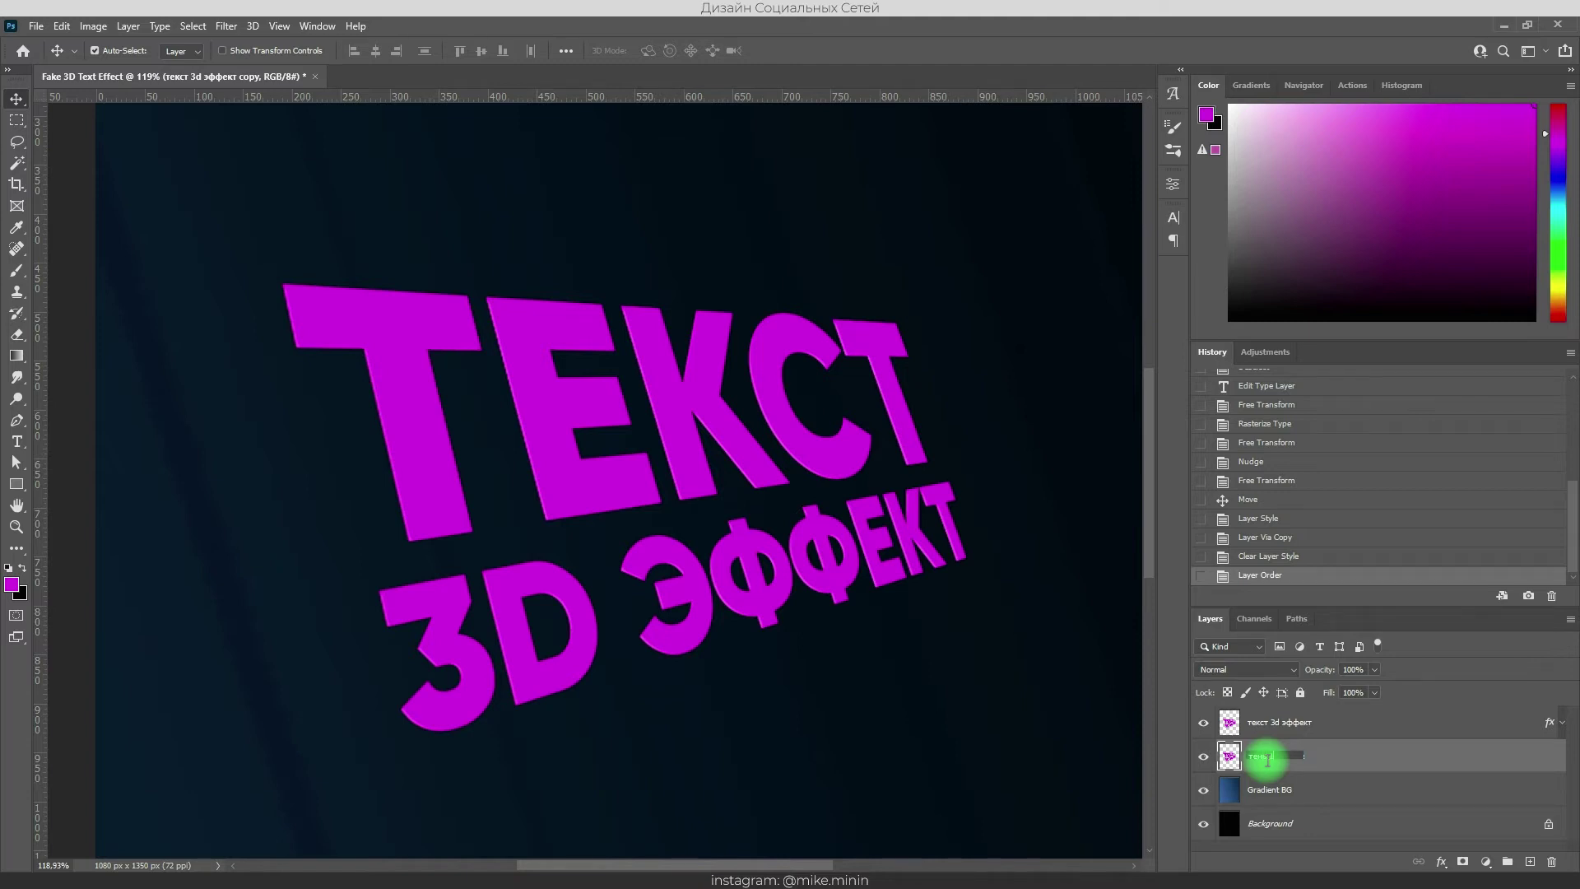
- Name the copy тень 1, then duplicate it six times, nudging each copy down
key("Return")
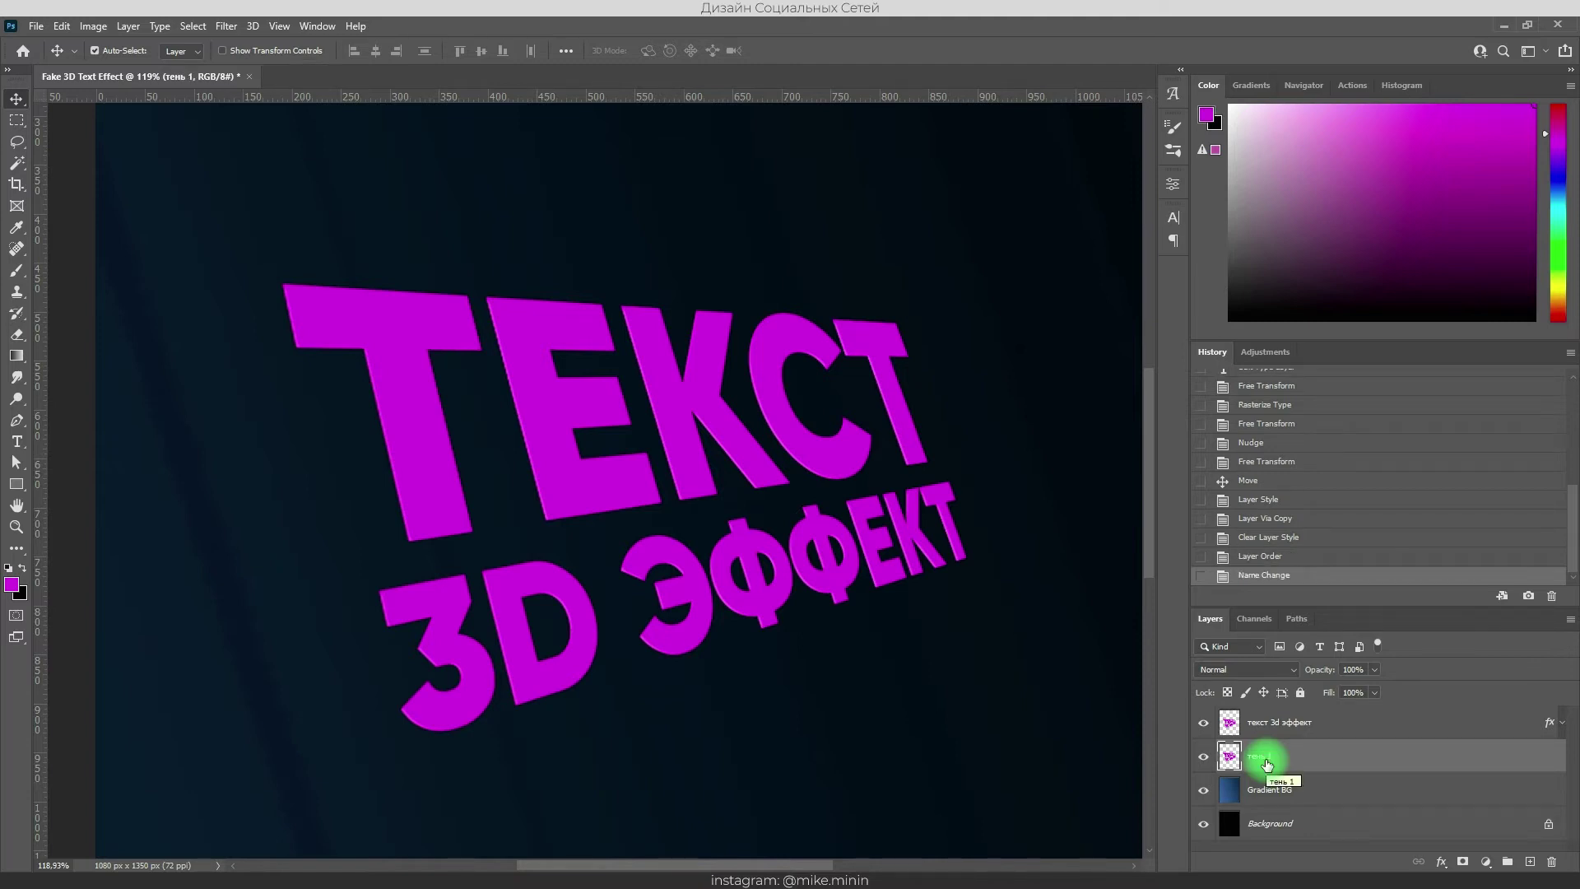
key("Down")
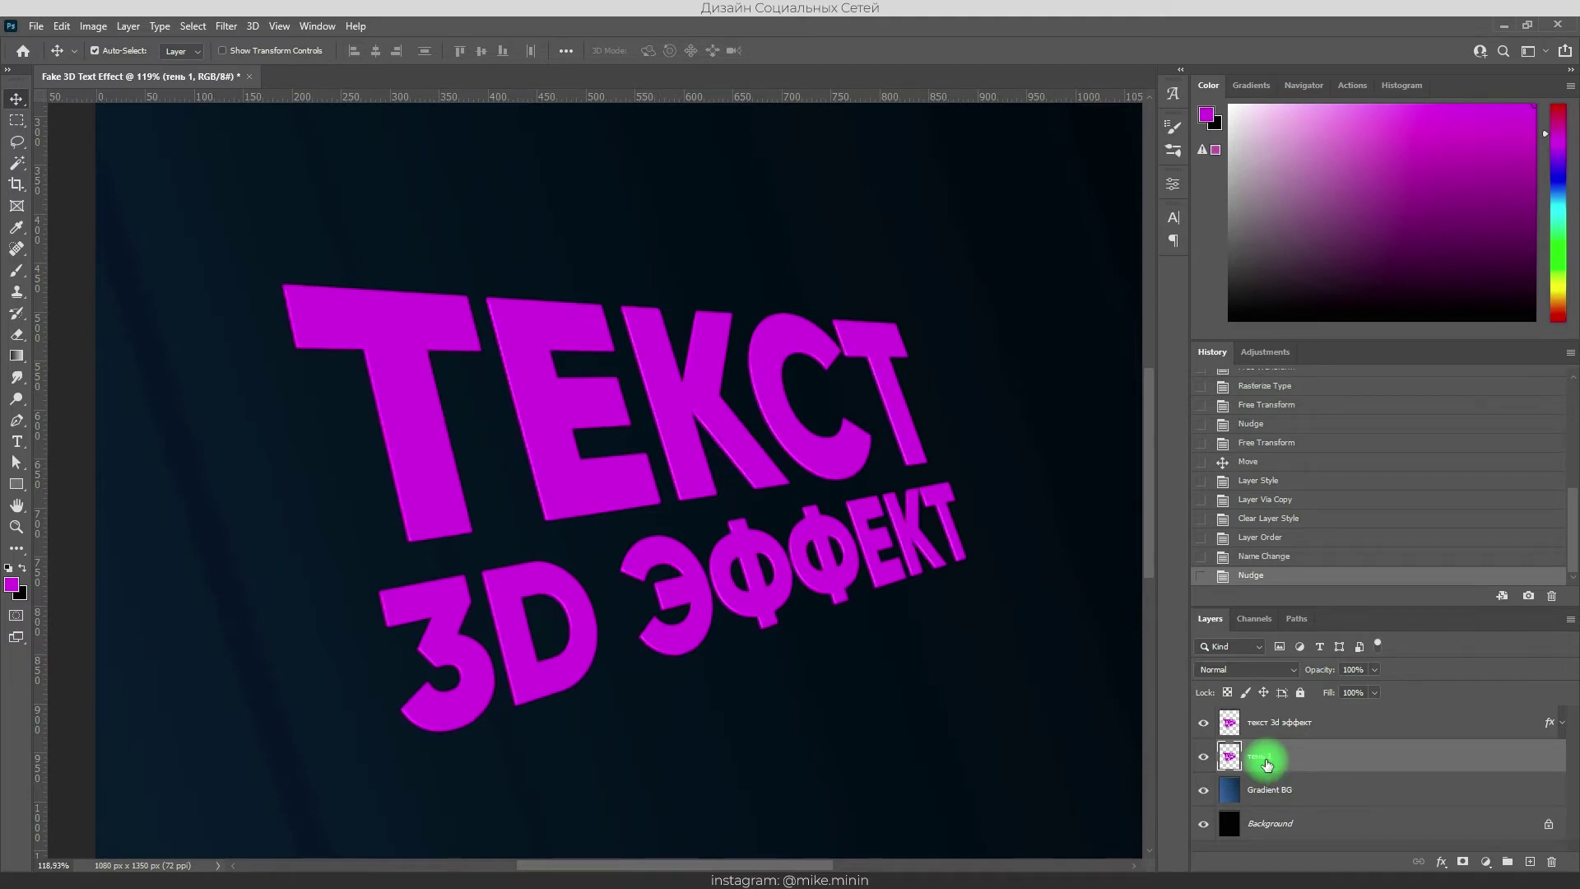
key("ctrl+j")
key("Down")
key("ctrl+j")
key("Down")
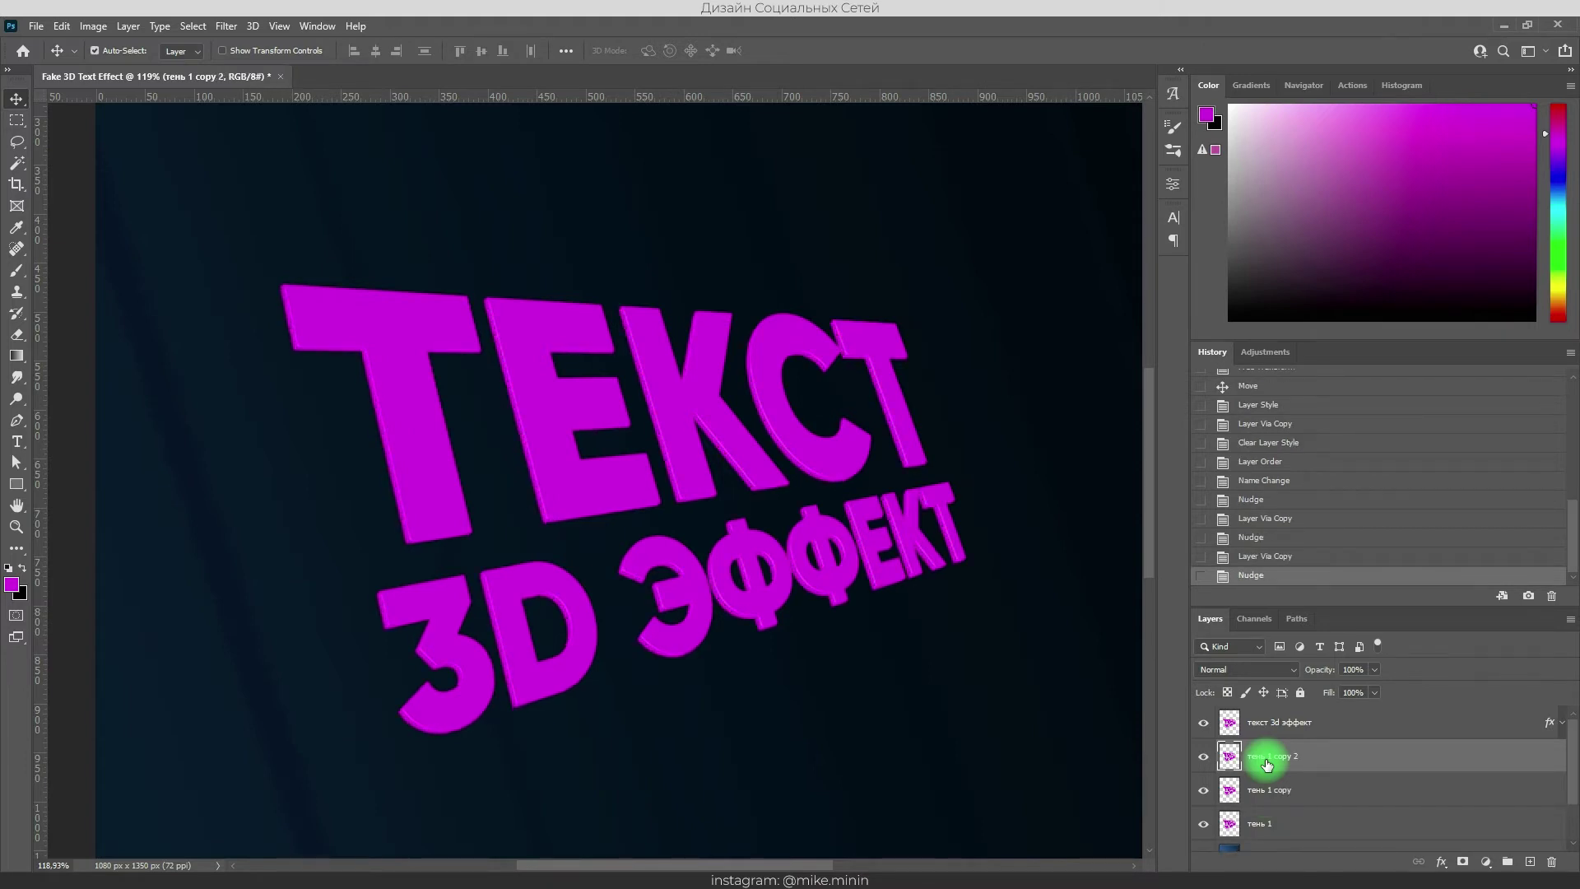
key("ctrl+j")
key("Down")
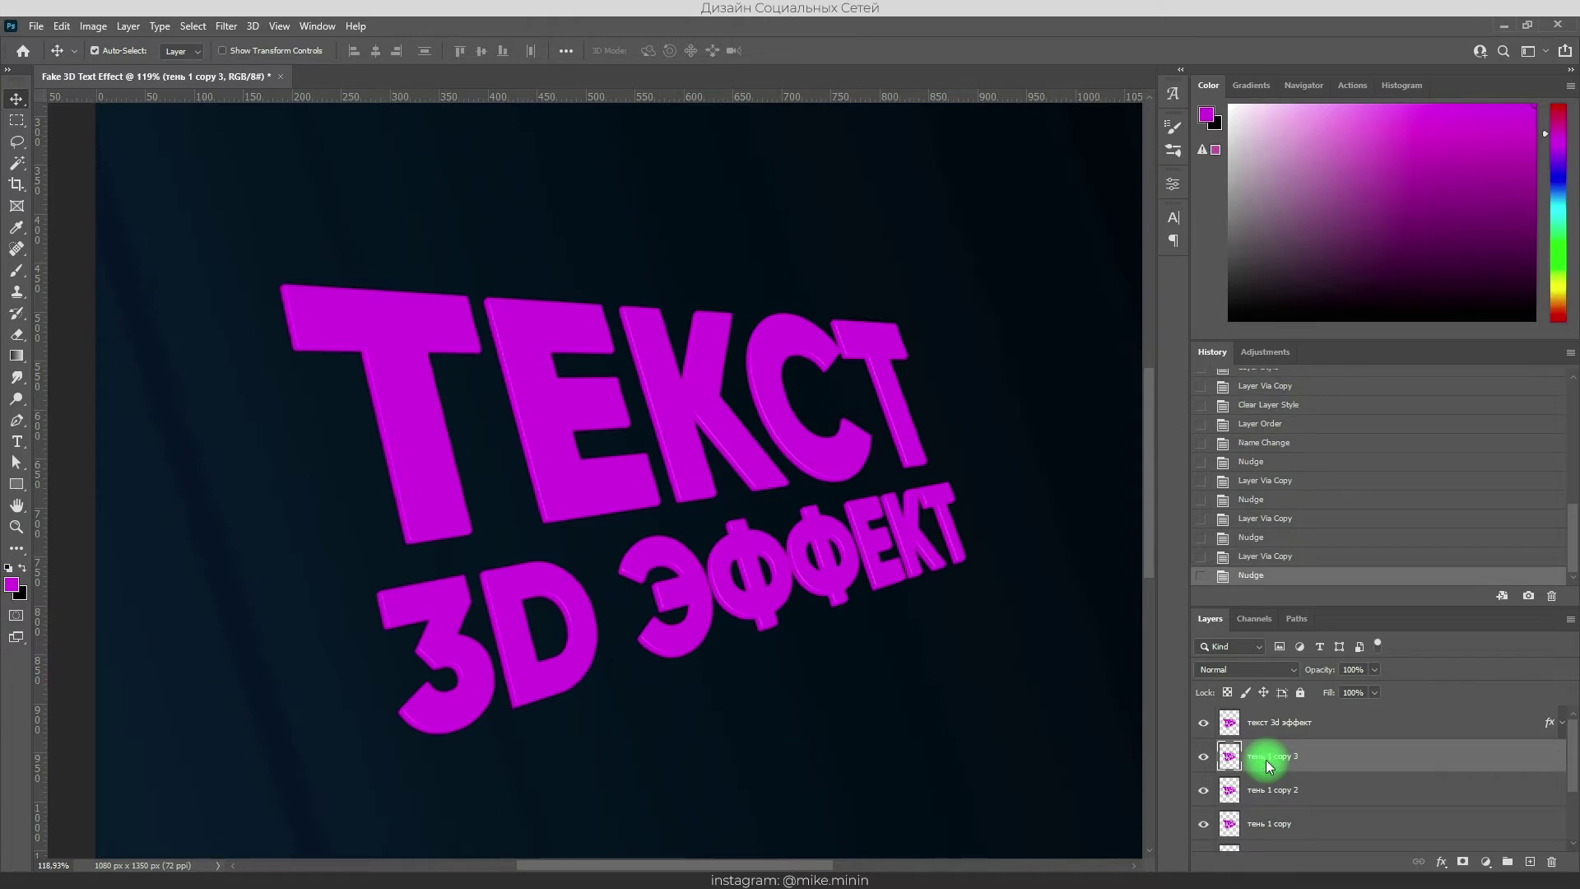
key("ctrl+j")
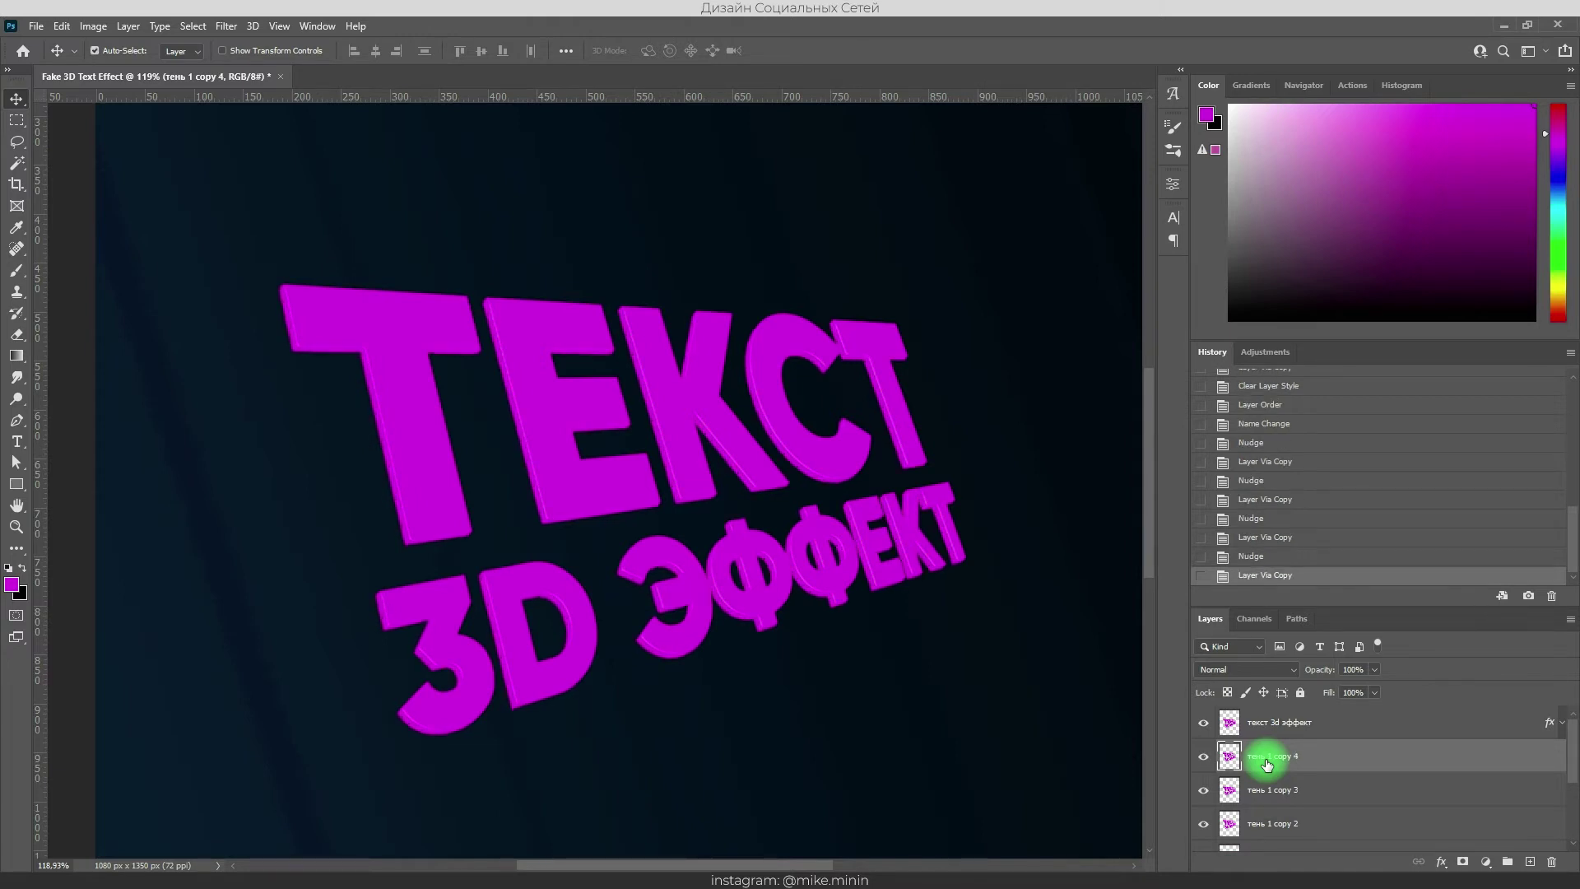
key("Down")
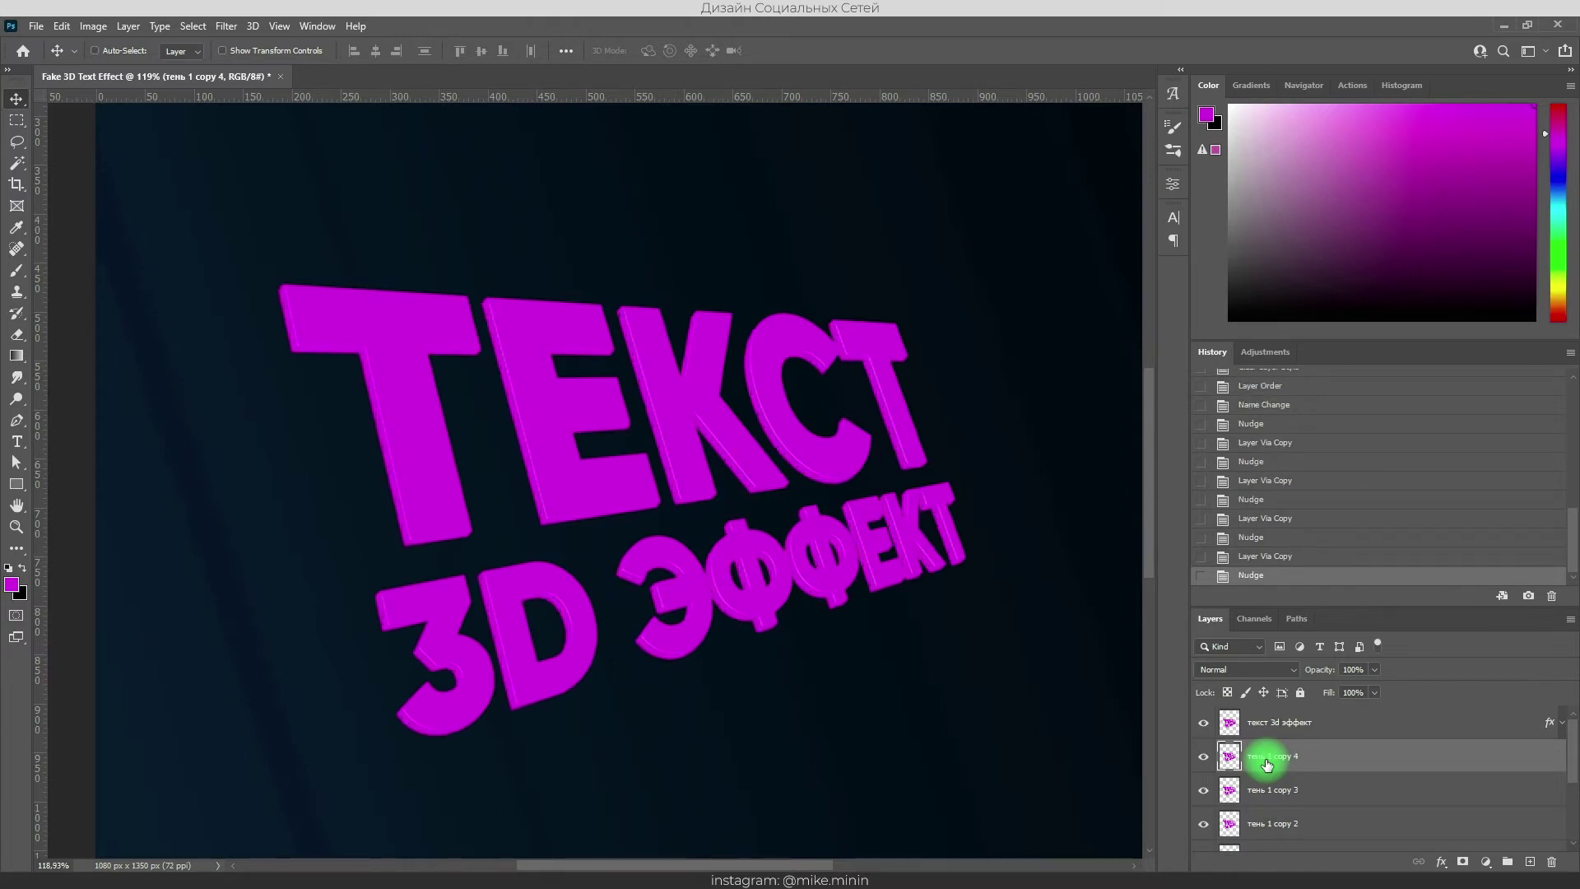
key("ctrl+j")
key("Down")
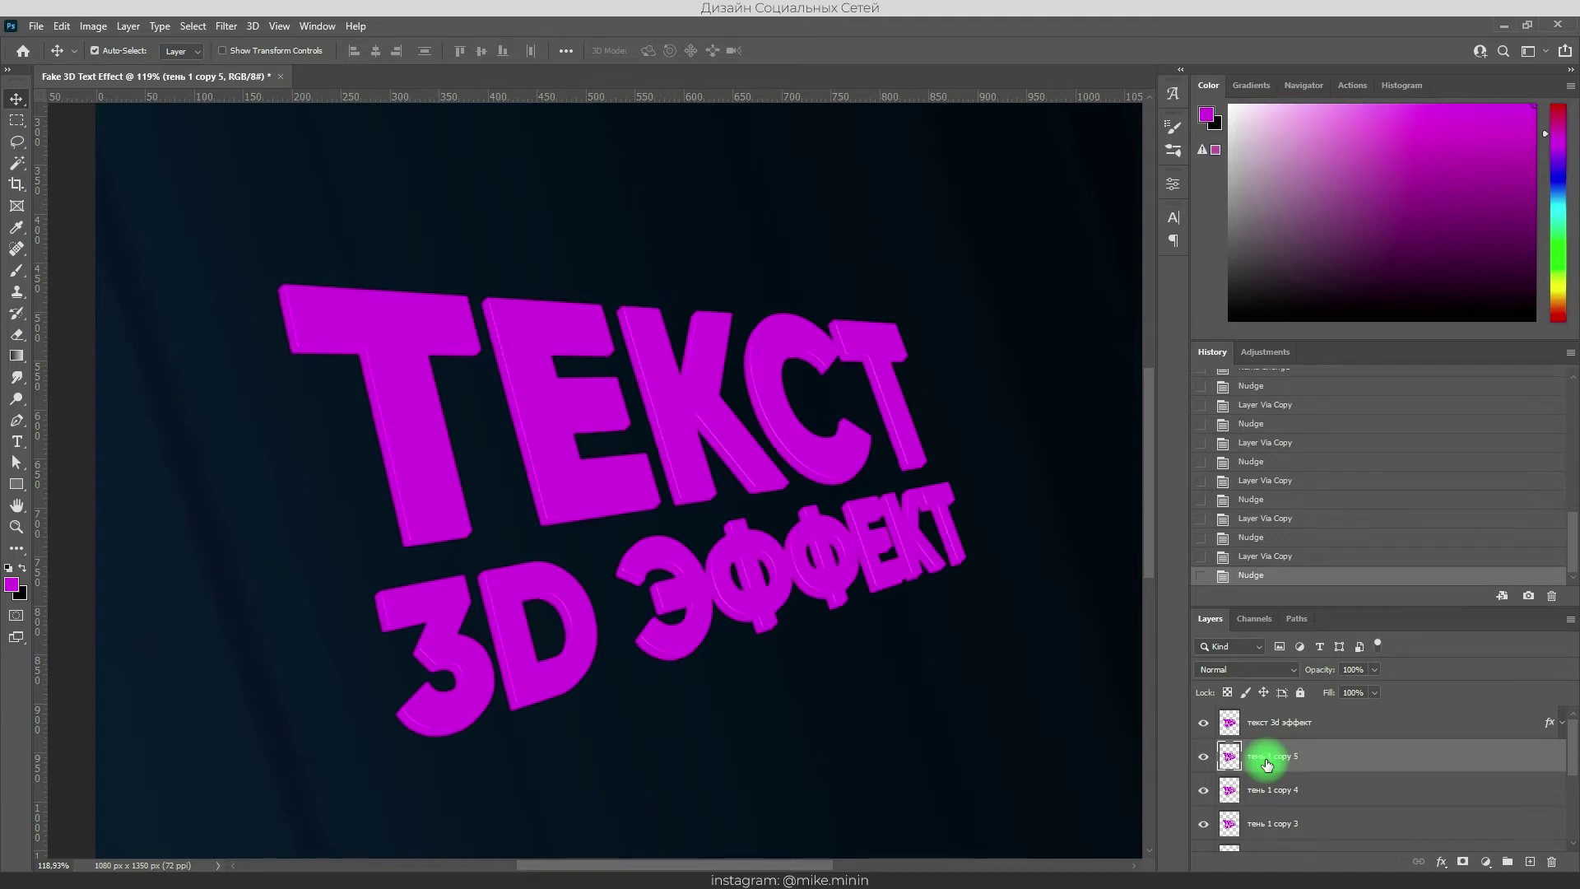
key("ctrl+j")
key("Down")
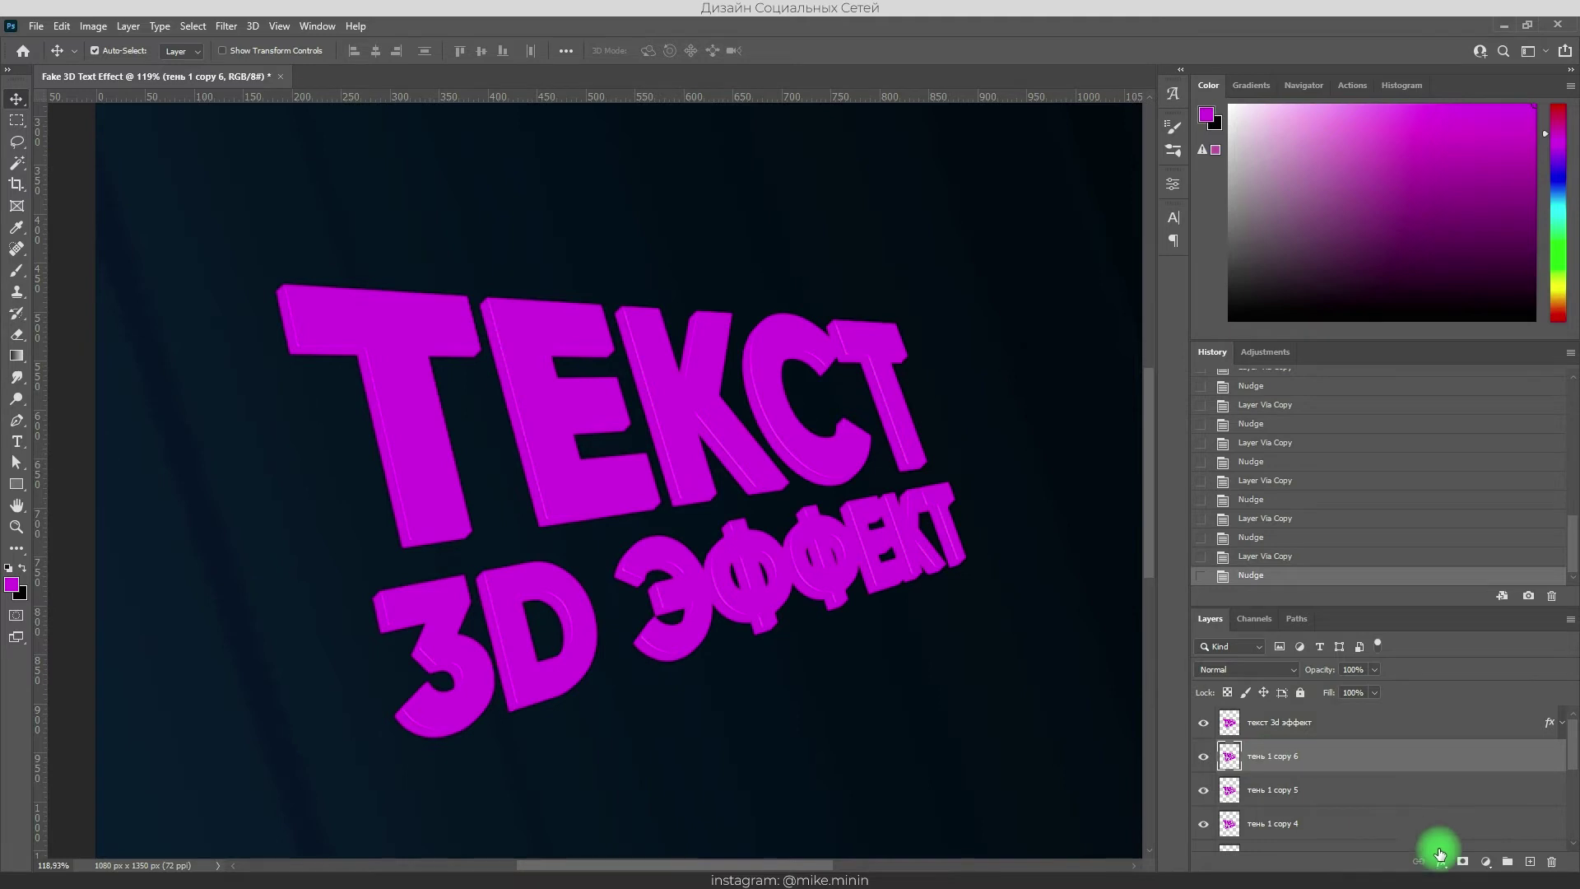
- Merge all shadow copies into one layer and rename it тень 1
scroll(1393, 767, "down", 1)
scroll(1394, 767, "down", 1)
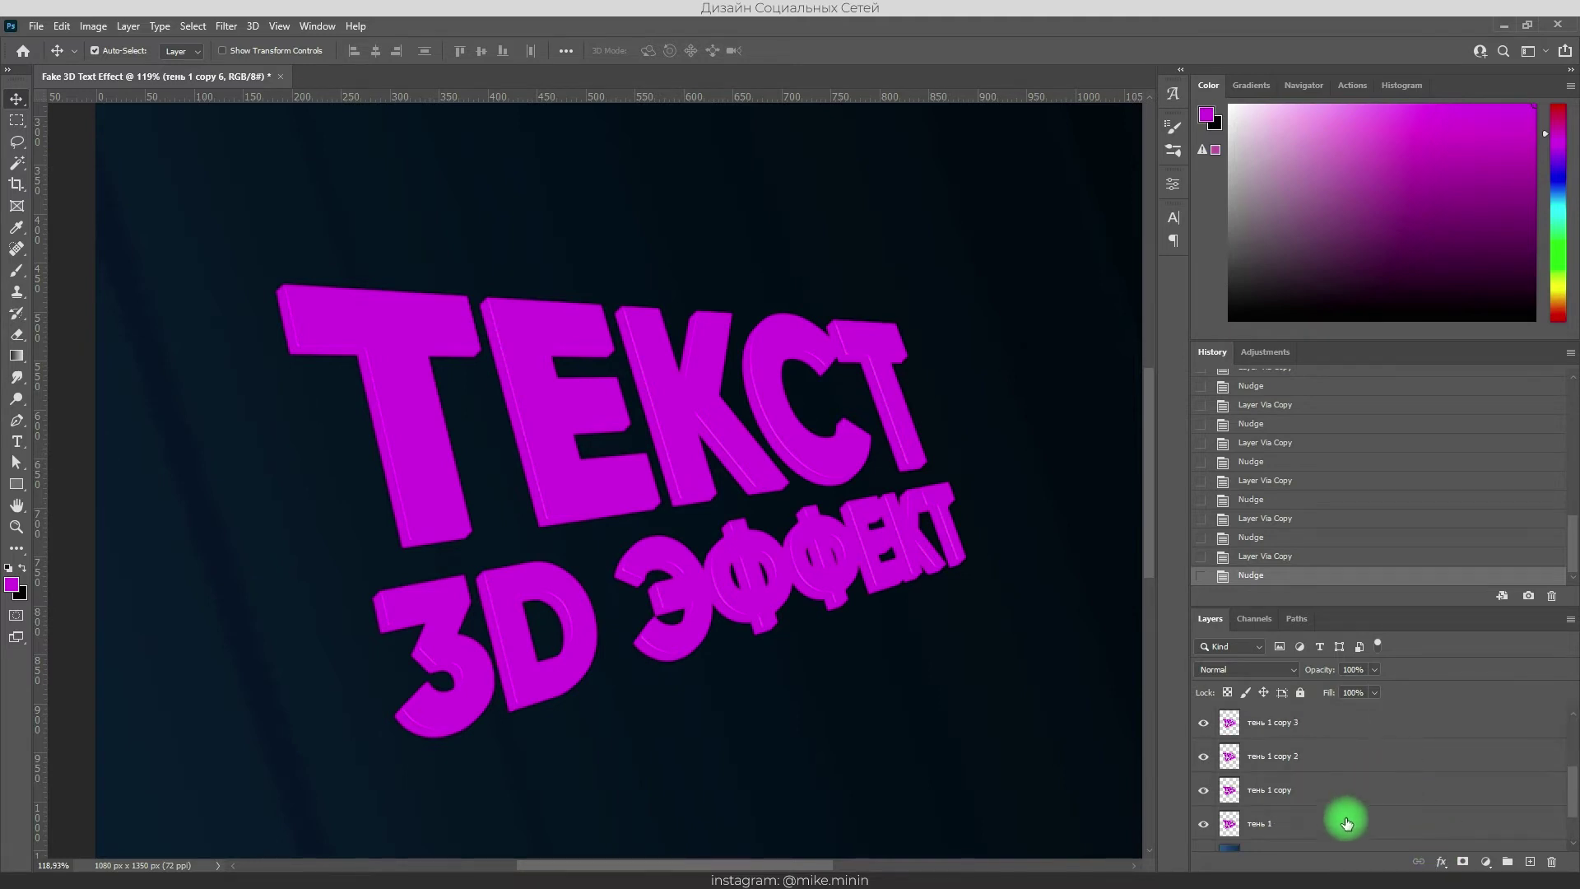
left_click(1276, 823, "shift")
key("ctrl+e")
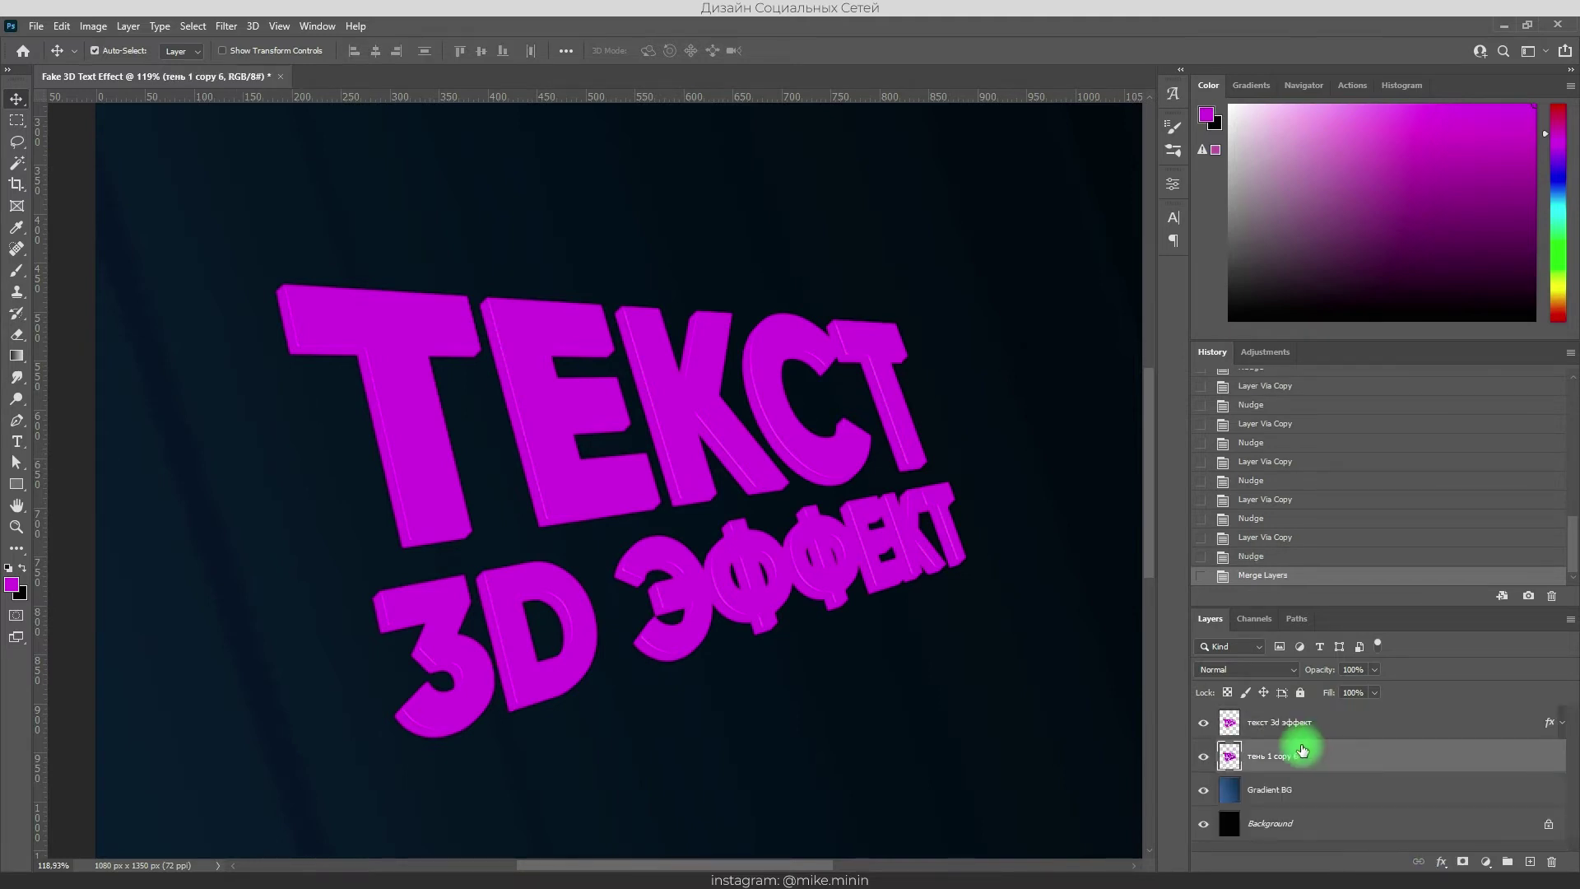
double_click(1274, 755)
left_click_drag(1273, 756, 1328, 761)
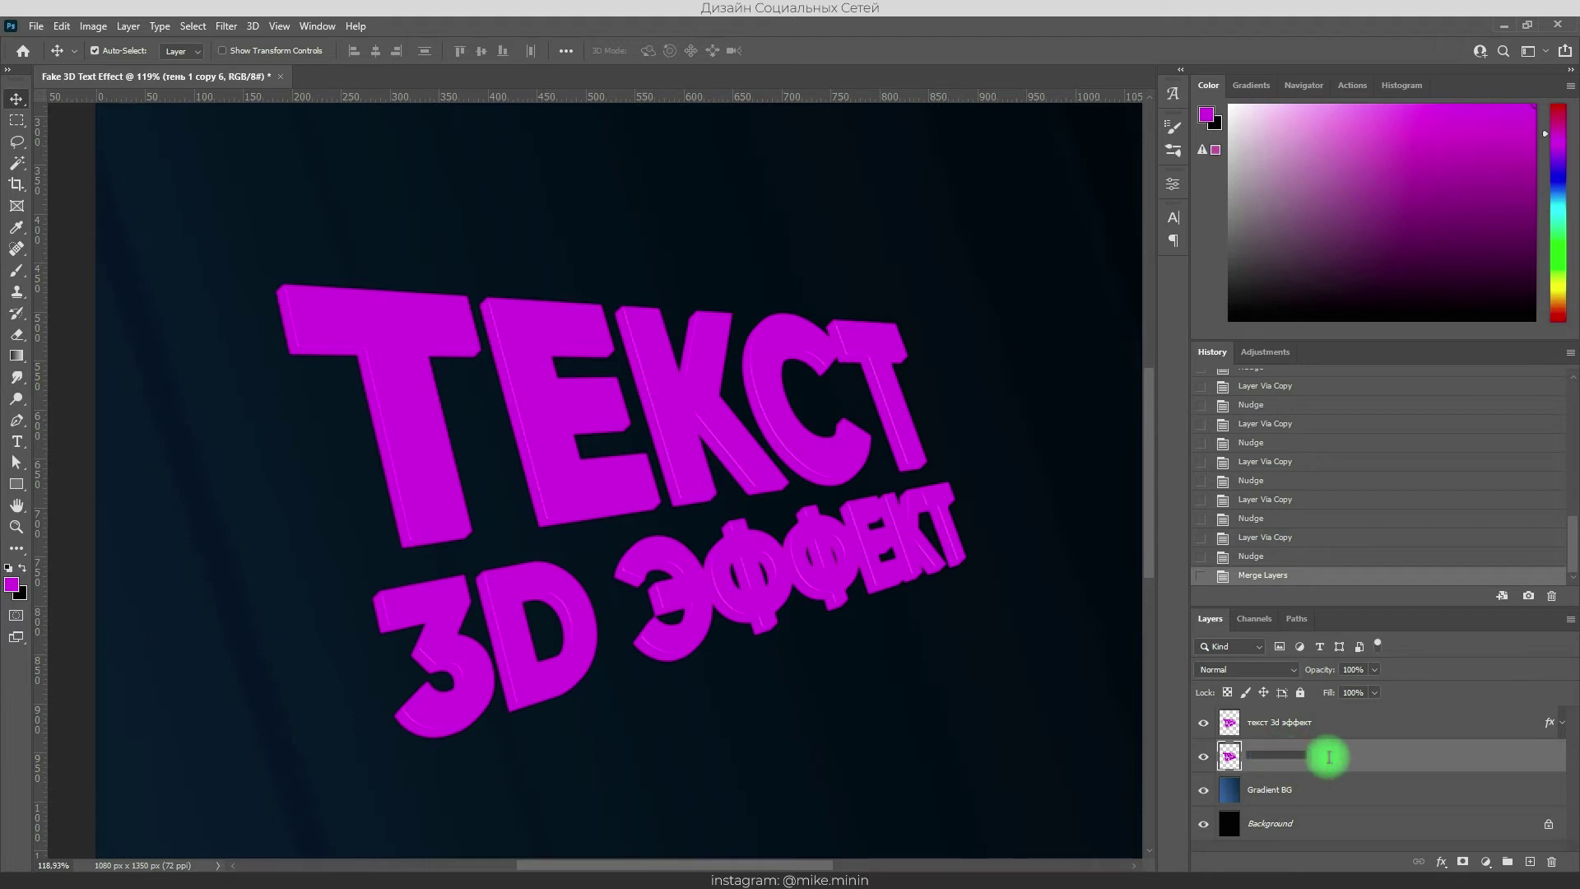
key("BackSpace")
key("Return")
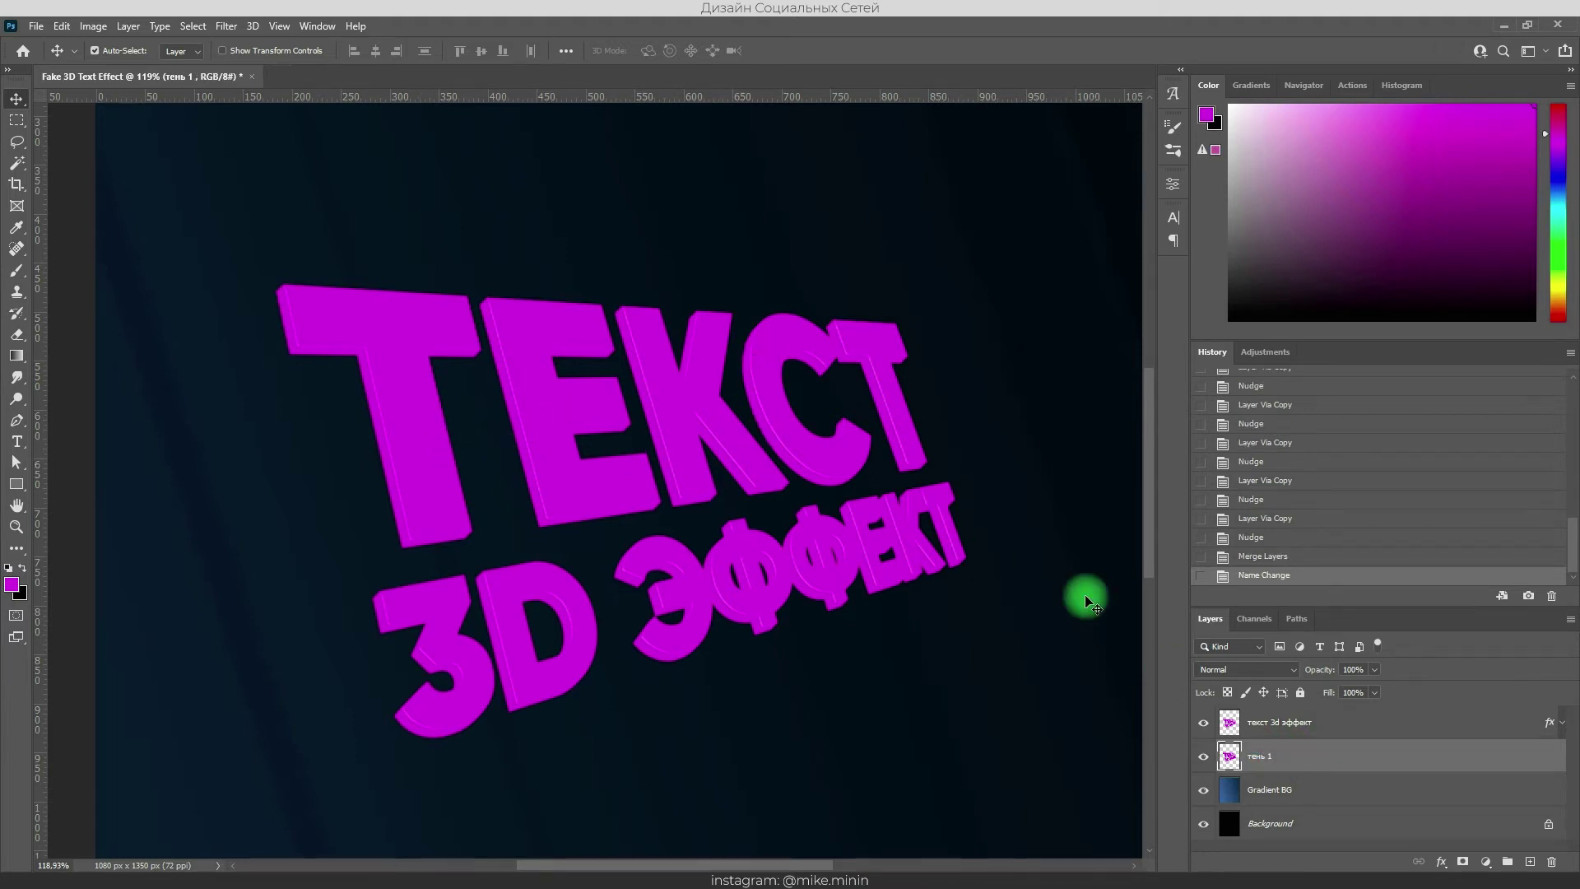
key("ctrl+u")
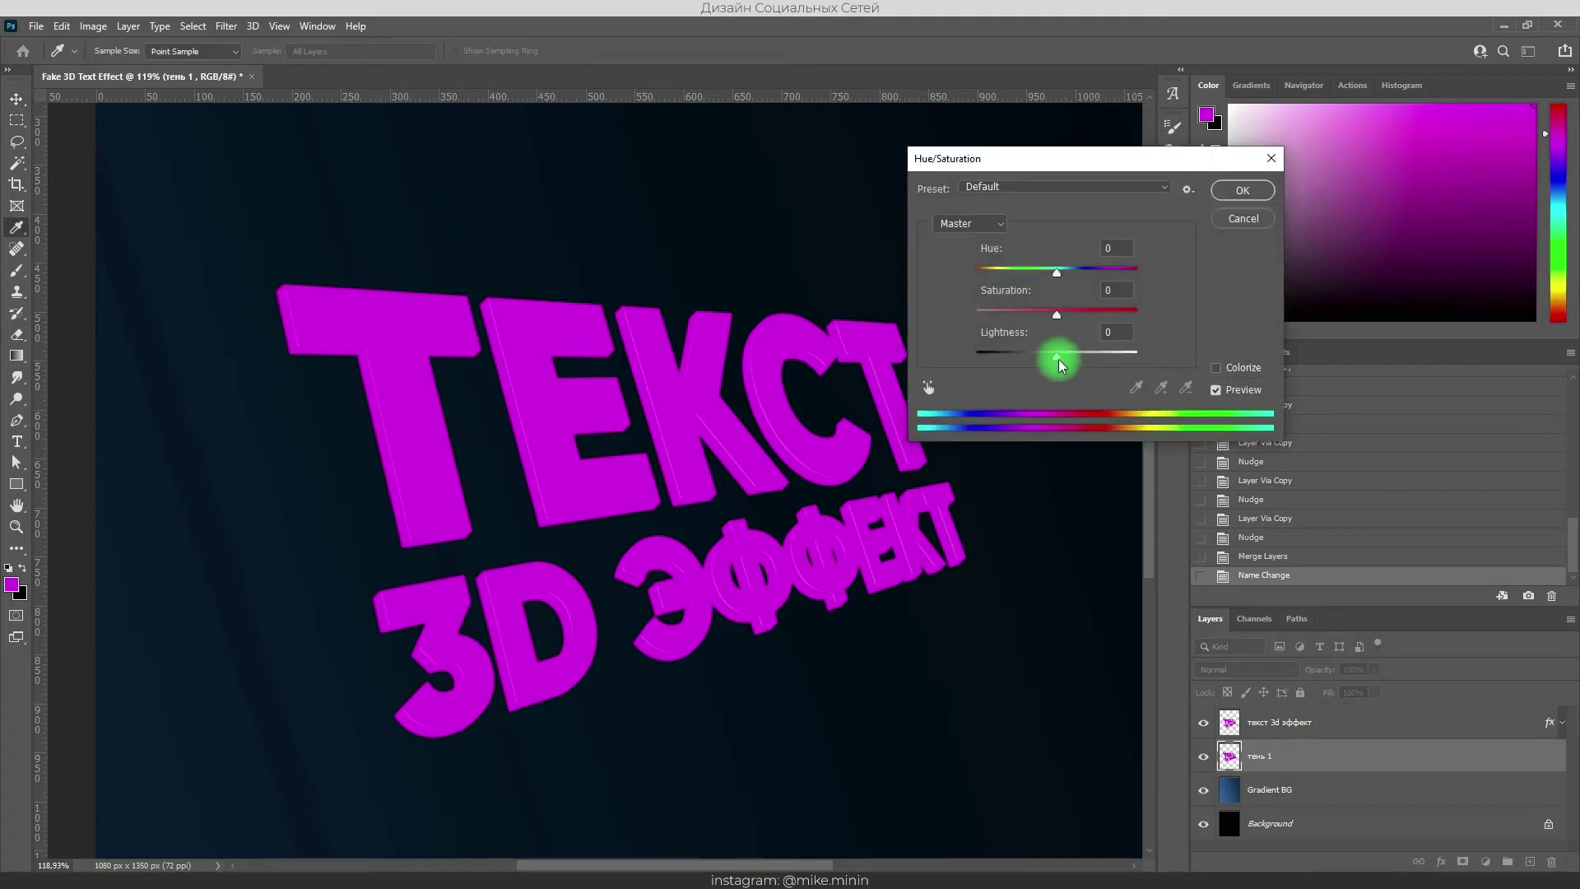
- Darken тень 1 to deep purple with Hue/Saturation: Hue +8, Saturation -21, Lightness -64
left_click_drag(1058, 359, 1012, 359)
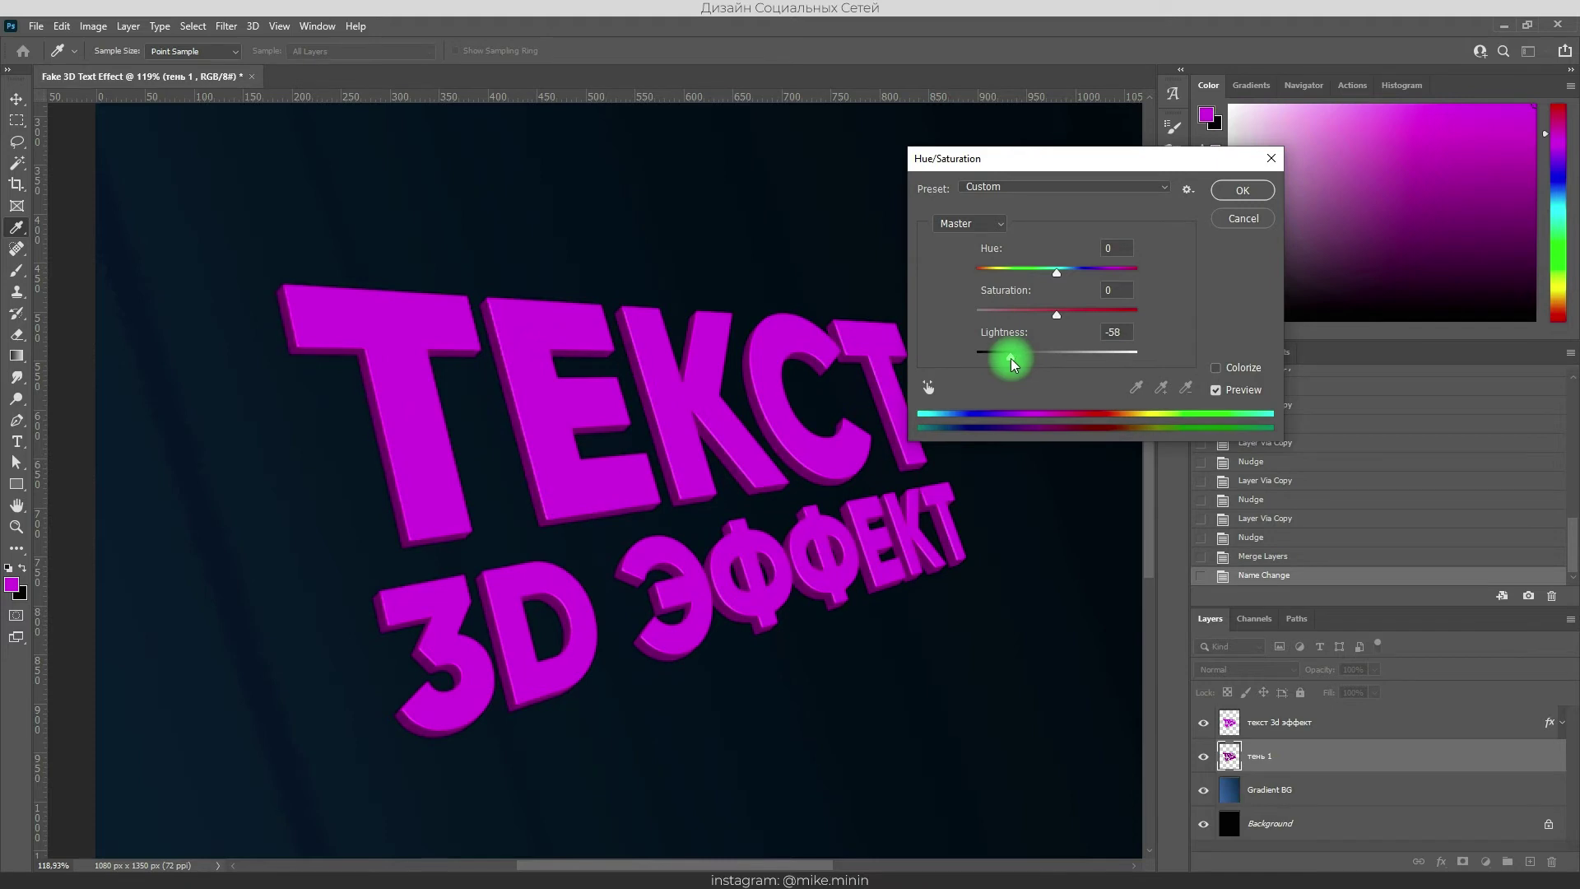
left_click_drag(1013, 365, 1009, 364)
left_click_drag(1056, 313, 1043, 321)
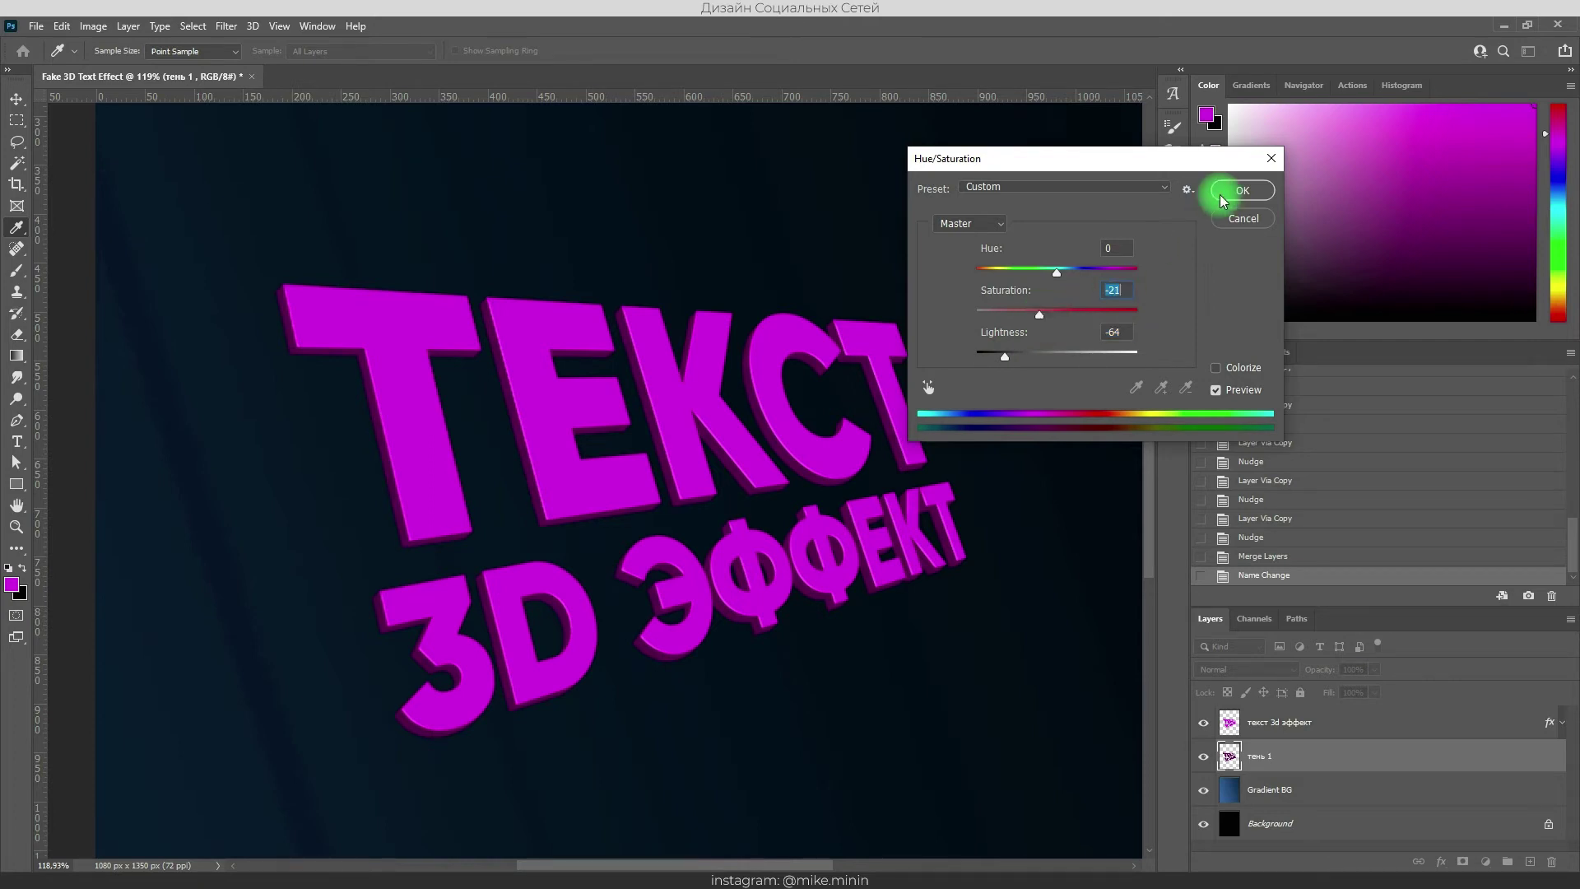
mouse_move(1057, 272)
left_mouse_down()
mouse_move(1102, 277)
mouse_move(1064, 275)
left_mouse_up()
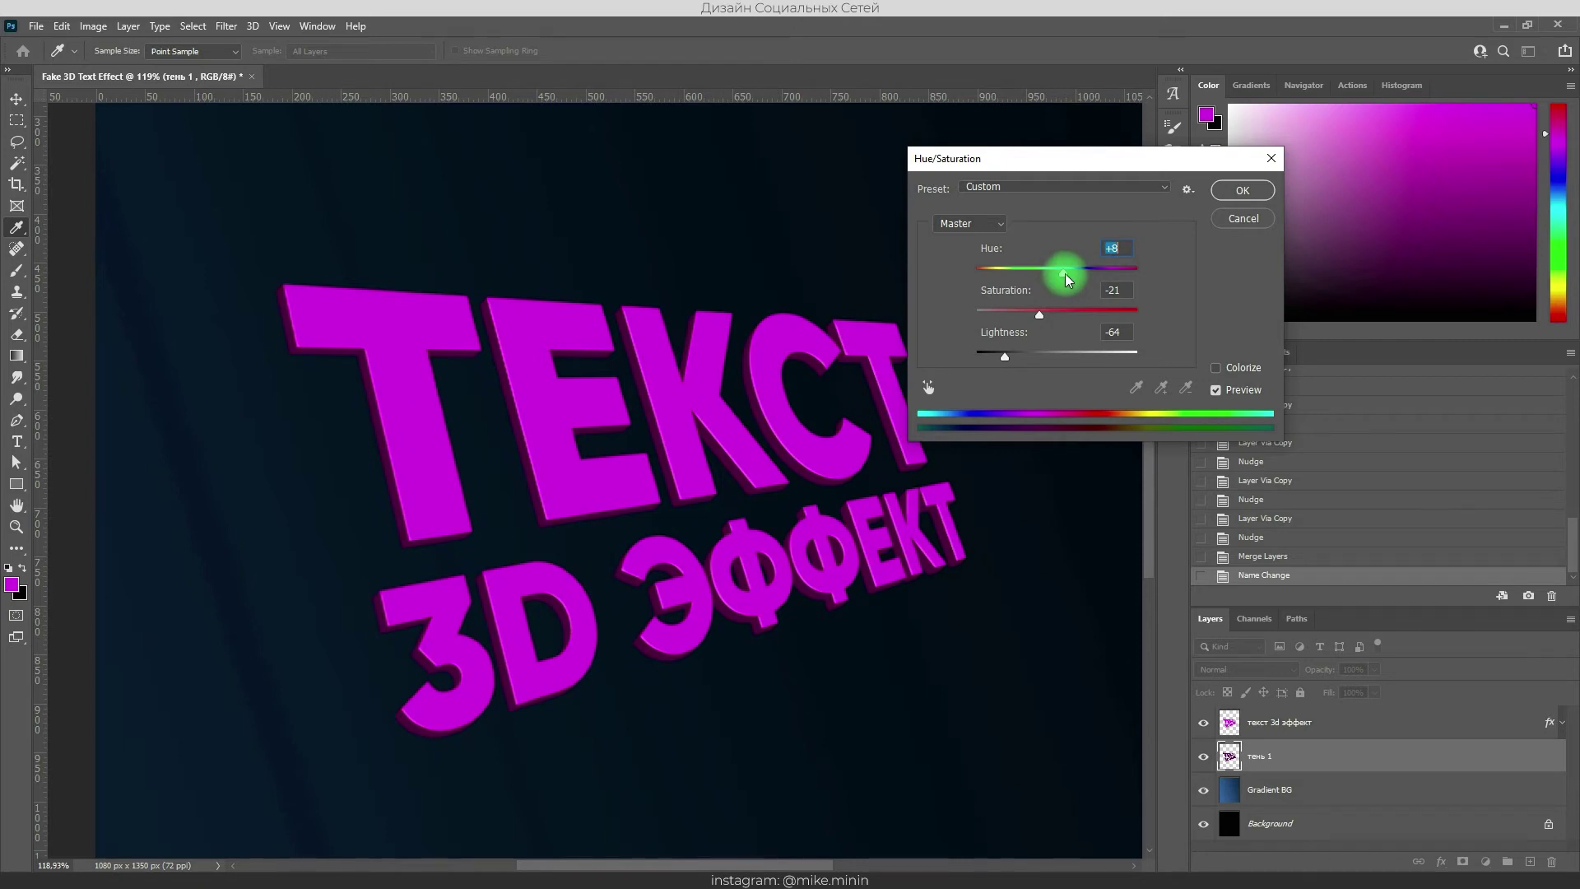
left_click(1237, 192)
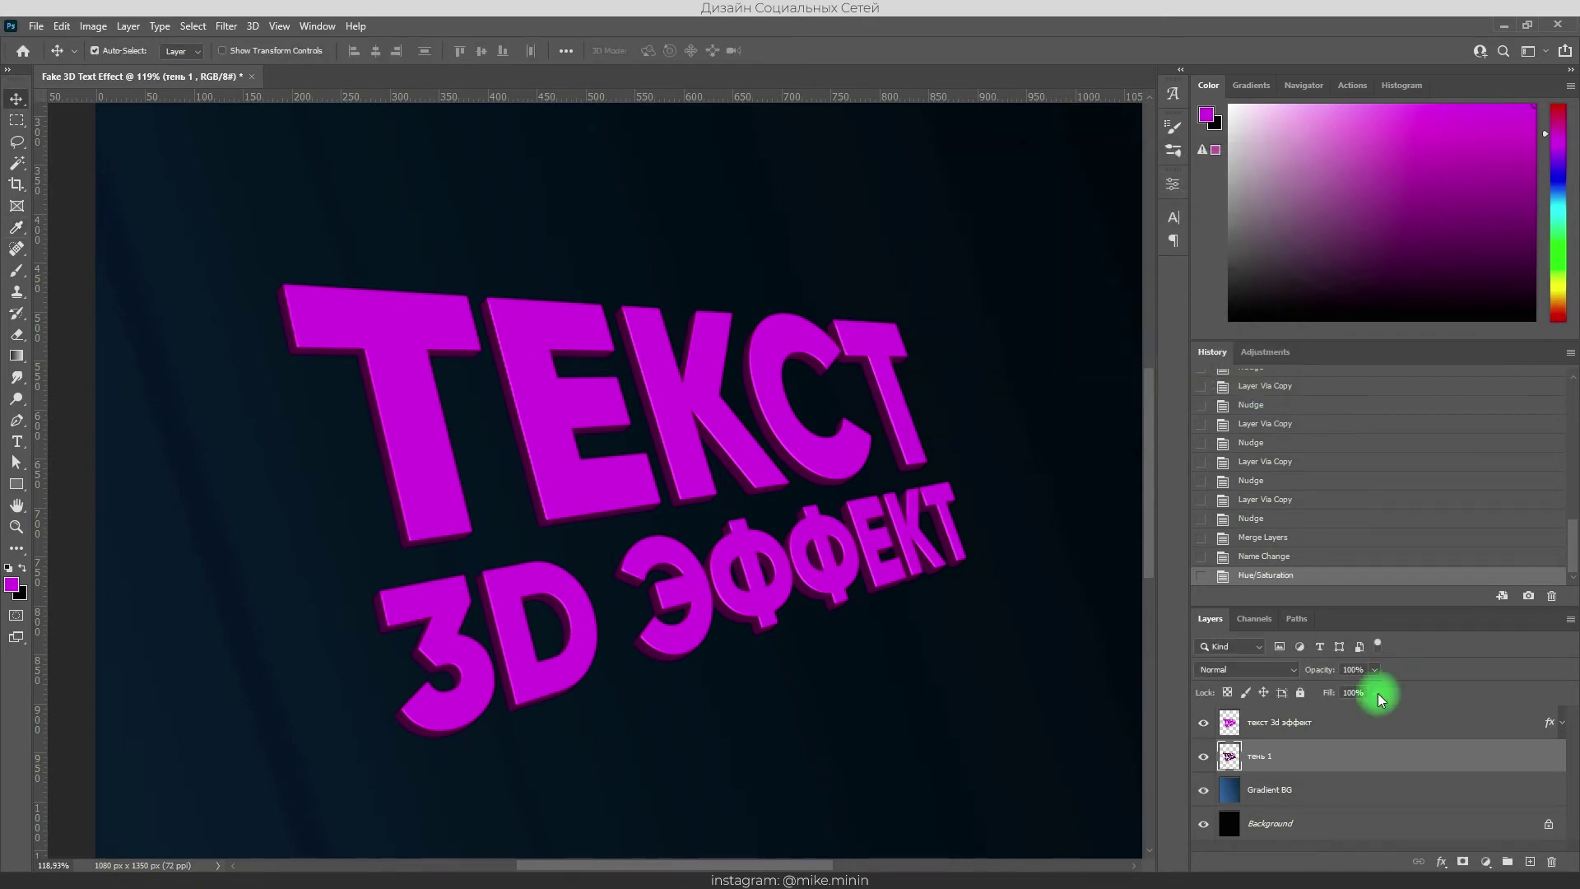
- Duplicate the тень 1 extrusion layer
scroll(856, 470, "down", 4)
scroll(573, 452, "up", 2)
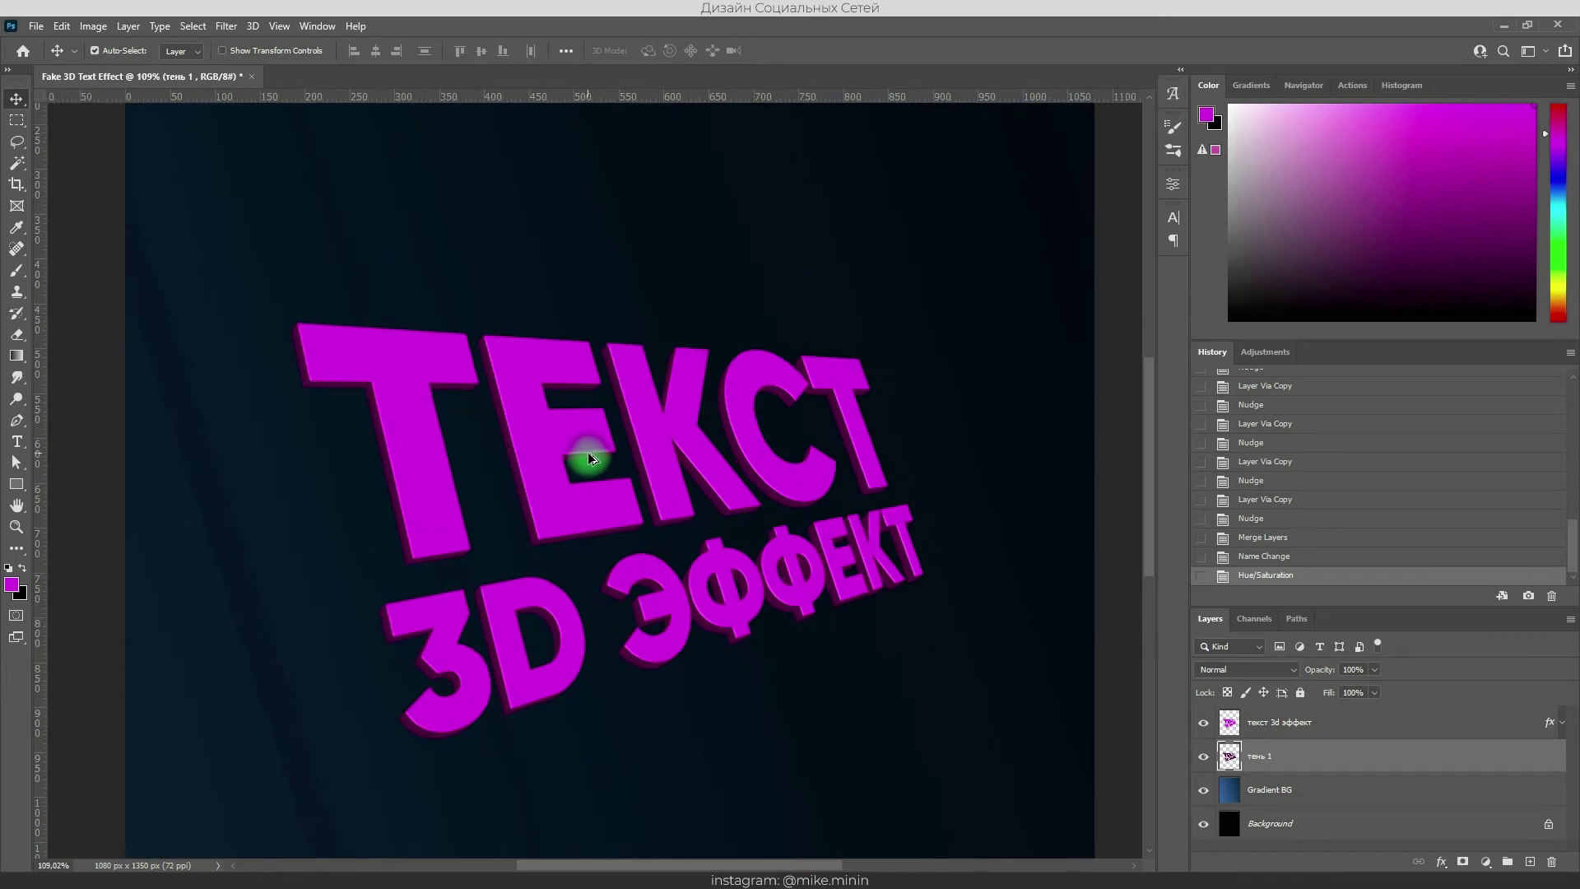
scroll(586, 451, "up", 2)
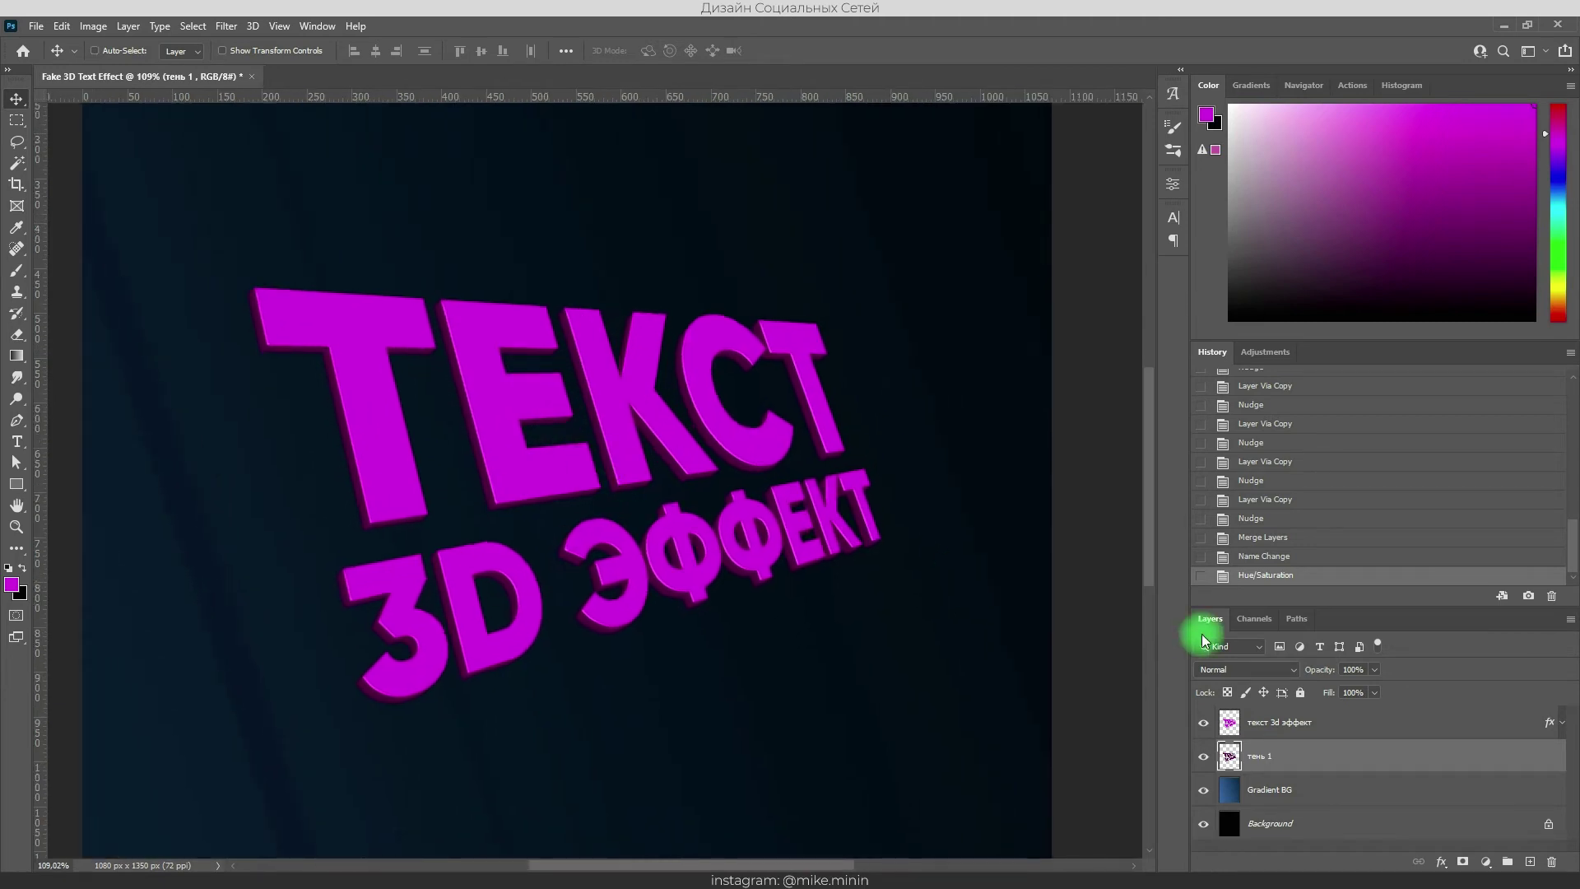
key("ctrl+j")
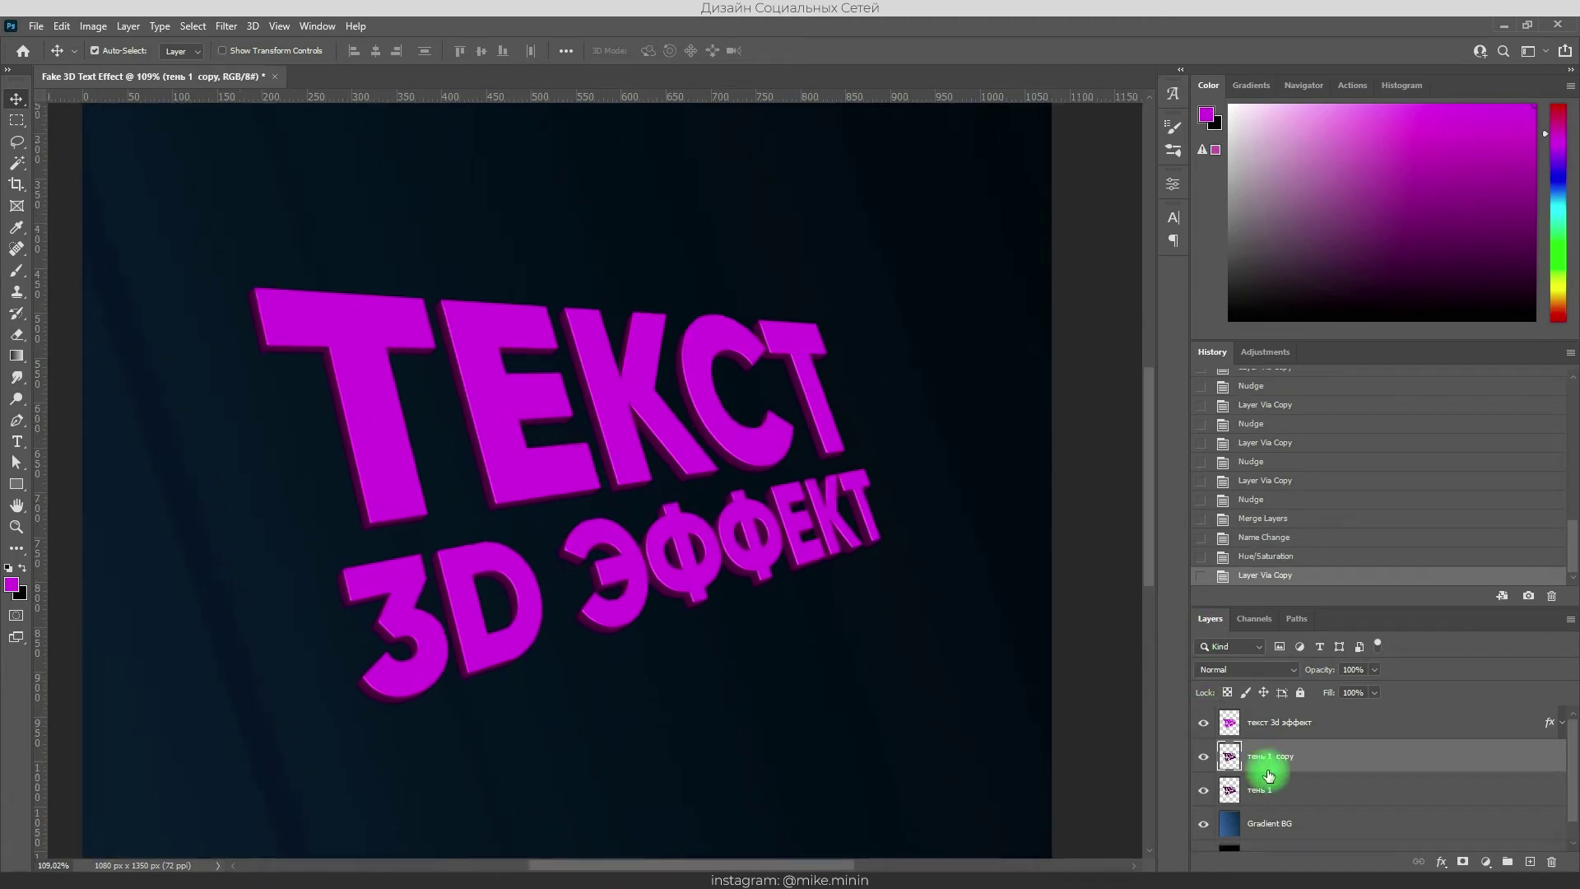
- Rename the duplicated layer to тень 2
double_click(1270, 757)
left_click_drag(1267, 757, 1320, 756)
type("тень 2")
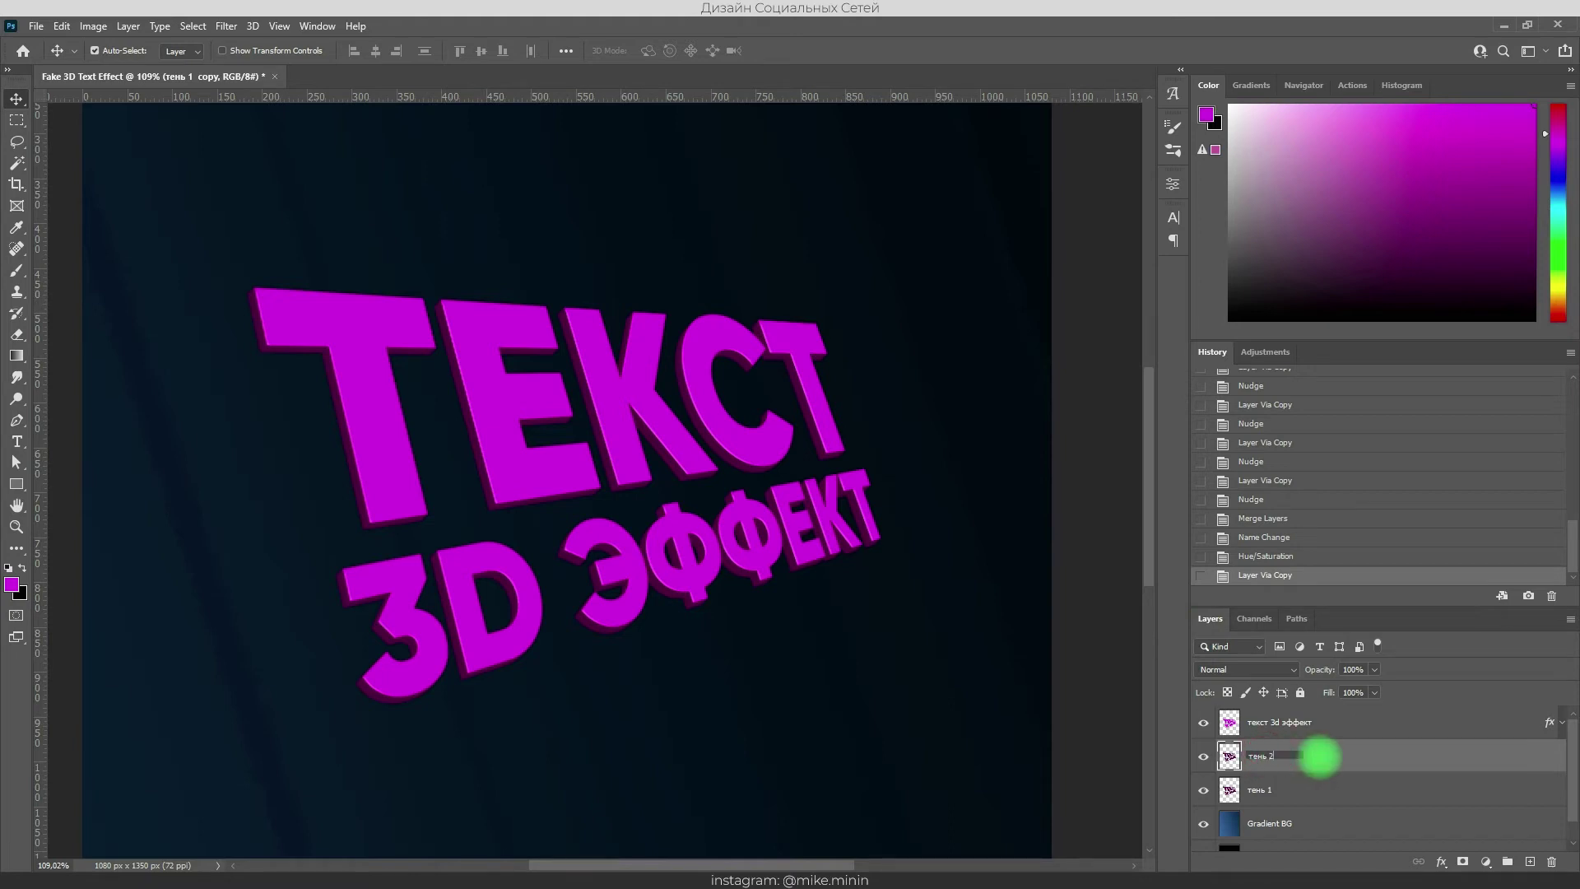
key("Return")
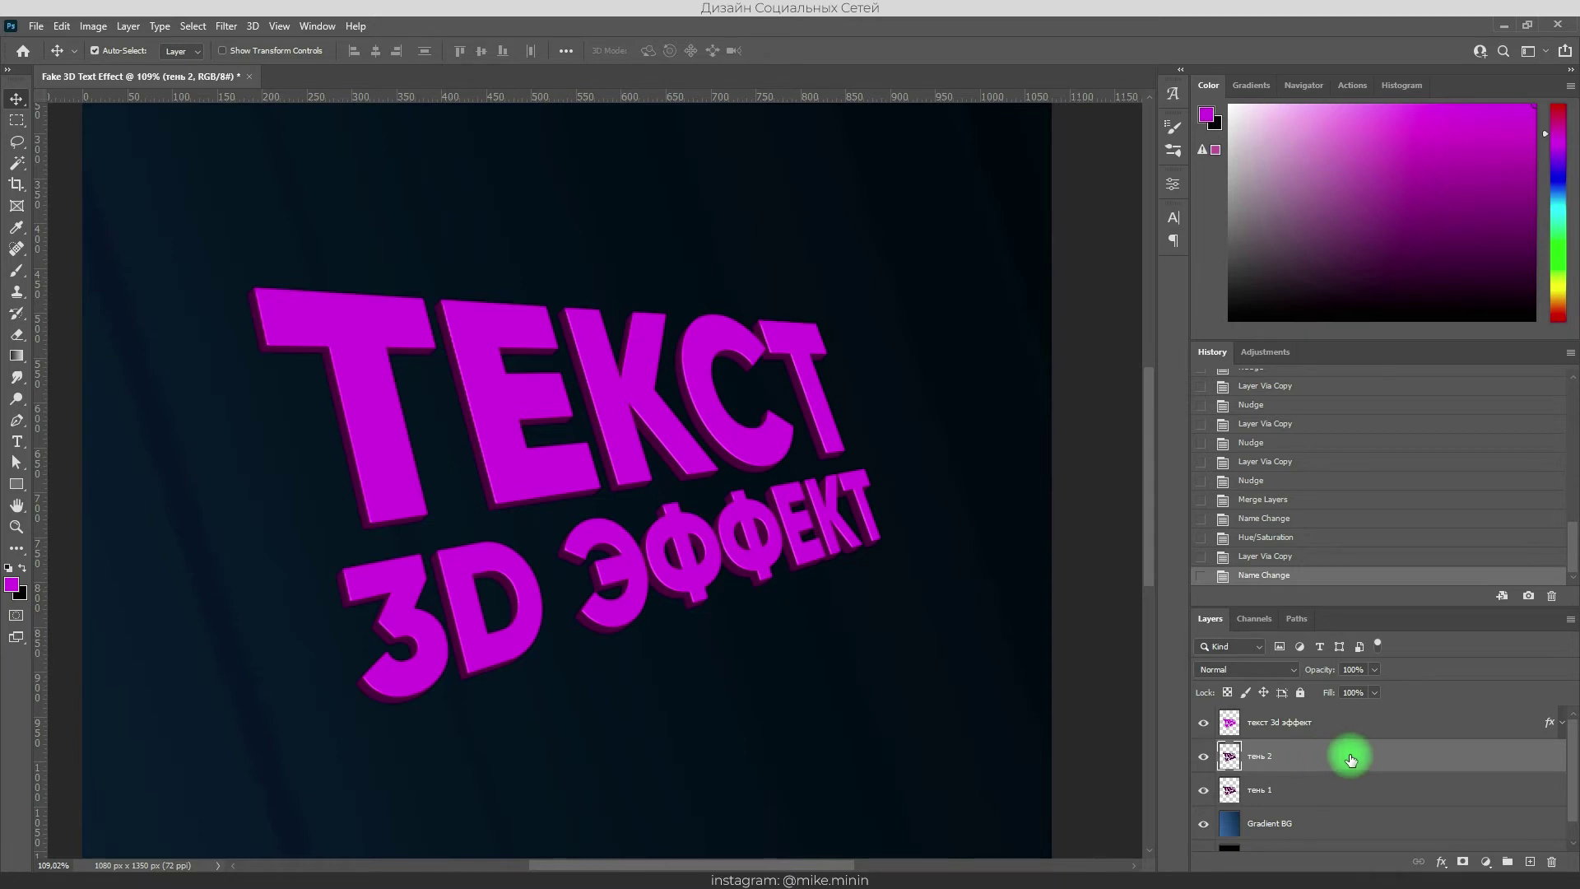
- Give тень 2 a dark purple Color Overlay, nudge it down, and move it below тень 1
double_click(1349, 746)
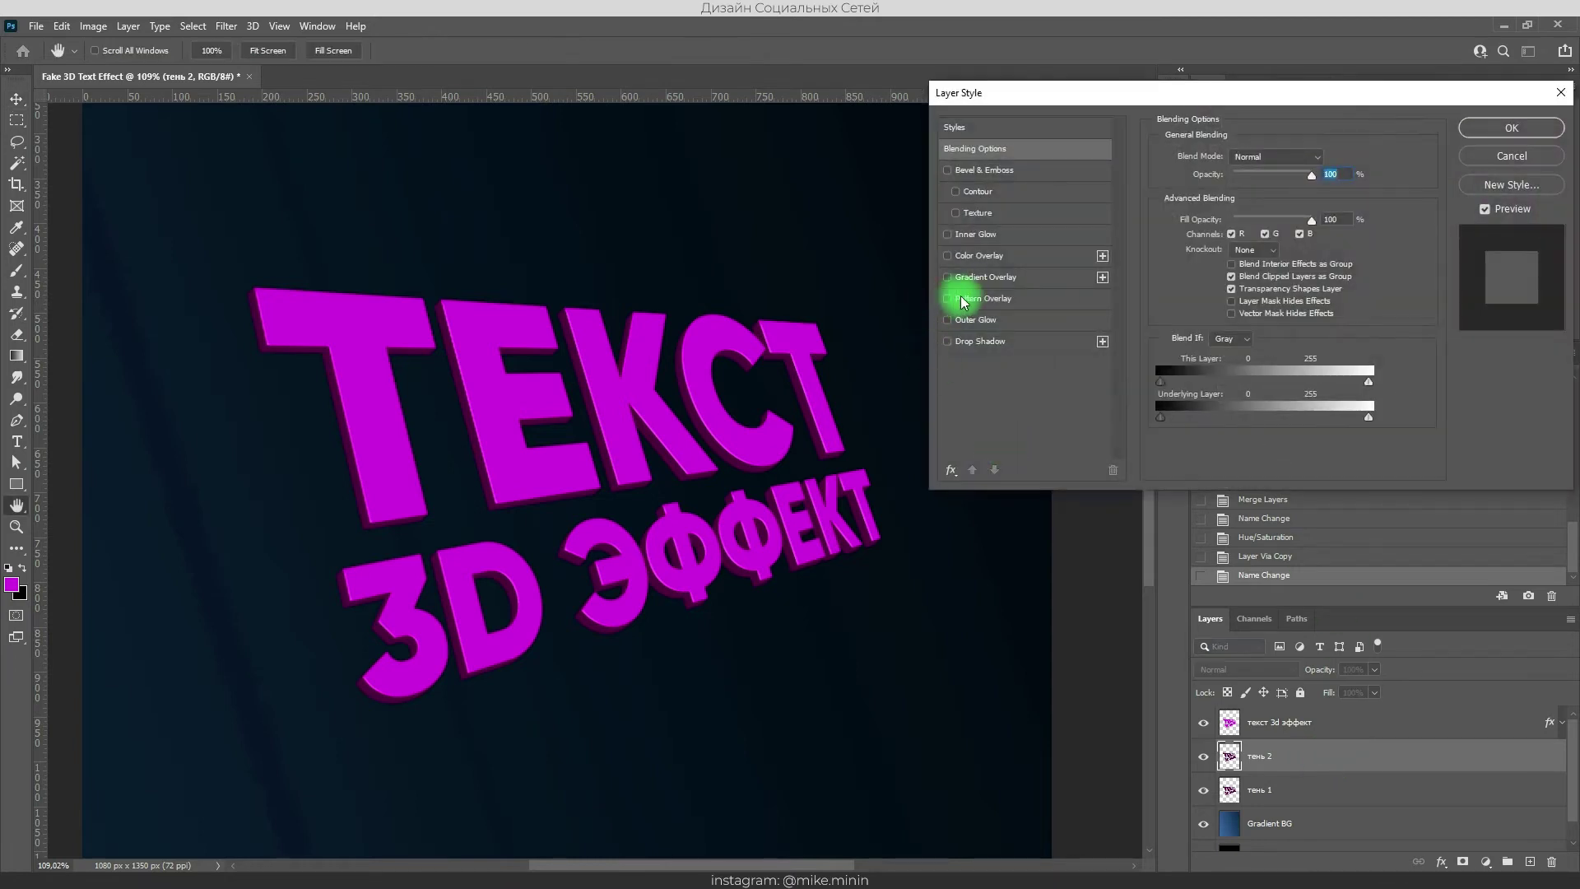
left_click(976, 255)
left_click(1341, 158)
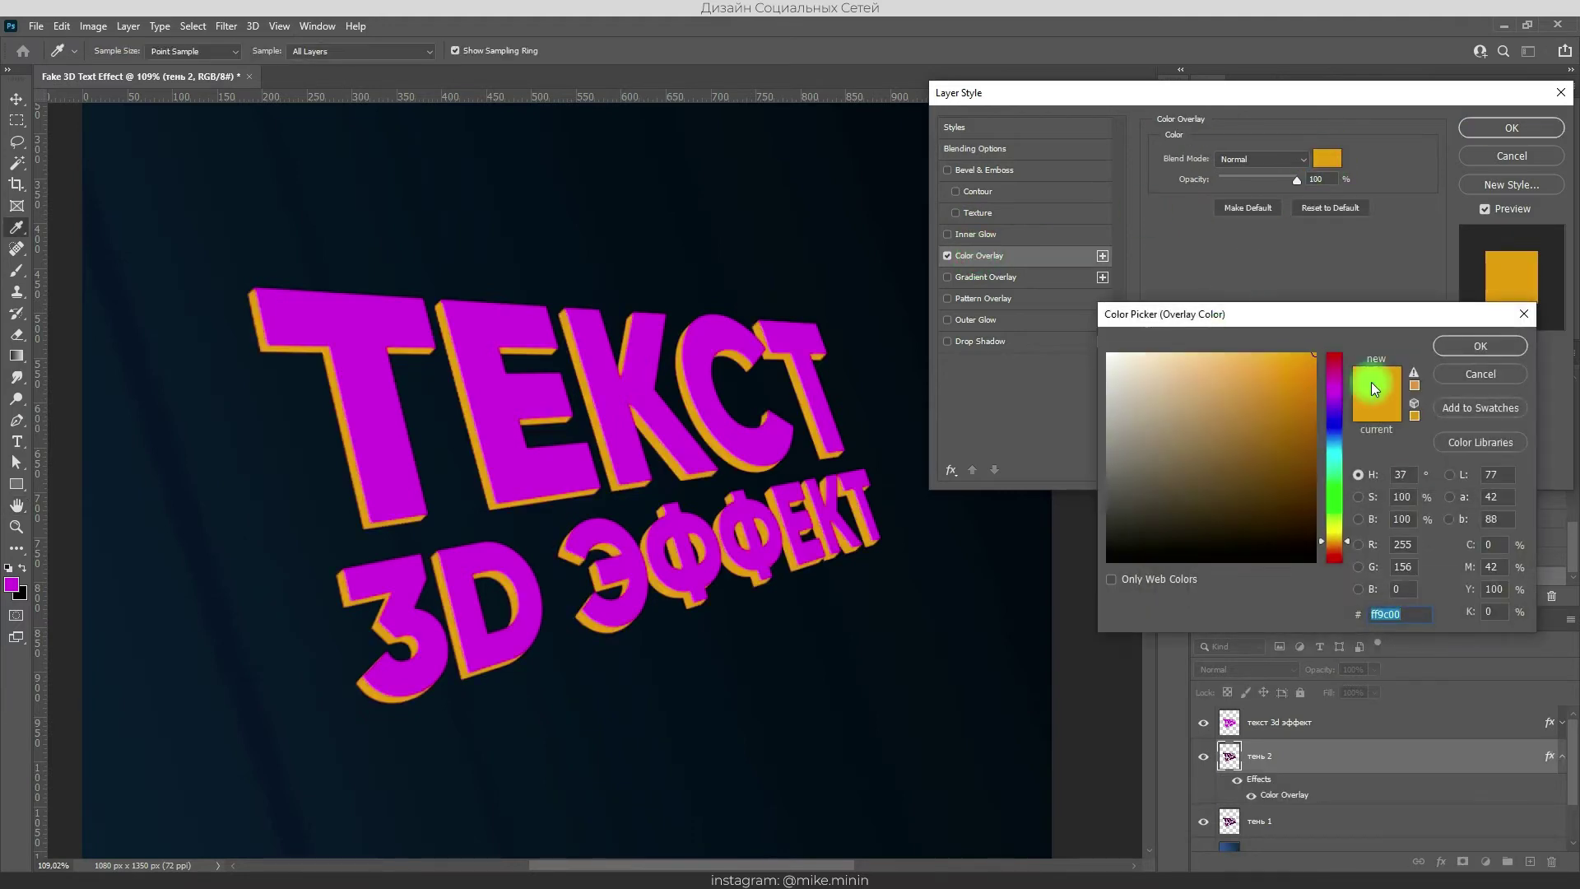
left_click(783, 353)
left_click(1474, 346)
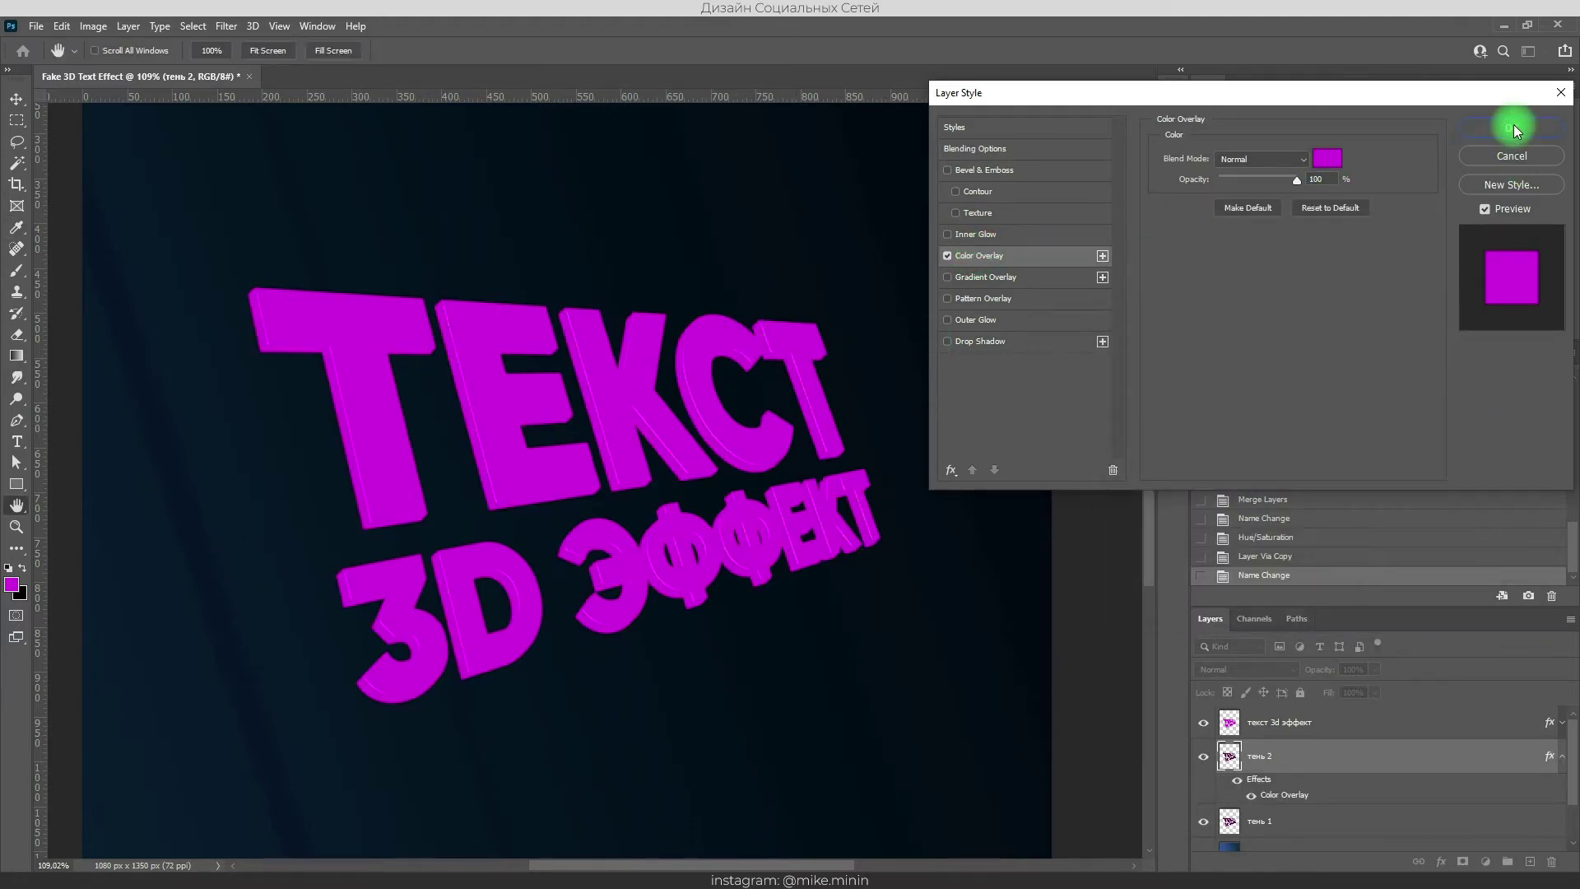
left_click(1342, 160)
left_click(1271, 514)
left_click(1464, 344)
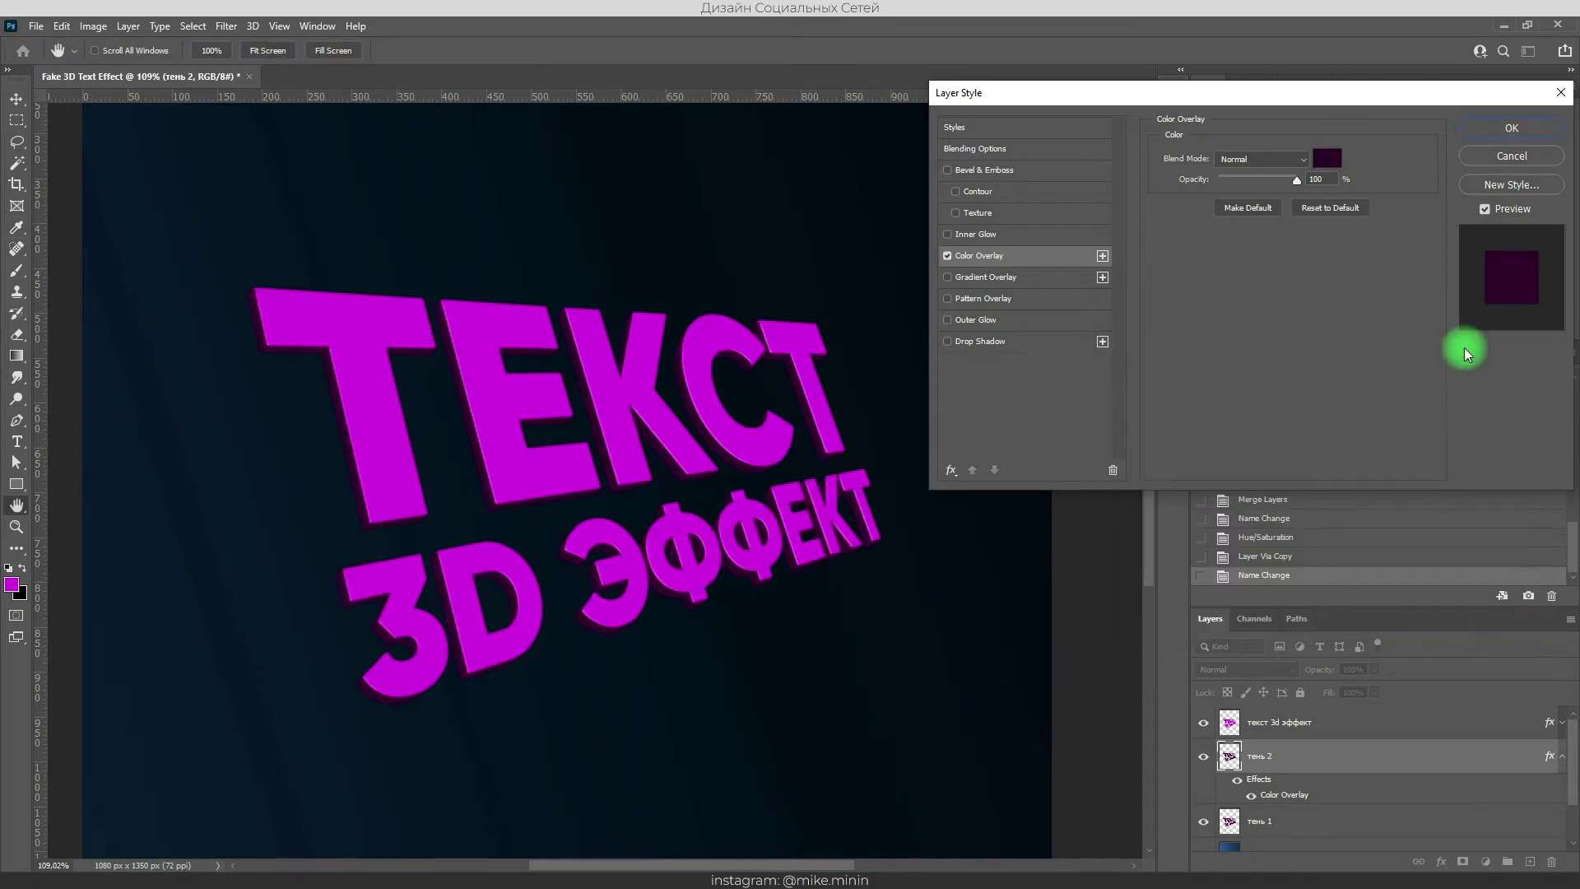
left_click(1512, 127)
key("Down")
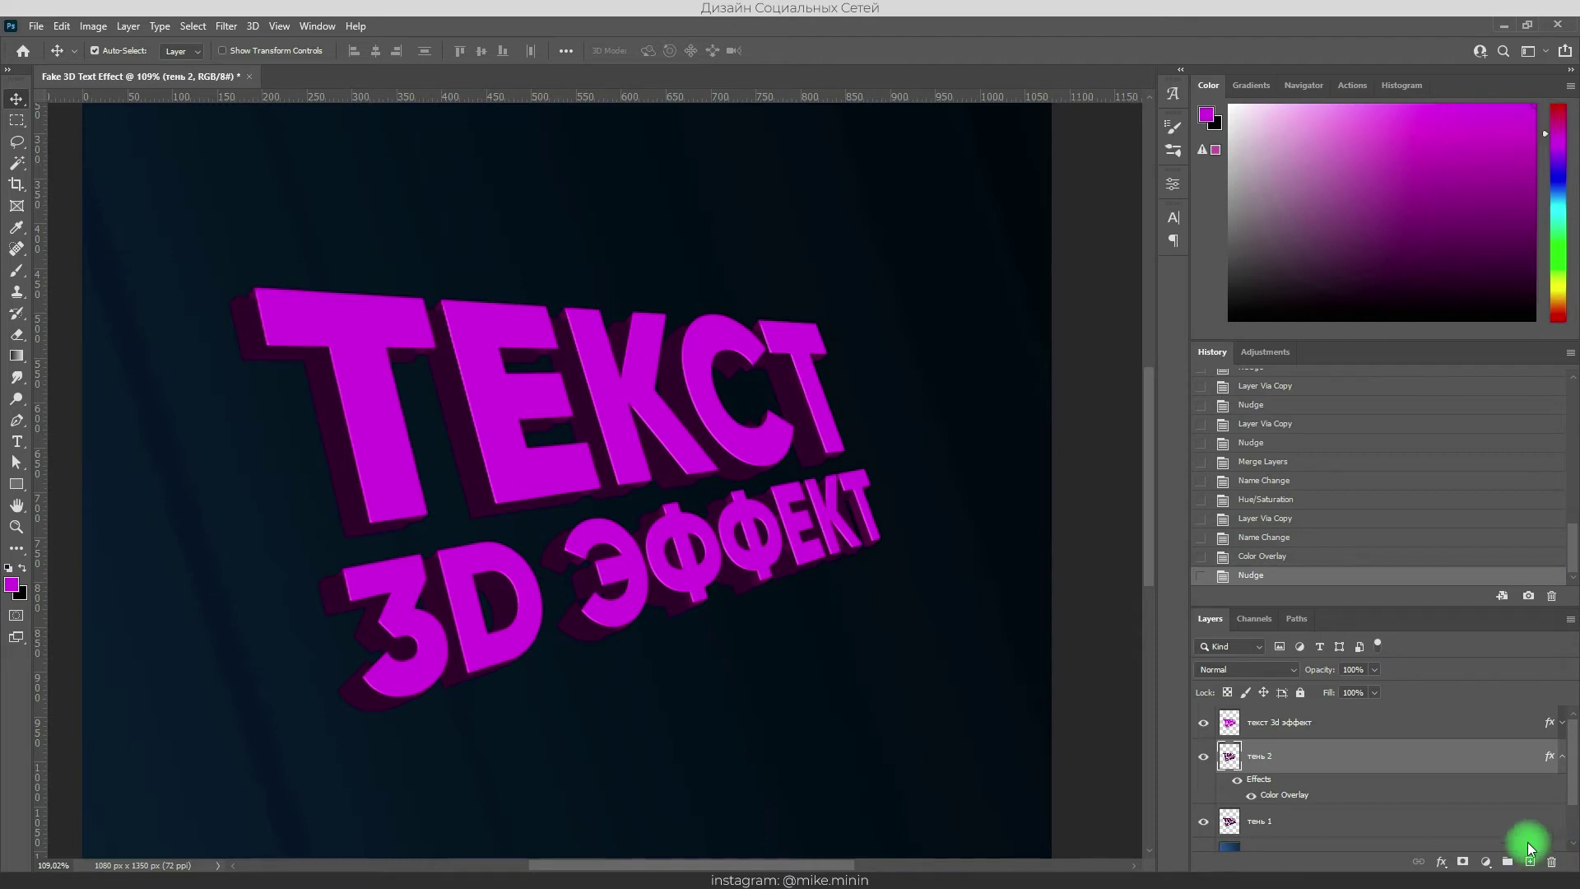
left_click_drag(1233, 753, 1225, 833)
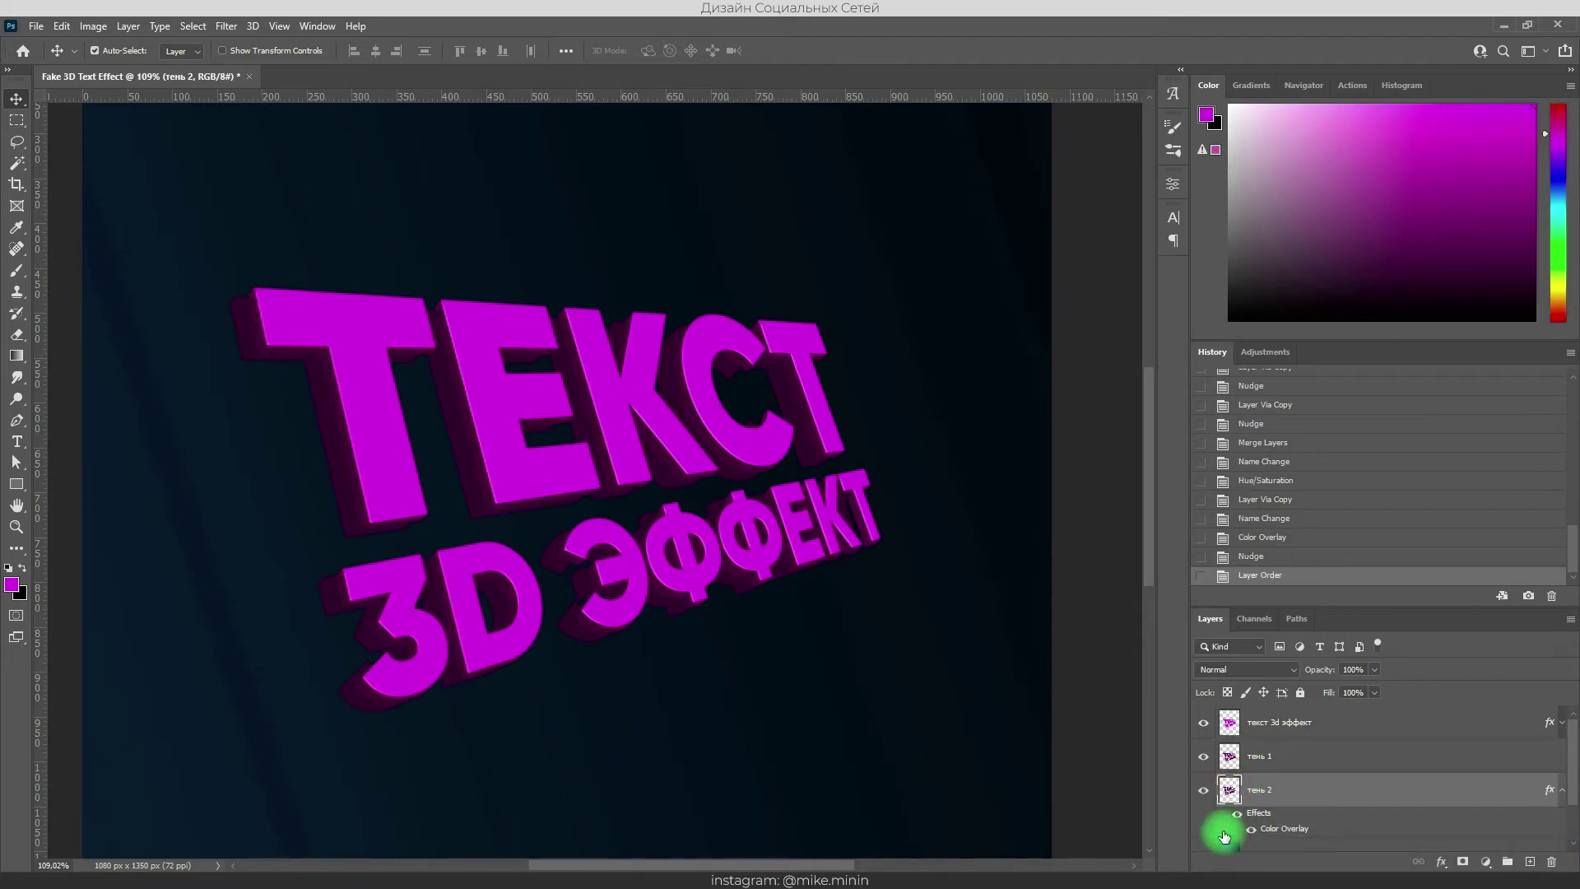
- Nudge тень 2 down once more and change its Color Overlay to cyan 0499e7
key("Down")
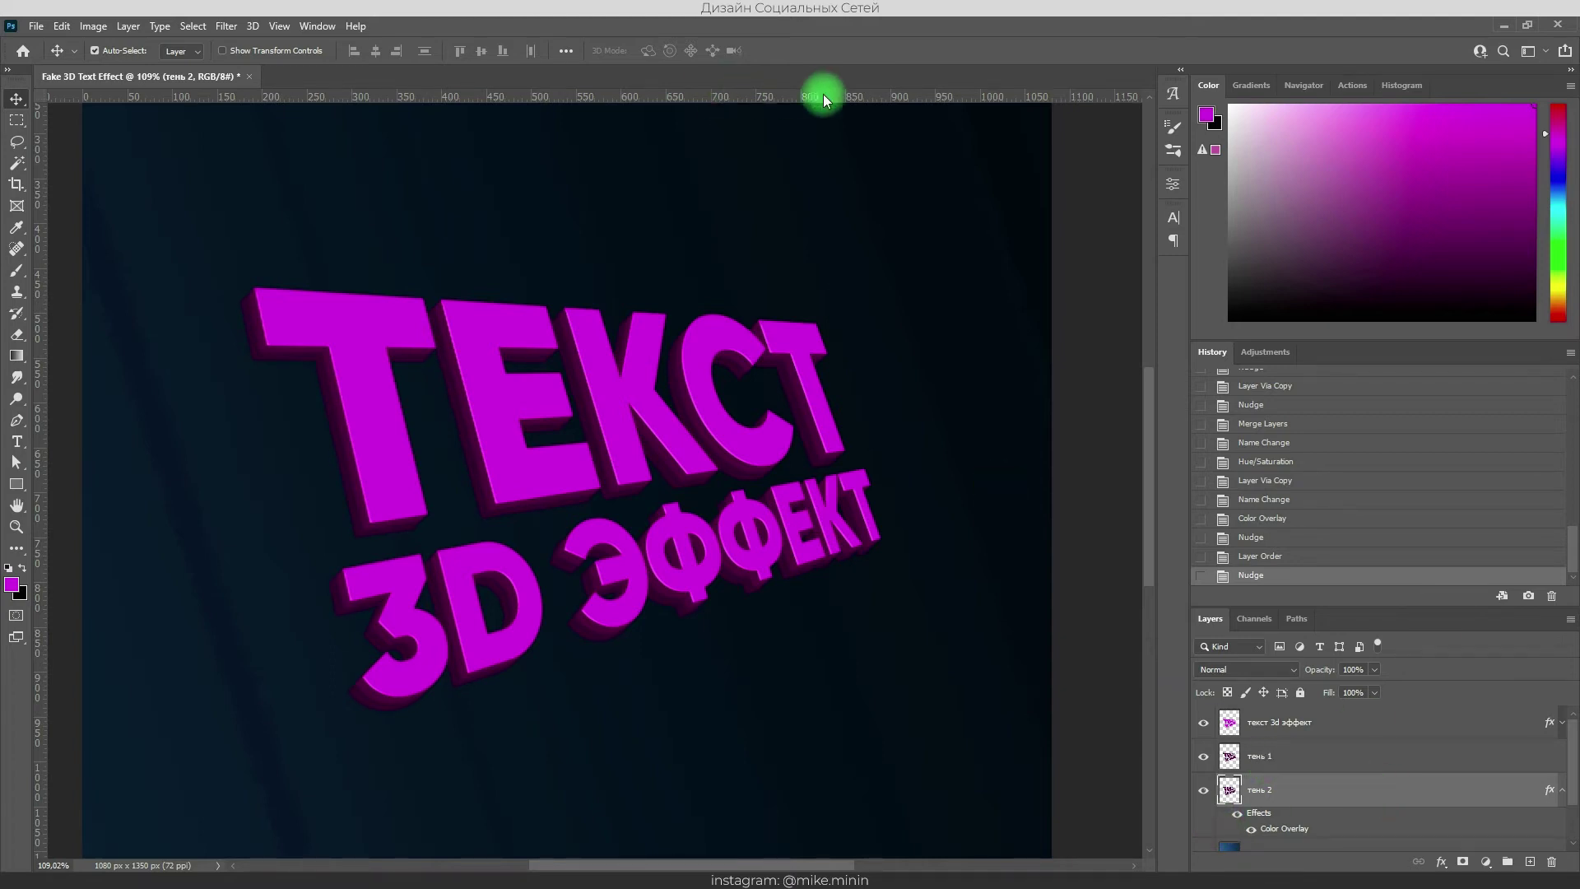
left_click(978, 256)
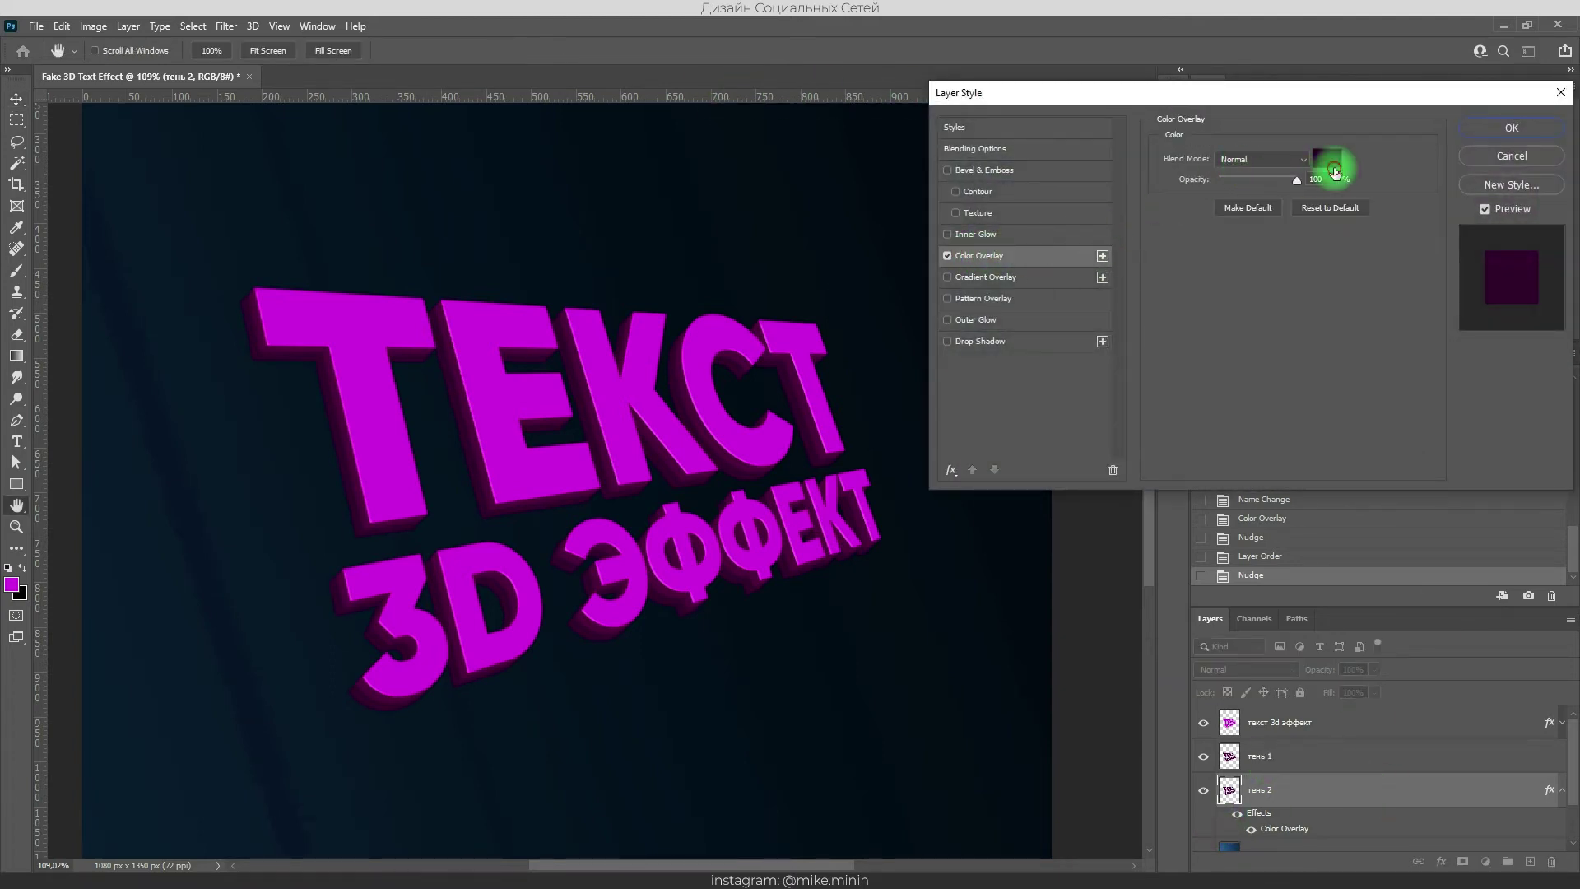
left_click(1335, 170)
mouse_move(1334, 414)
left_mouse_down()
mouse_move(1334, 449)
mouse_move(1312, 453)
left_mouse_up()
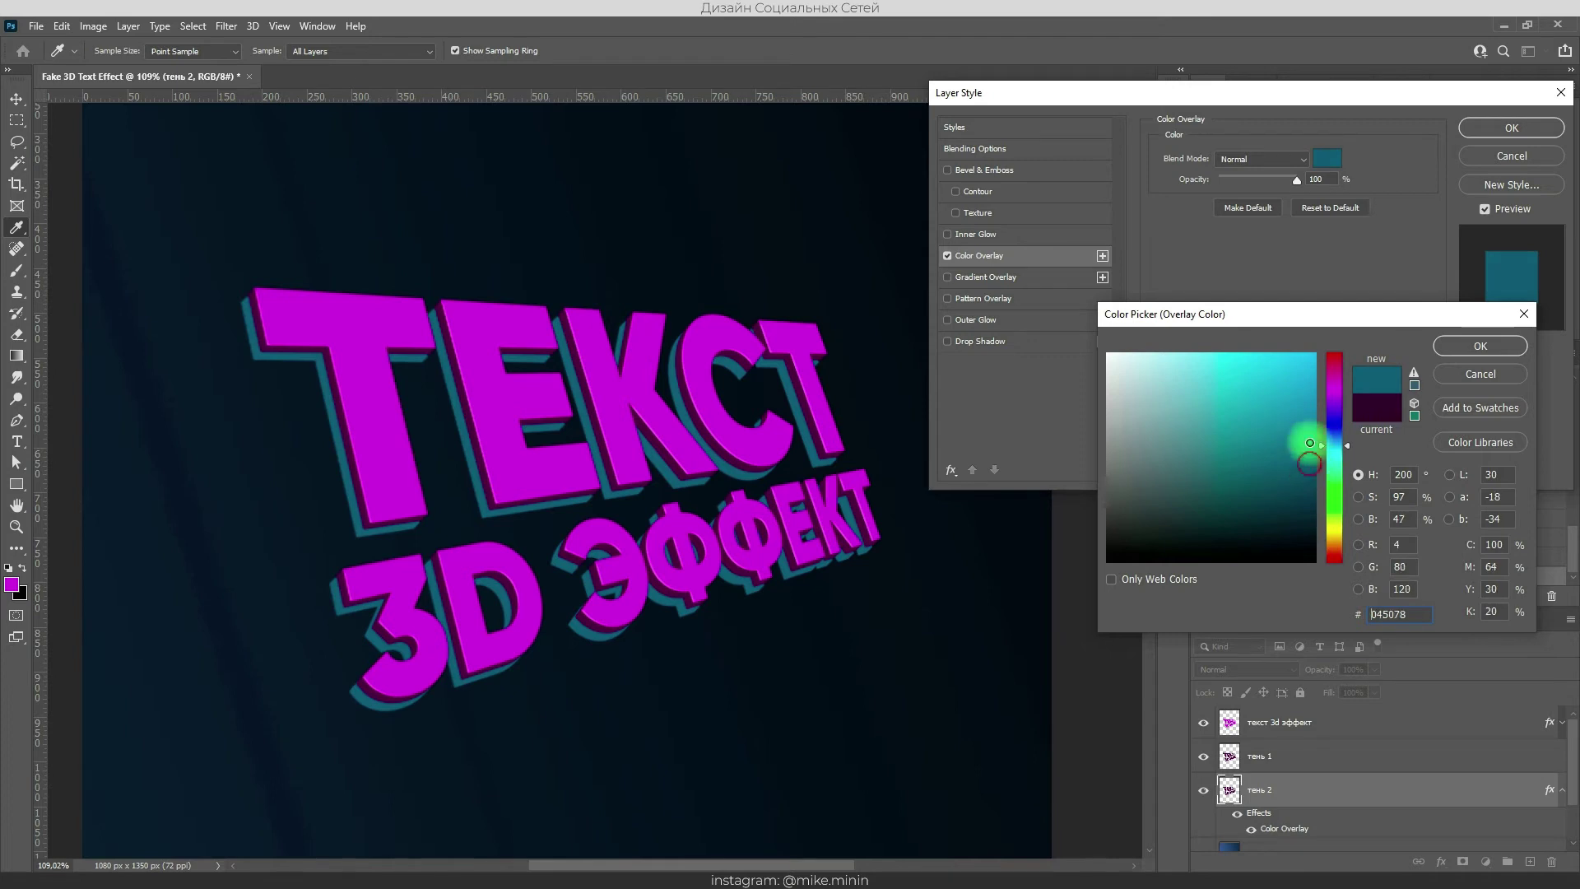
left_click_drag(1312, 454, 1314, 373)
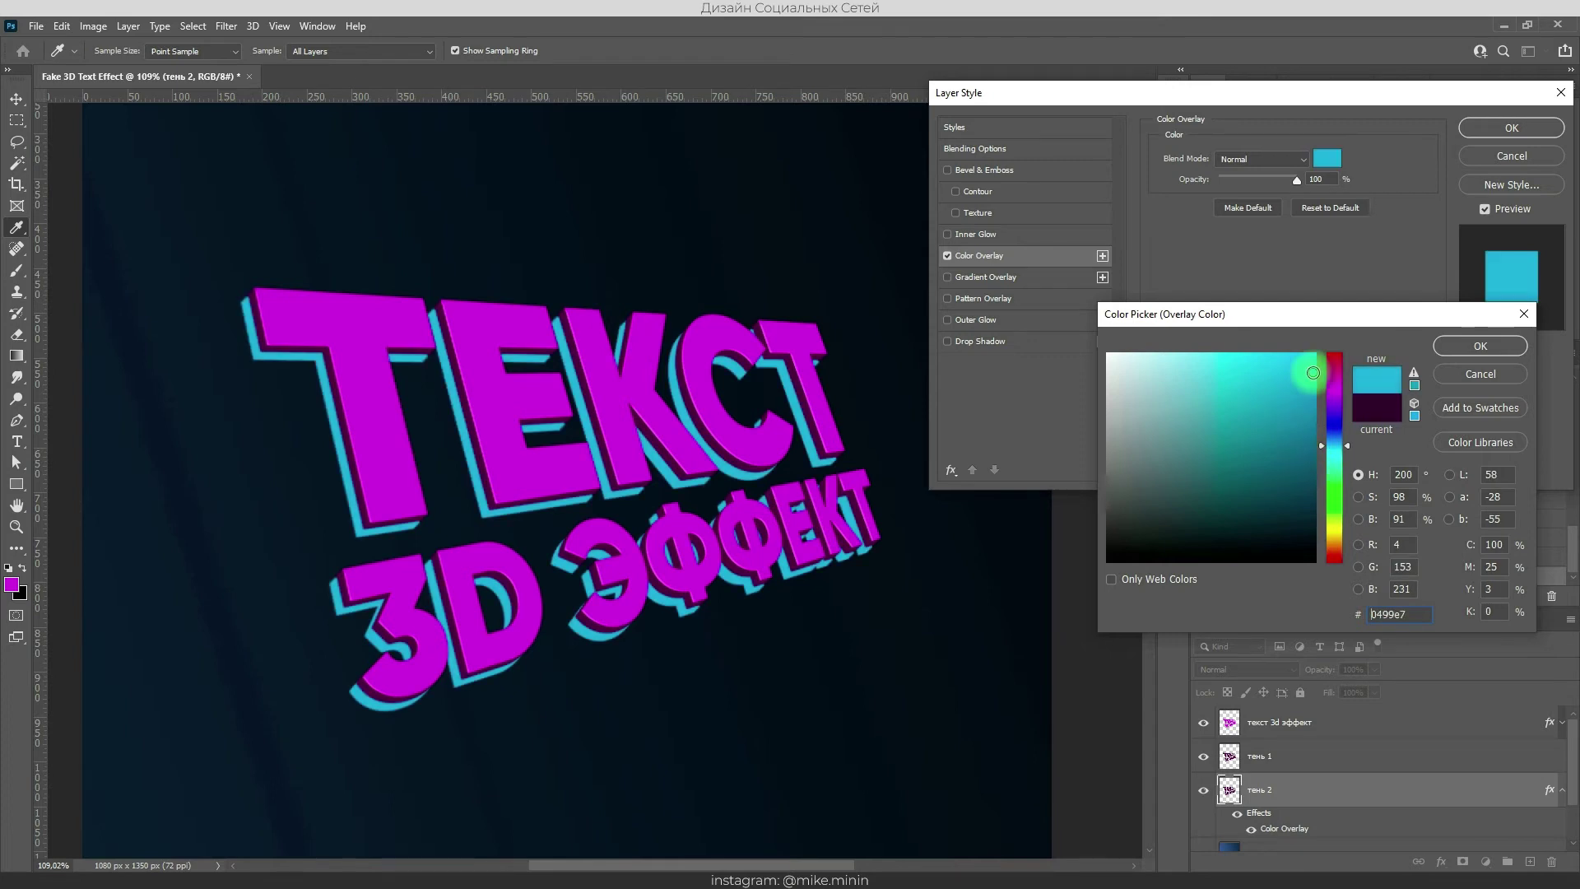
left_click(1480, 346)
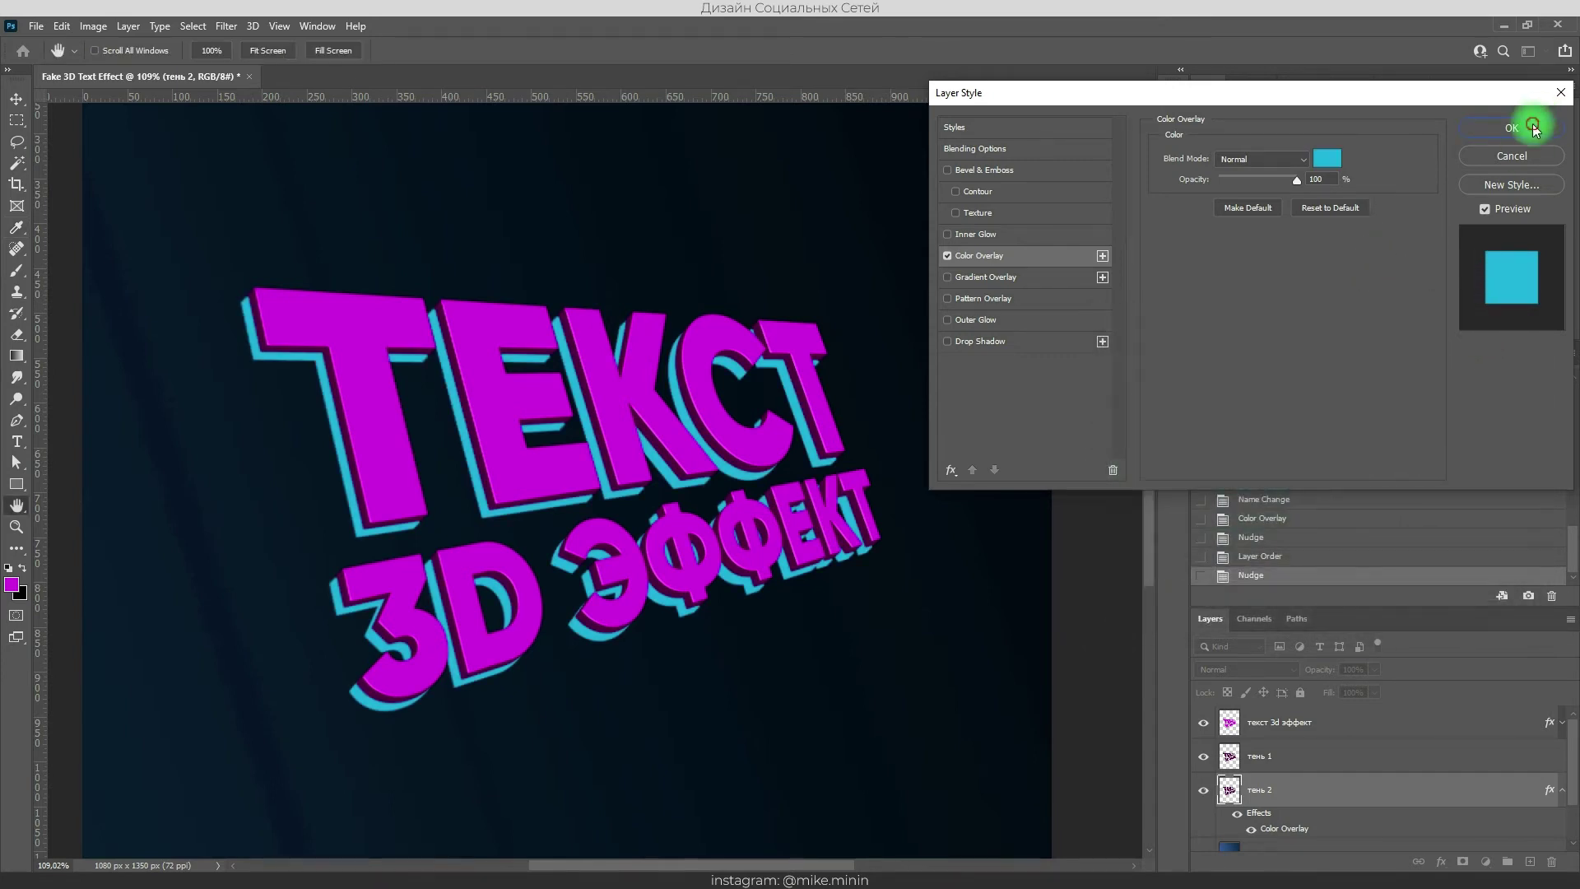
left_click(1519, 129)
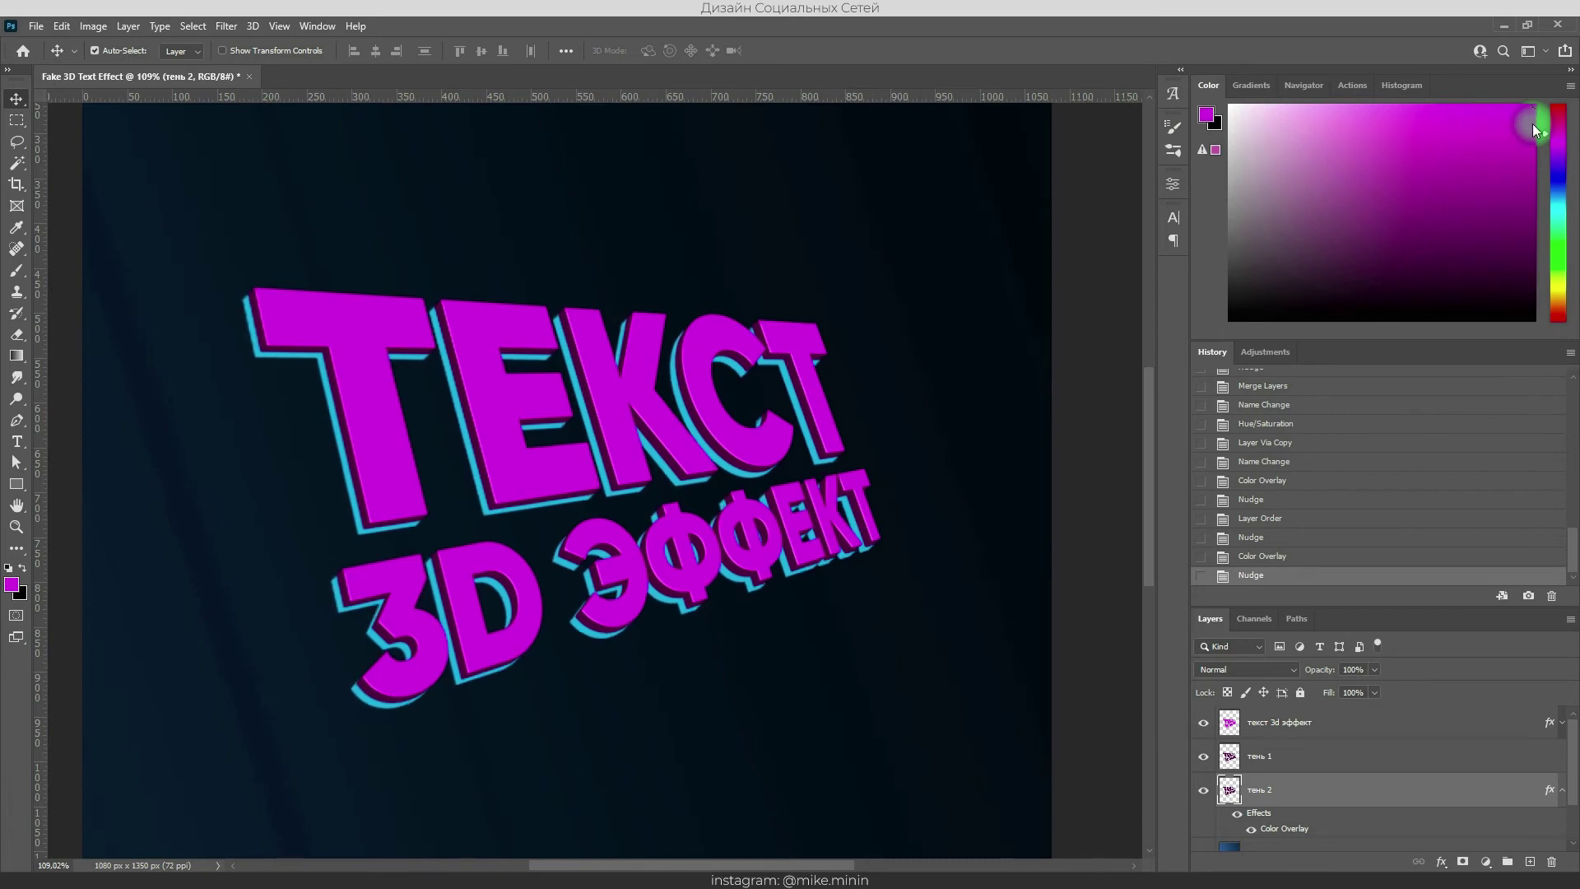
scroll(612, 466, "down", 3)
scroll(542, 467, "down", 2)
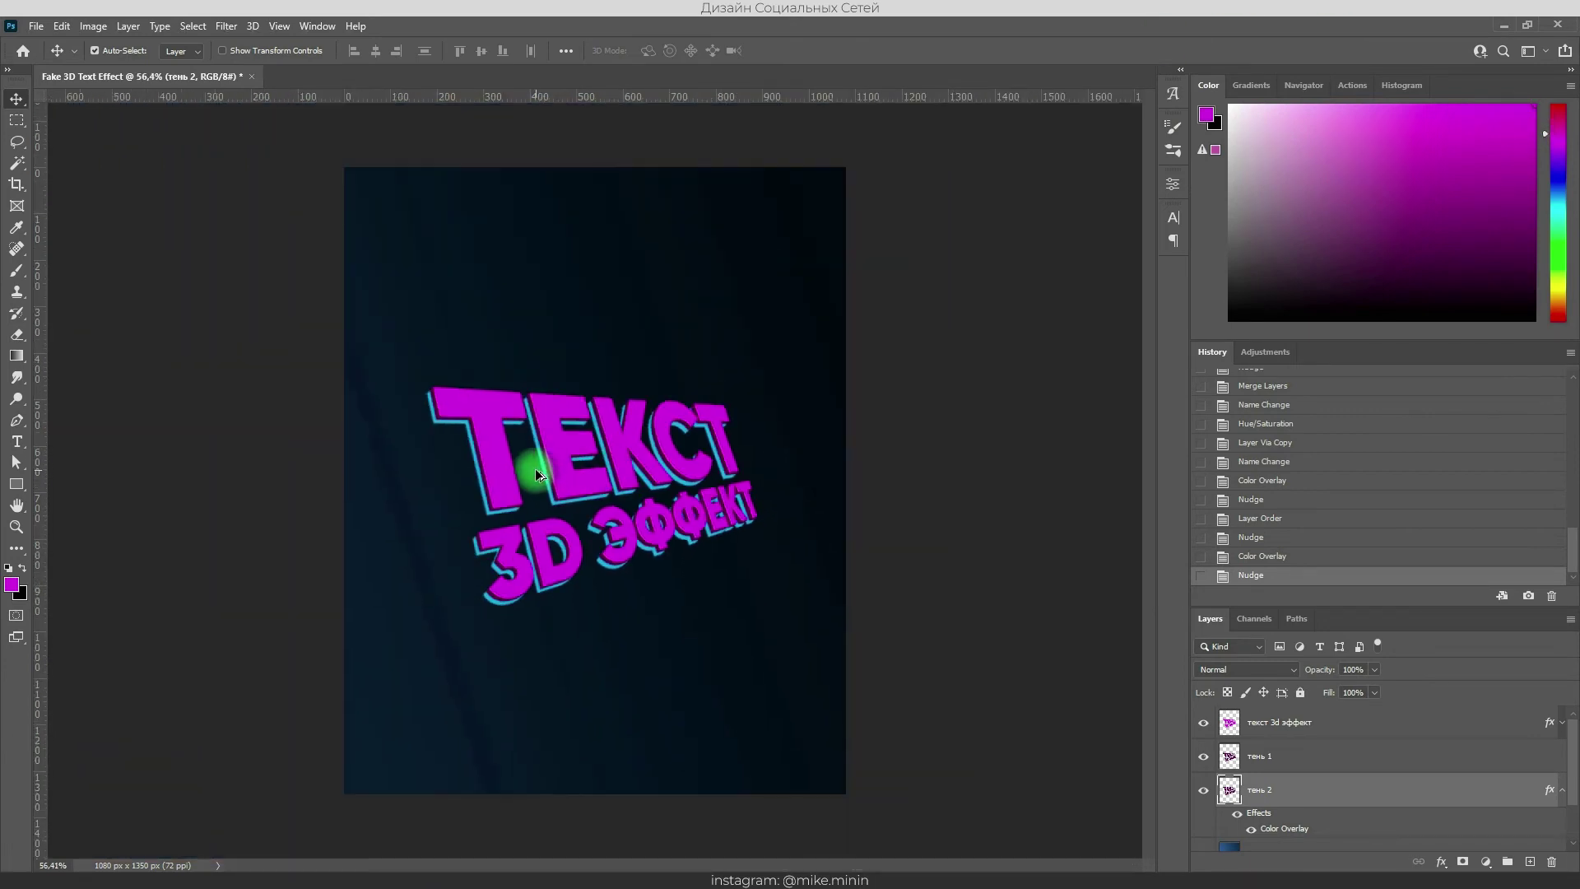
scroll(557, 442, "up", 2)
scroll(554, 442, "up", 3)
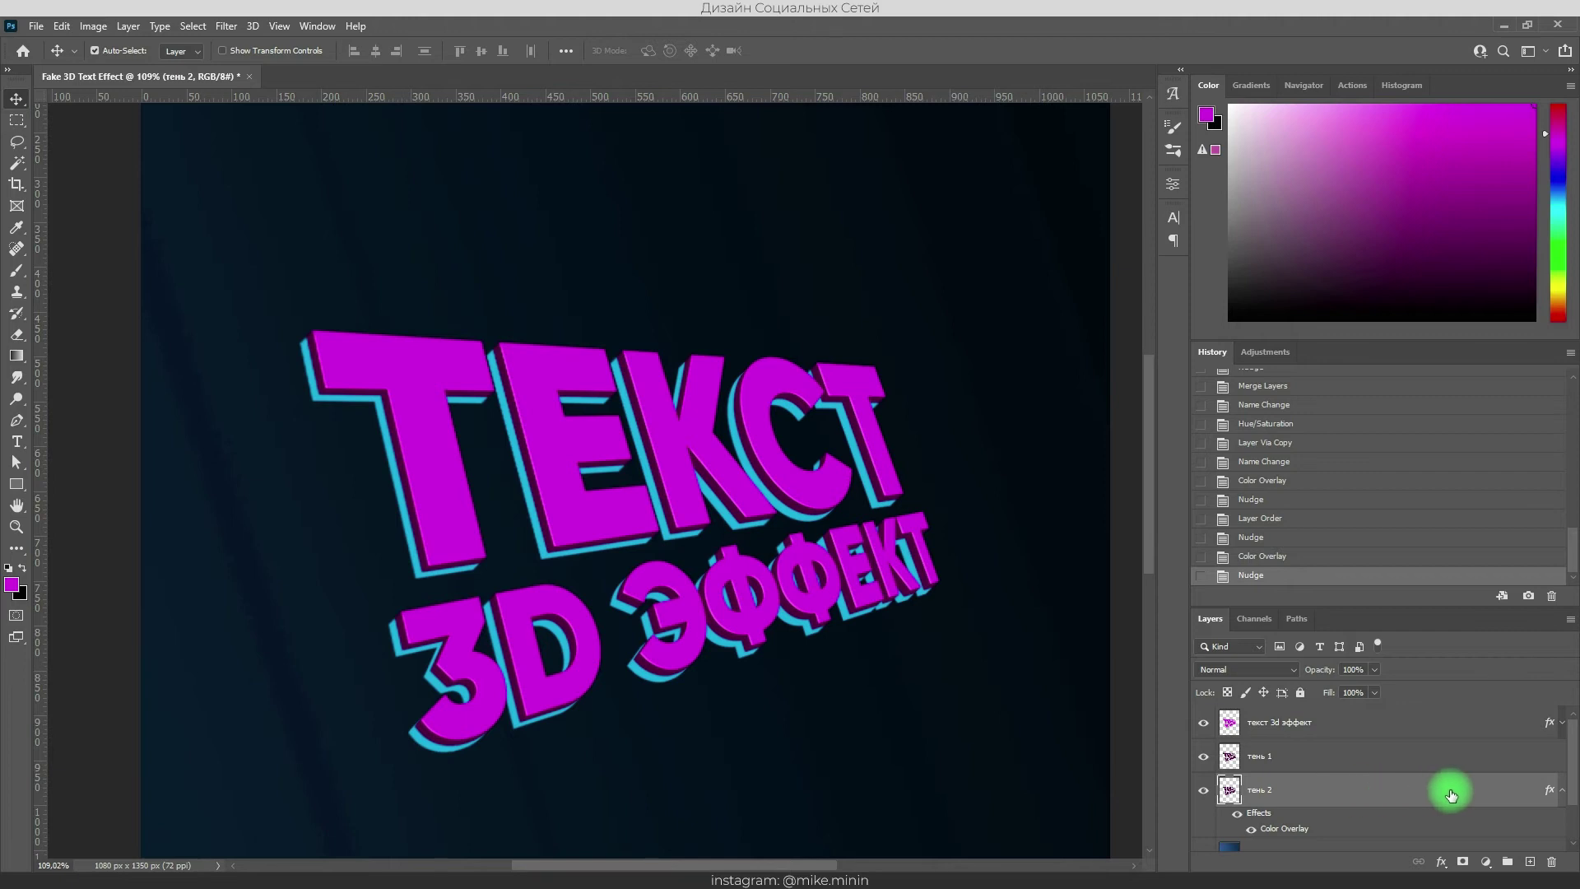
- Darken тень 2 slightly by lowering Hue/Saturation Lightness
key("ctrl+u")
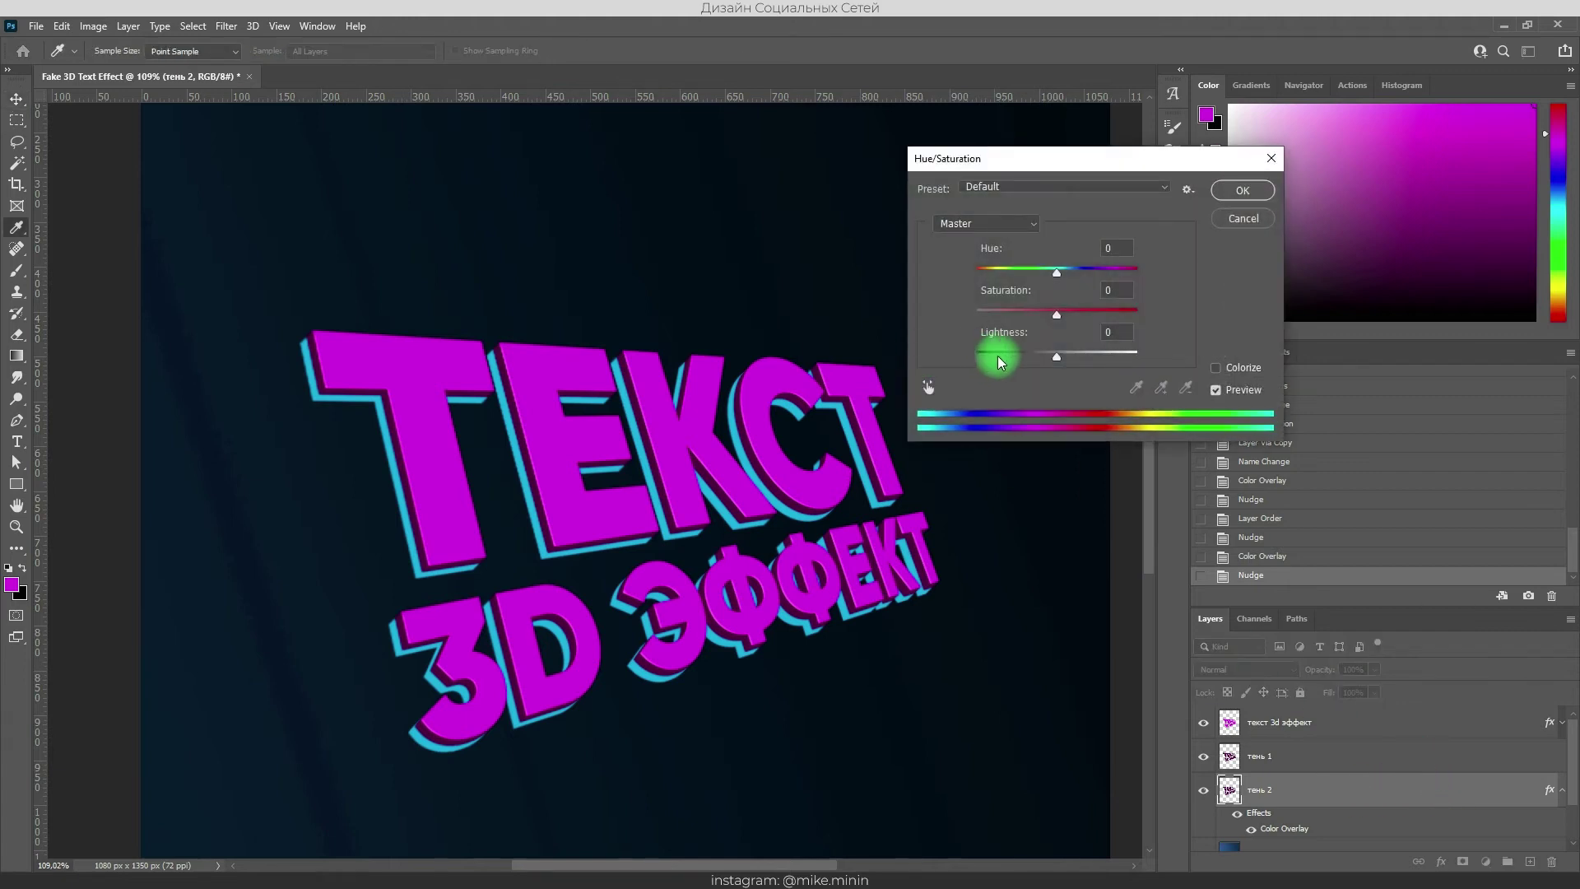
left_click_drag(1057, 354, 1052, 356)
key("Escape")
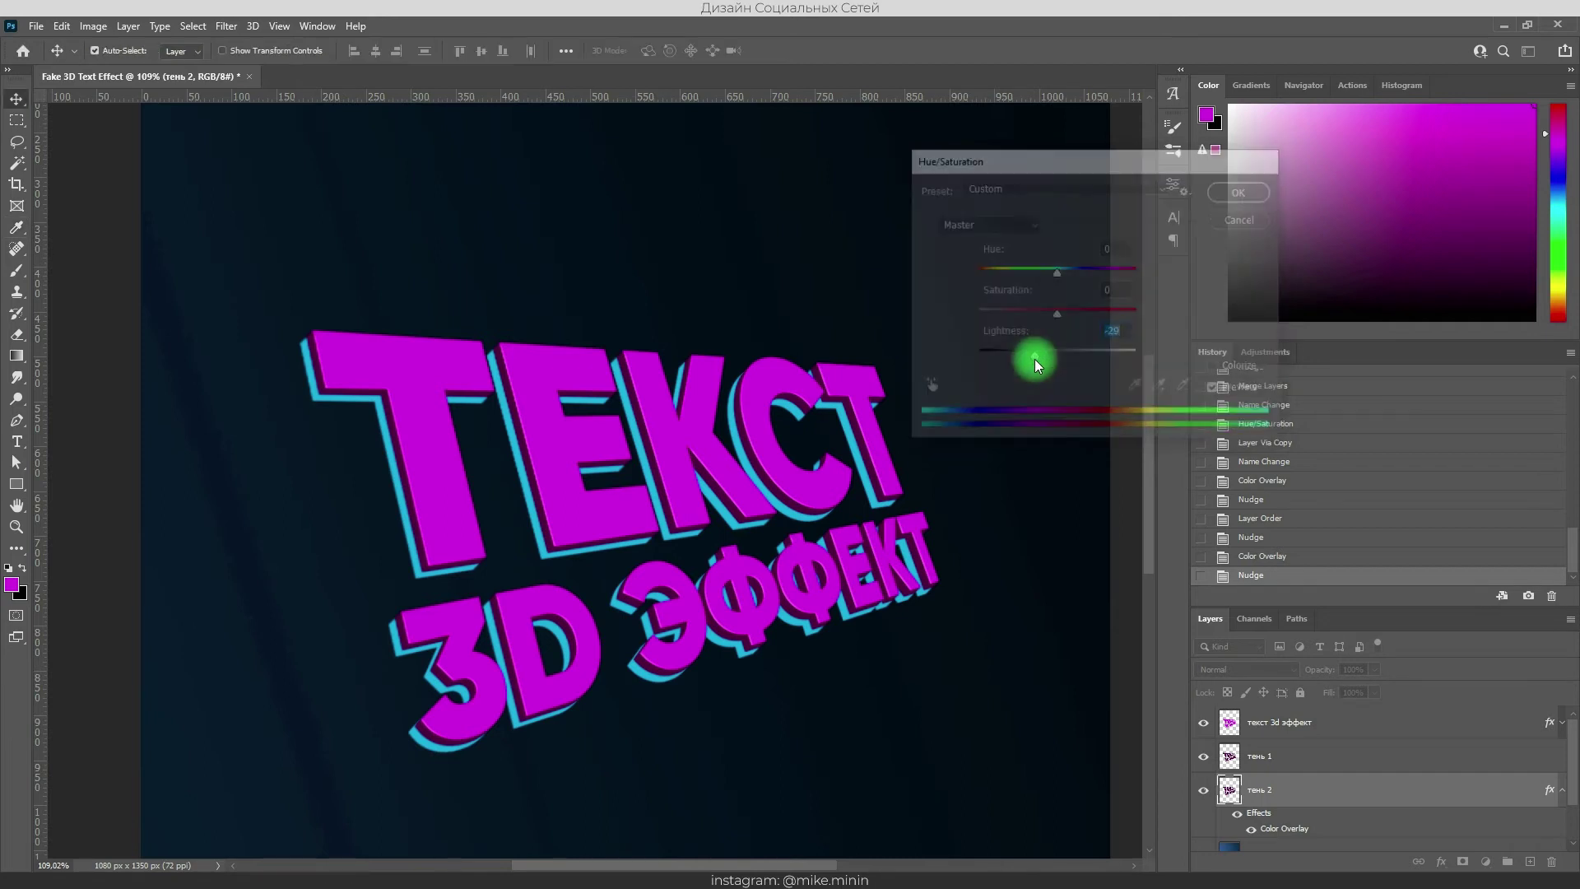
- Rasterize the layer style of тень 2
left_click(1562, 791)
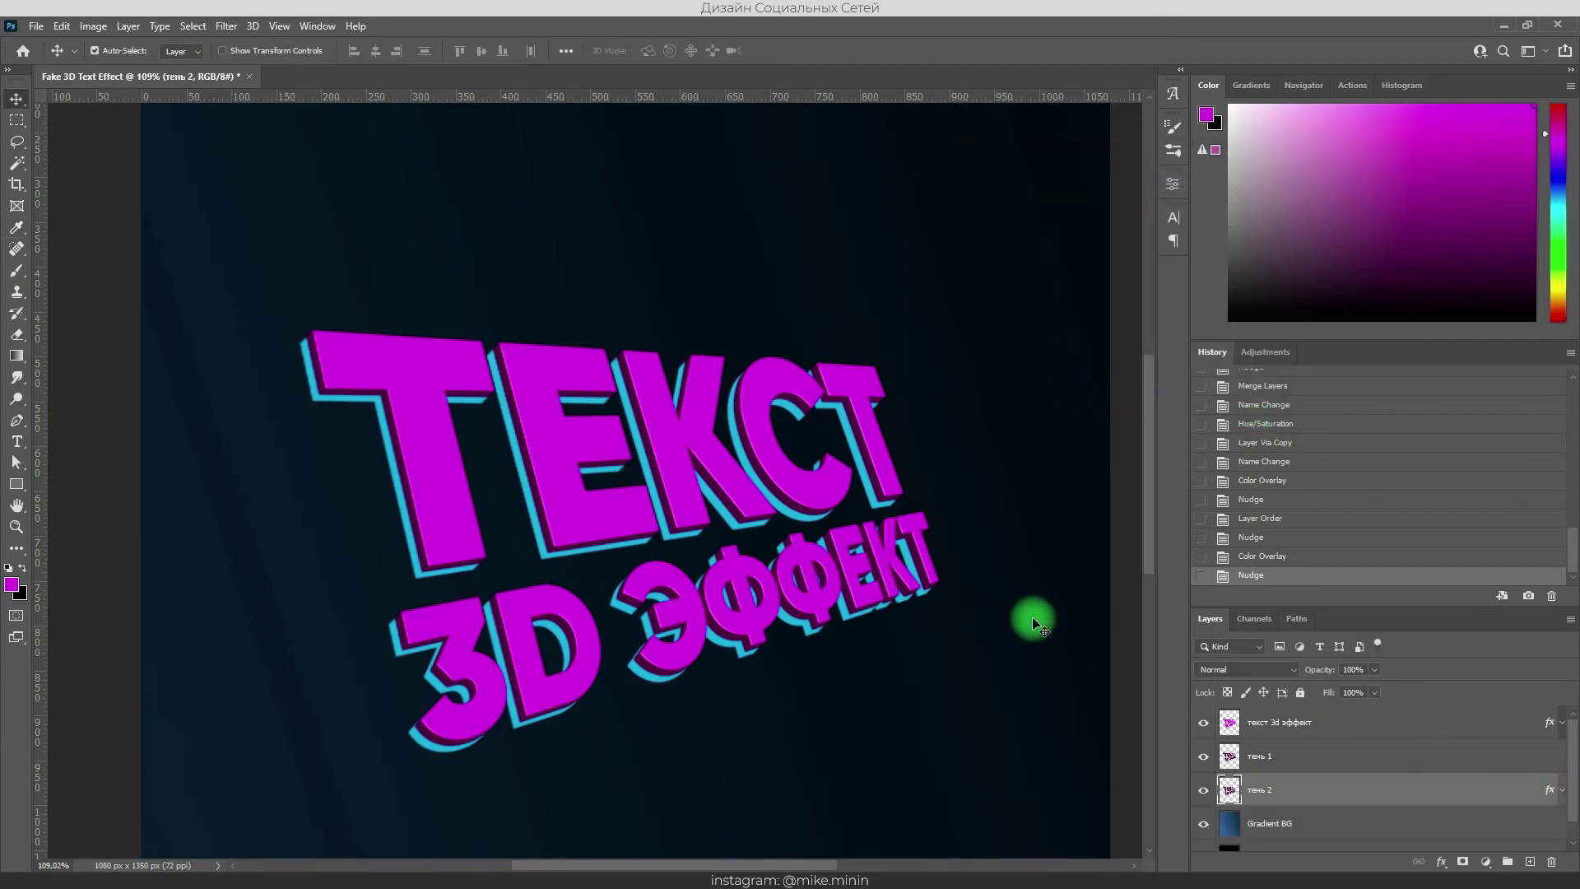
right_click(1411, 788)
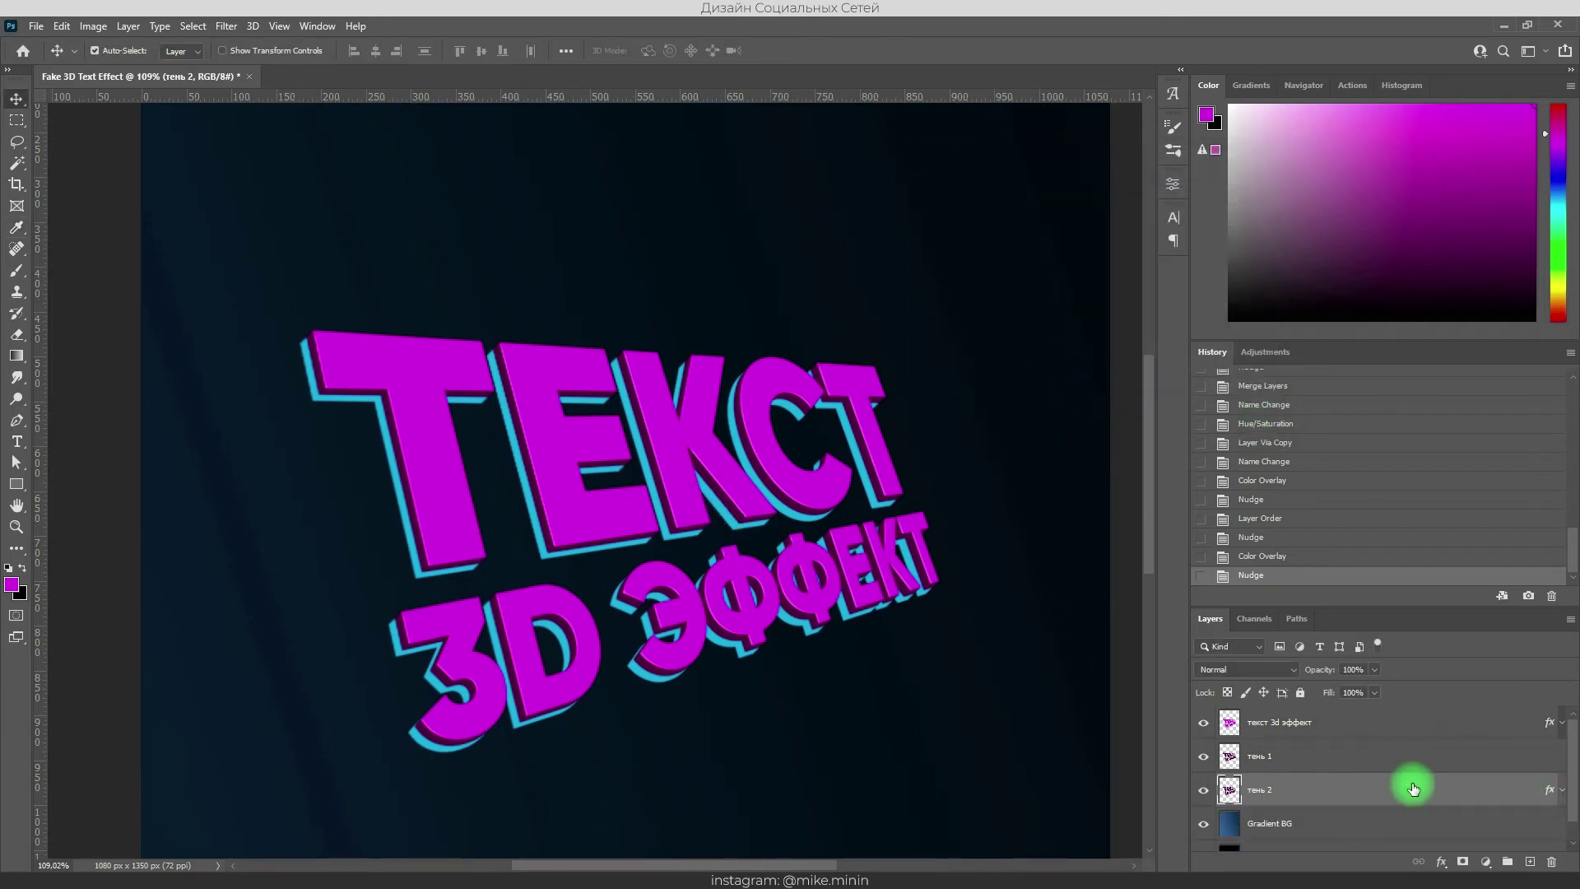
left_click(1386, 350)
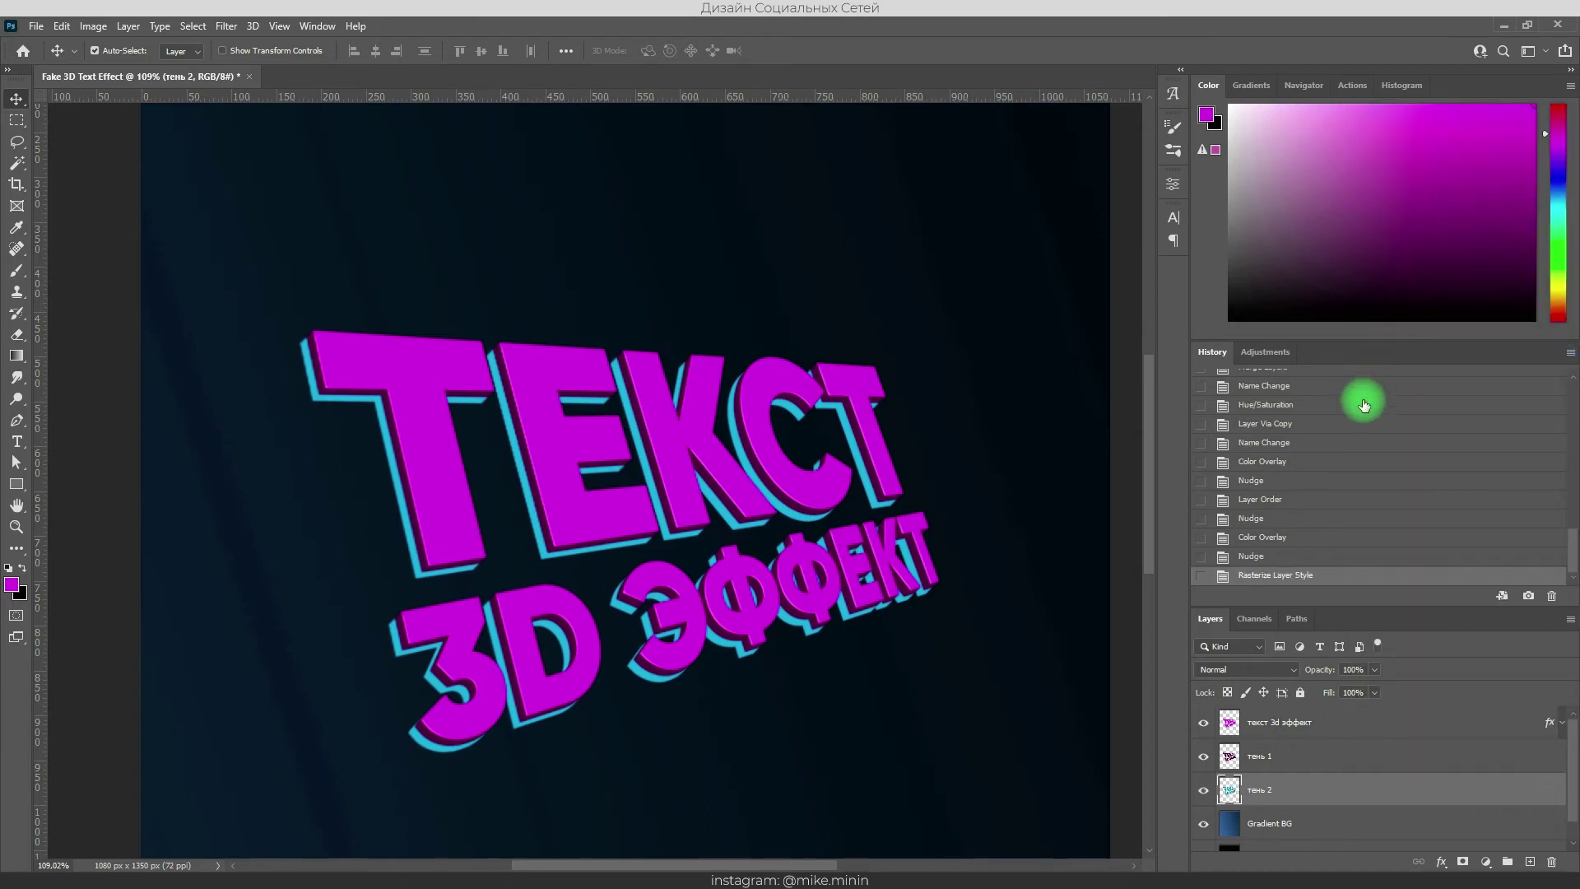
scroll(869, 570, "down", 3)
scroll(869, 569, "up", 3)
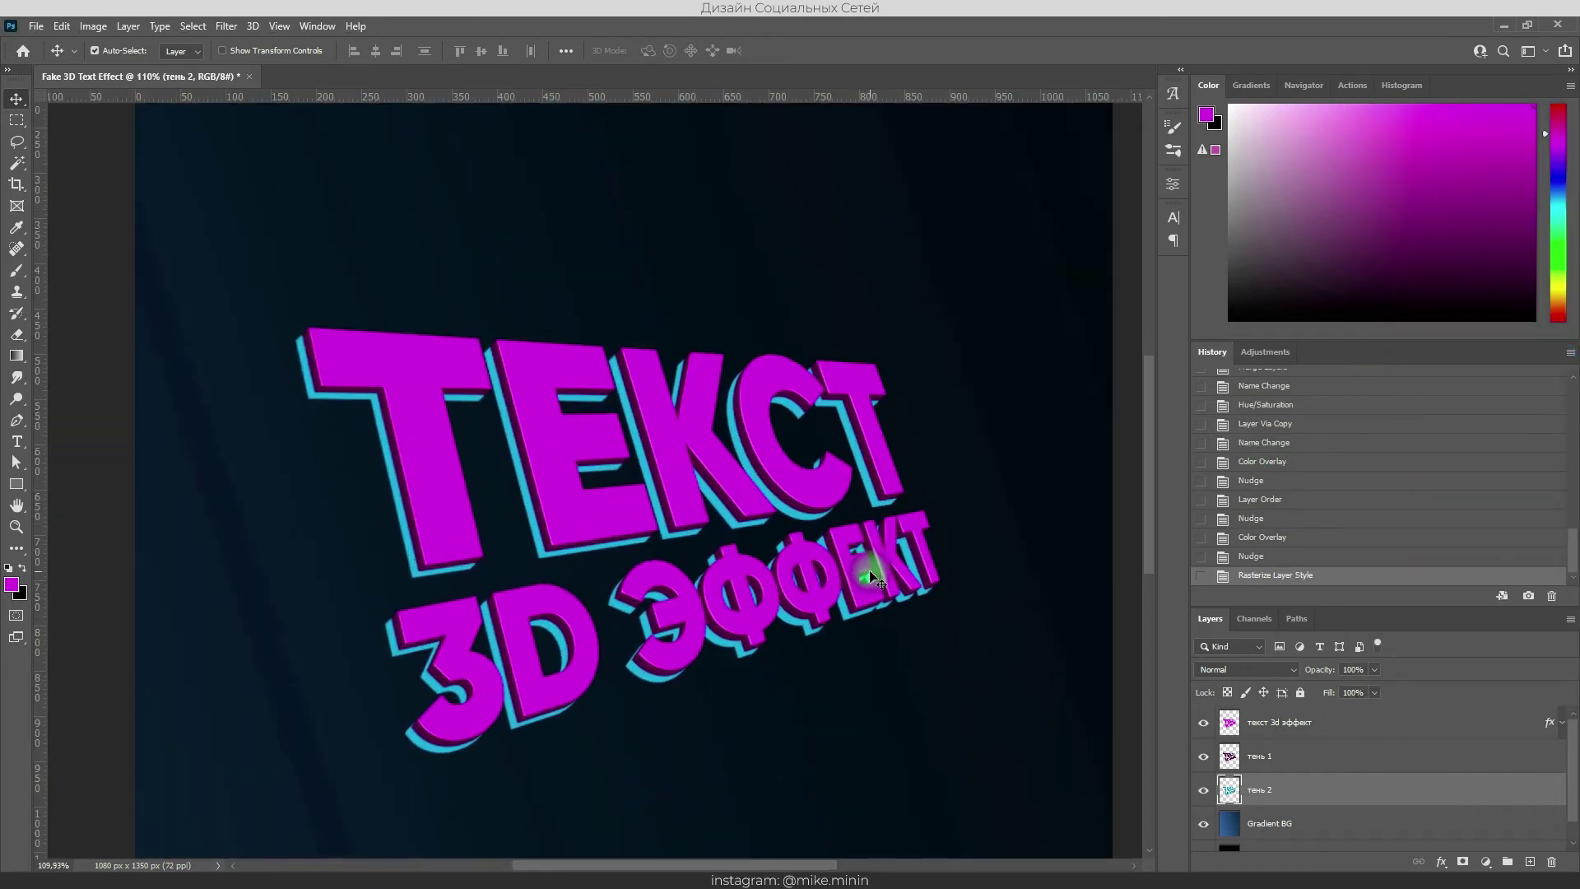
- Duplicate тень 2 and place тень 2 copy directly beneath it
key("ctrl")
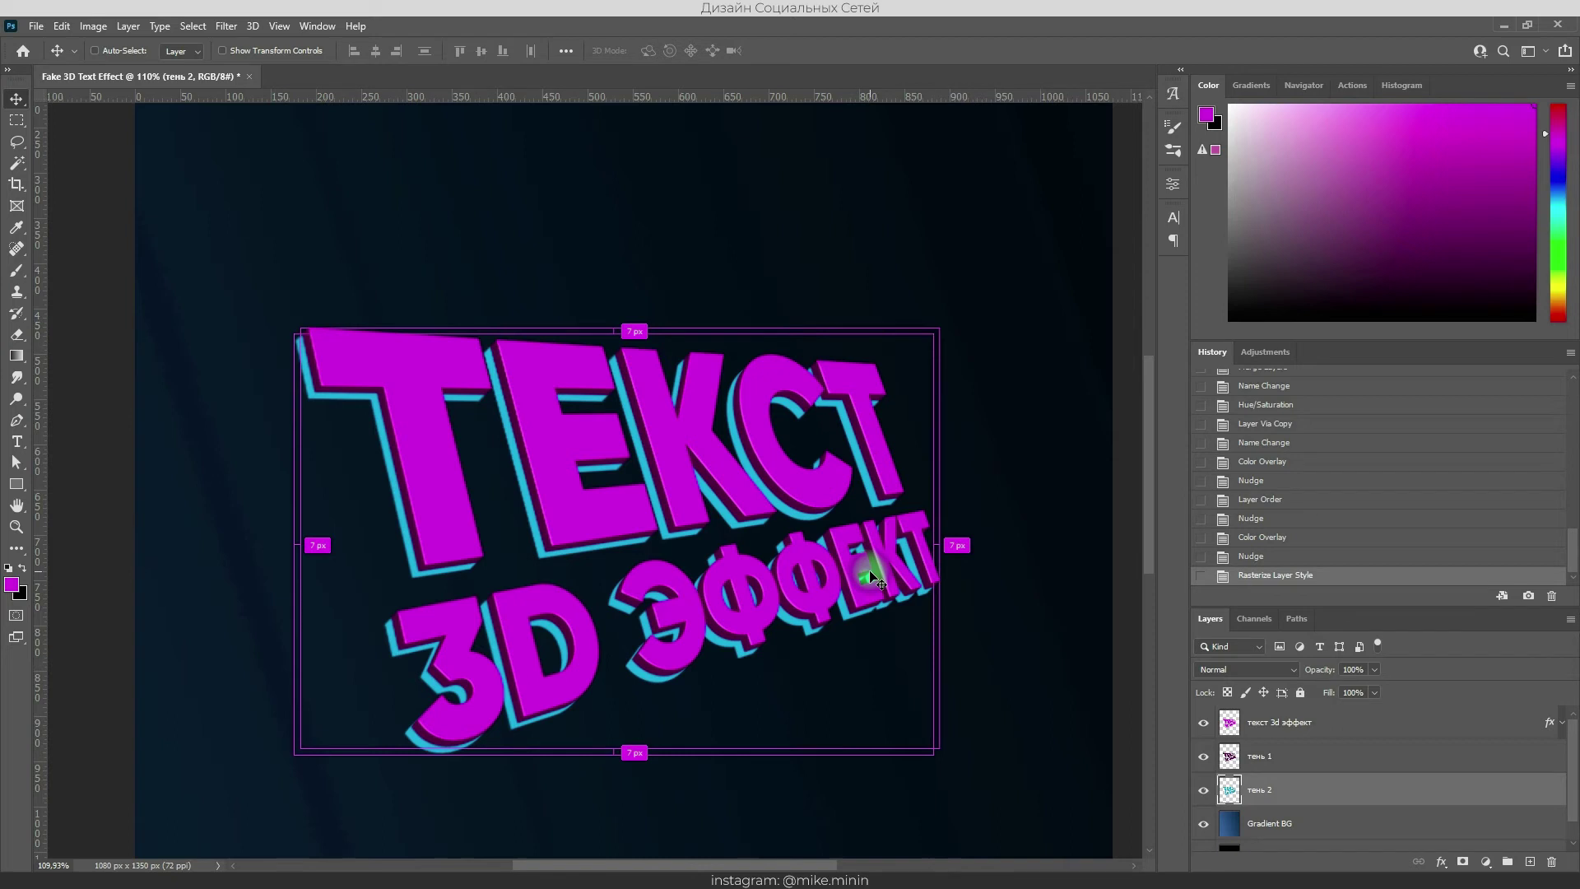
key("ctrl+j")
scroll(1298, 723, "down", 1)
left_click_drag(1330, 765, 1300, 802)
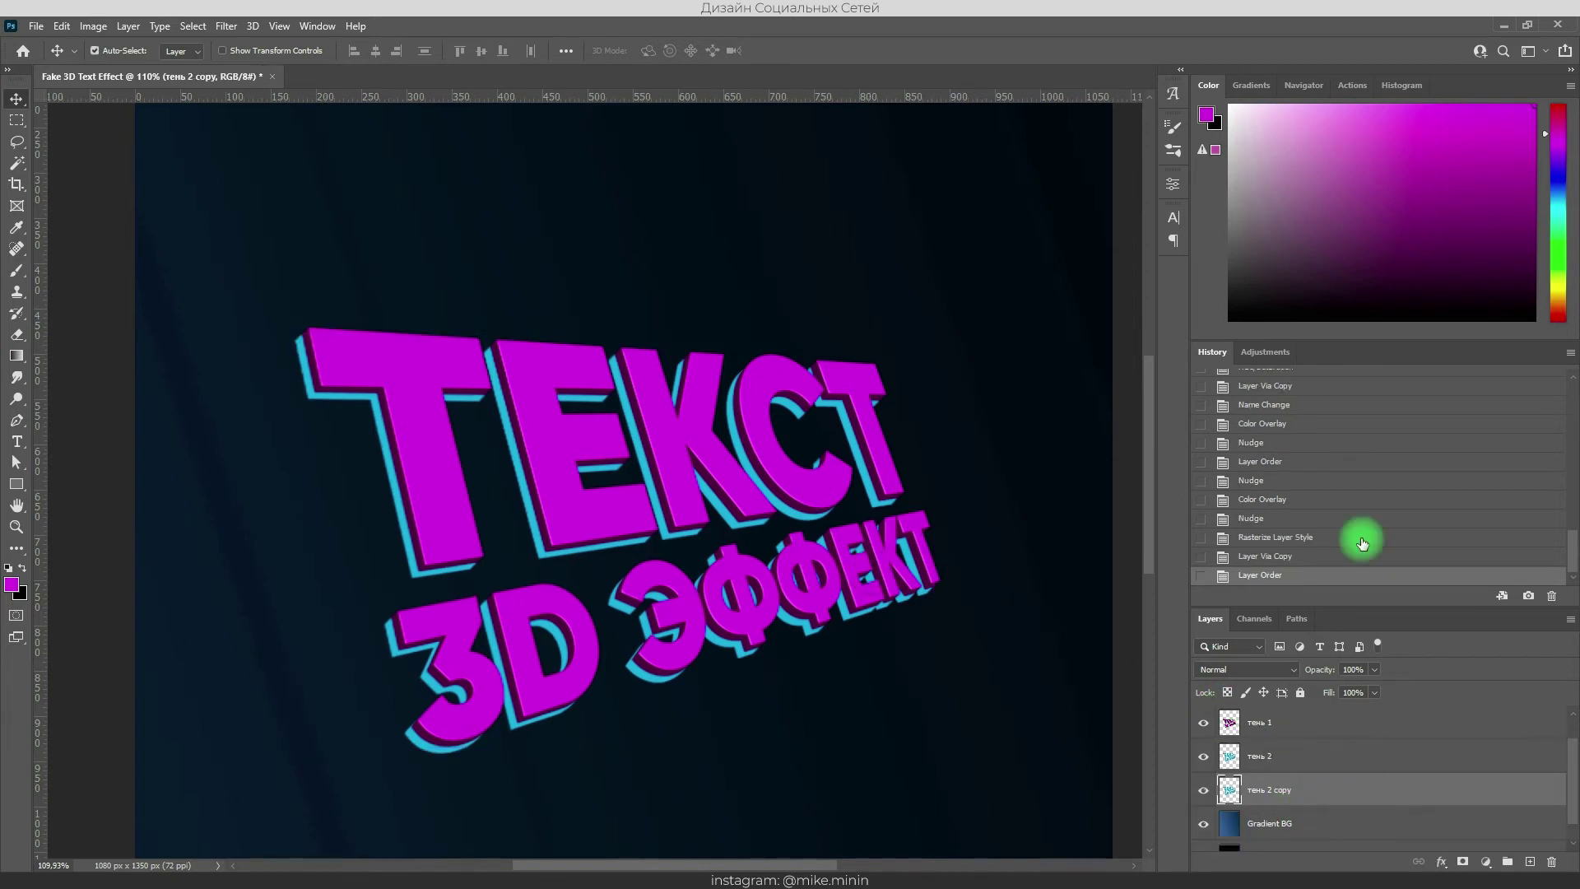
- Give тень 2 copy a bright green Color Overlay
double_click(1362, 790)
left_click(979, 255)
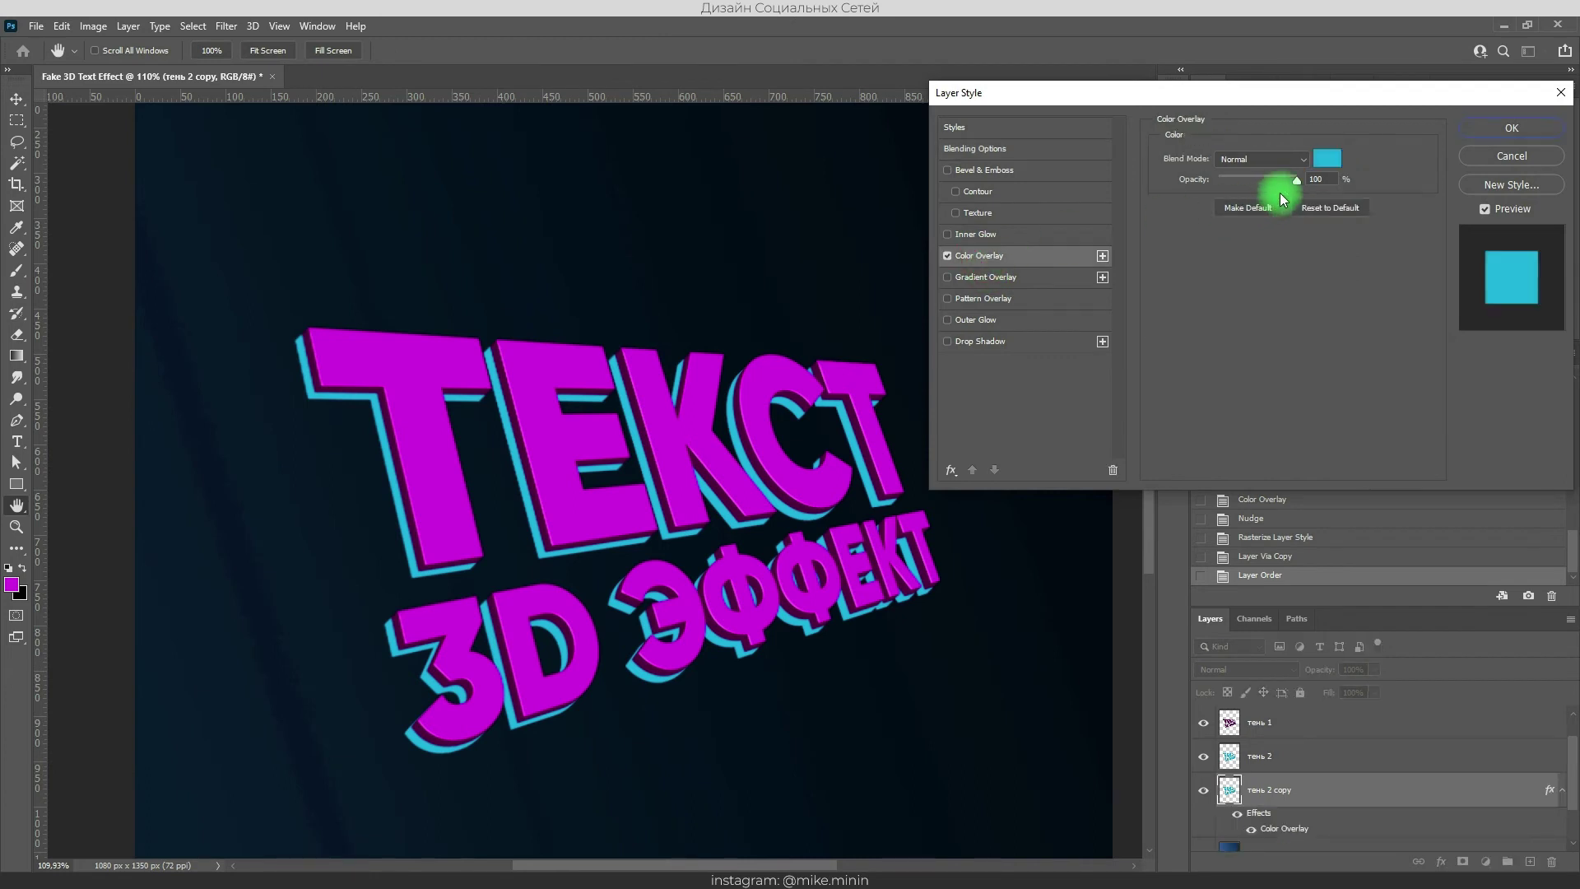
left_click(1326, 158)
left_click_drag(1246, 412, 1026, 303)
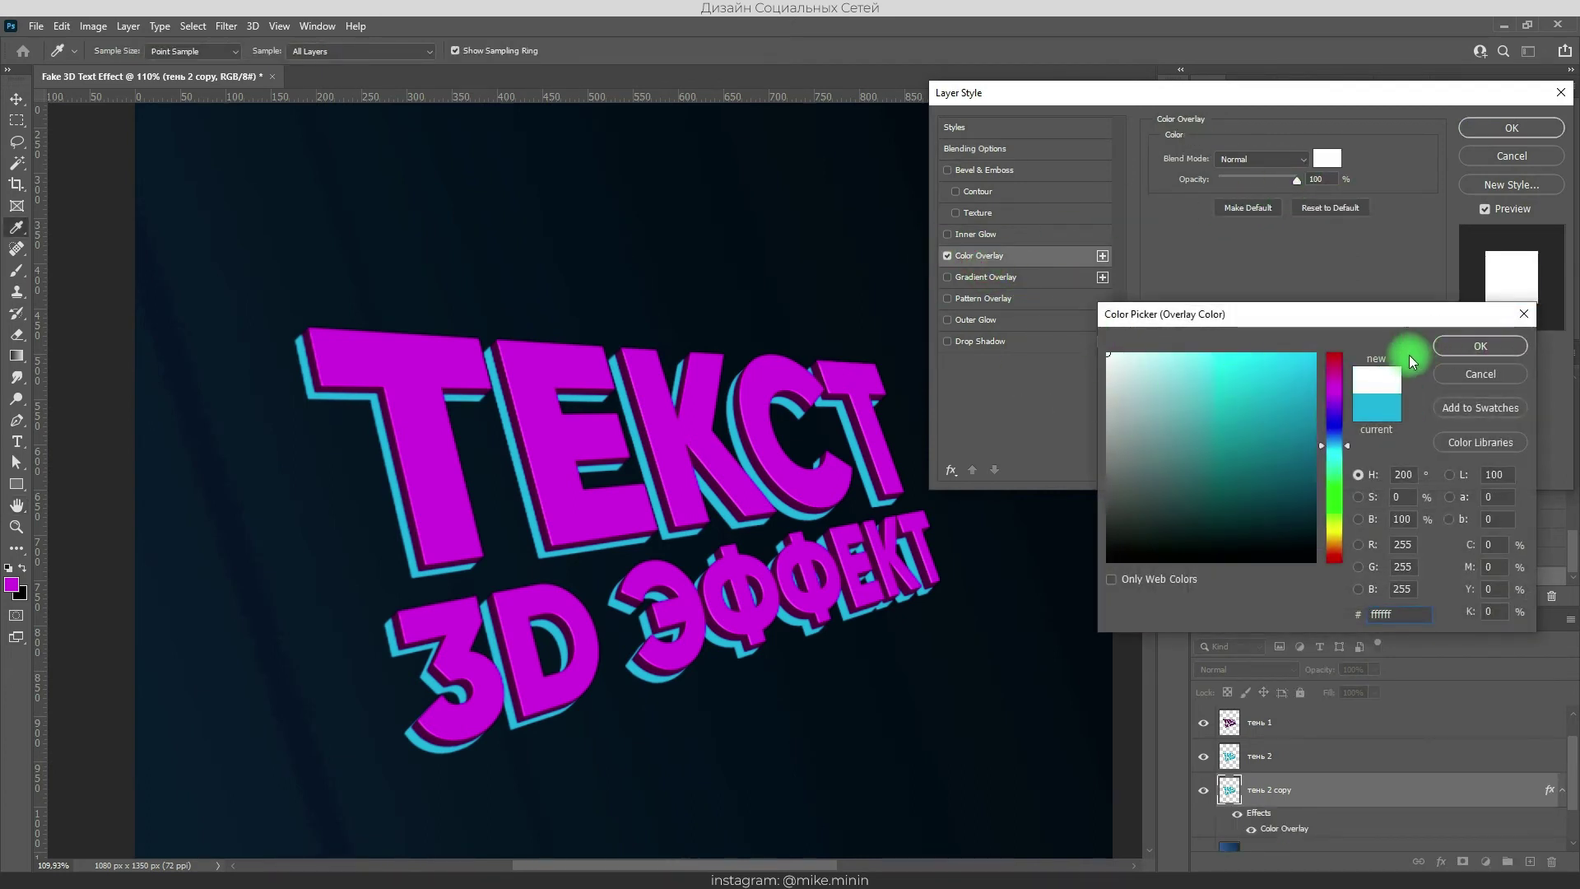
left_click_drag(1349, 433, 1346, 477)
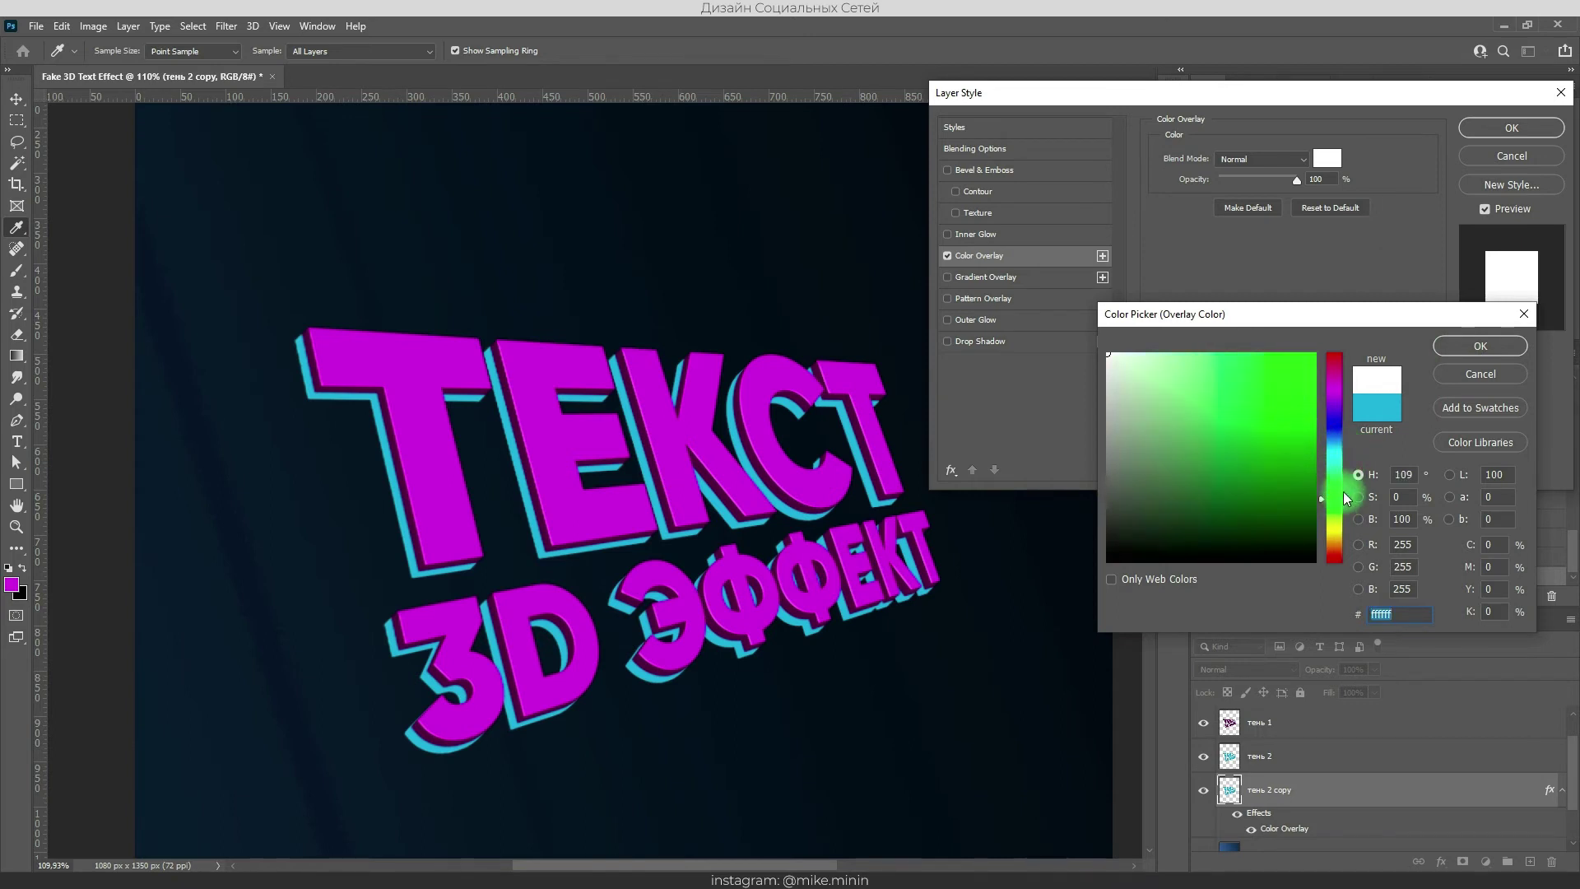
left_click_drag(1288, 395, 1449, 297)
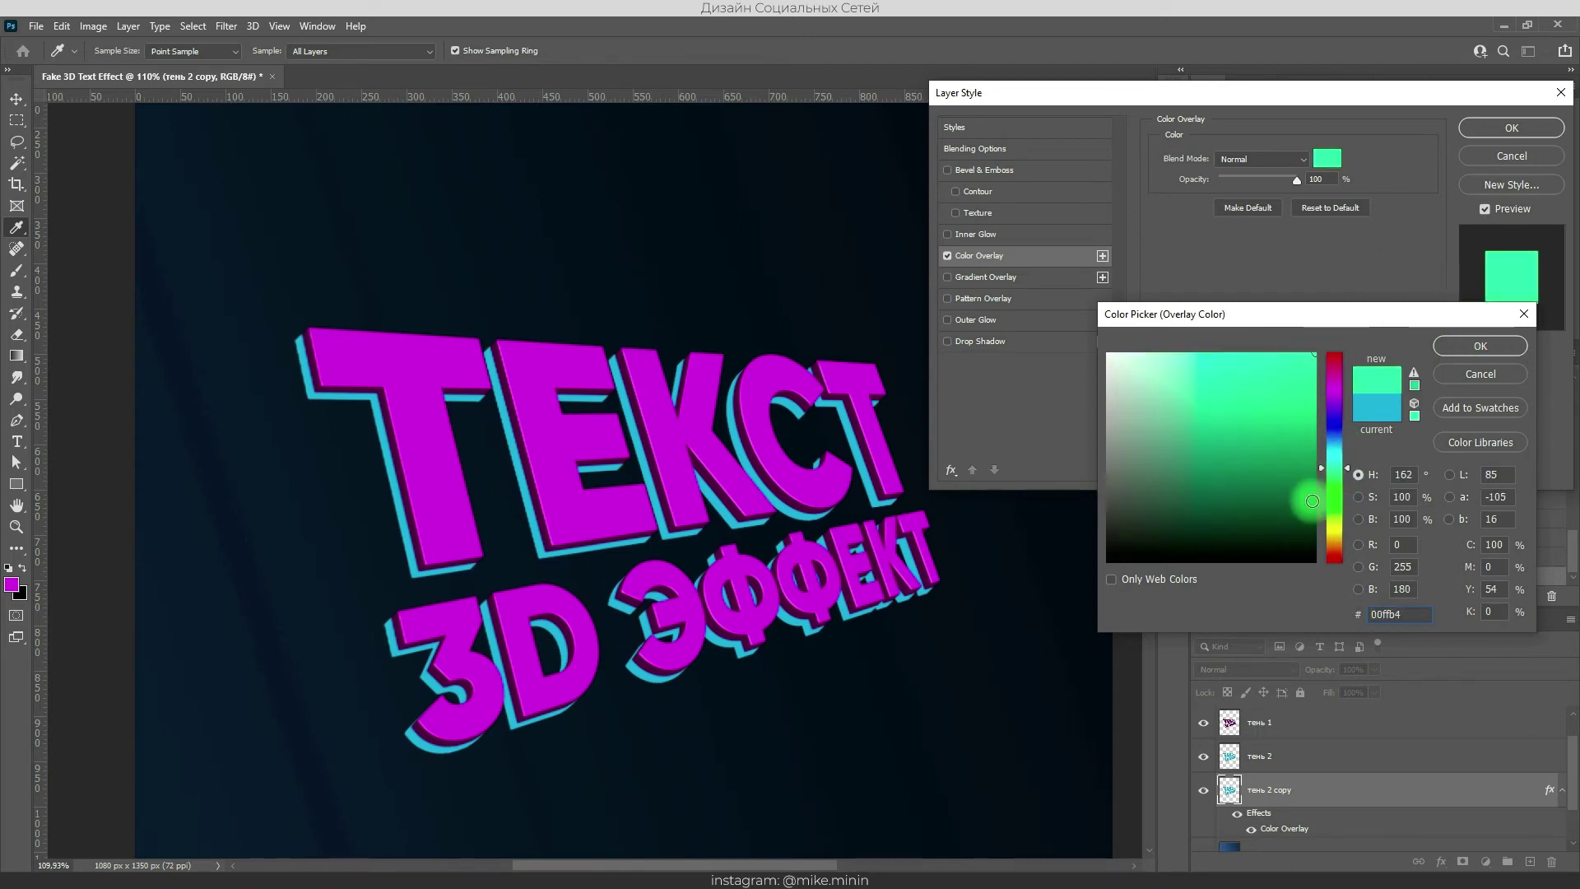
left_click(1474, 346)
left_click(1523, 128)
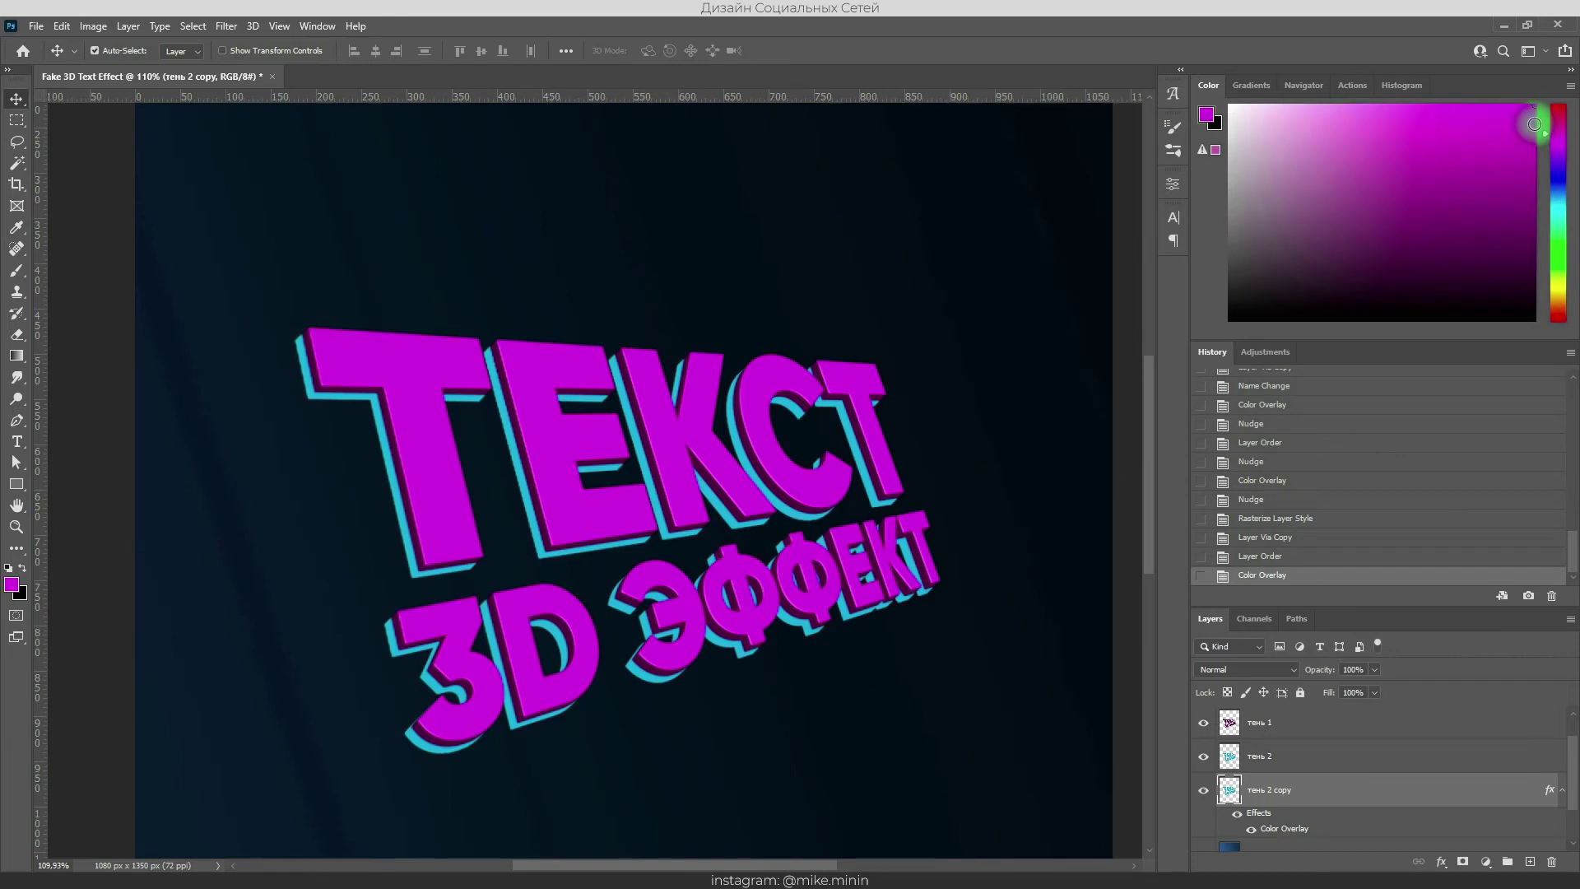
- Offset тень 2 copy down and to the left with arrow-key nudges
key("shift+Left")
key("shift+Down")
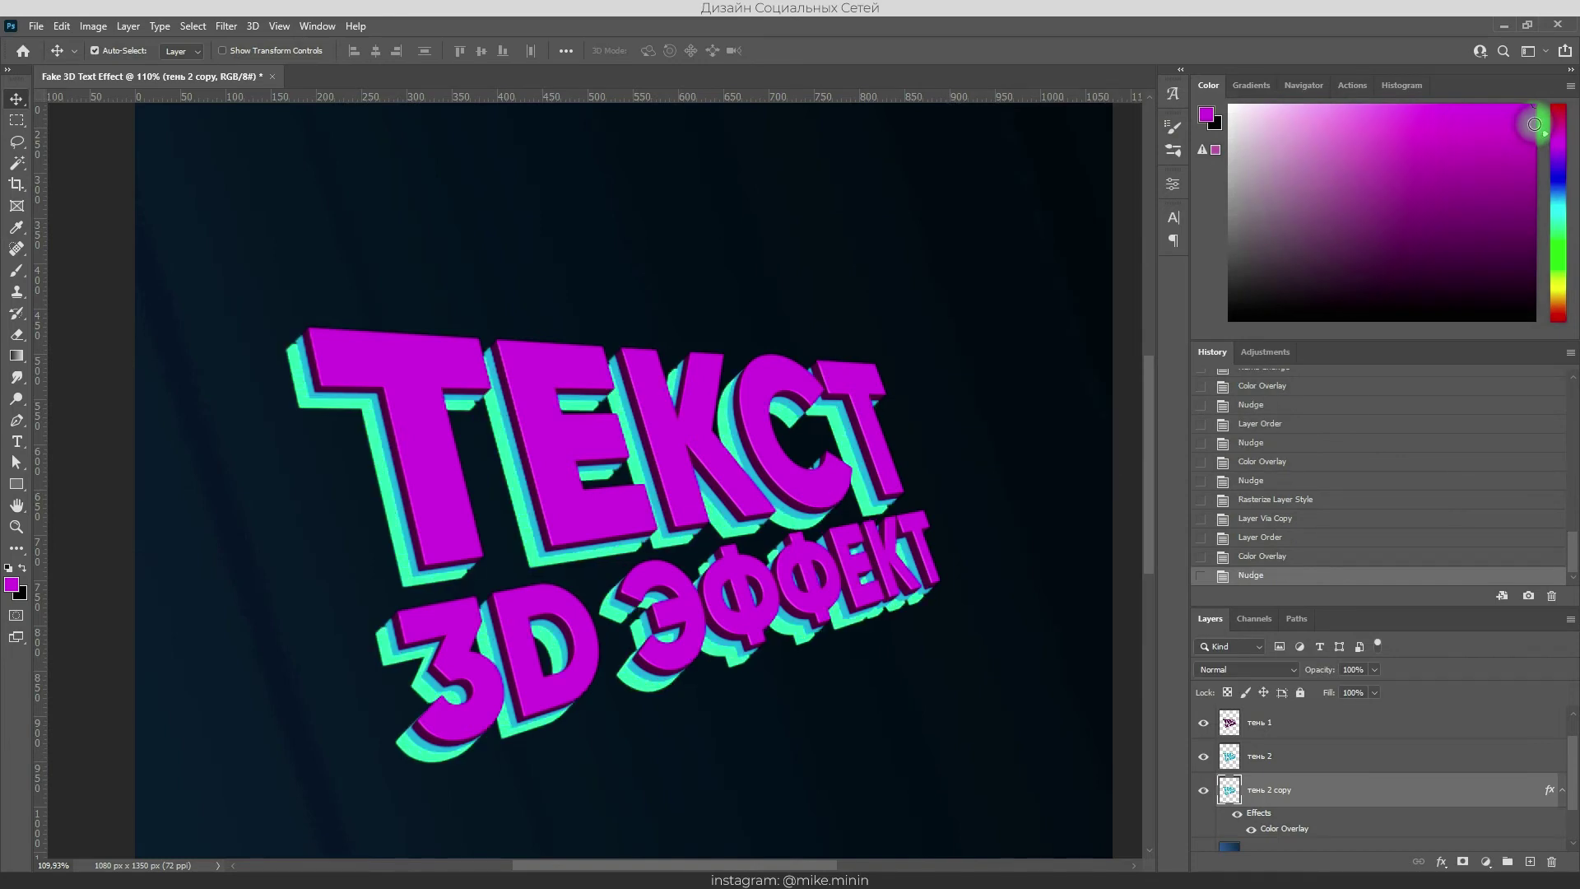
key("shift+Up")
key("Right")
key("Right")
key("Right")
key("Left")
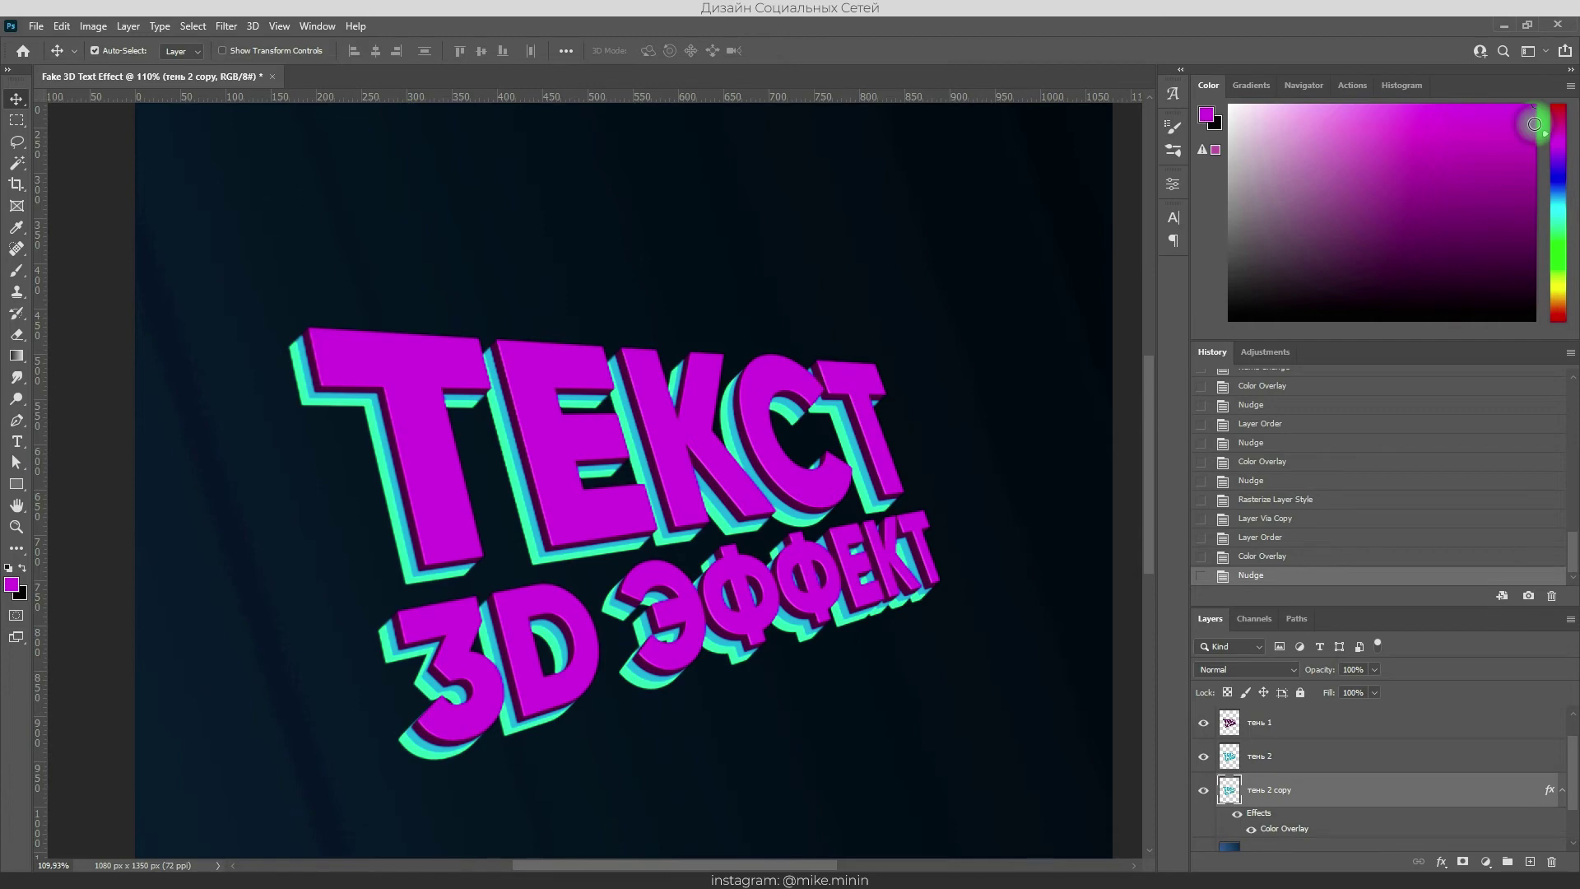
- Change тень 2 copy's Color Overlay to pure blue (0000ff)
left_click(1271, 303)
left_click(988, 255)
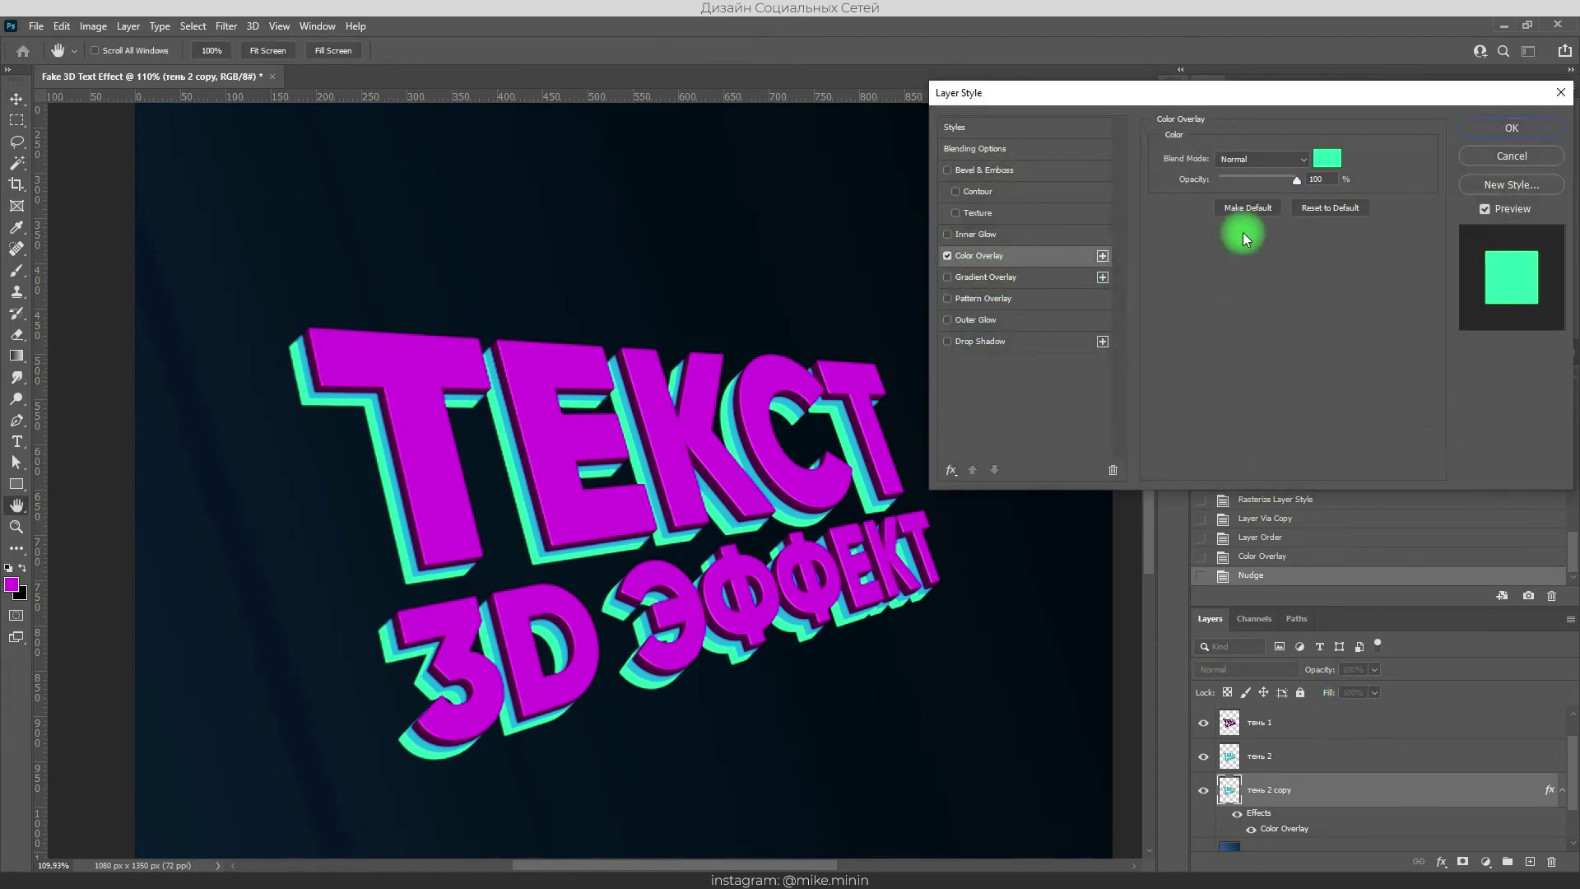
left_click(1328, 159)
left_click_drag(1327, 338, 1347, 543)
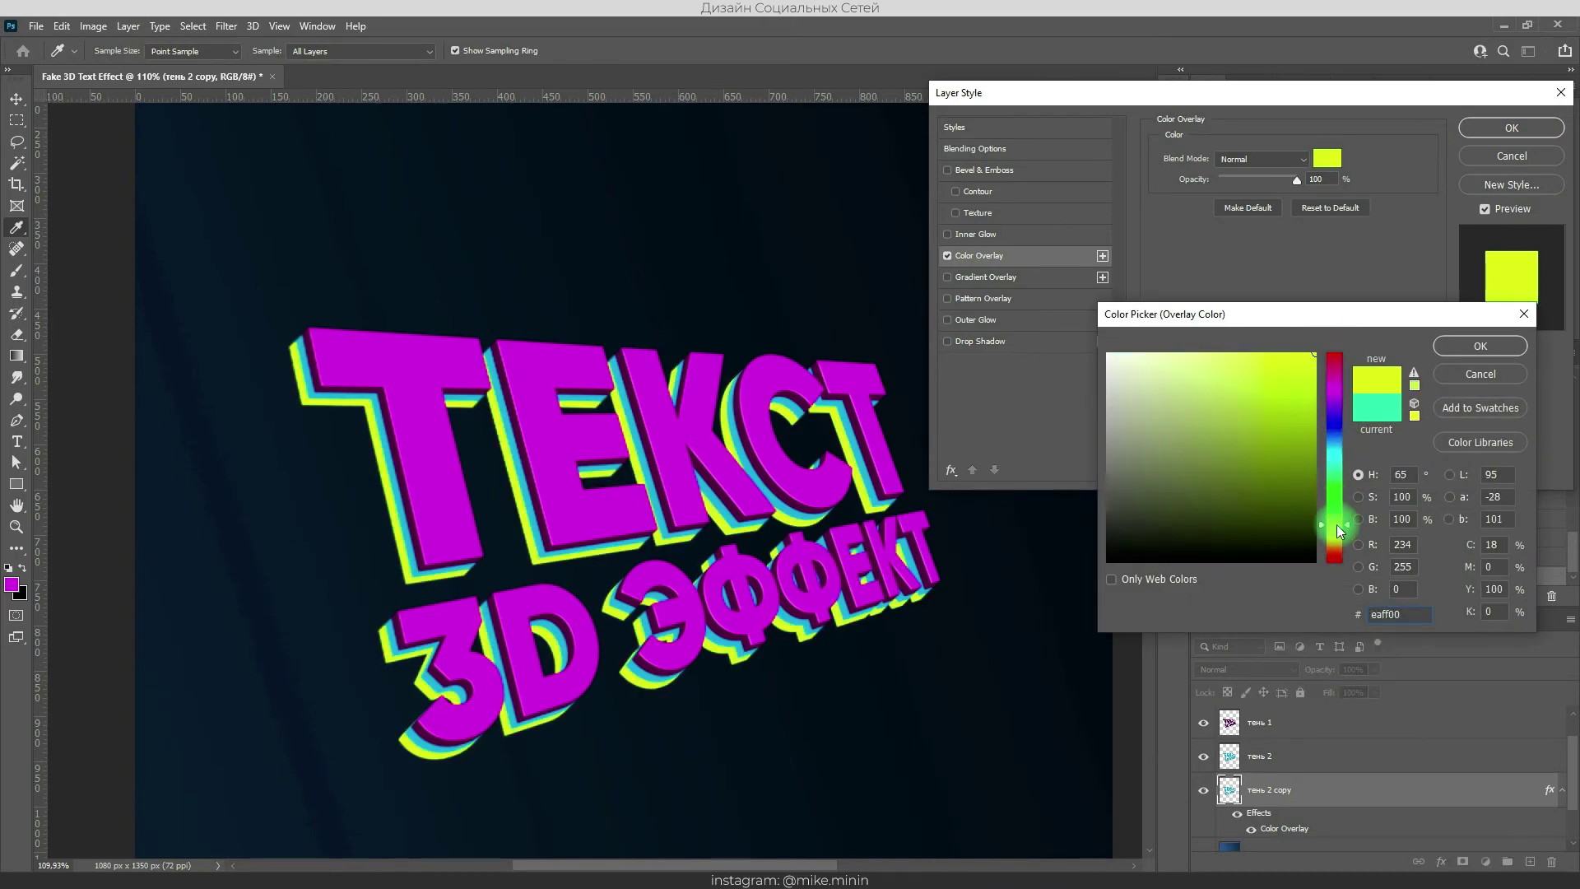
mouse_move(1347, 543)
left_mouse_down()
mouse_move(1345, 405)
mouse_move(1345, 423)
left_mouse_up()
left_click(1480, 346)
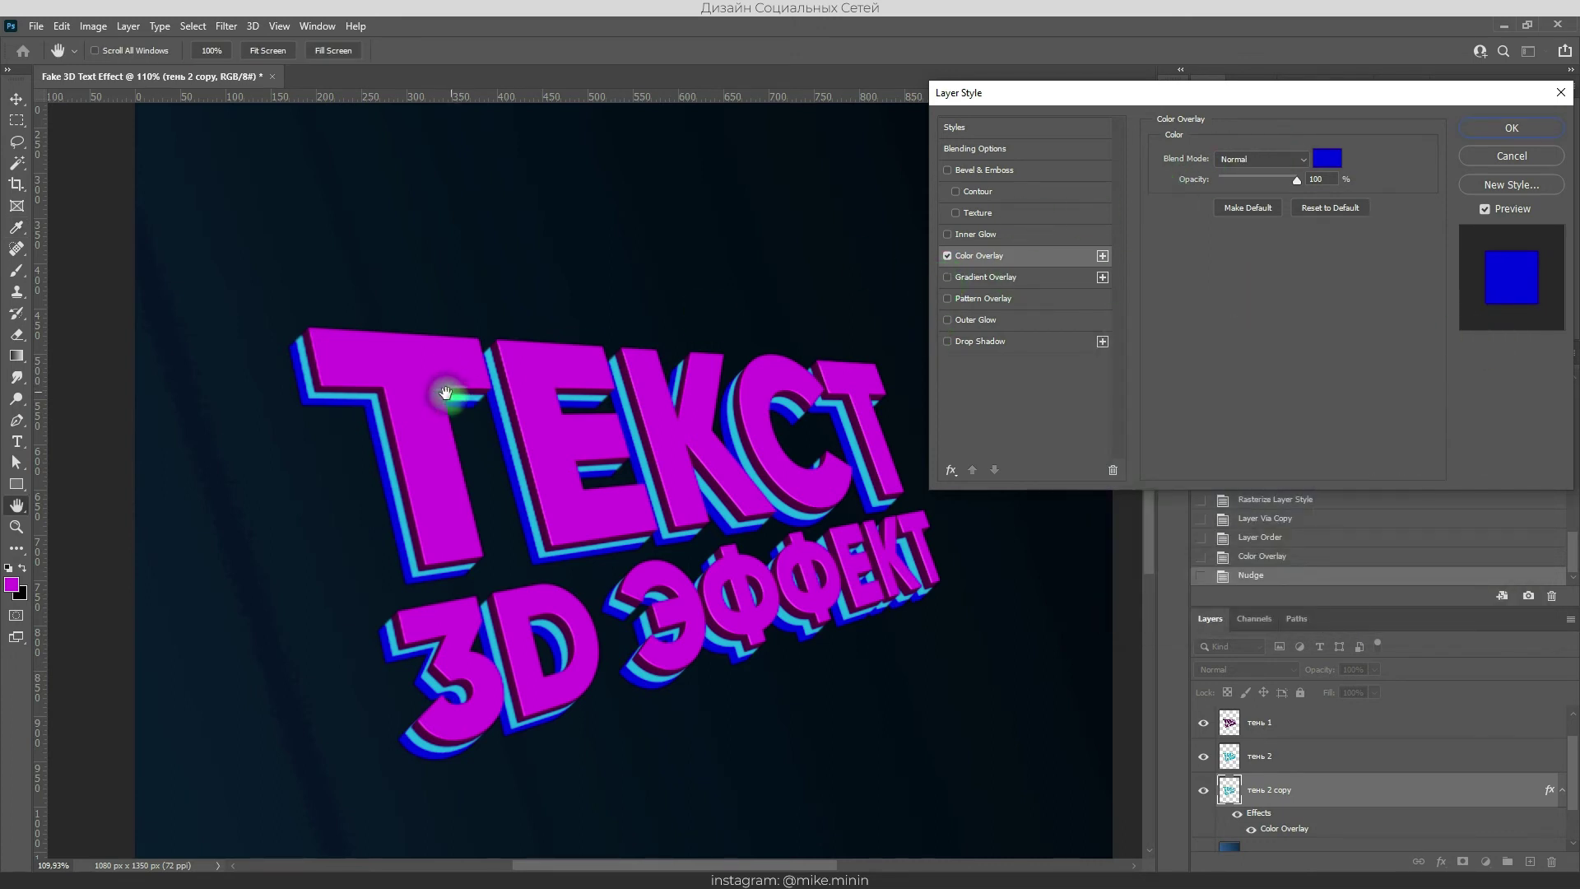
scroll(397, 553, "up", 3)
scroll(397, 553, "up", 2)
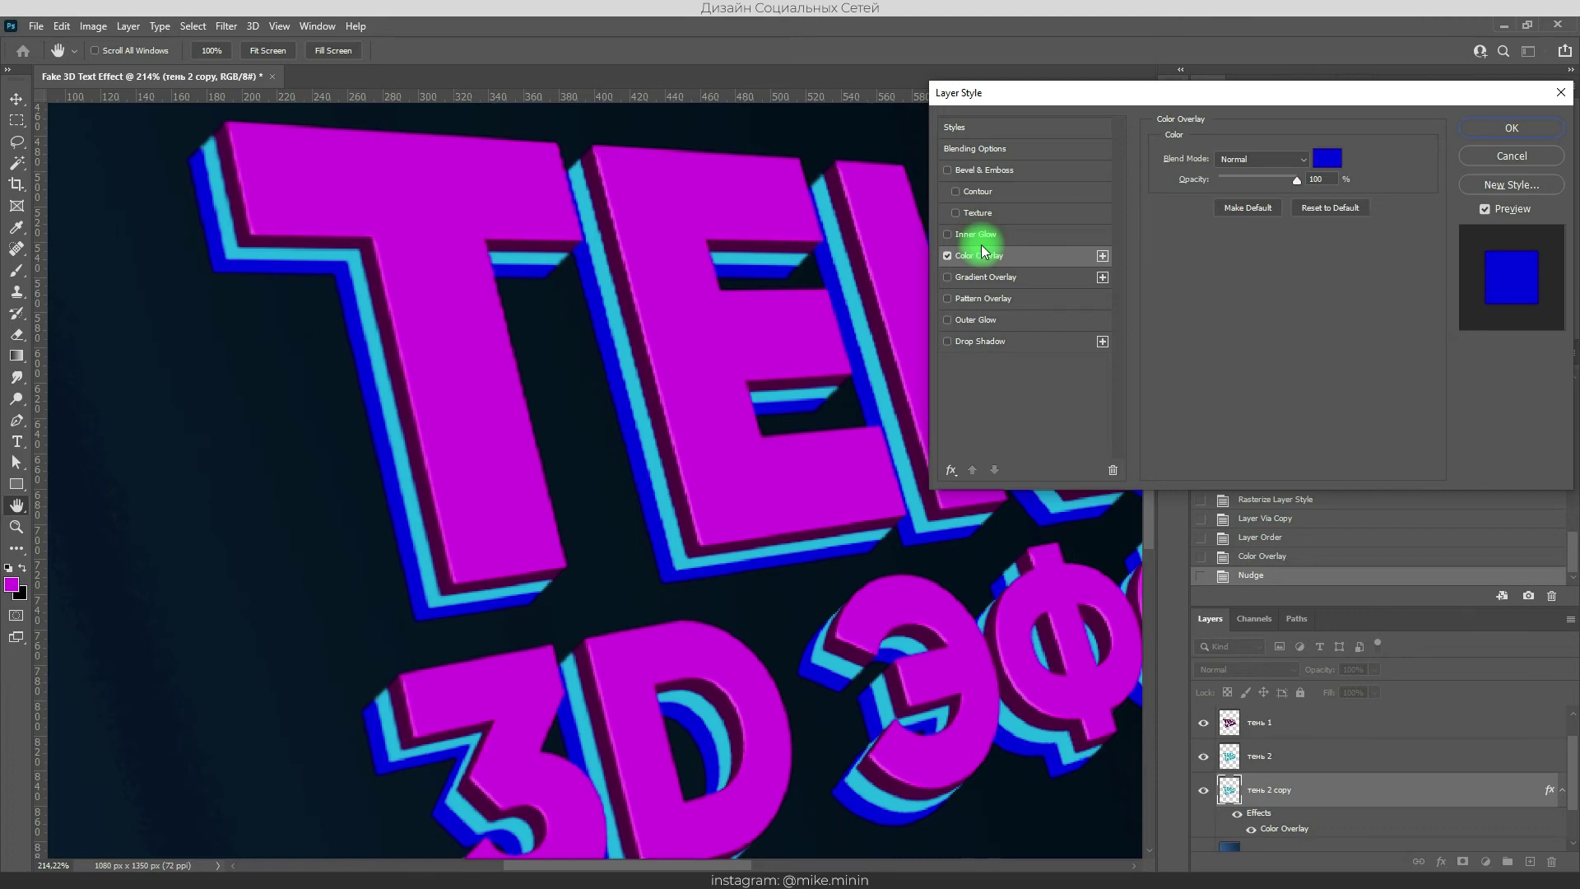
- Add a white Inner Shadow at 100% opacity, Normal mode, with local angle around -121°
left_click(951, 470)
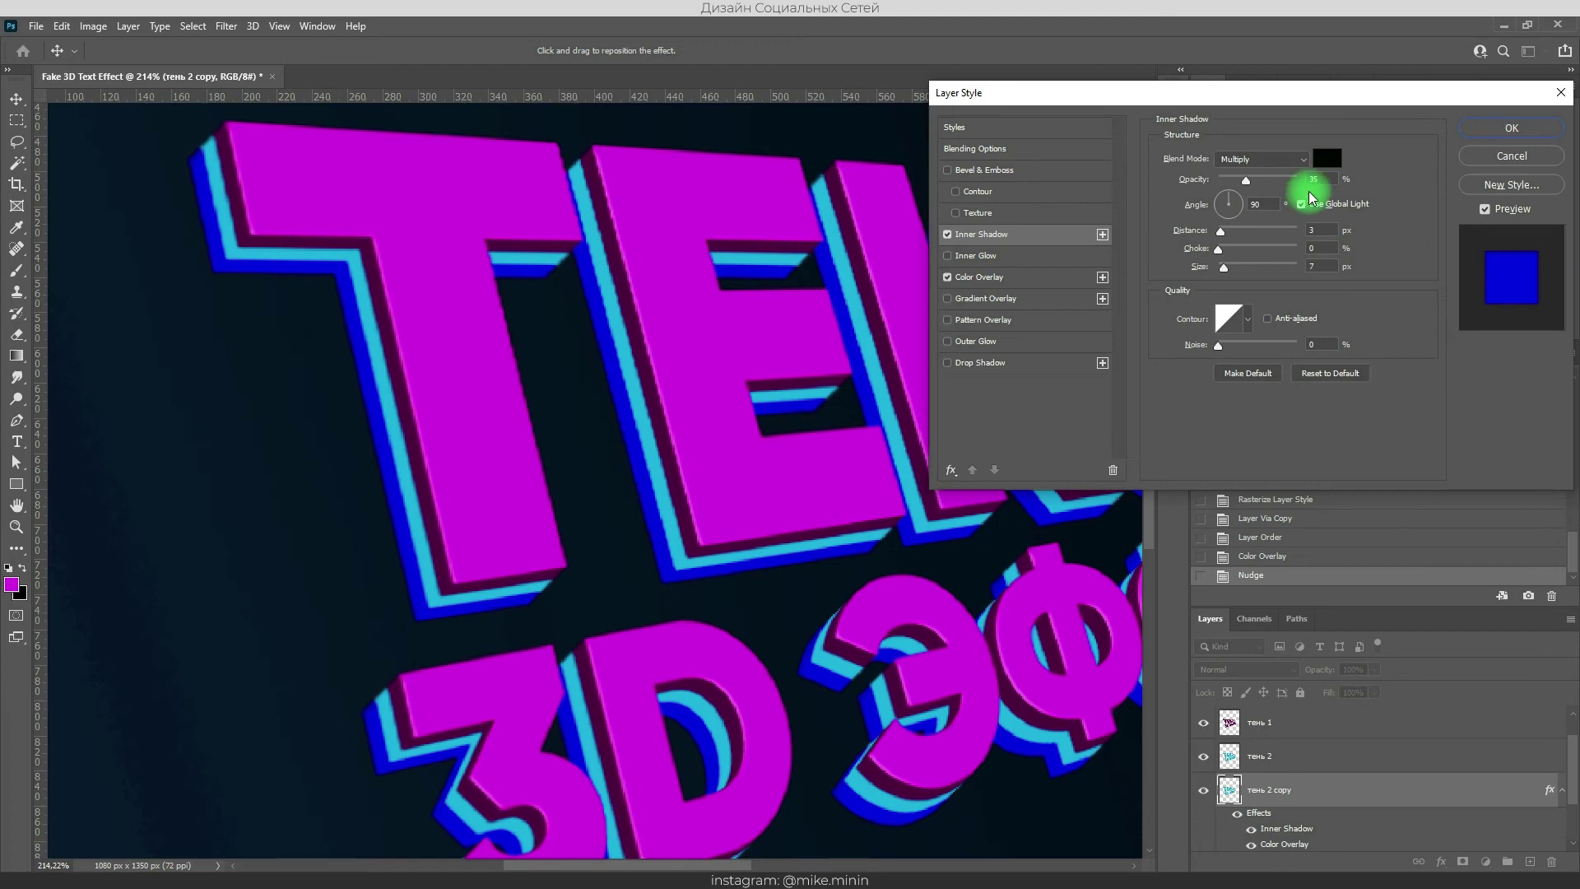
left_click(1324, 163)
left_click_drag(1227, 409, 952, 301)
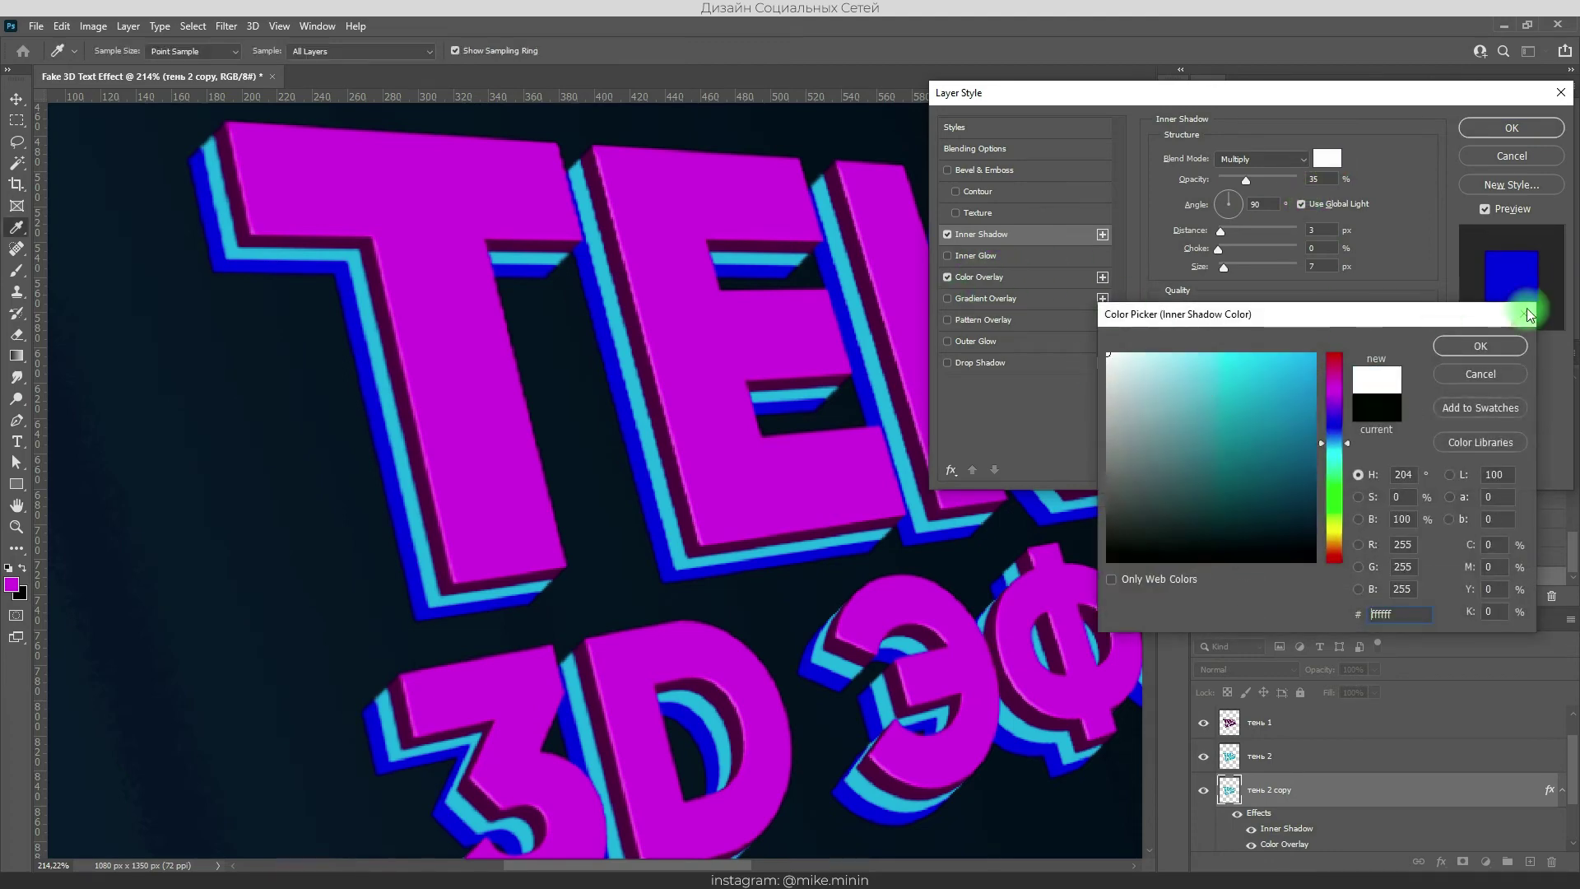
left_click(1482, 346)
left_click_drag(1246, 180, 1337, 168)
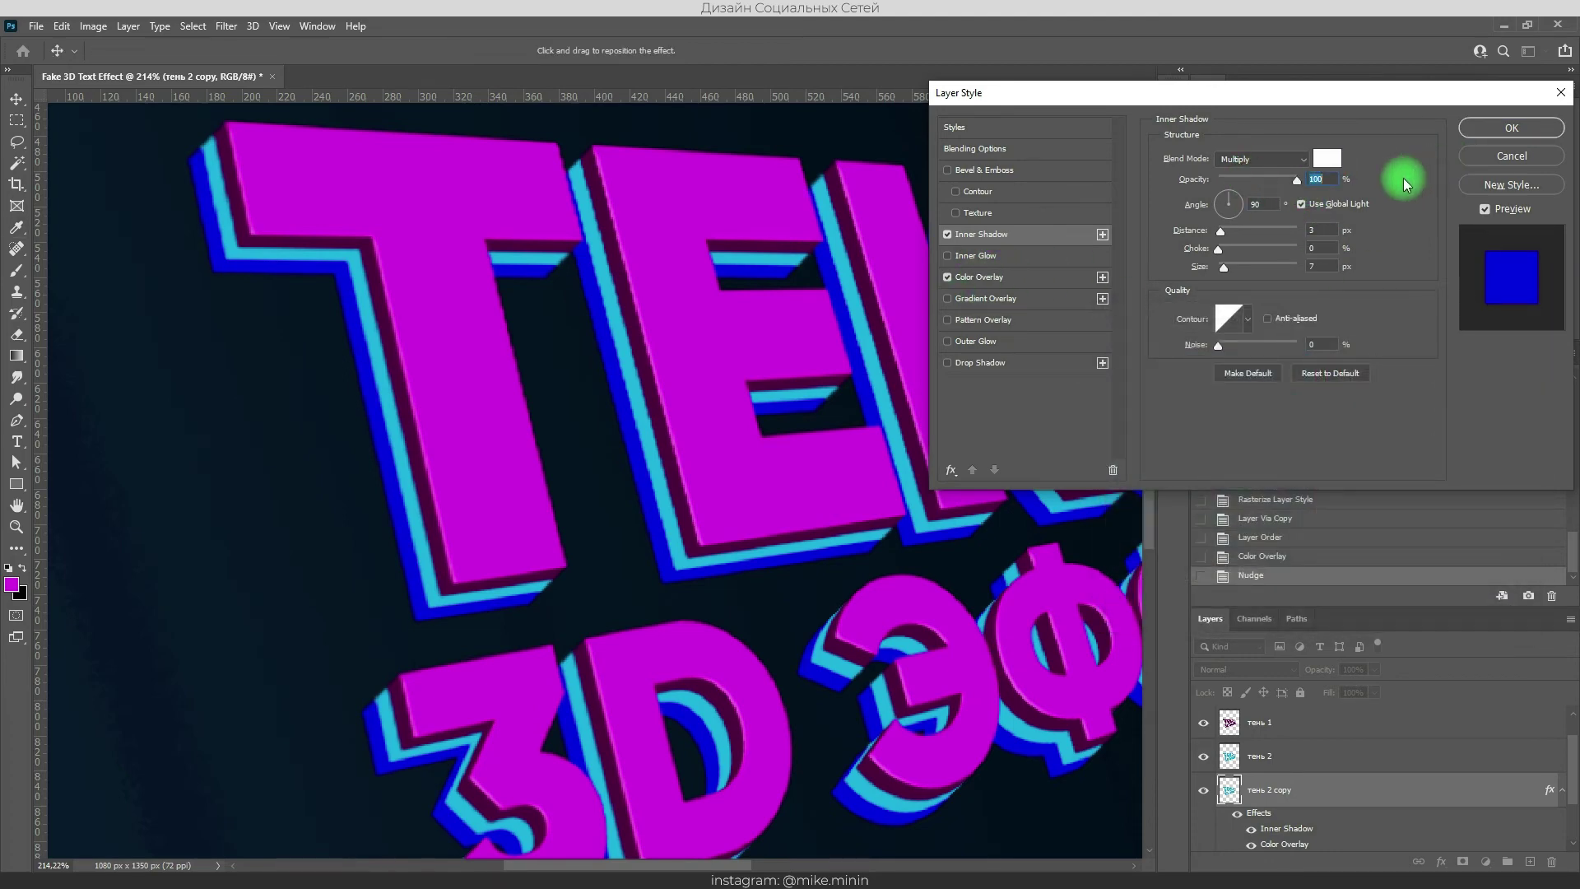
left_click(1303, 205)
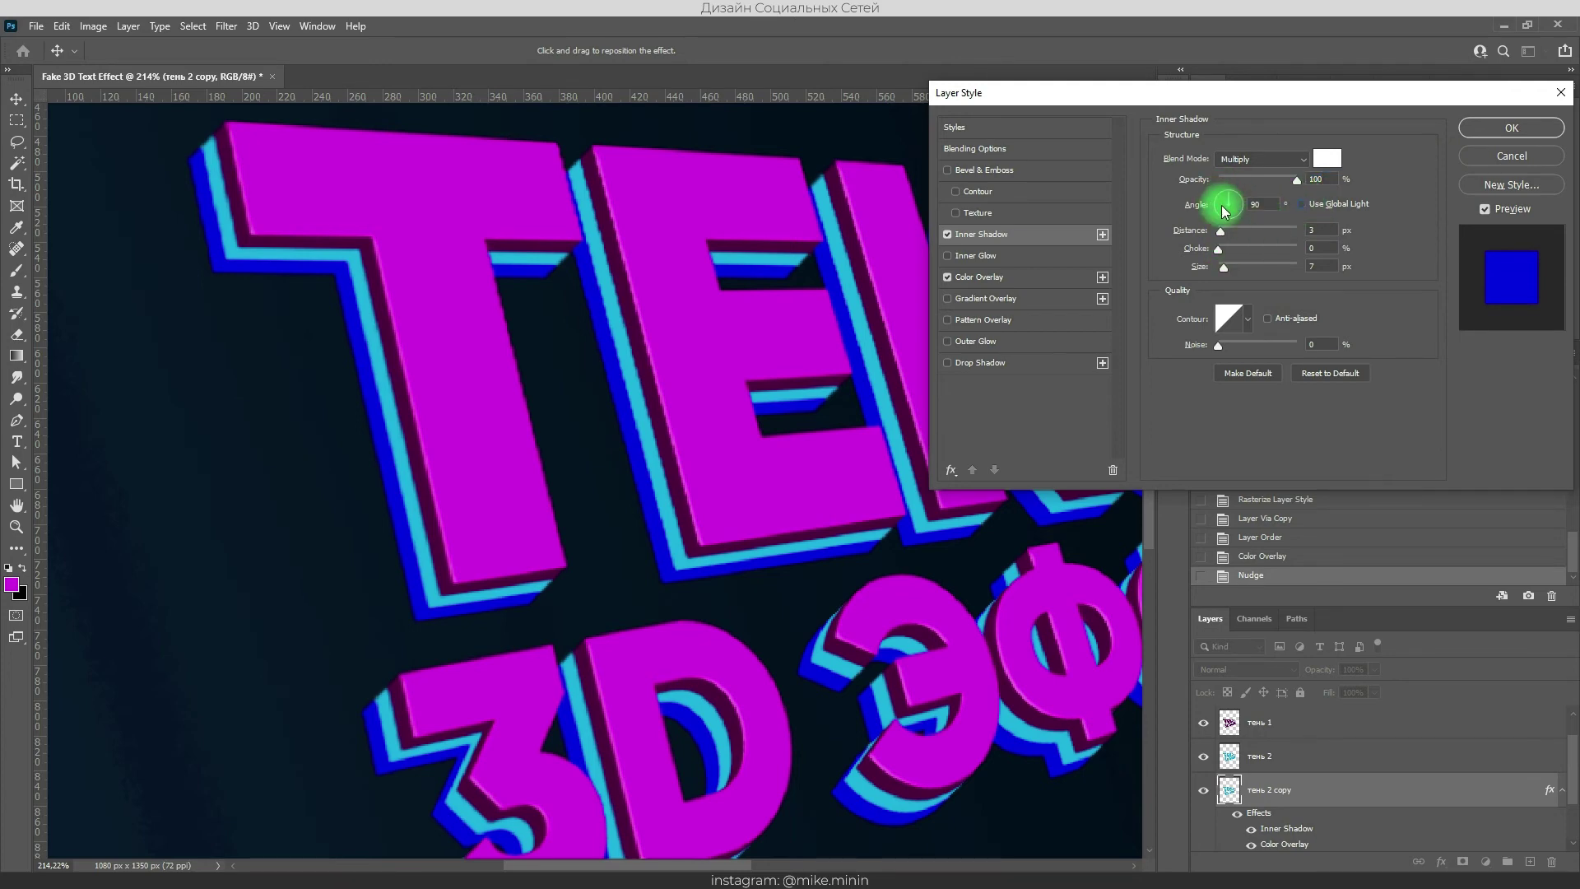
left_click(1256, 161)
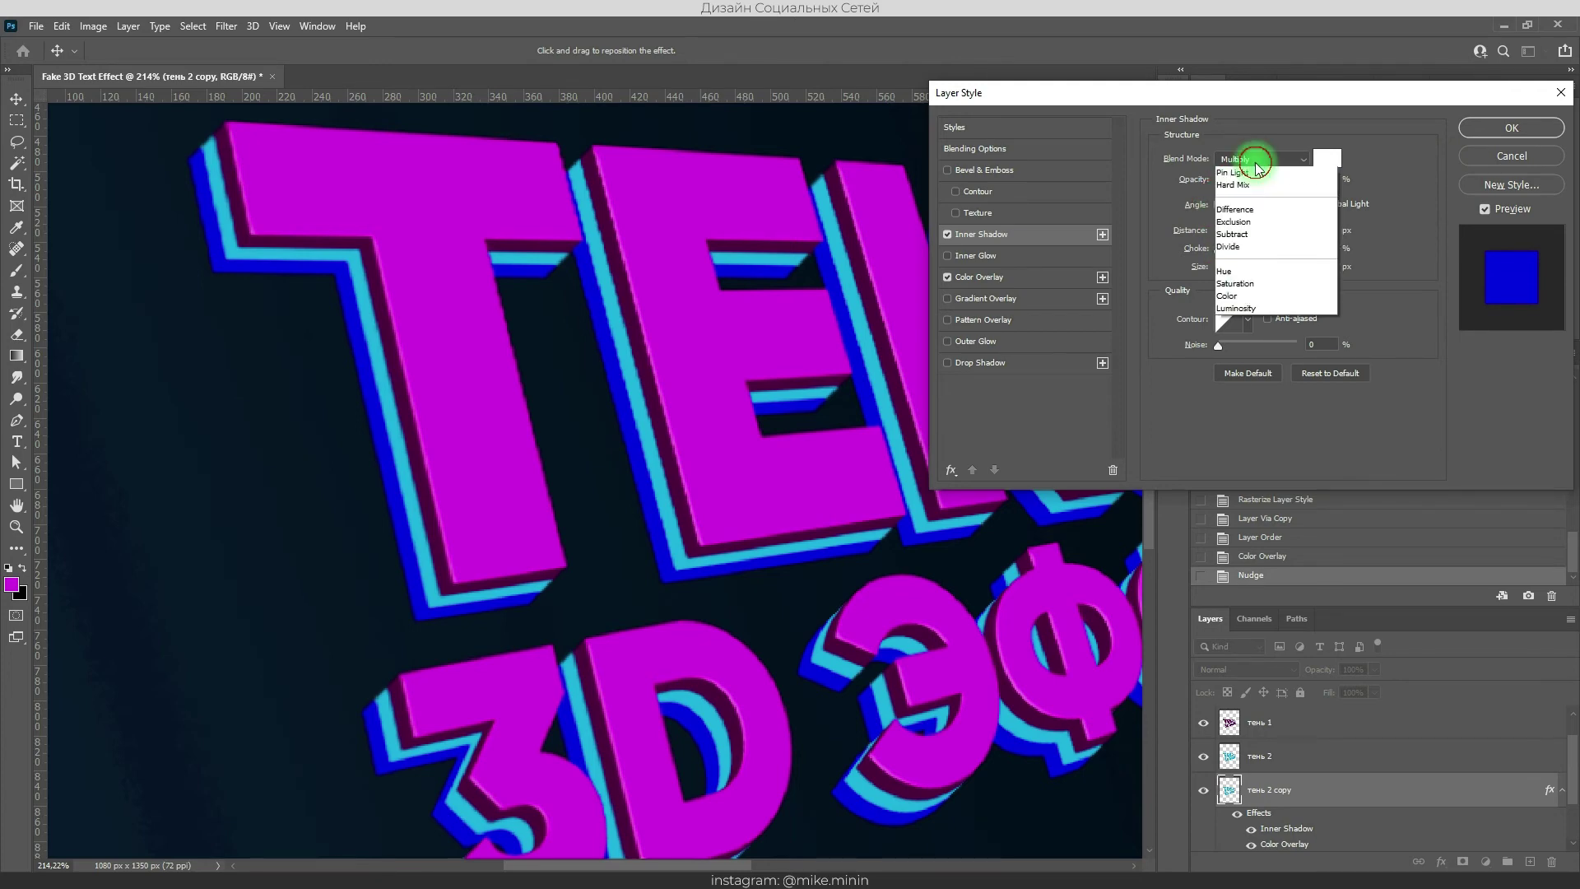
left_click(1252, 164)
left_click_drag(1216, 202, 1224, 219)
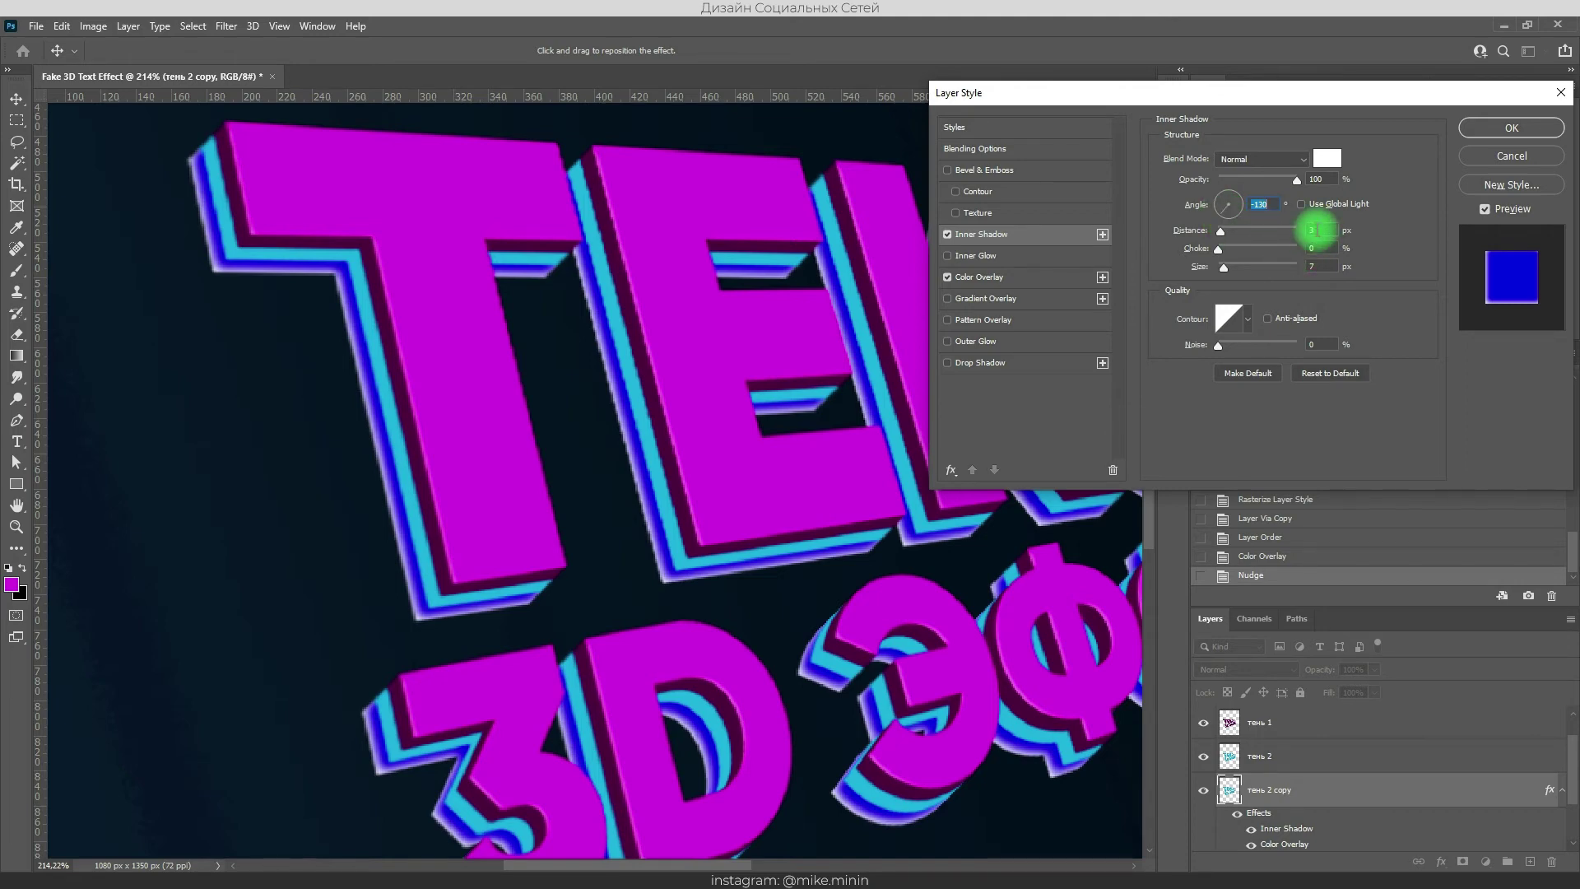
- Switch the Inner Shadow to Screen mode with a light cyan colour at 60% opacity
left_click(1278, 167)
left_click(1241, 357)
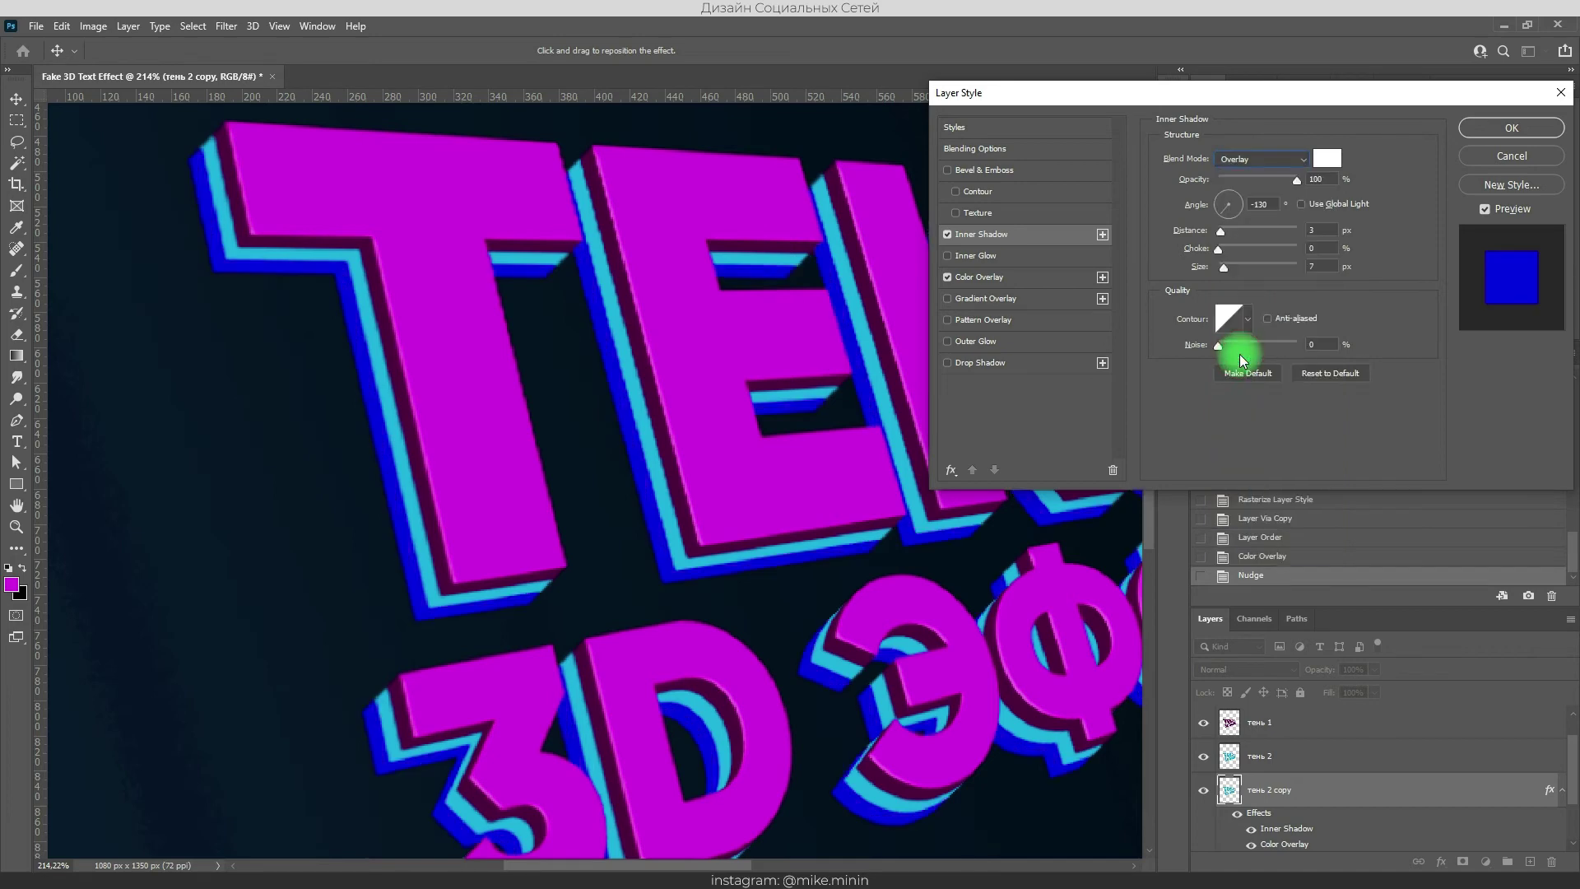
left_click(1263, 159)
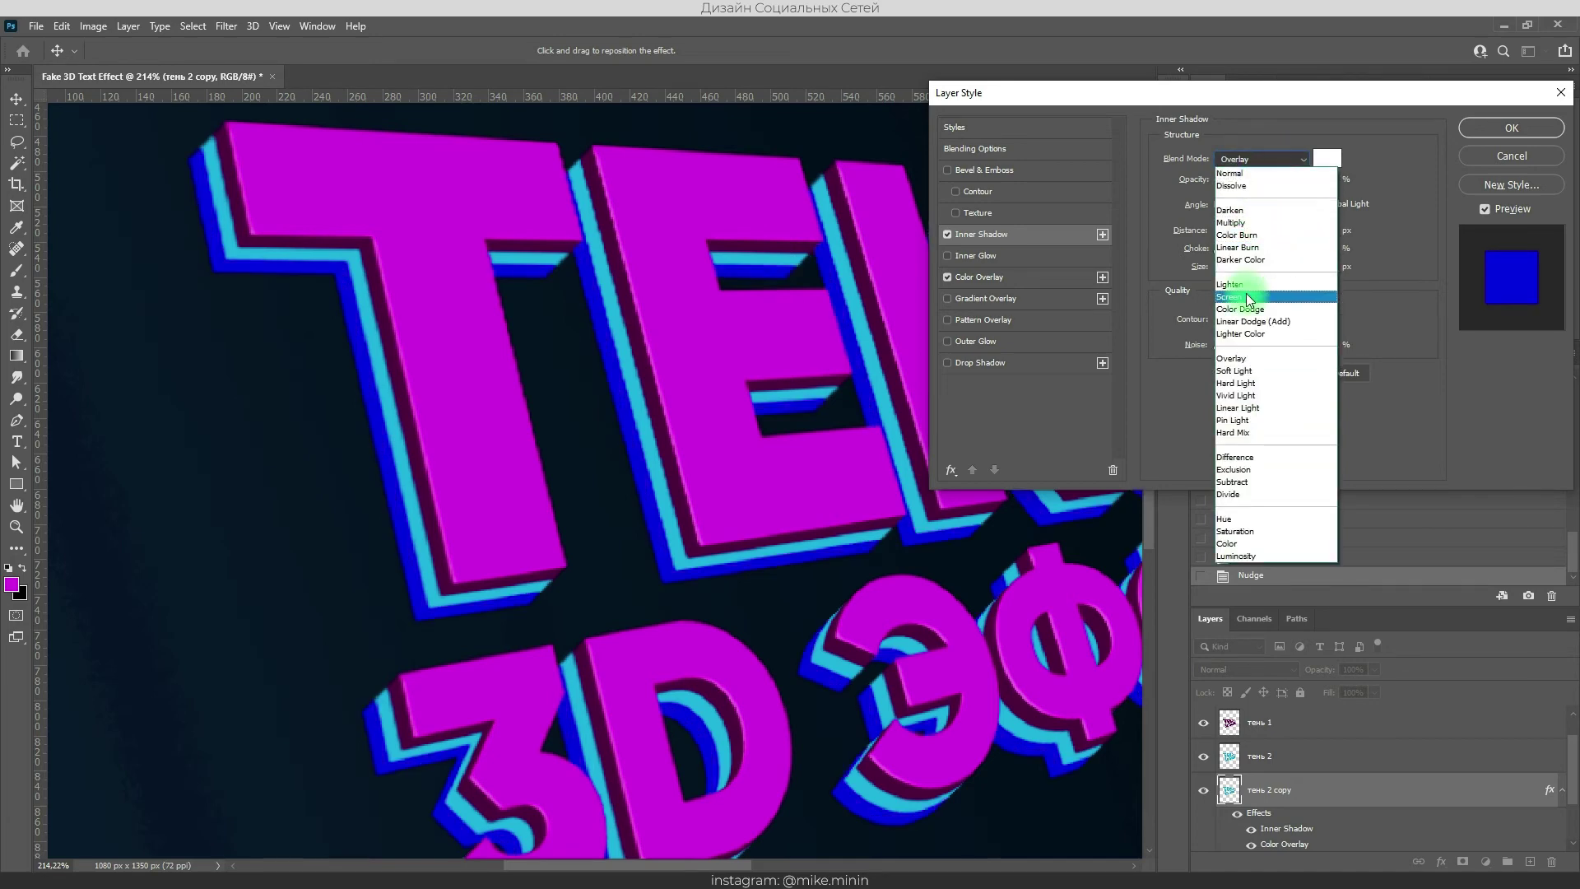
left_click(1248, 297)
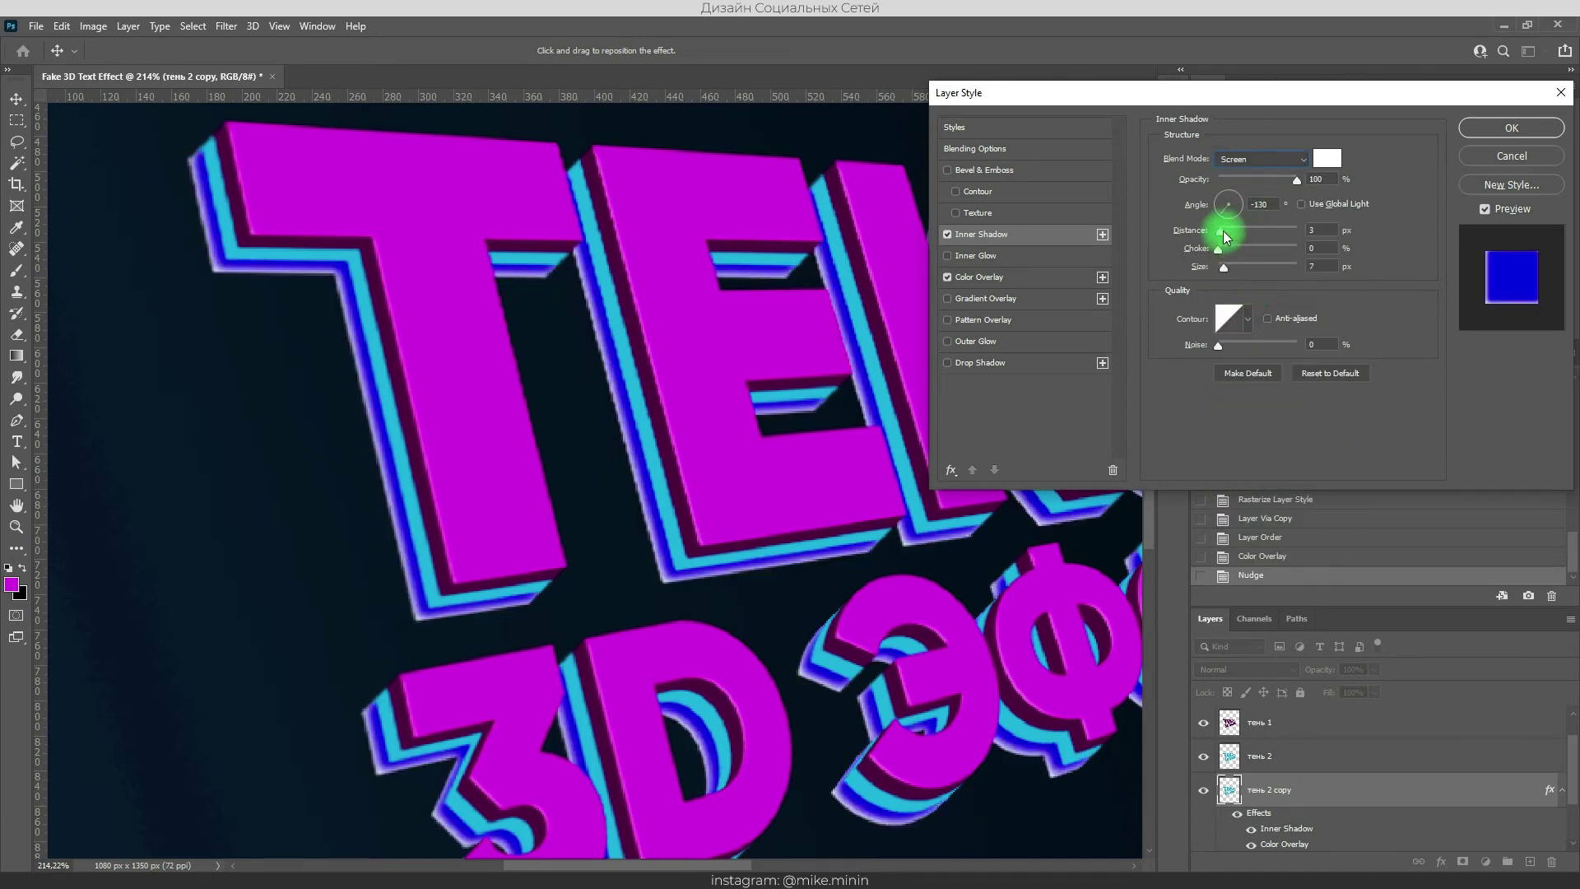
left_click(1327, 158)
left_click(1308, 400)
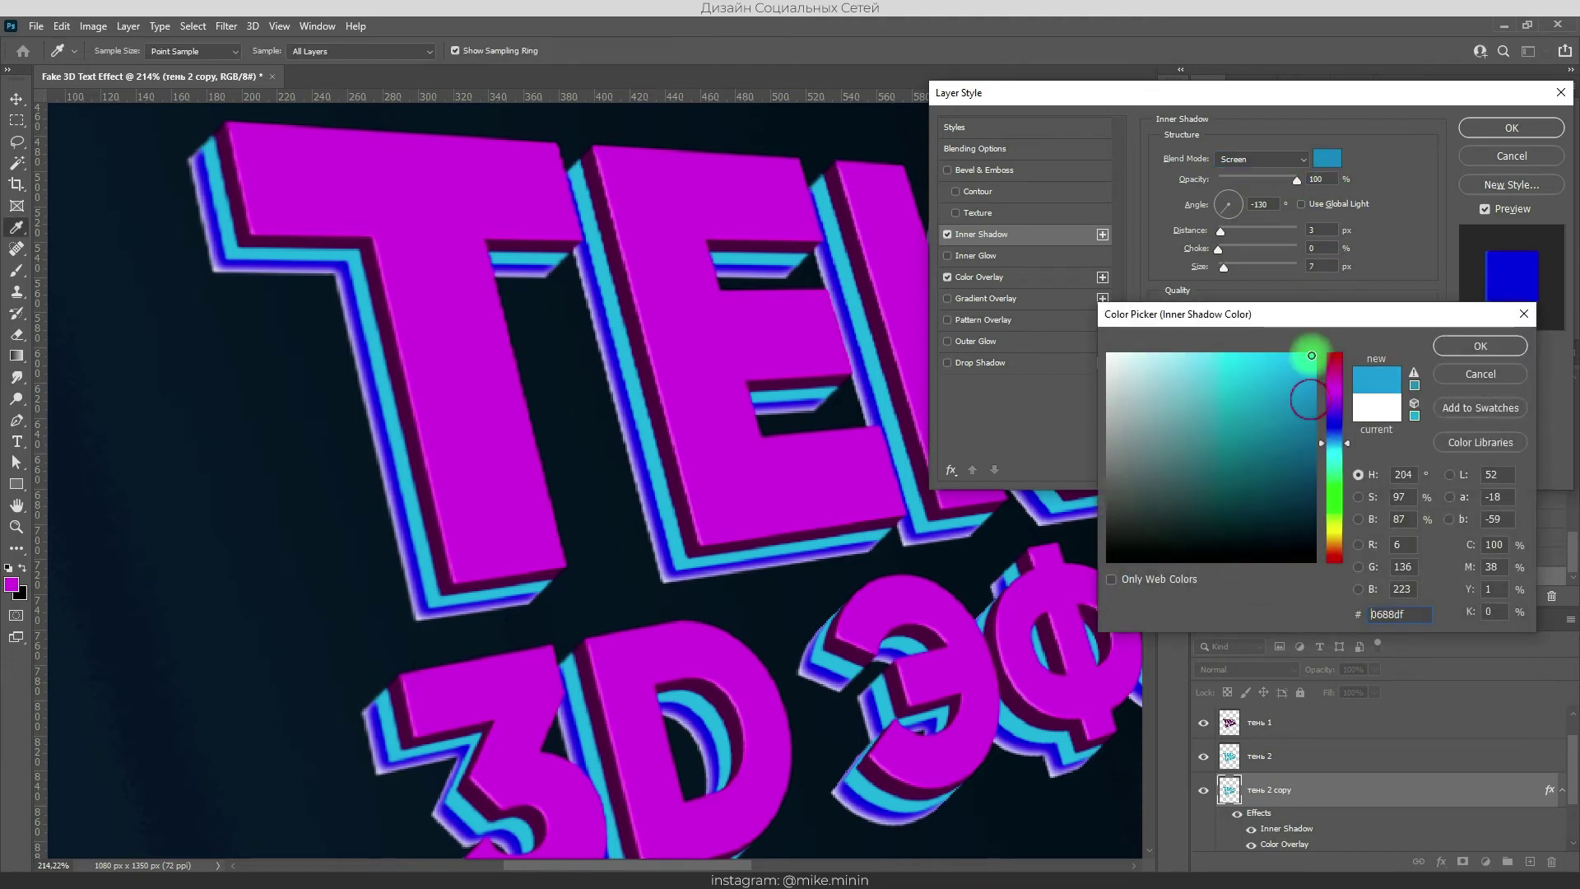
left_click(1312, 356)
left_click_drag(1345, 444, 1345, 445)
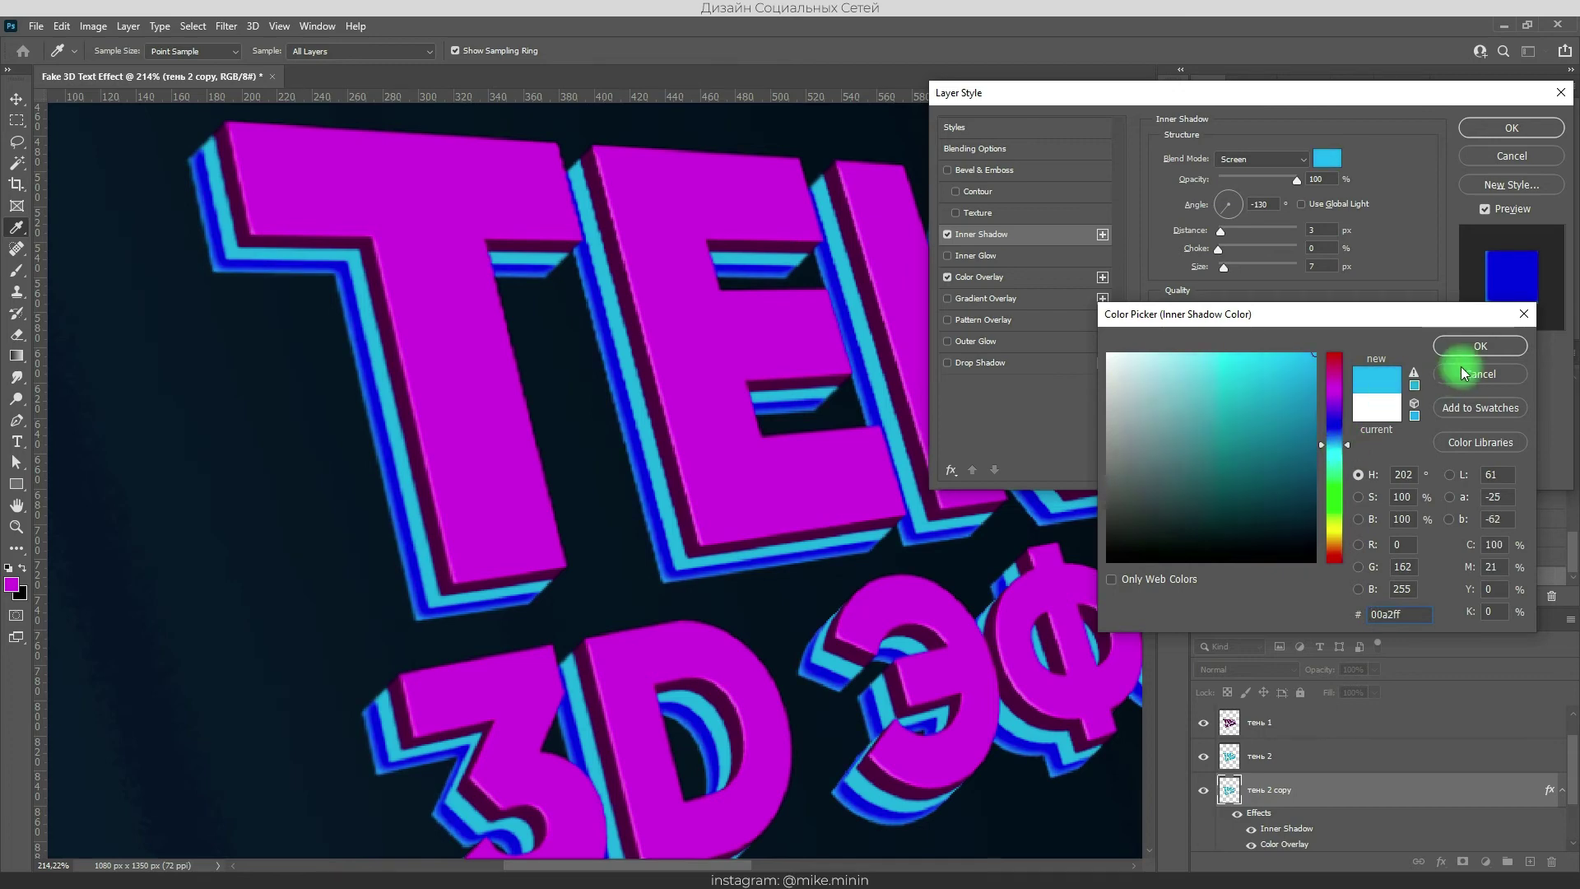
left_click(1494, 346)
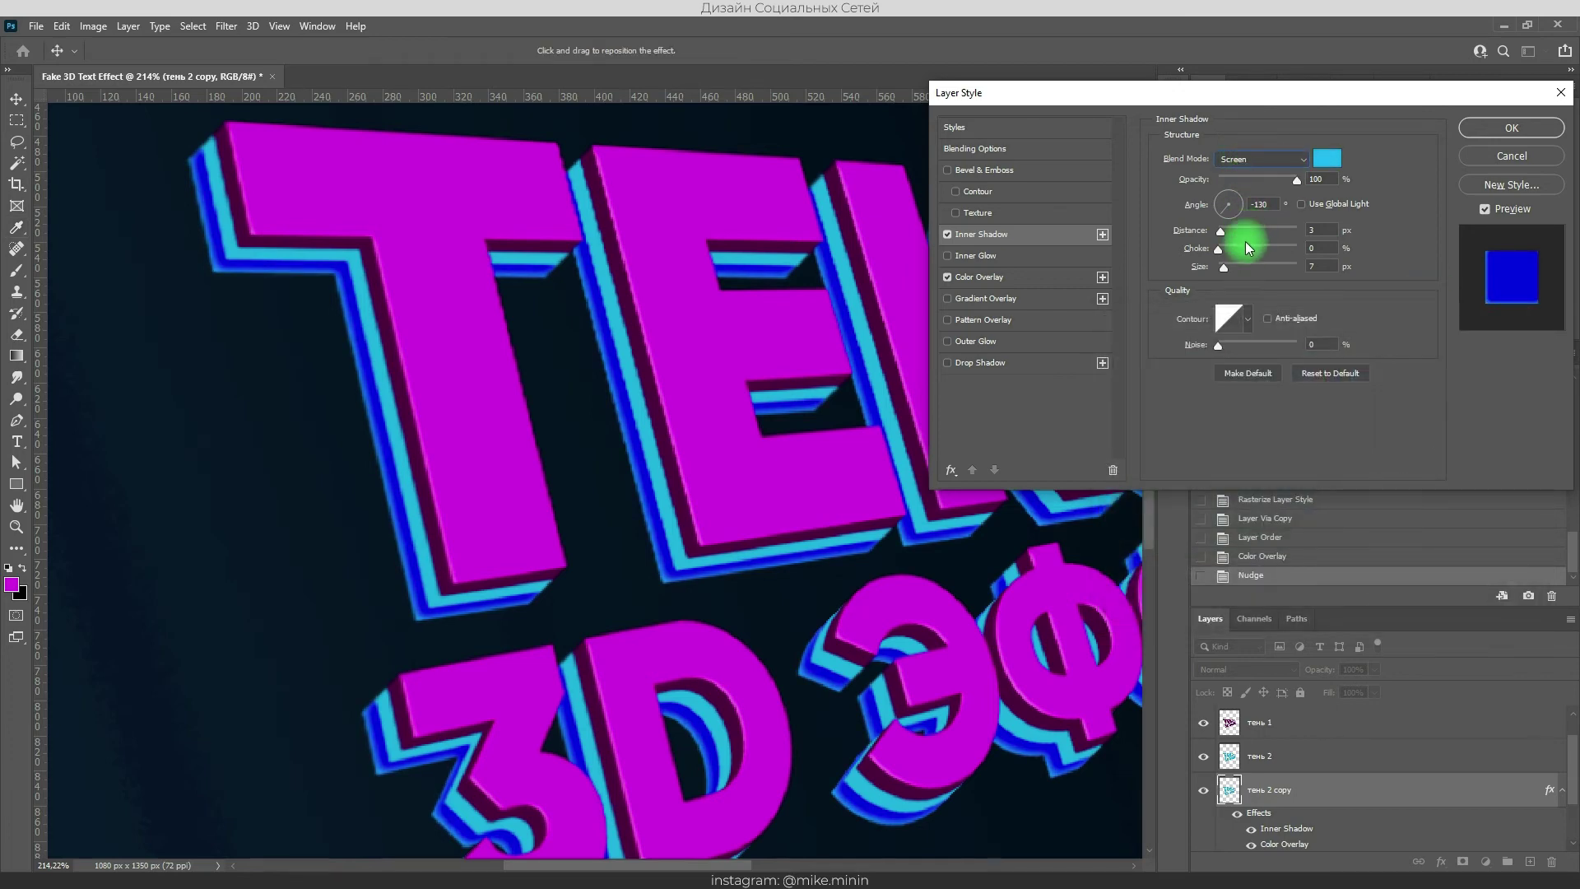
left_click_drag(1297, 180, 1270, 185)
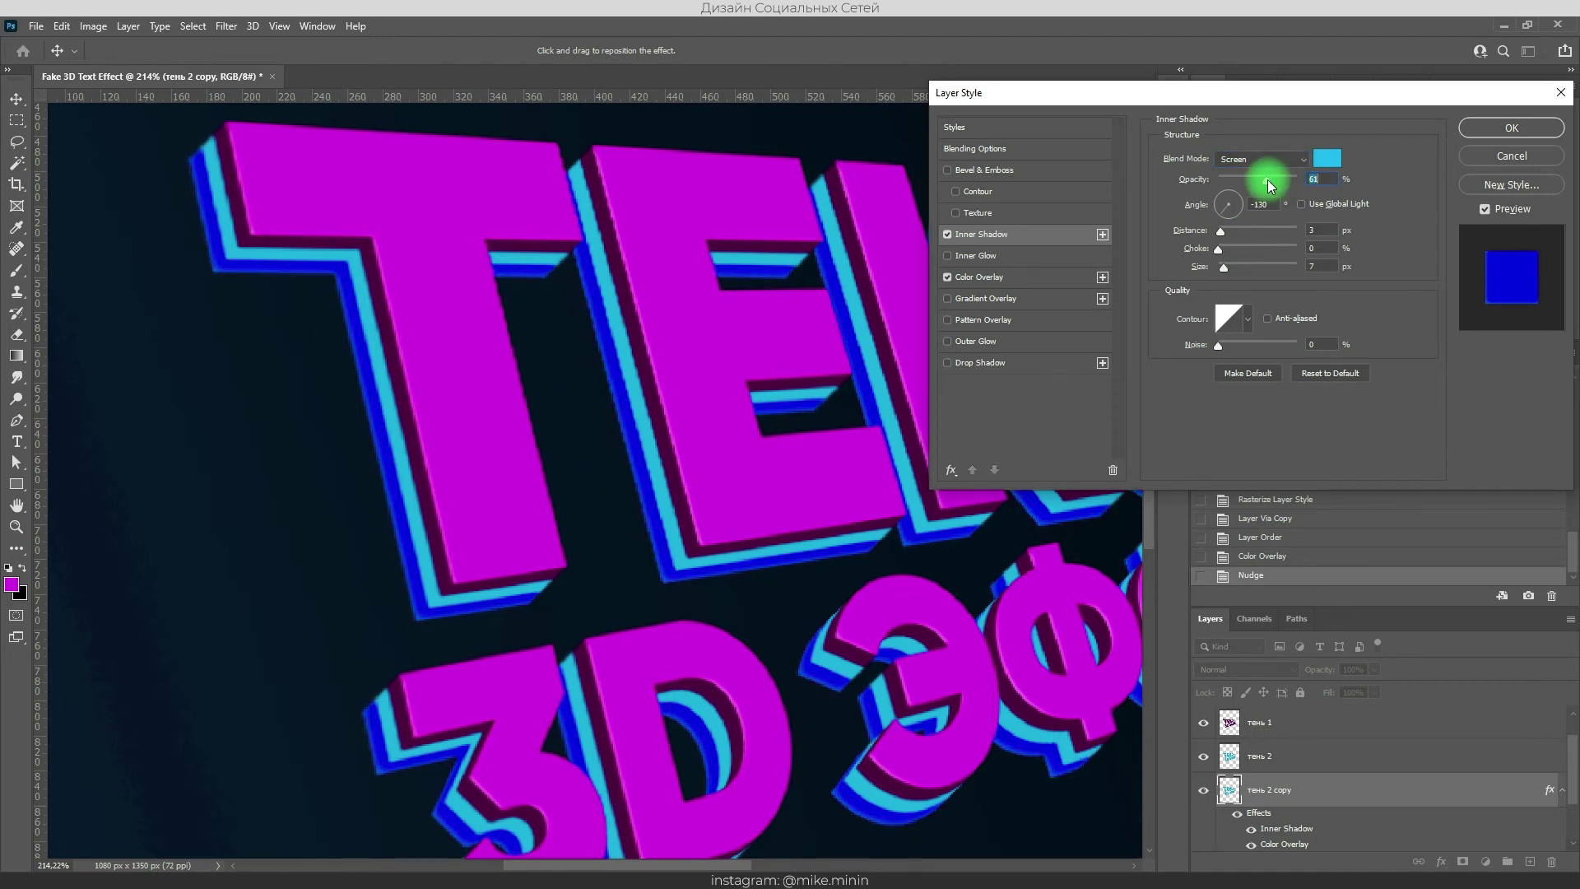
left_click_drag(1267, 181, 1268, 180)
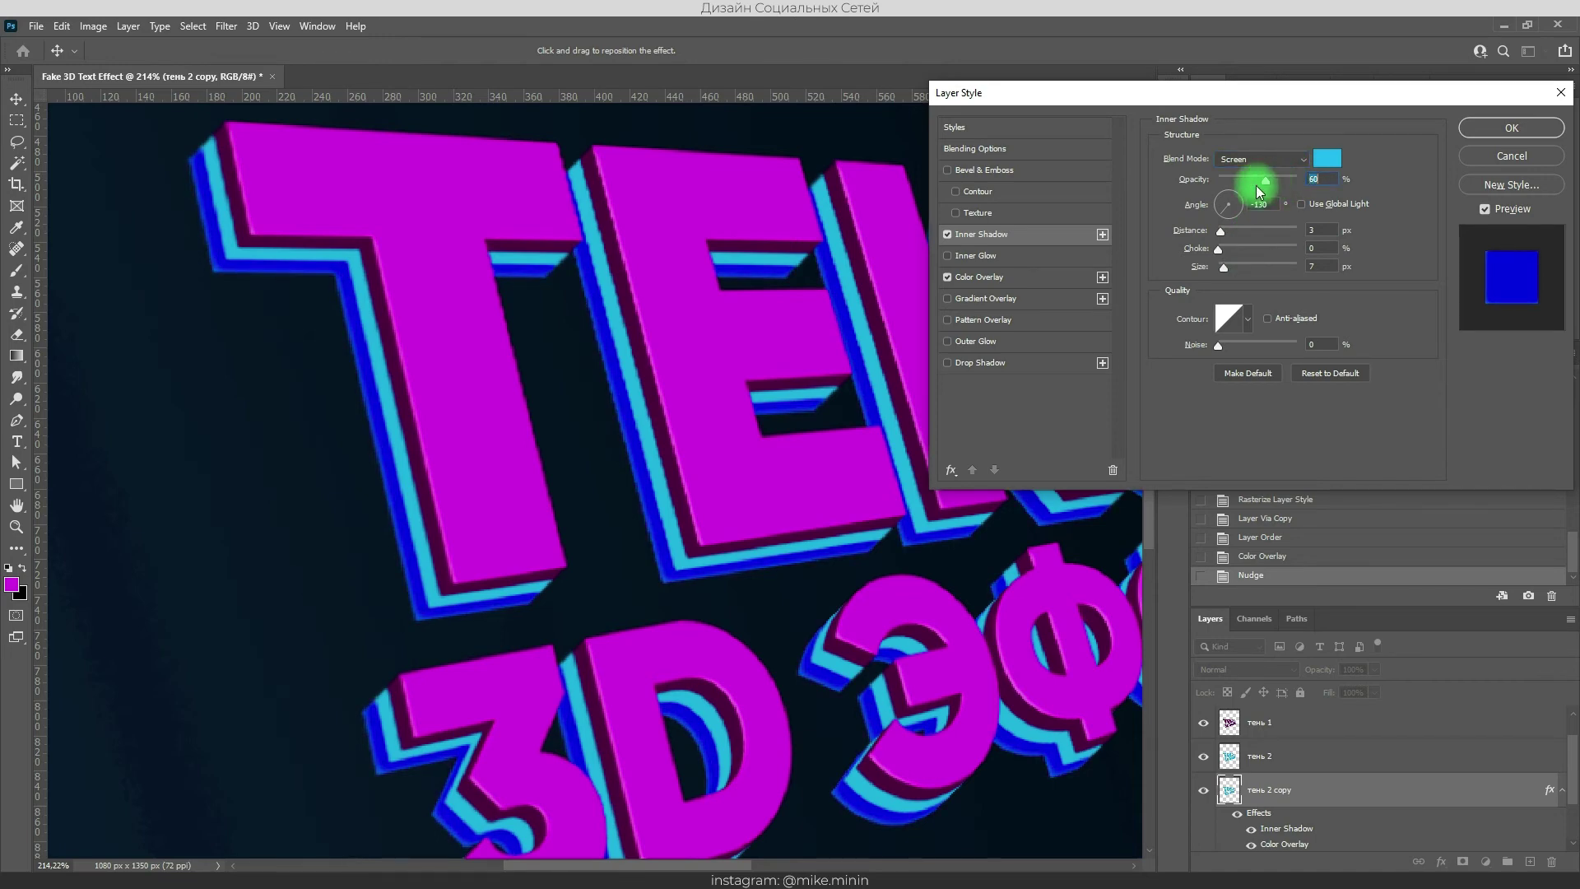
left_click(987, 344)
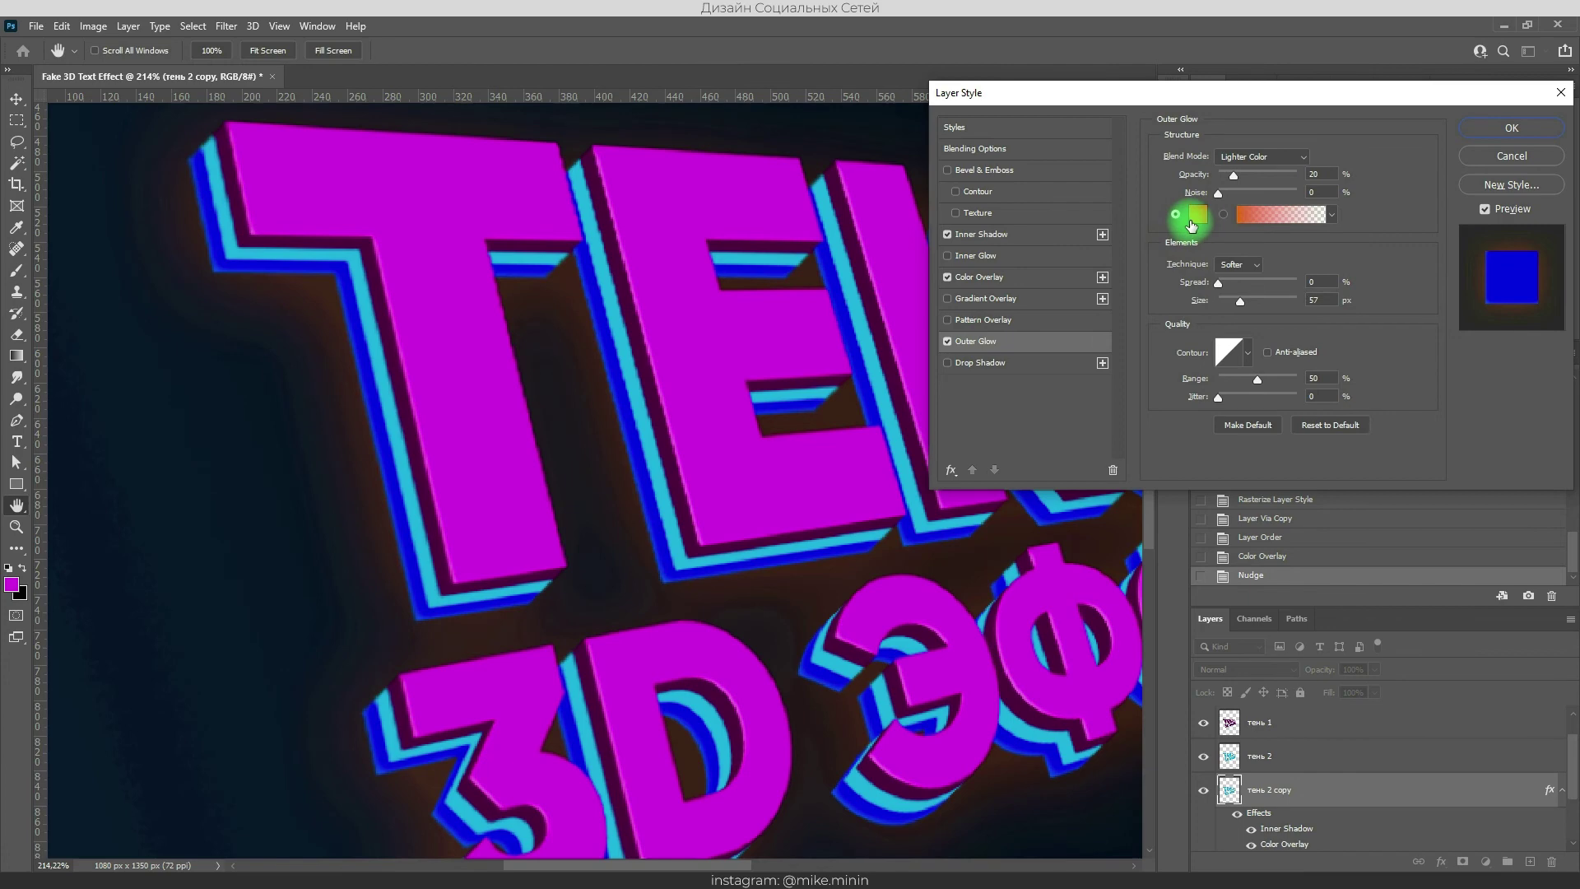
- Set the Outer Glow to Normal mode, solid blue, 32 px size and 50% opacity, and apply
left_click(1312, 422)
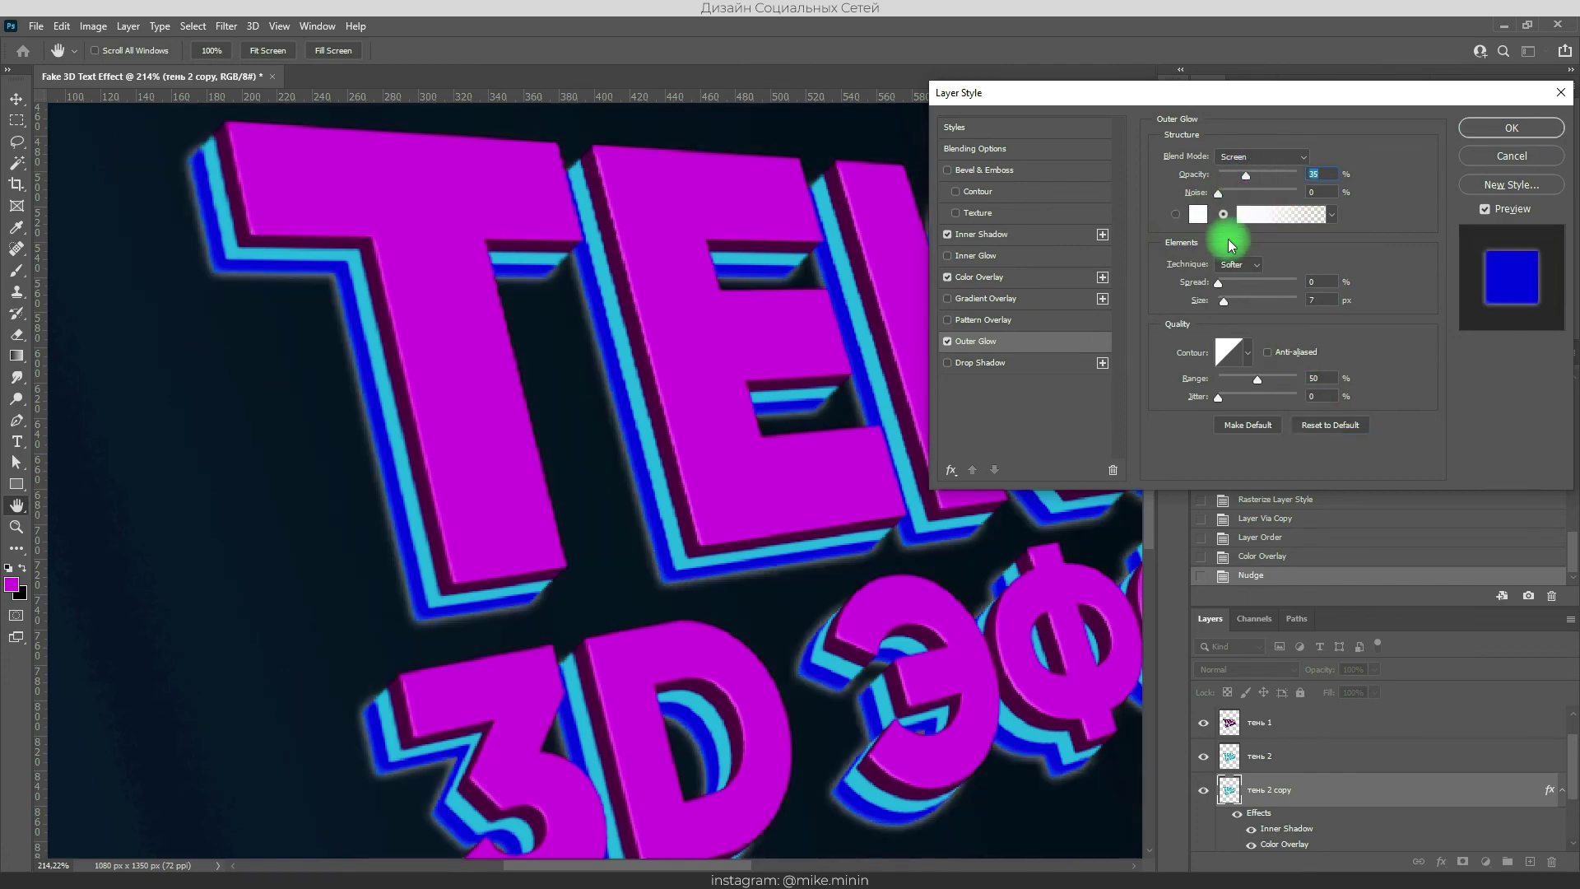
left_click(1259, 157)
left_click_drag(1245, 175, 1384, 177)
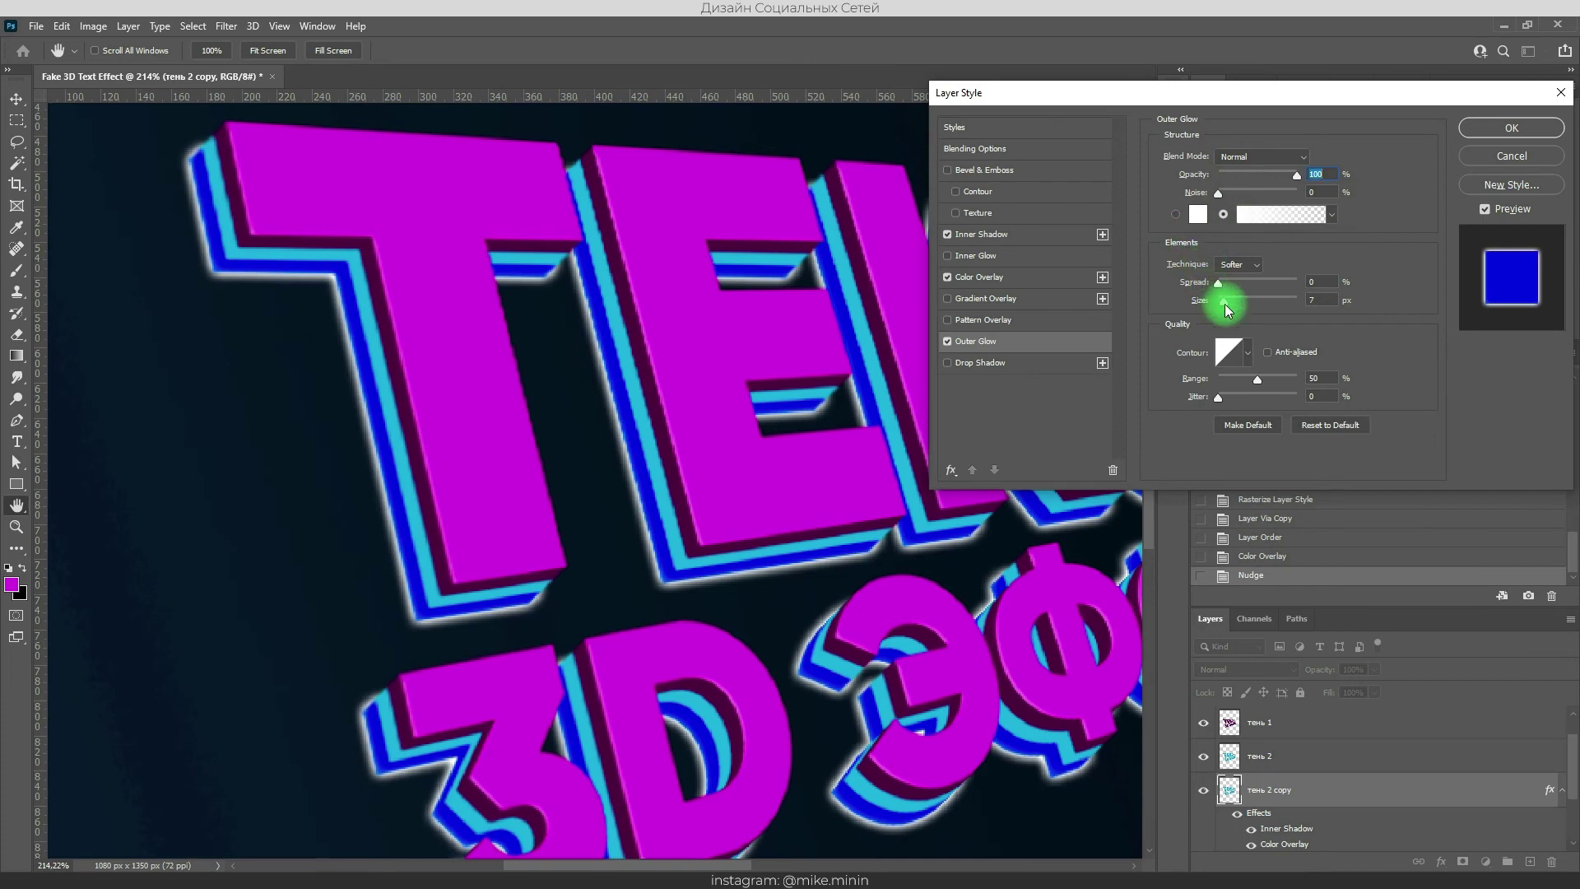
left_click_drag(1226, 307, 1235, 310)
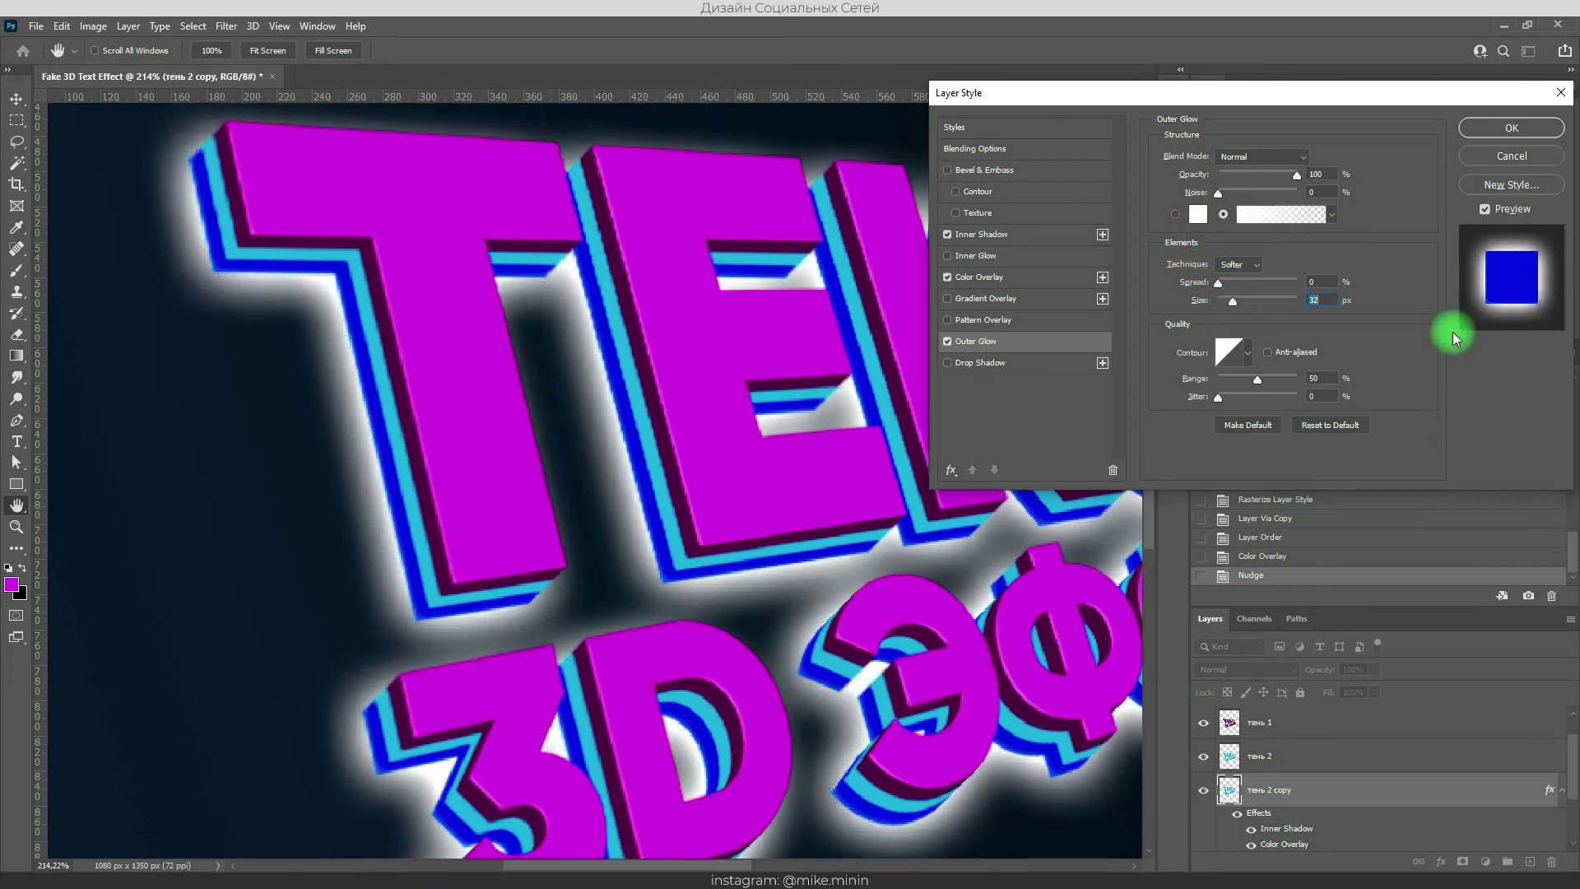
left_click(1188, 216)
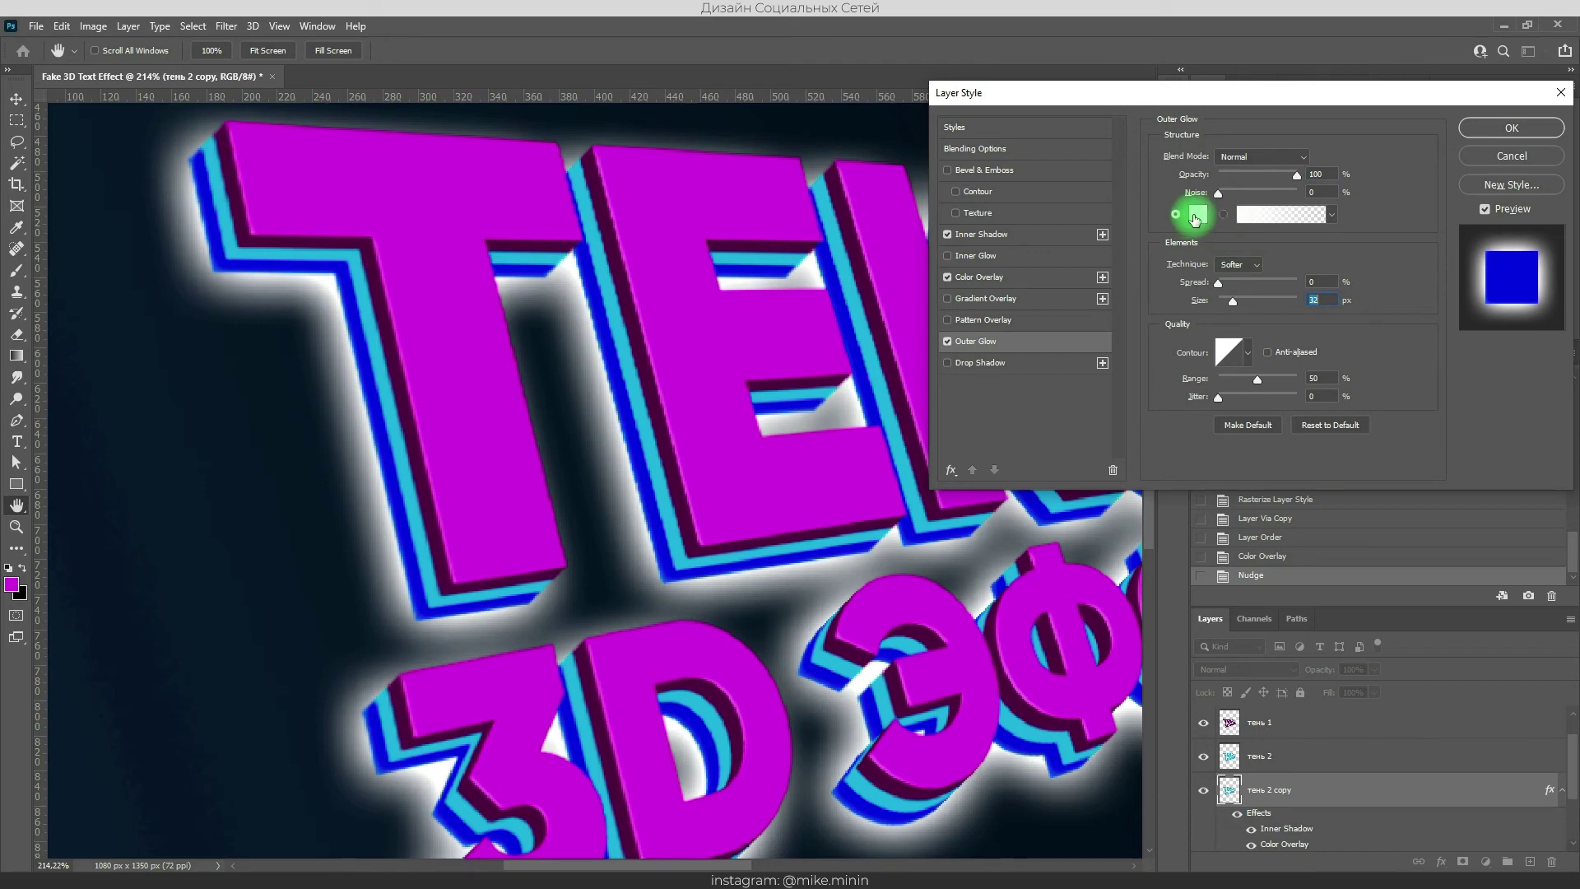
mouse_move(1346, 398)
left_mouse_down()
mouse_move(1345, 438)
mouse_move(1329, 329)
left_mouse_up()
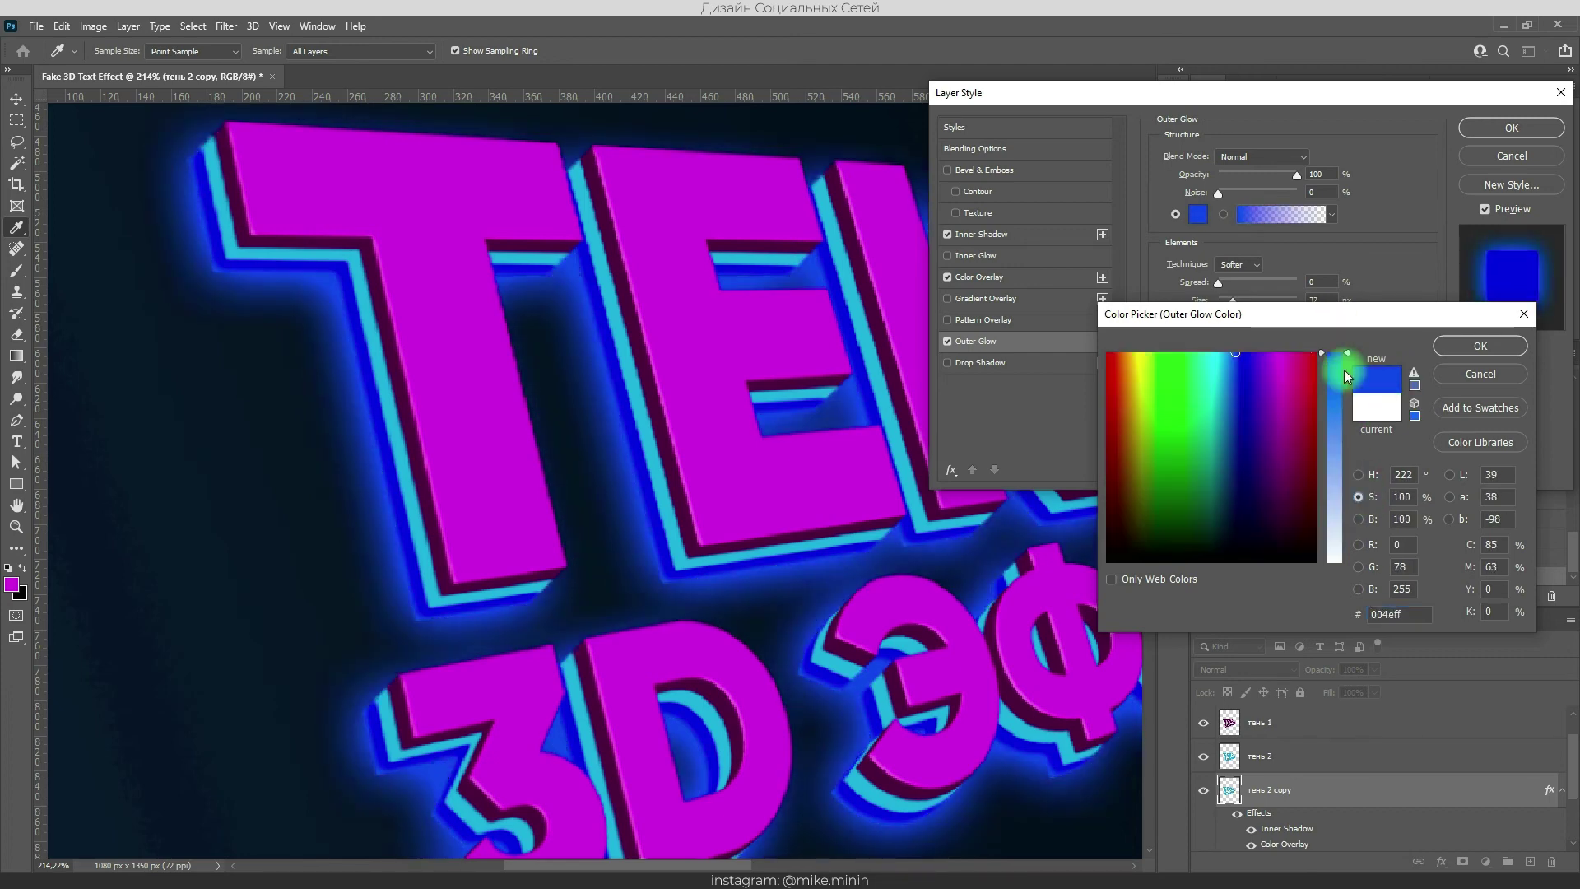
left_click(1454, 350)
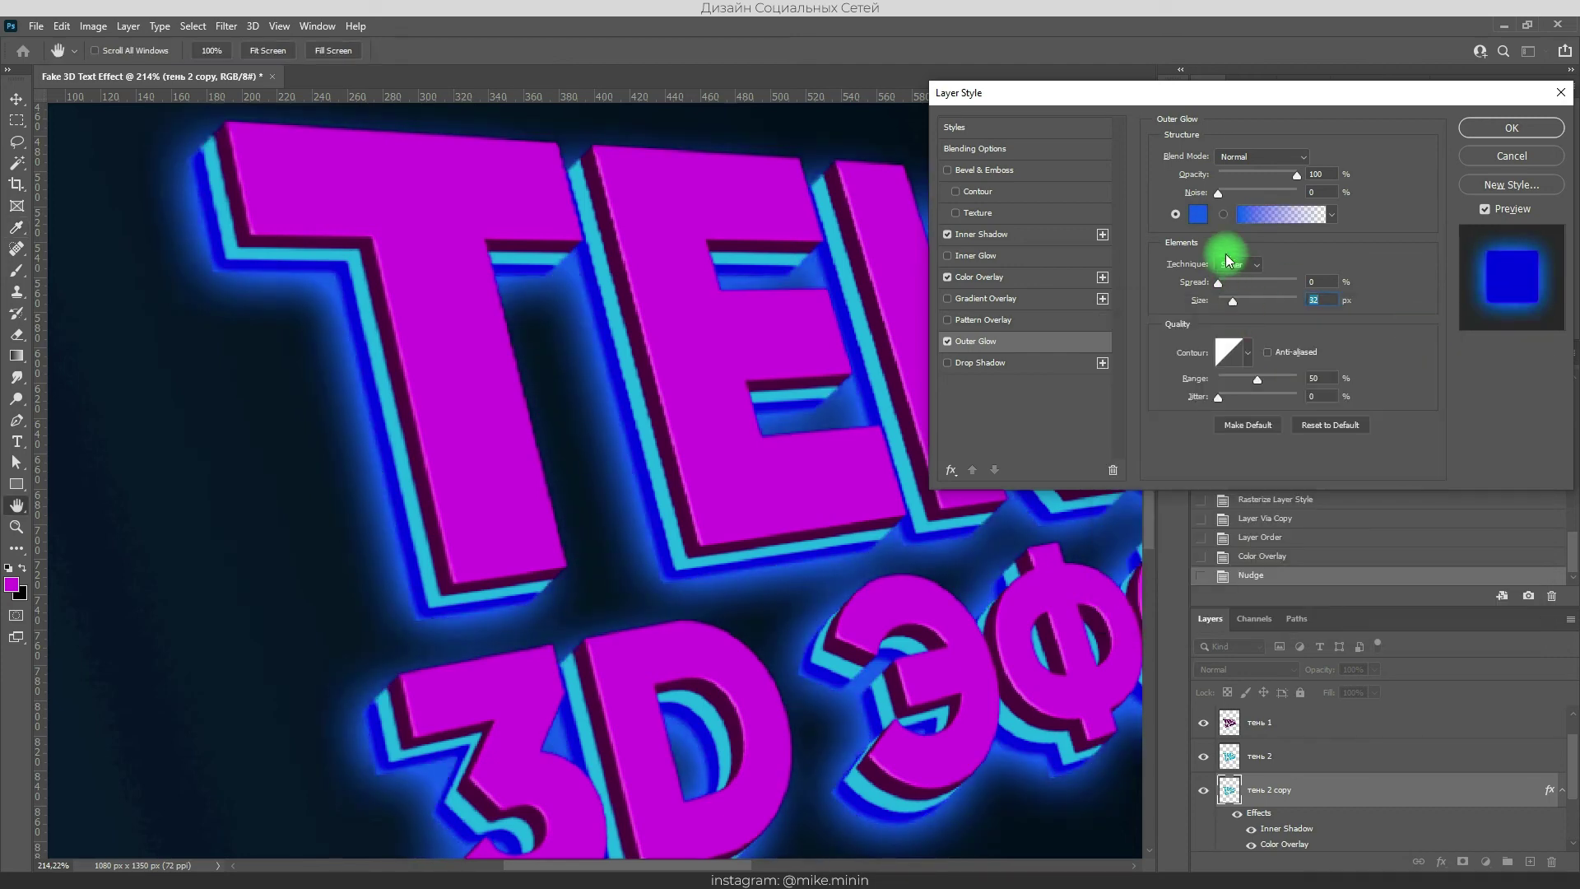
left_click_drag(1297, 175, 1276, 176)
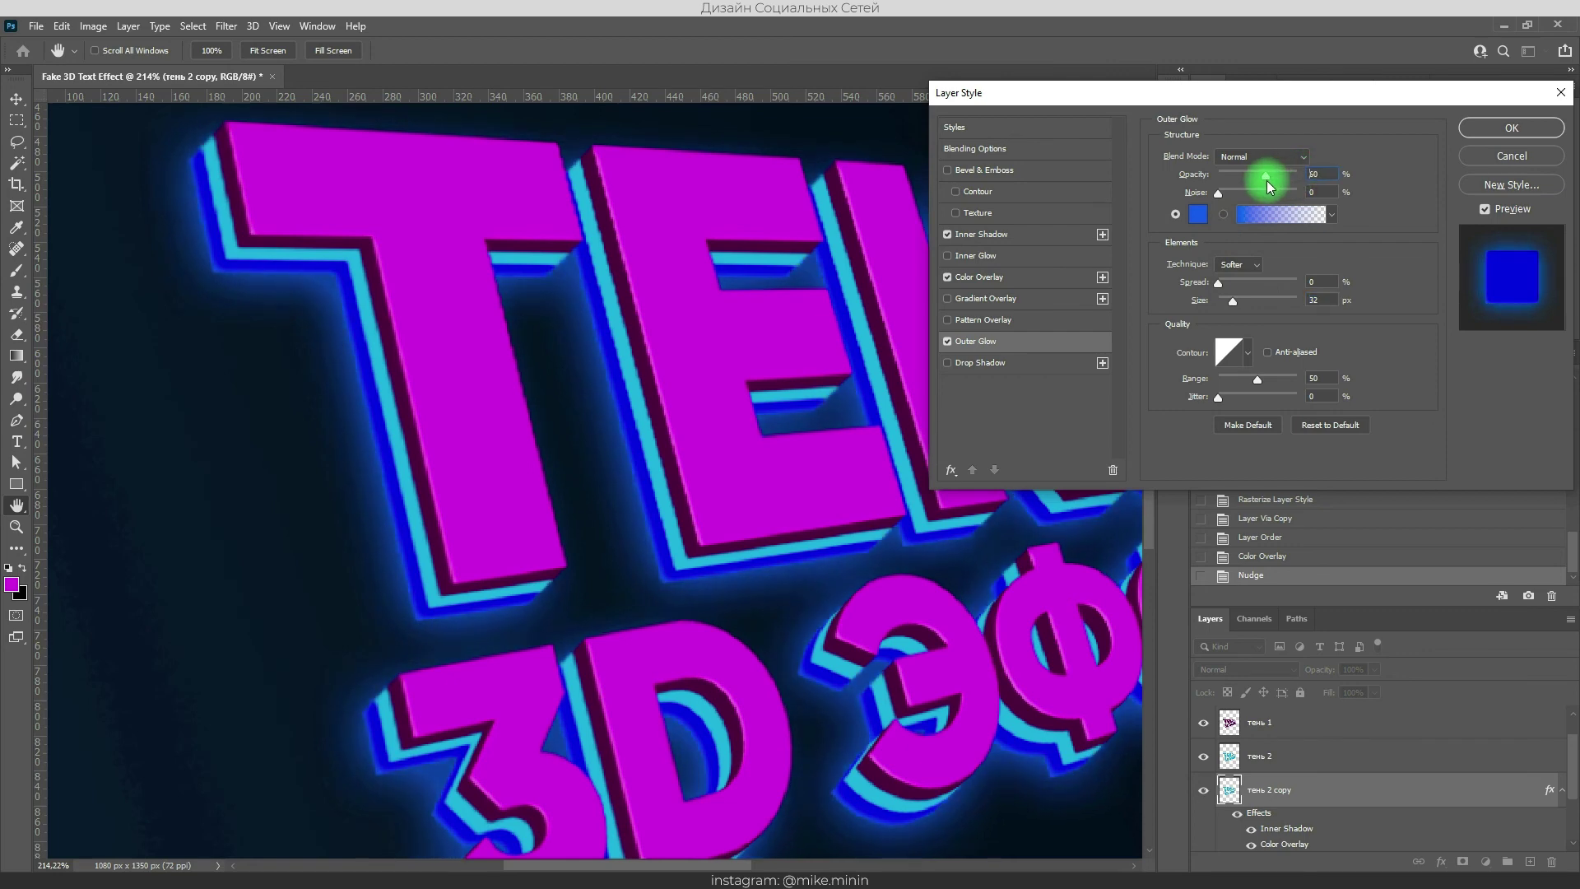
left_click_drag(1268, 186, 1264, 181)
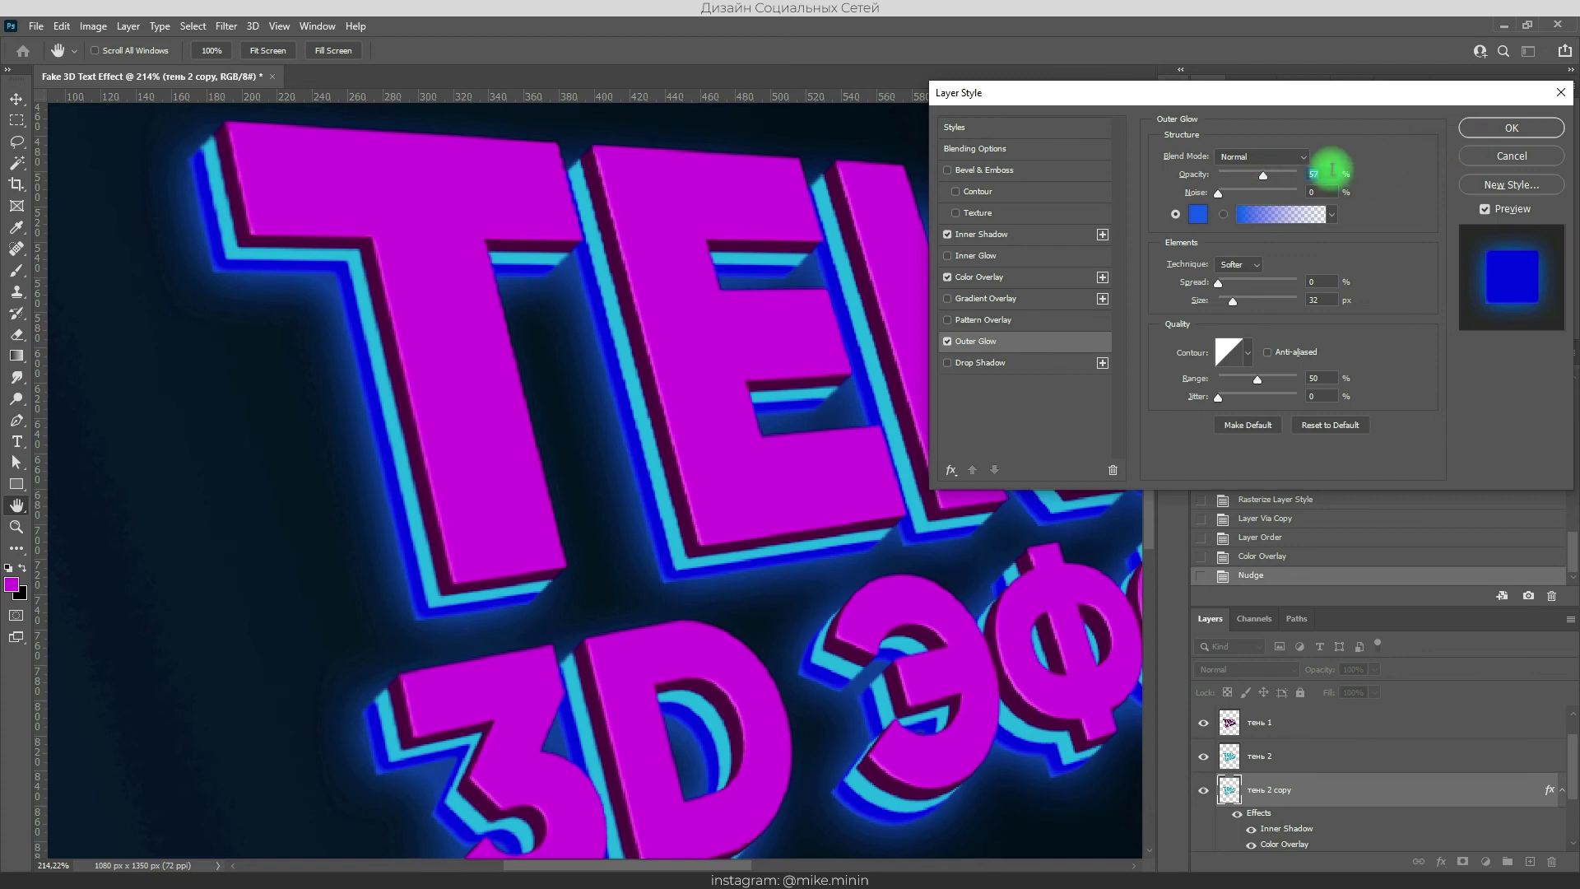
type("50")
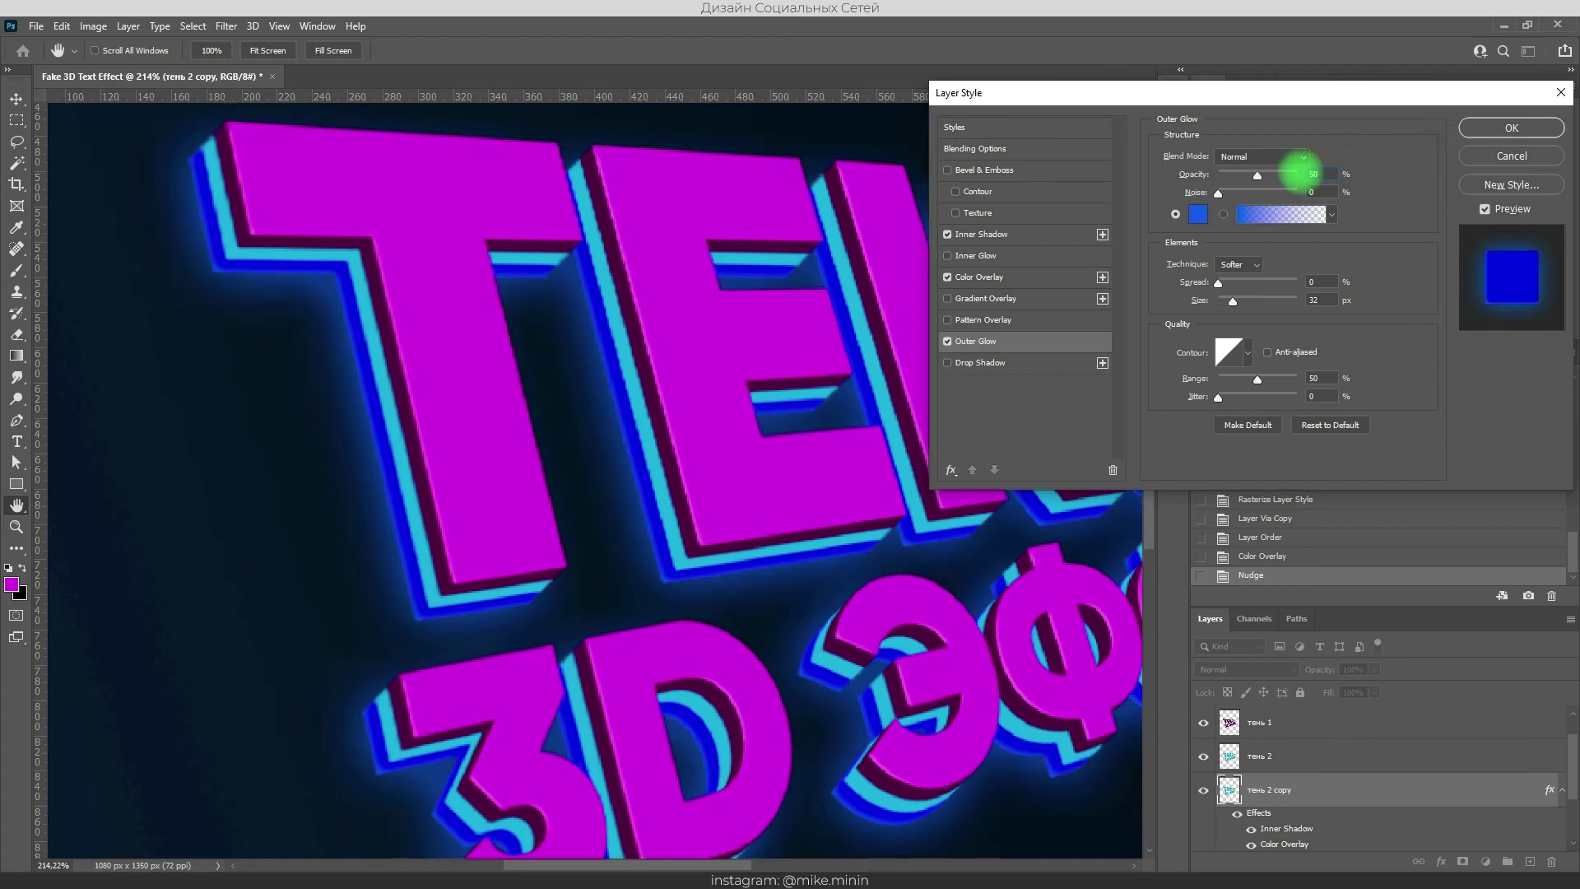
left_click(1519, 130)
- Shift the hue of тень 2 to -60 with Hue/Saturation
key("v")
scroll(858, 329, "down", 5)
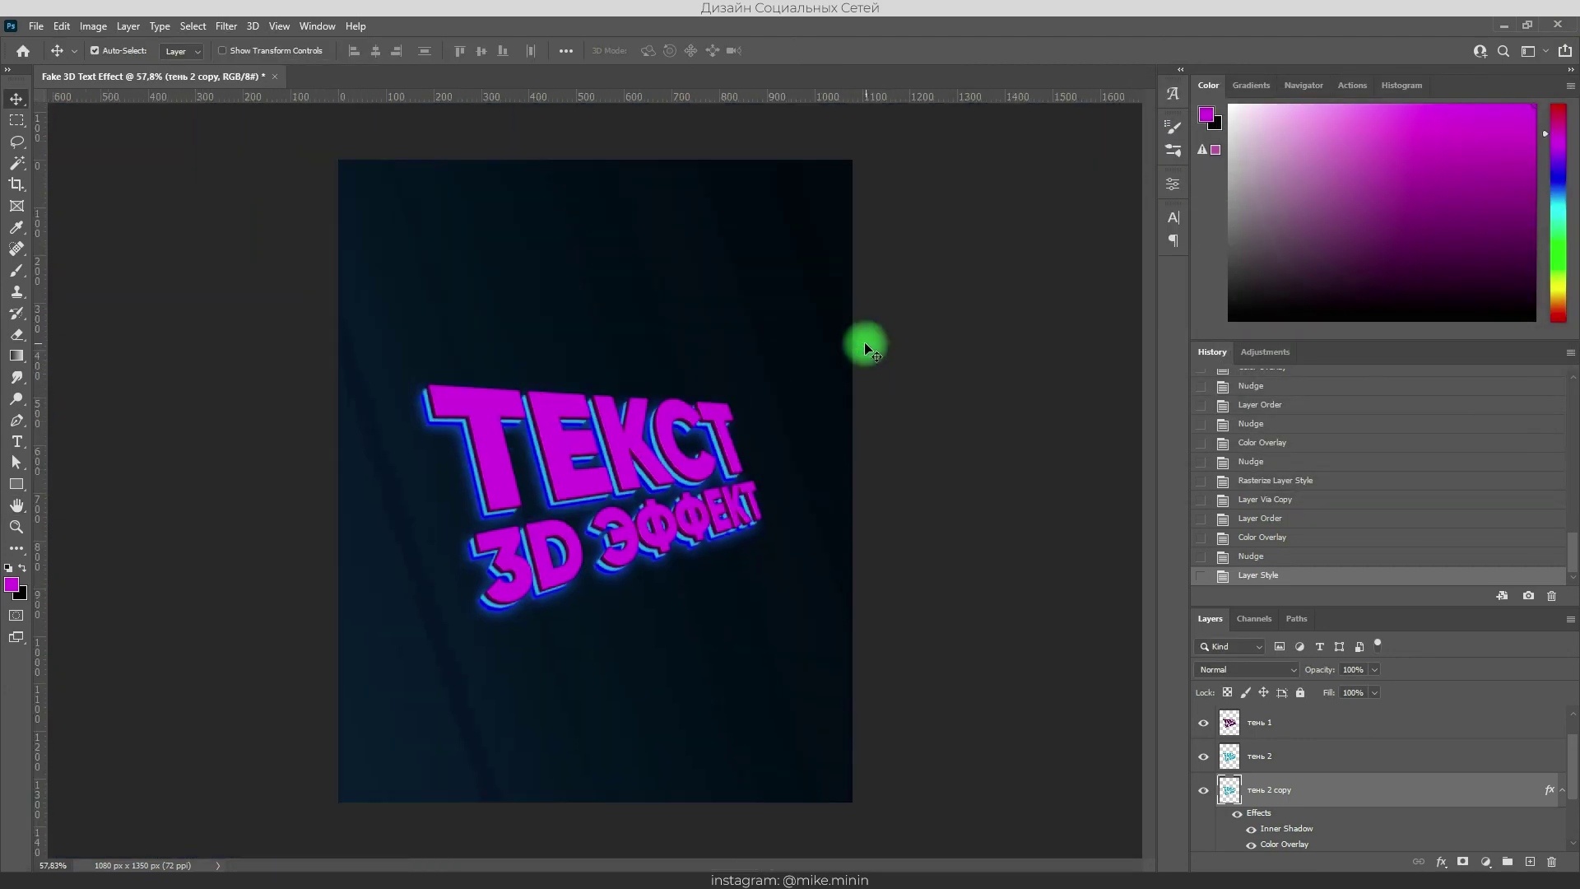
scroll(606, 446, "up", 2)
scroll(606, 446, "up", 1)
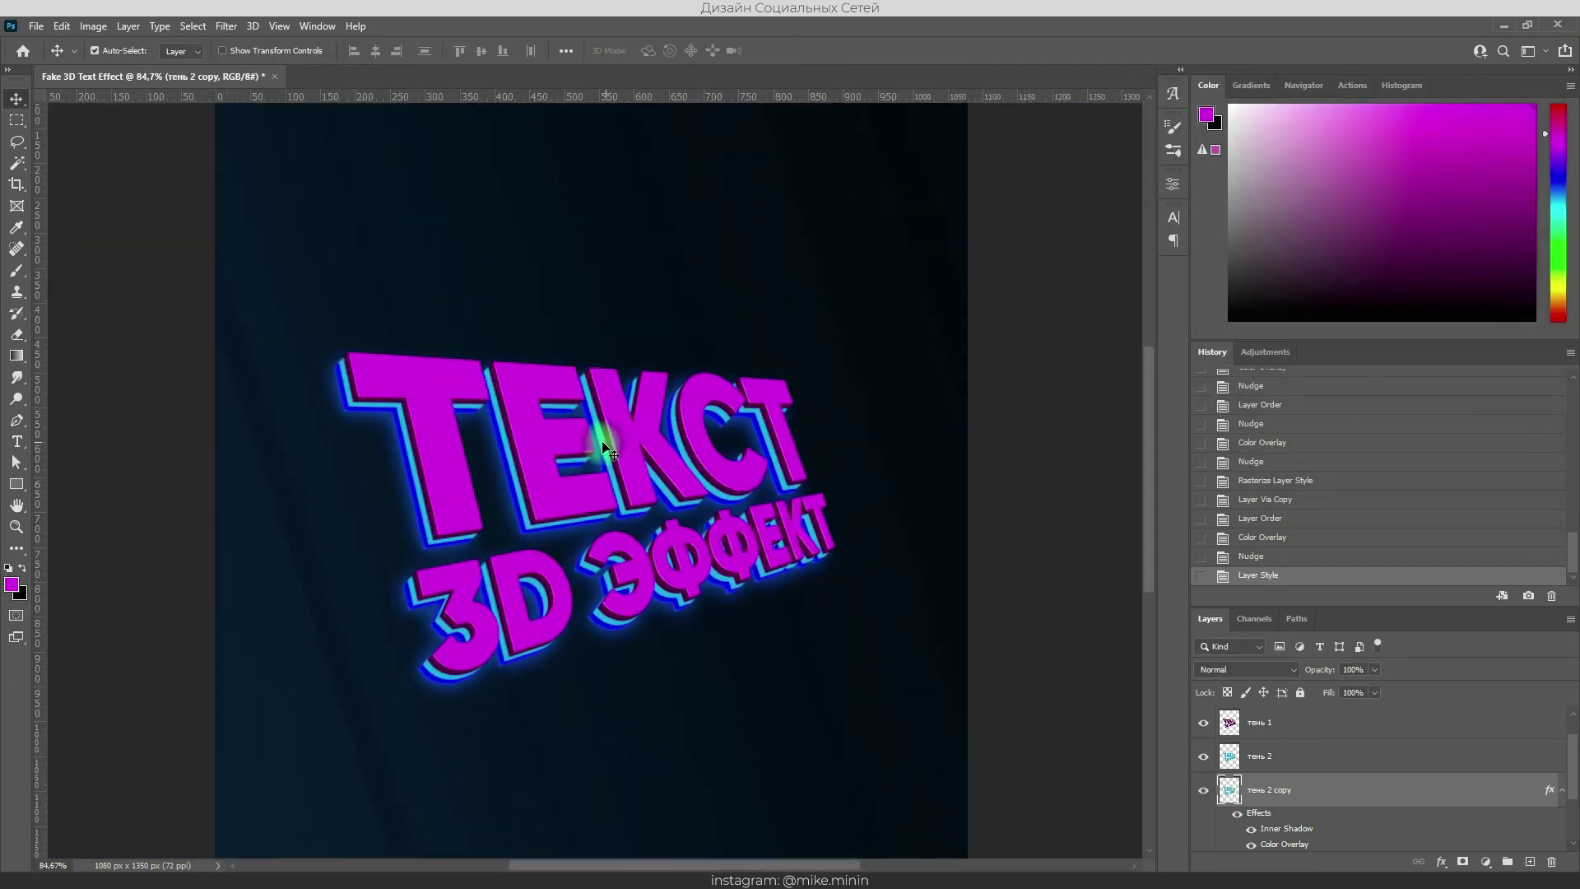
left_click(1279, 754)
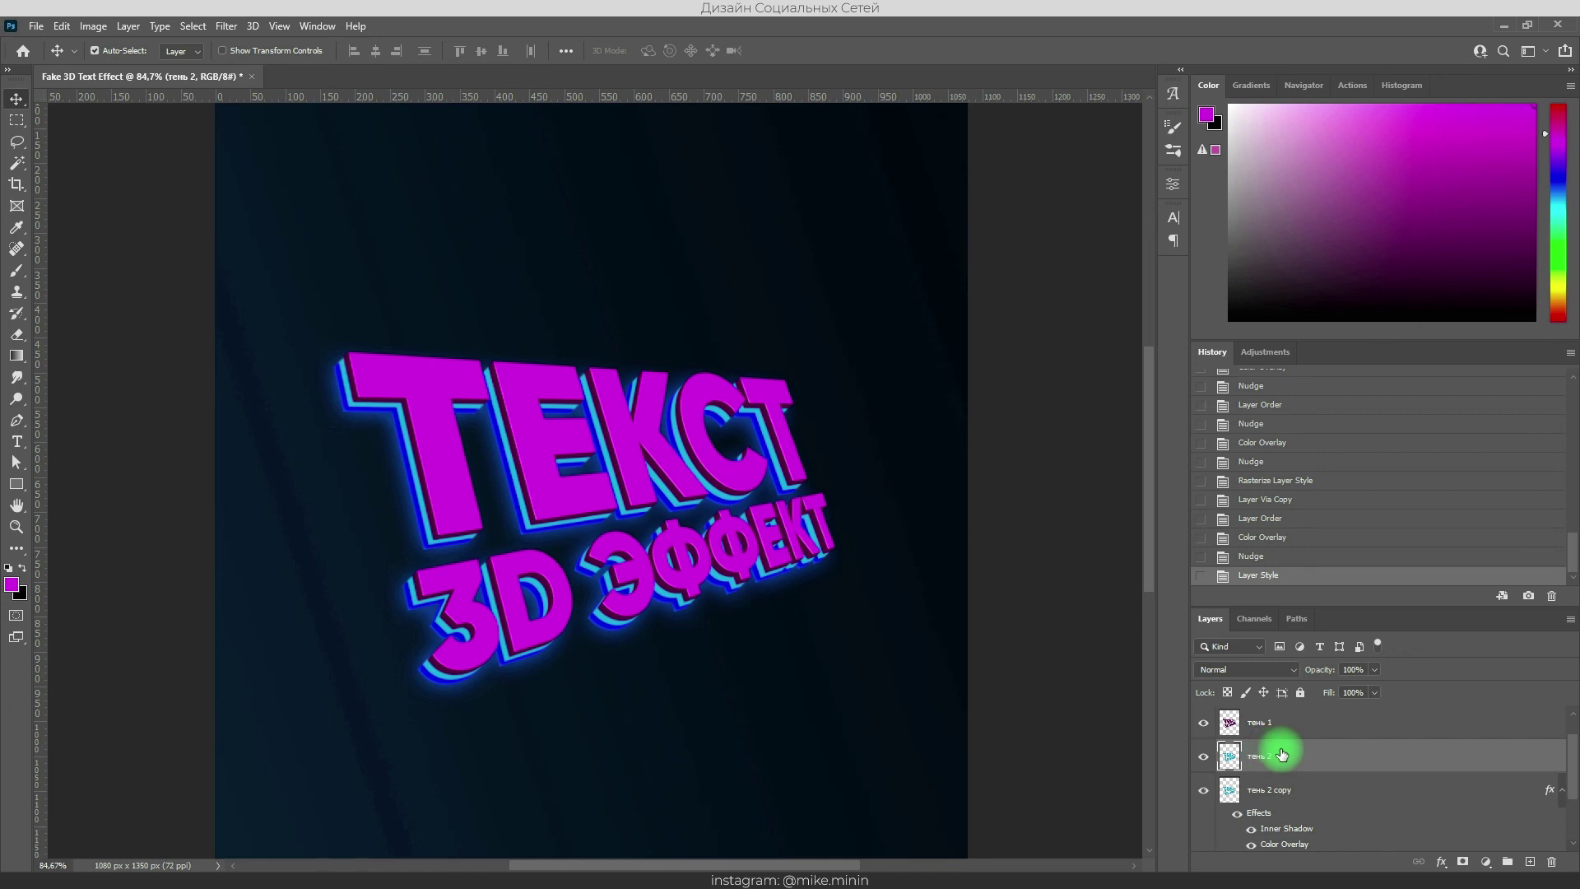
key("ctrl+u")
mouse_move(1056, 270)
left_mouse_down()
mouse_move(1017, 274)
mouse_move(1131, 283)
mouse_move(1050, 284)
left_mouse_up()
left_click(1242, 190)
- Lower the Gradient BG layer's opacity to 20%
key("v")
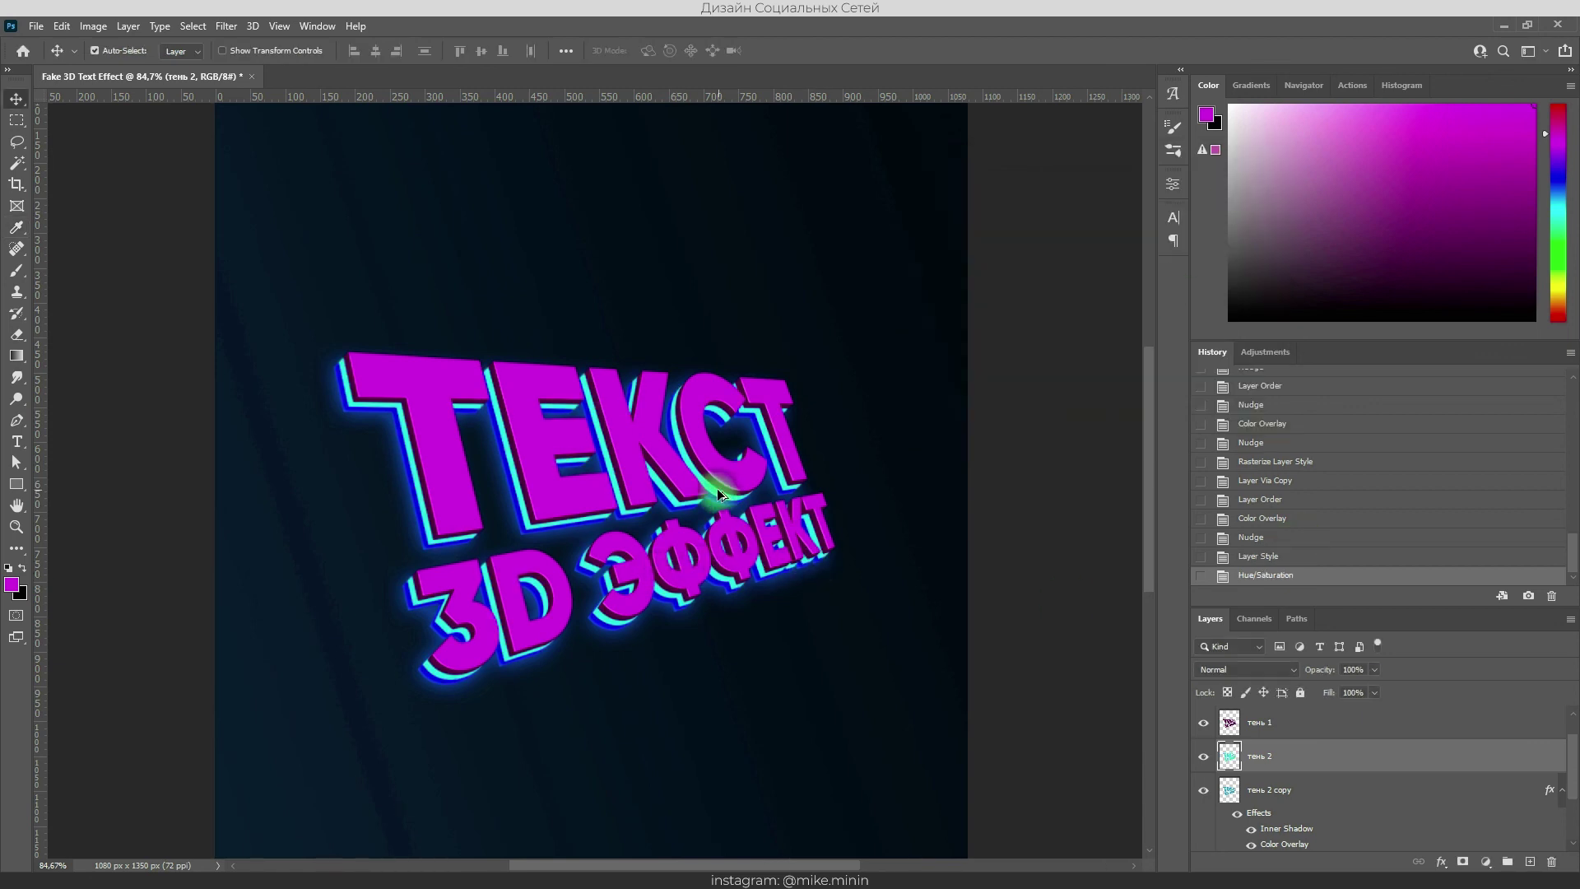
scroll(718, 494, "down", 3)
left_click(1562, 790)
scroll(1276, 752, "down", 1)
left_click(1276, 797)
left_click_drag(1335, 669, 1314, 669)
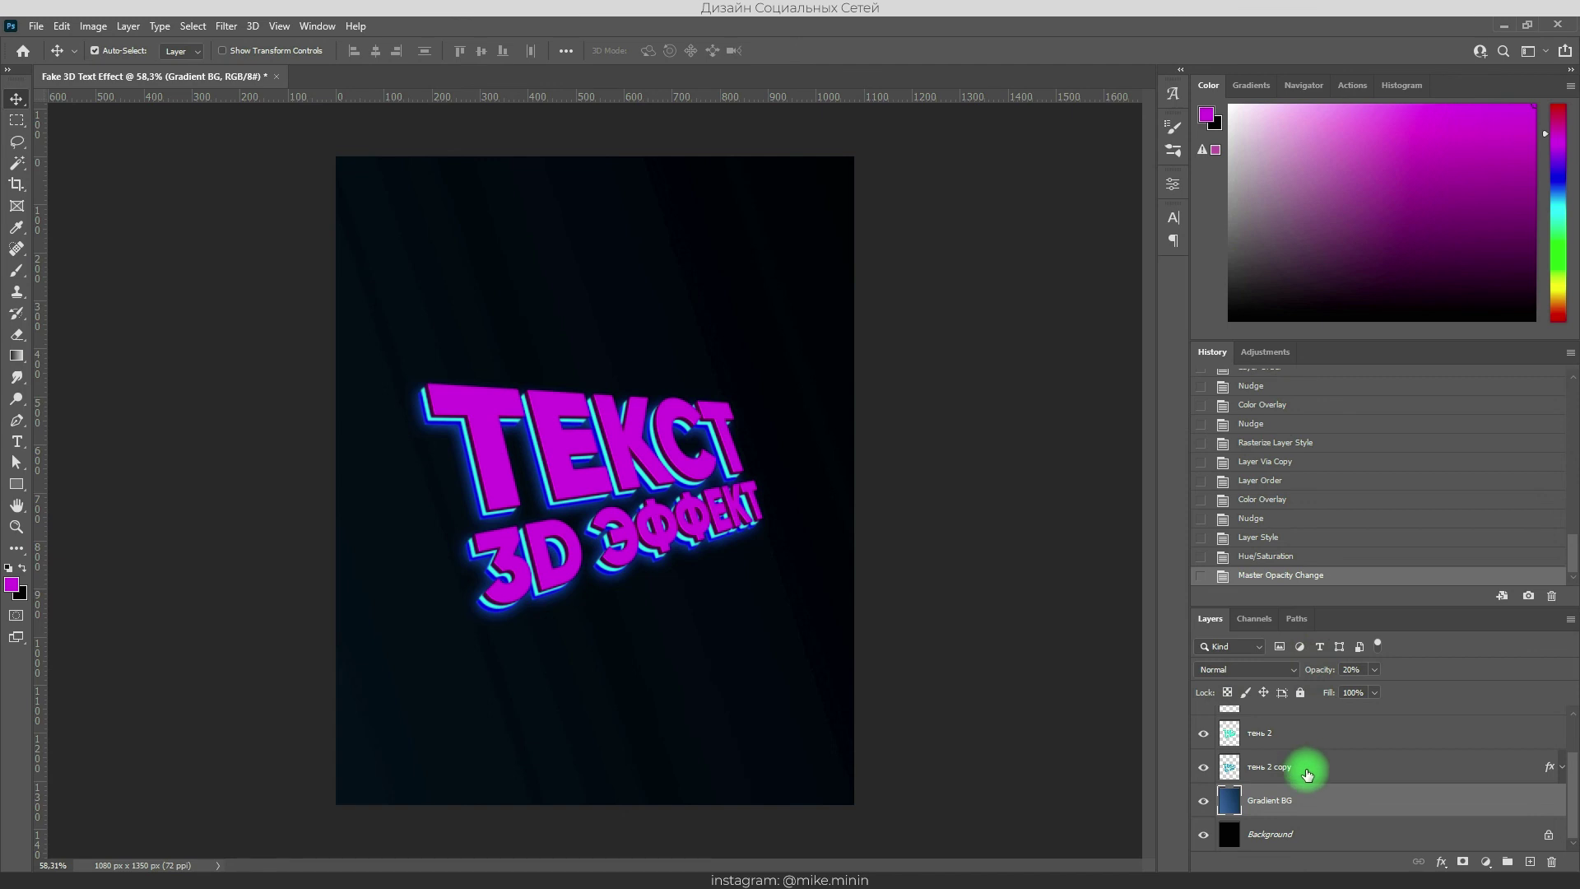
- Create a new layer named Light and paint a large soft cyan dab behind the text
key("ctrl+shift+n")
key("Return")
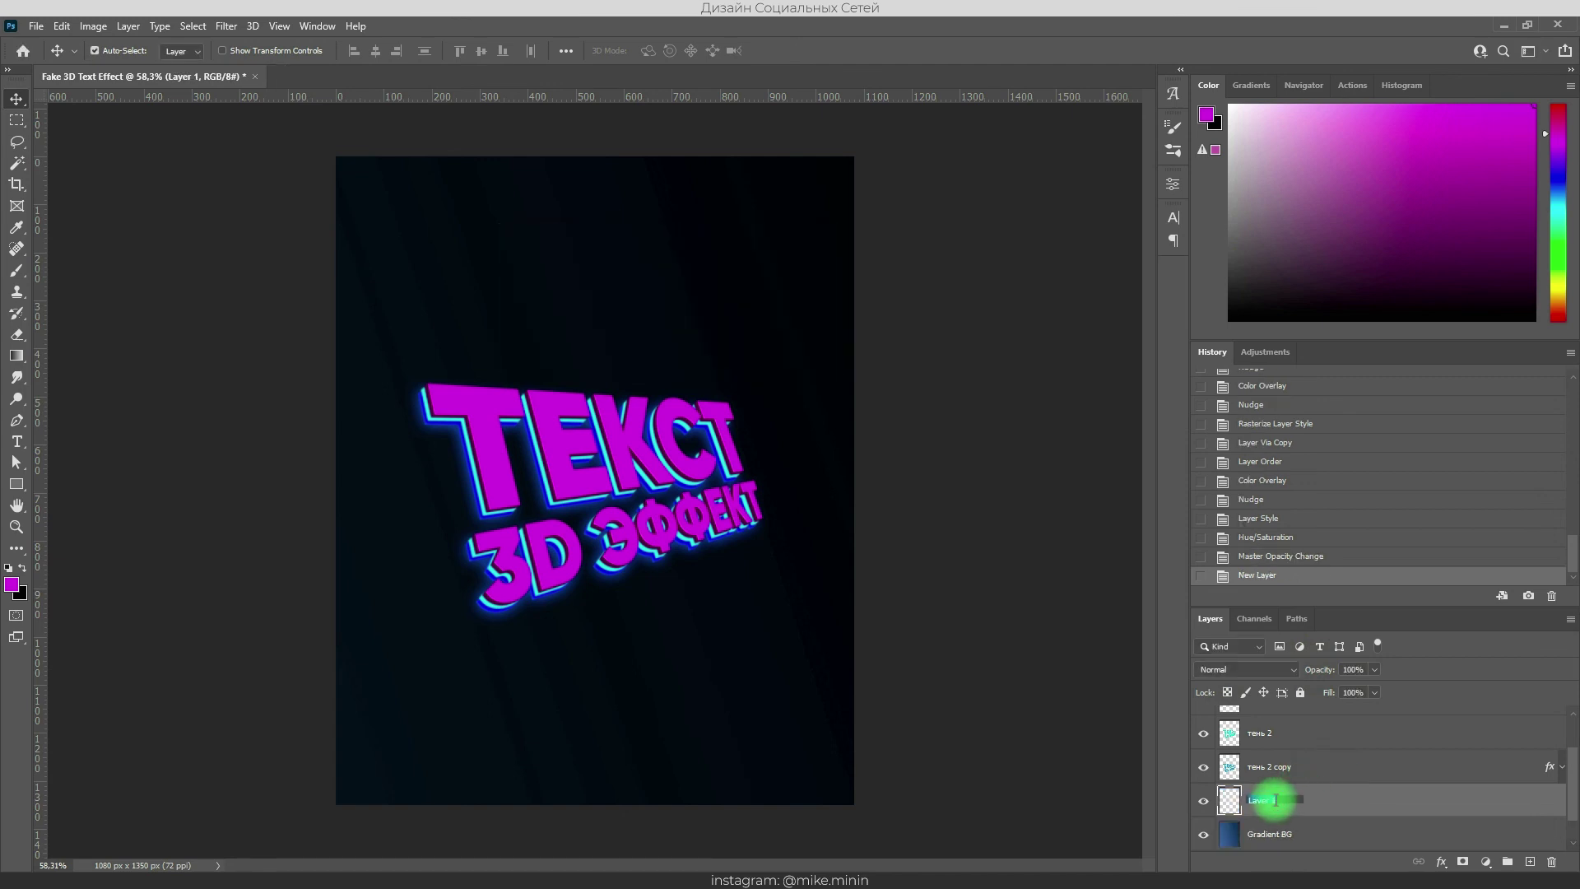
type("Light")
key("Return")
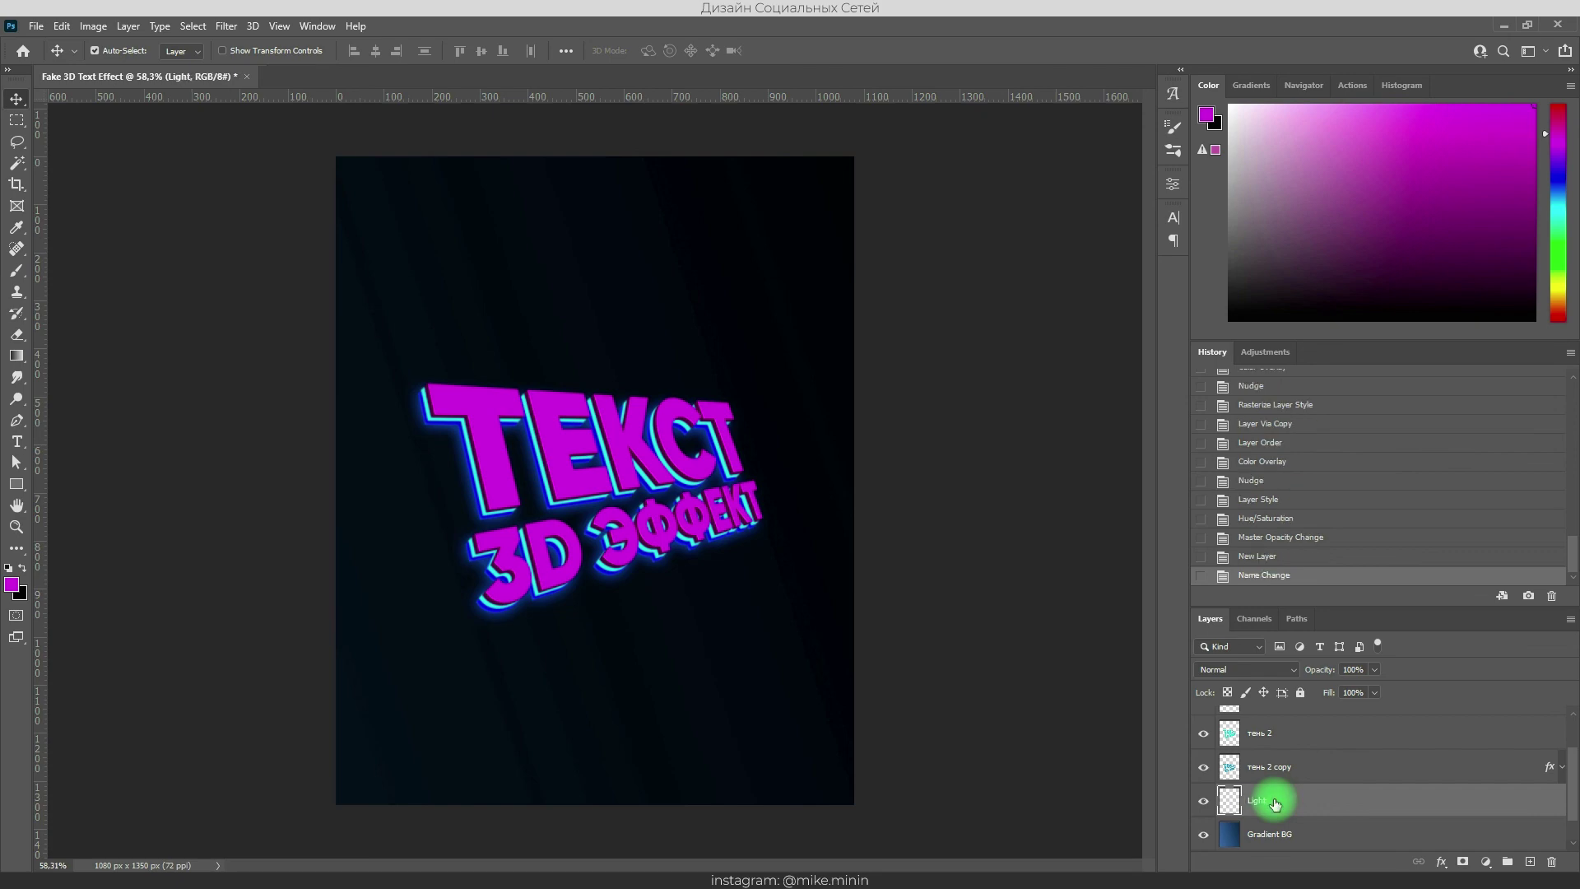
left_click(17, 270)
left_click(1560, 206)
left_click_drag(1561, 205, 1561, 198)
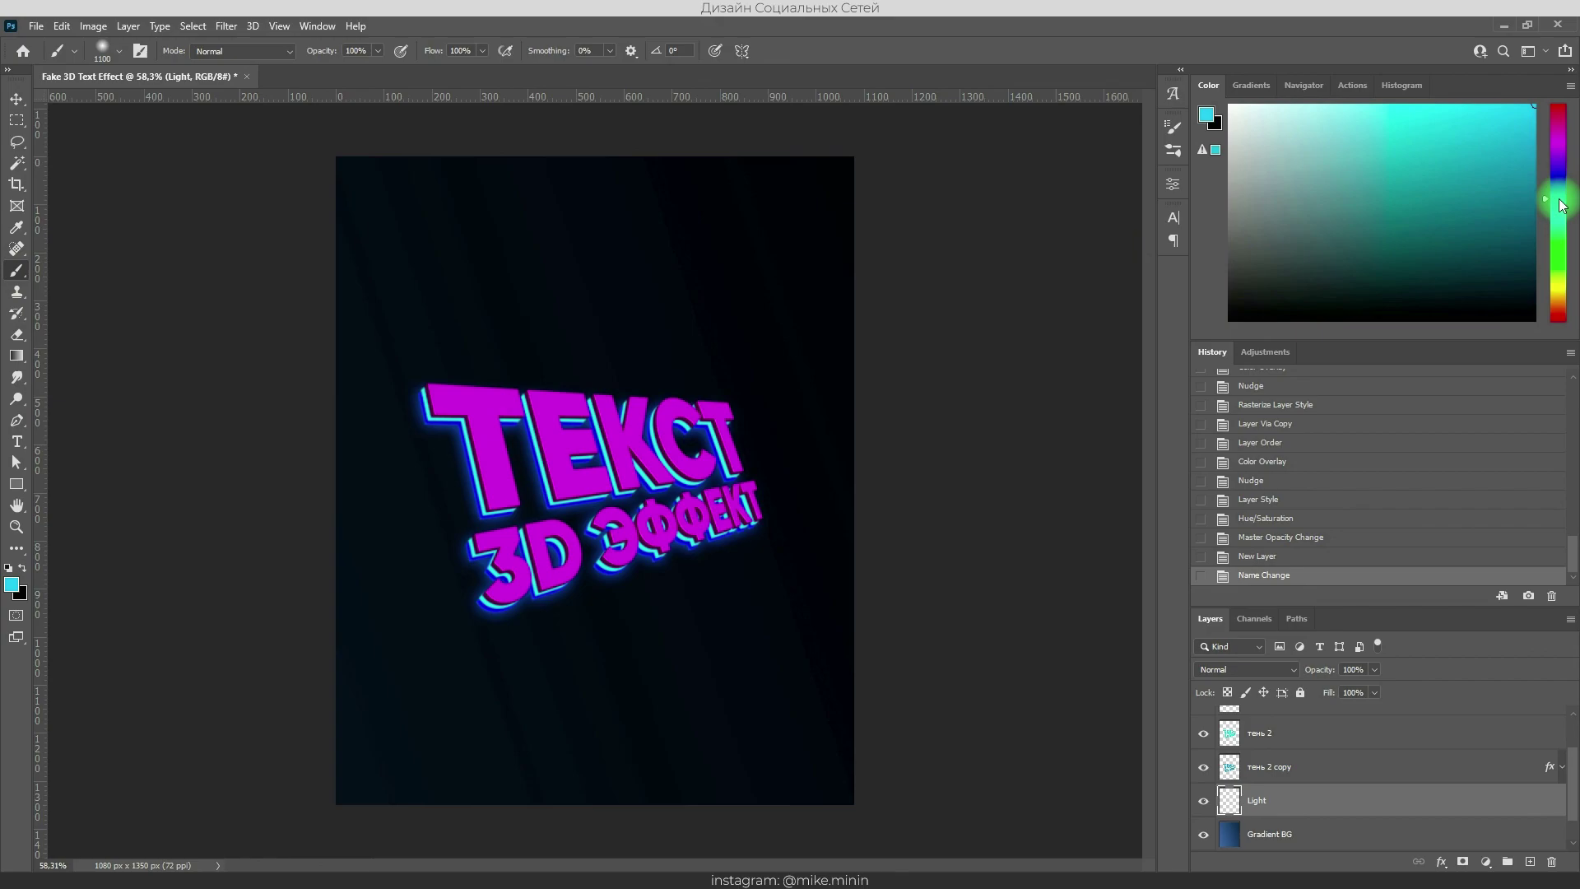
left_click(561, 474)
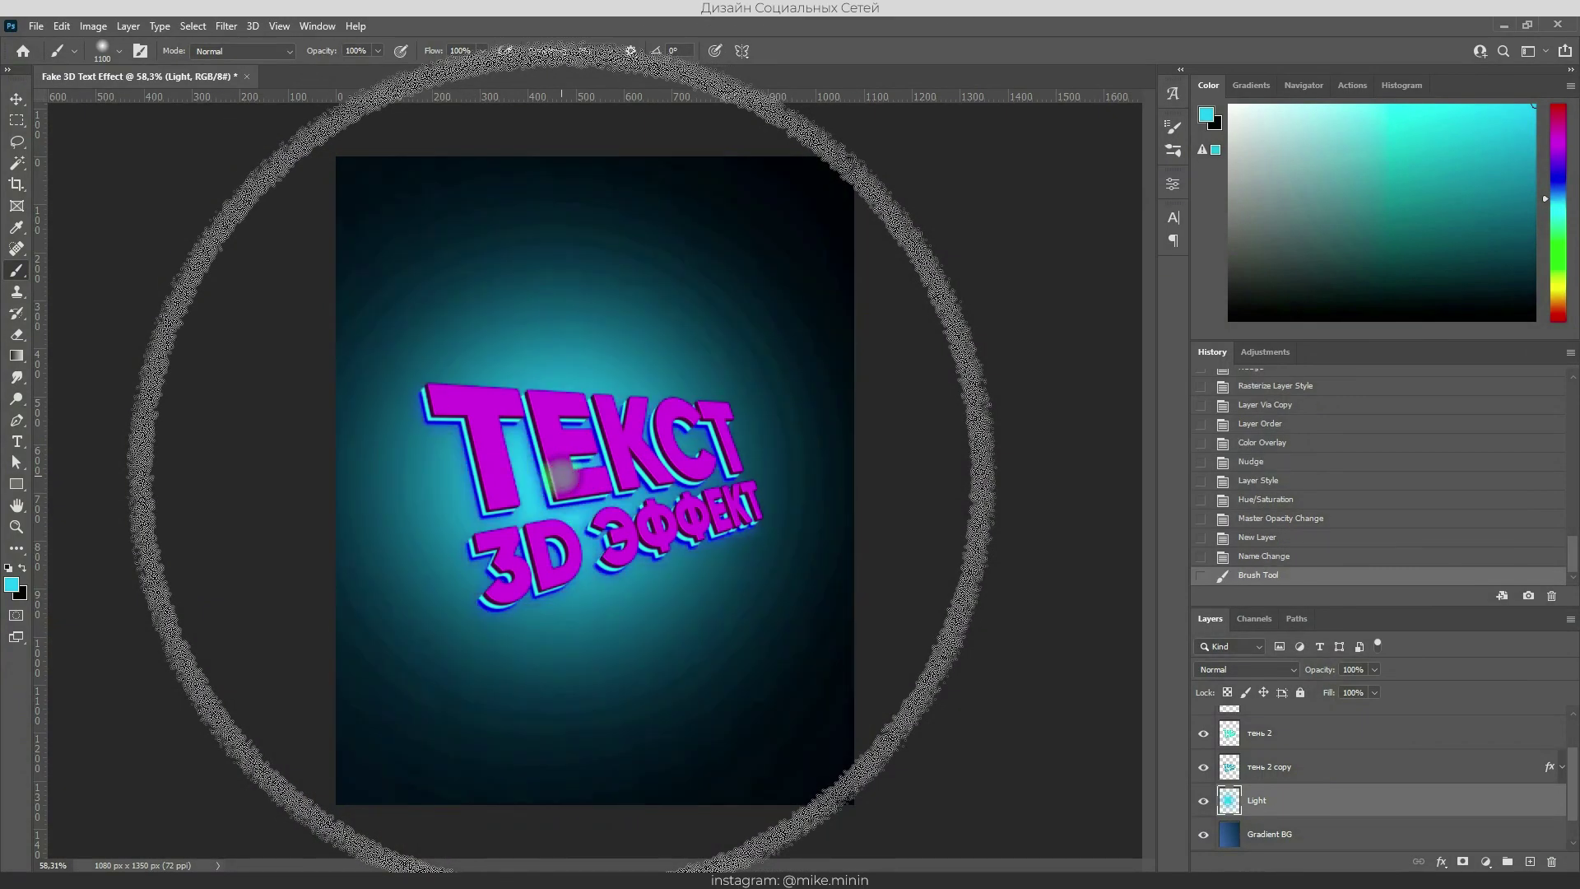
key("ctrl+z")
left_click(568, 481)
key("ctrl+z")
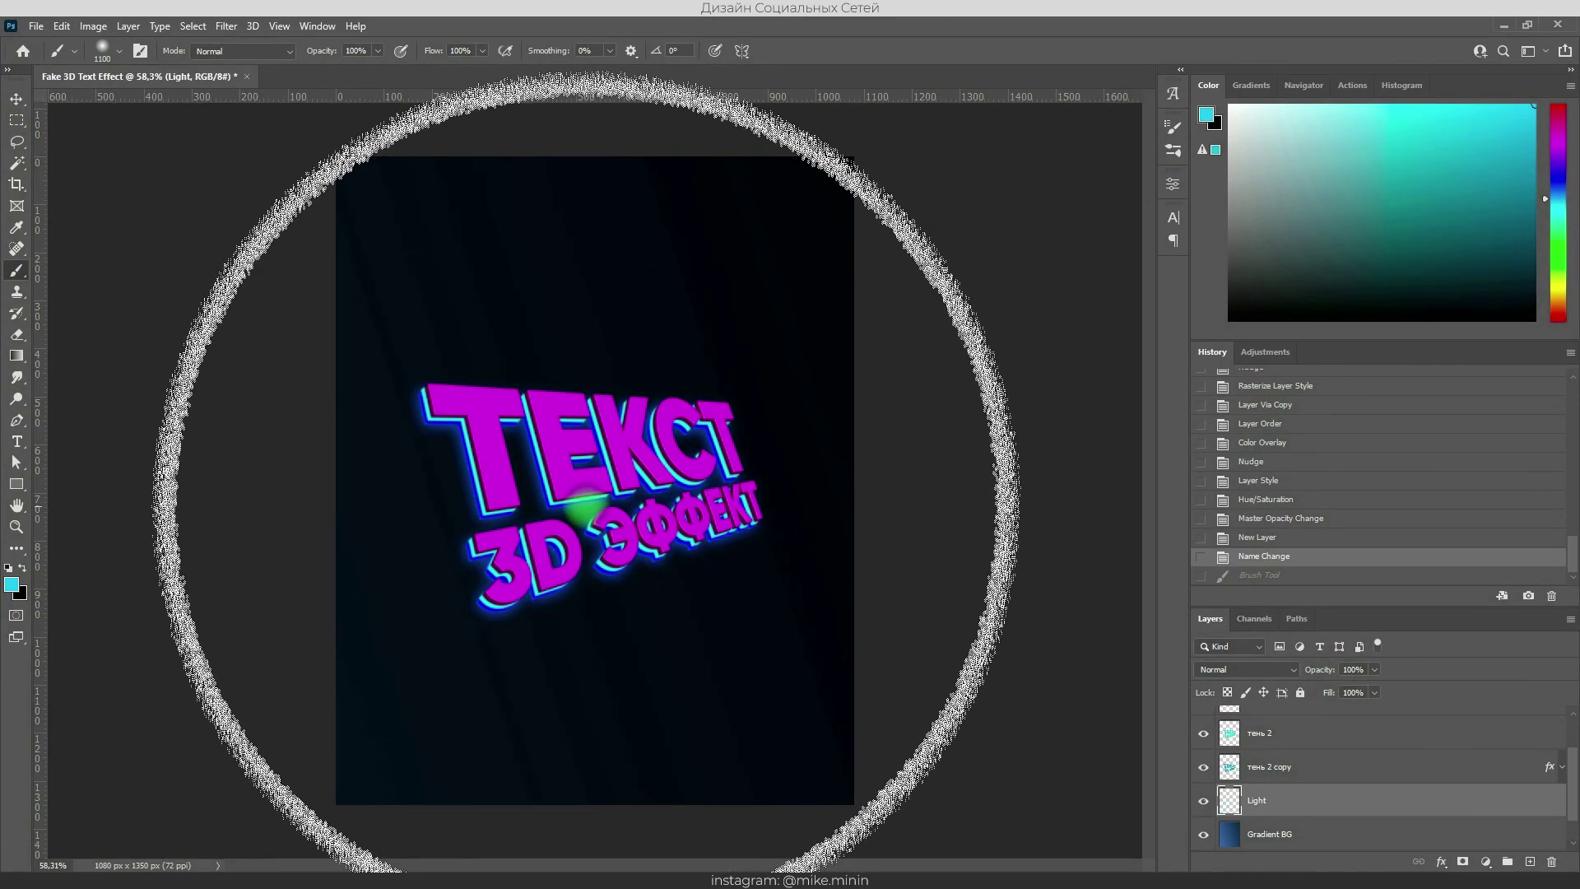
left_click(587, 473)
scroll(586, 494, "down", 2)
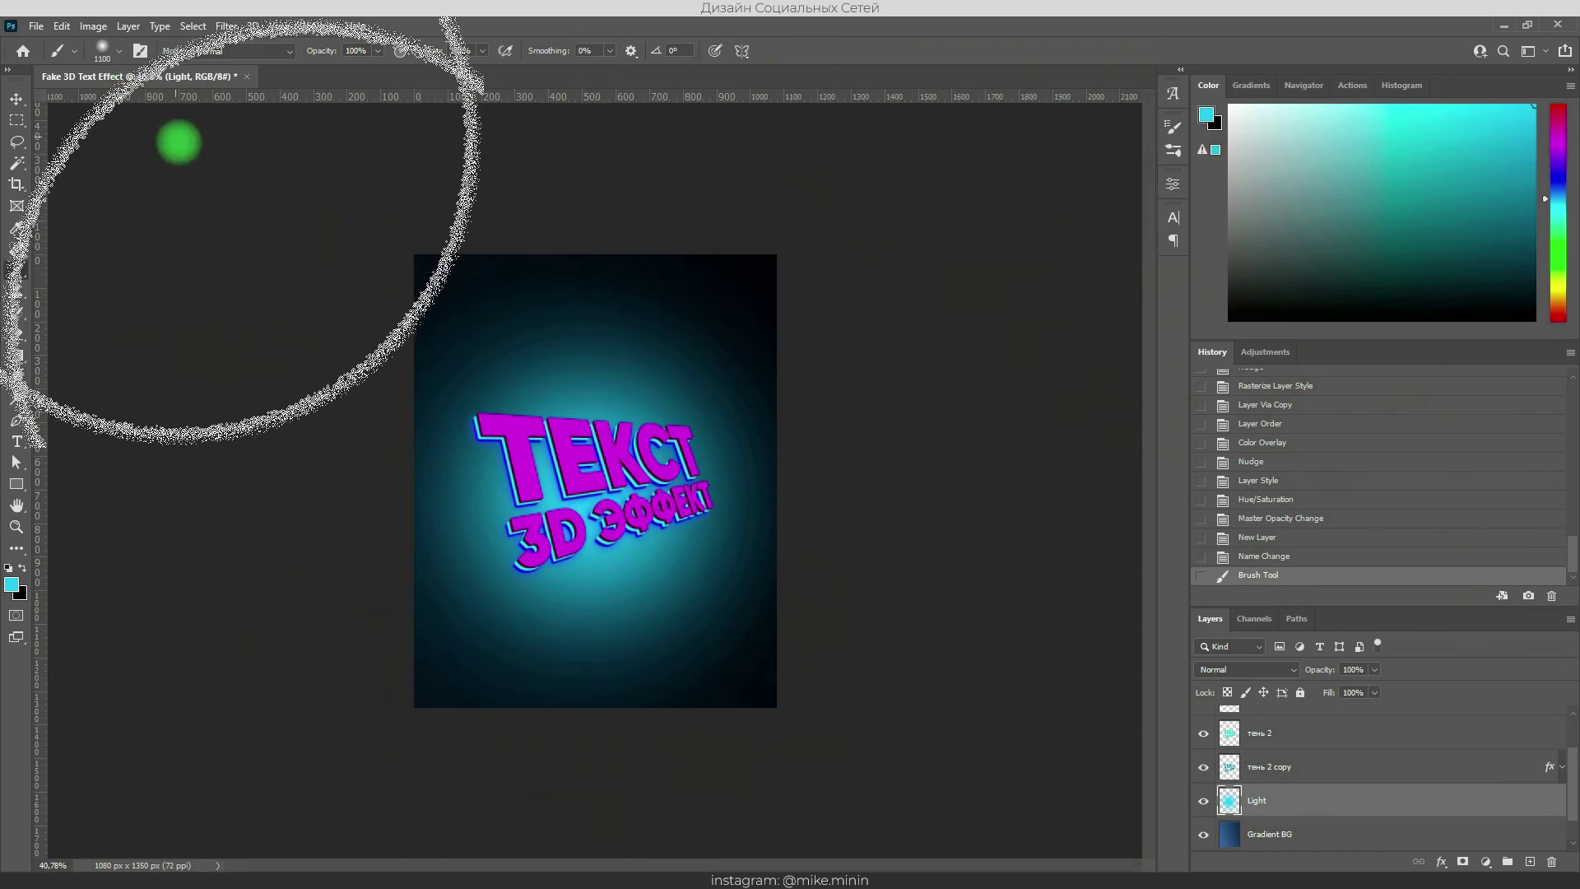
- Motion-blur the cyan glow and set Light to Linear Dodge (Add) at about 43% opacity
left_click(14, 100)
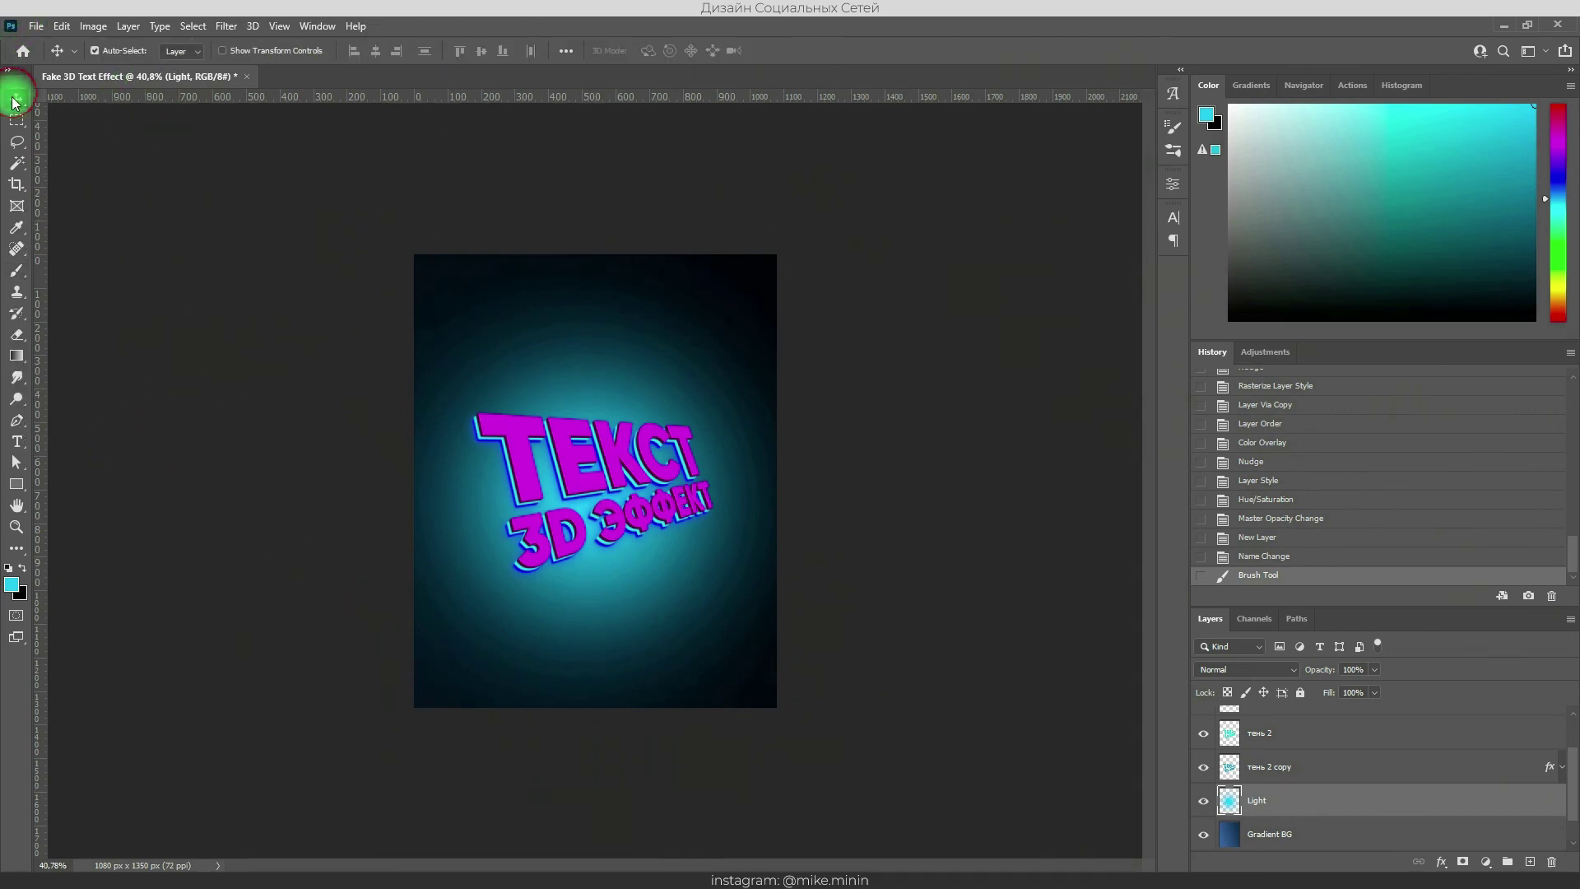
left_click(226, 27)
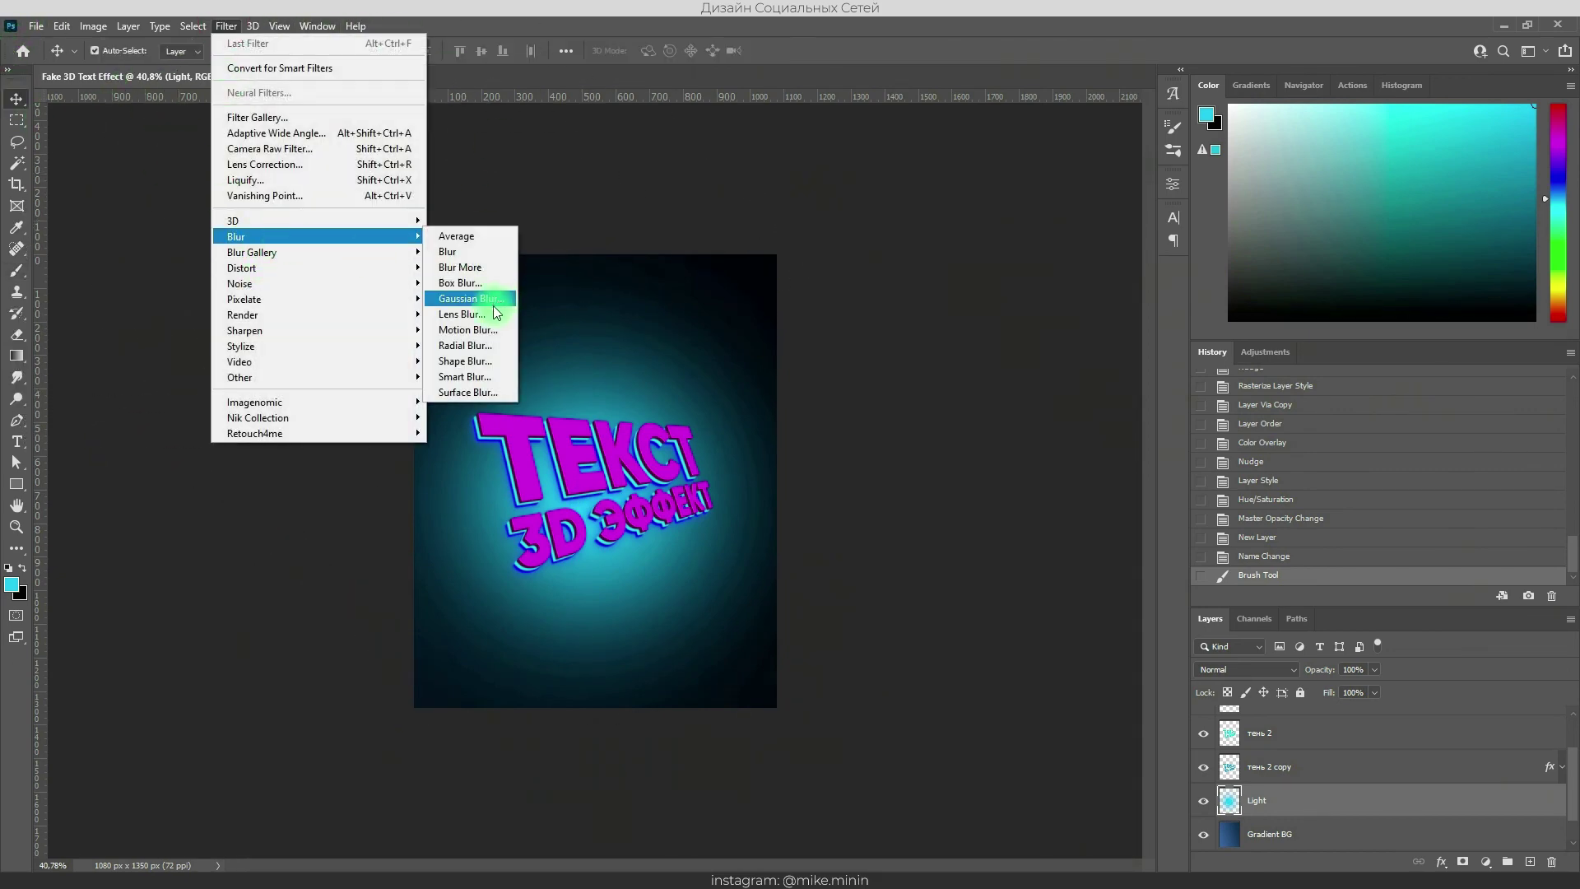
left_click(481, 330)
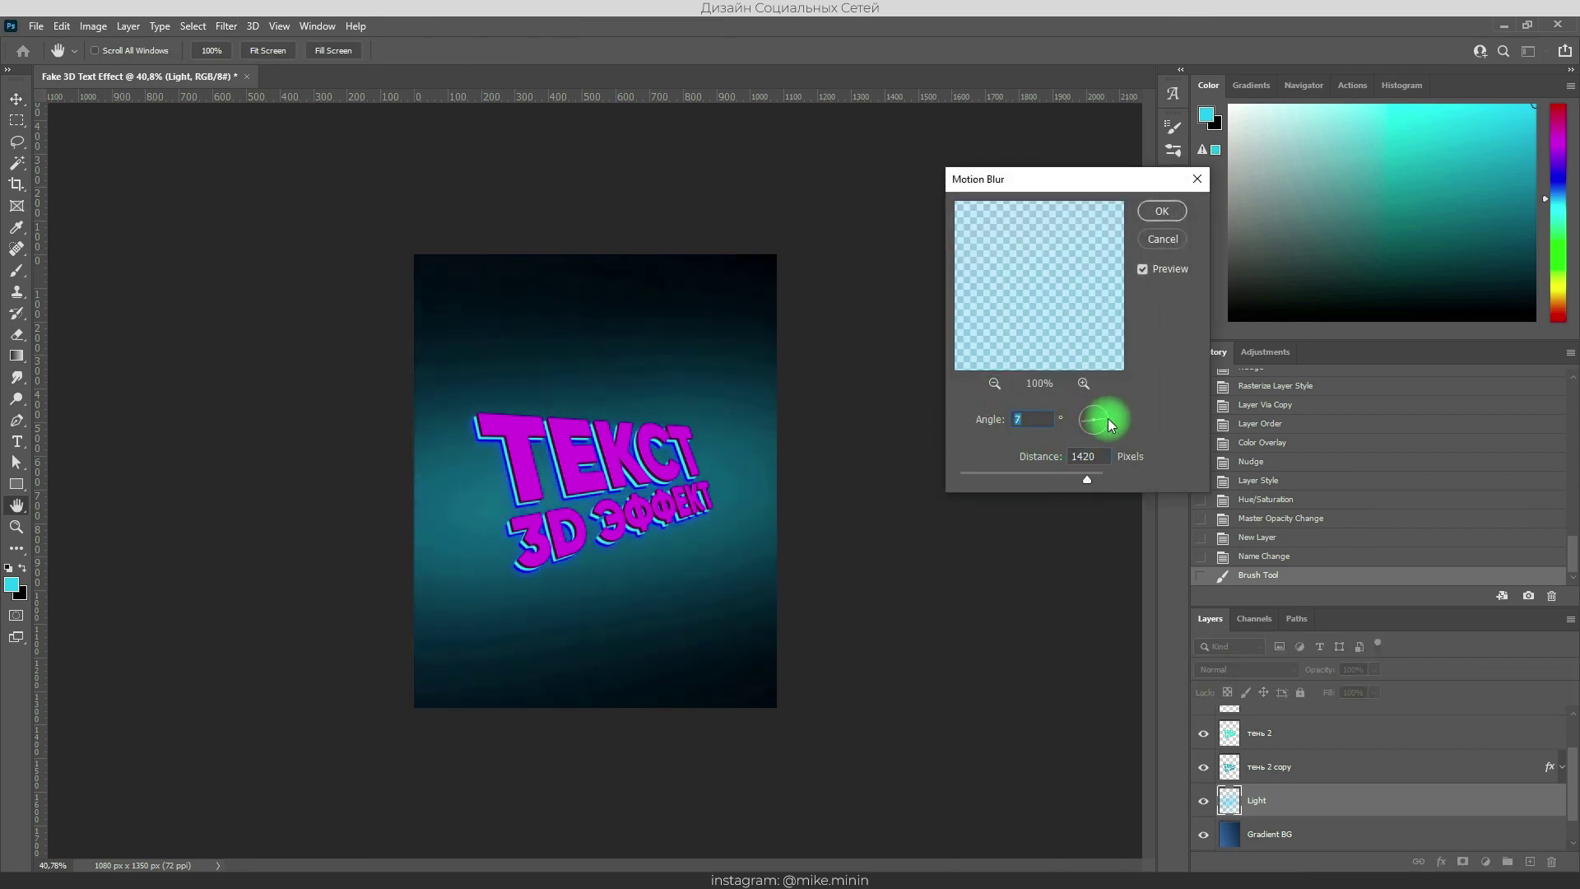
key("Return")
key("shift+alt+w")
left_click_drag(1373, 669, 1336, 695)
left_click(1326, 766)
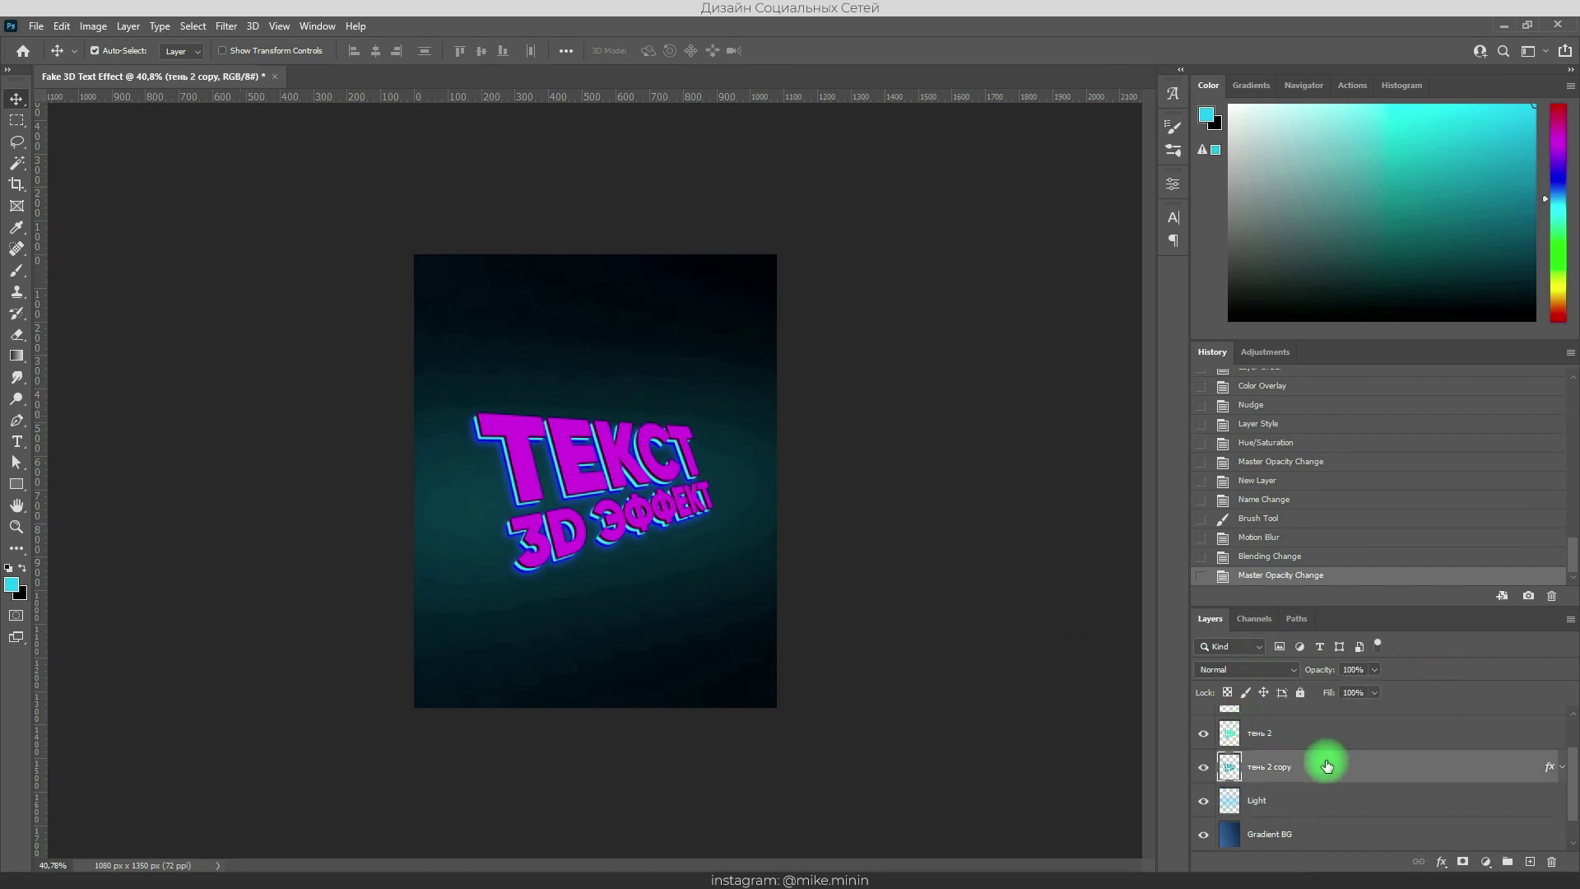
- Rename the тень 2 copy layer to свечение
scroll(1326, 774, "up", 2)
double_click(1260, 823)
type("свечение")
key("Return")
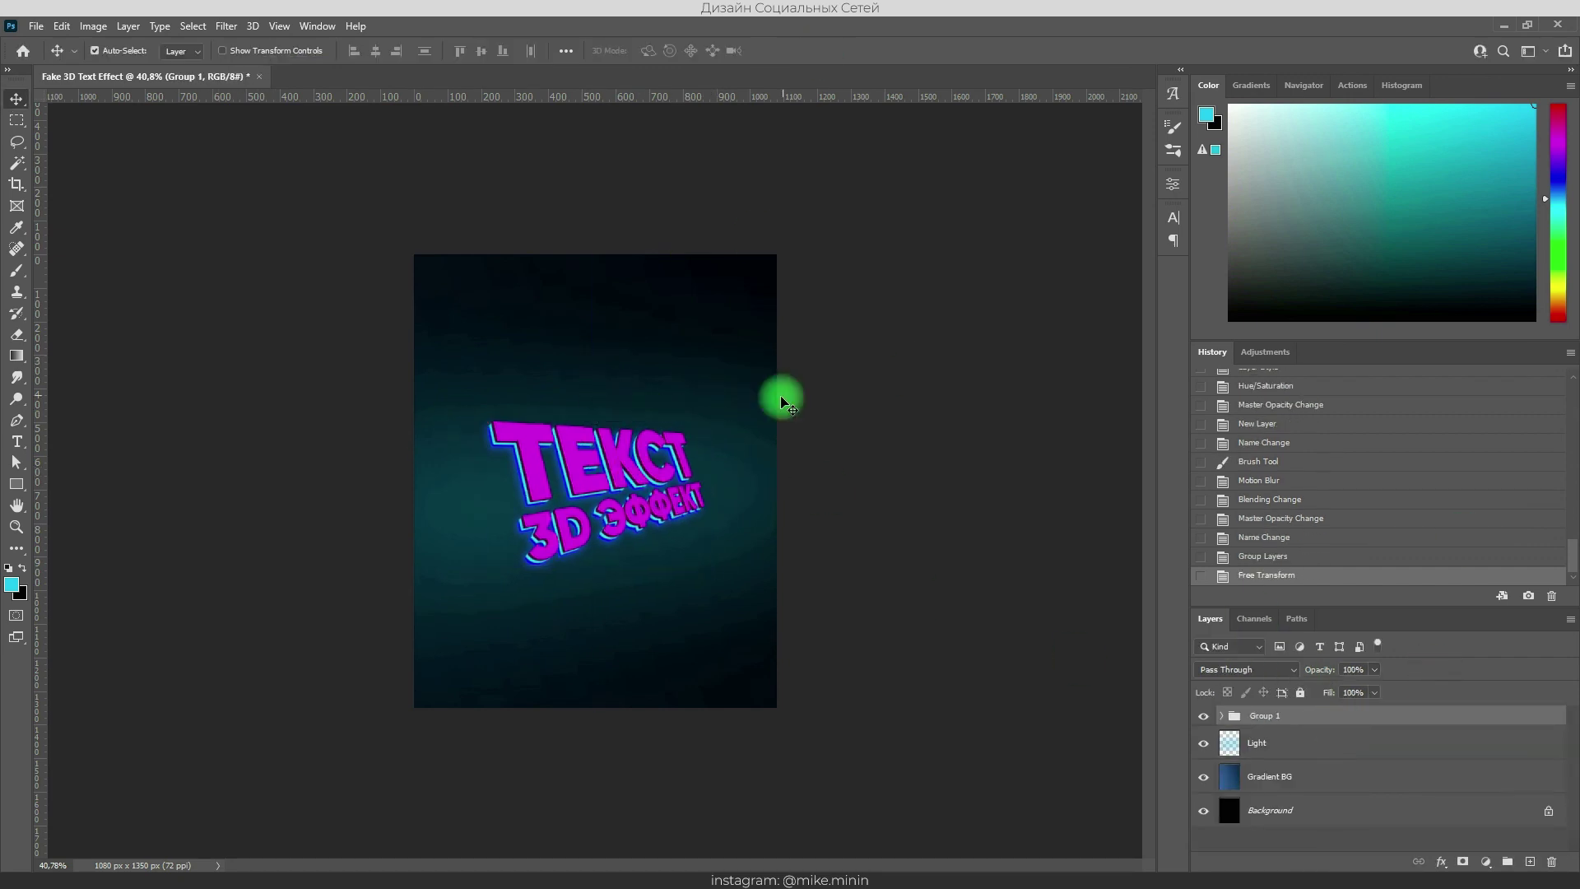